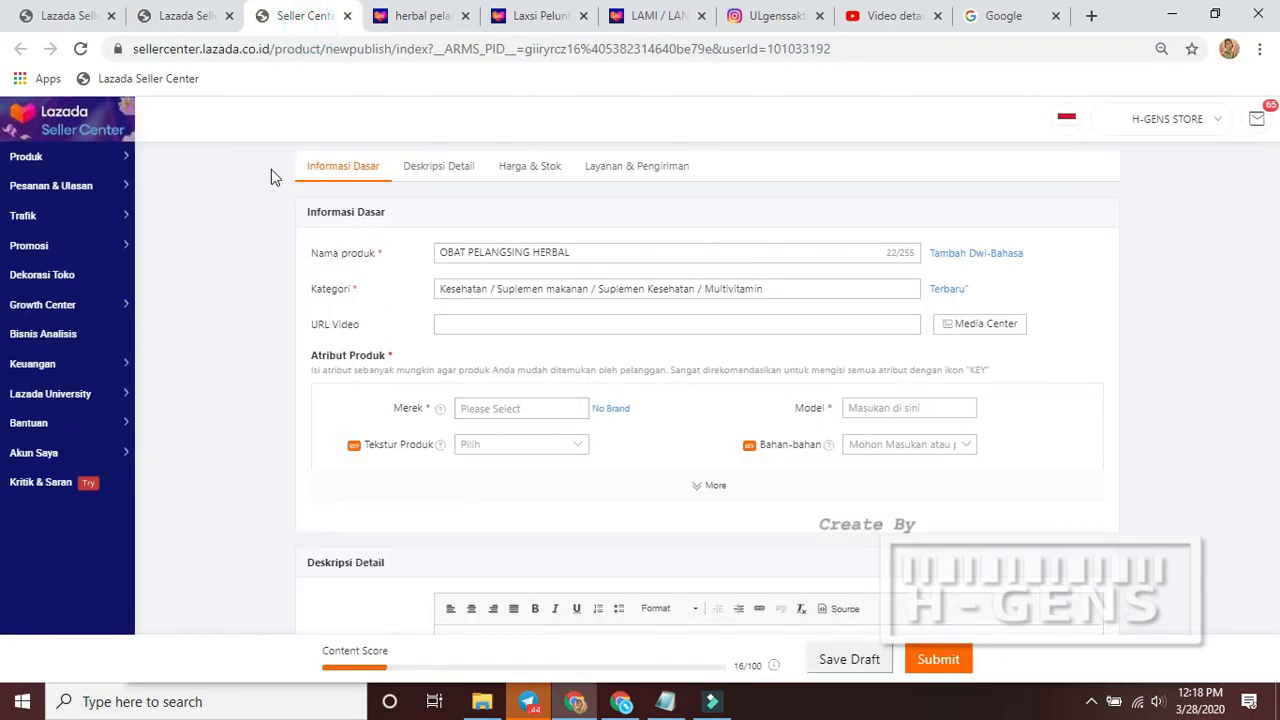
Look over the new product form from the basic information through the detailed description to the price and stock section
left_click_drag(723, 150, 311, 183)
scroll(251, 250, "down", 2)
scroll(252, 252, "up", 1)
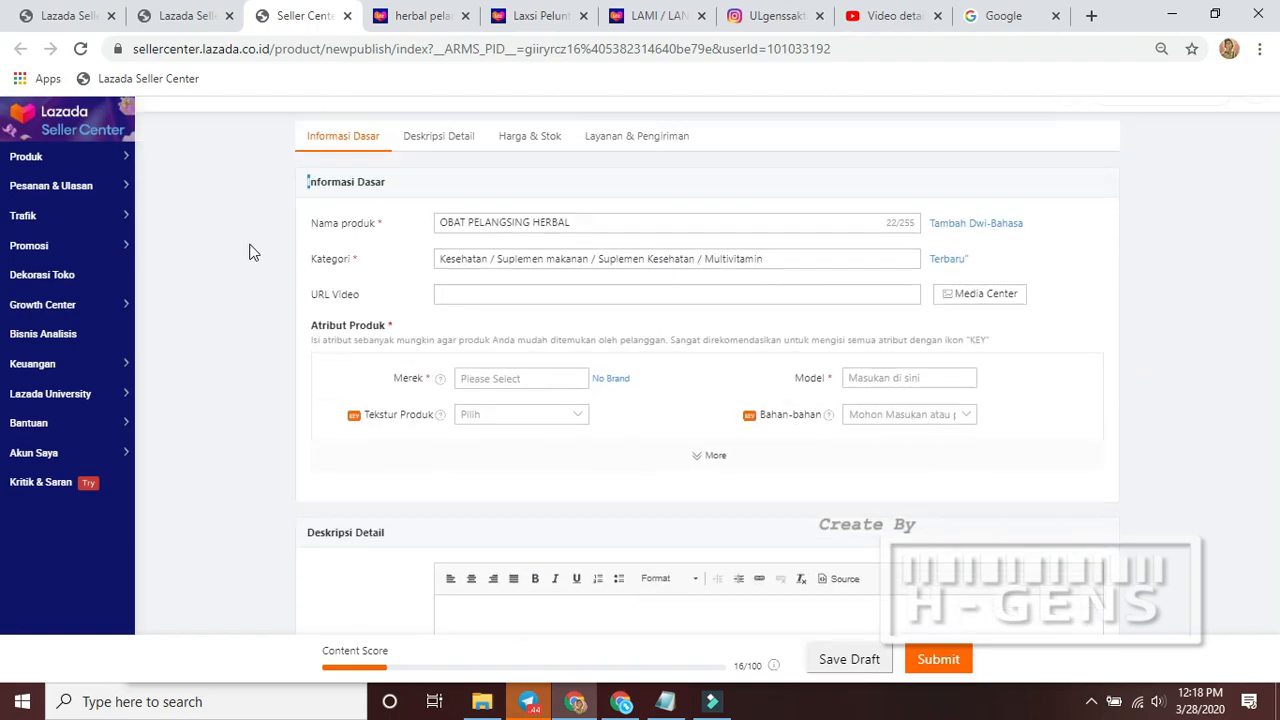
scroll(251, 252, "up", 1)
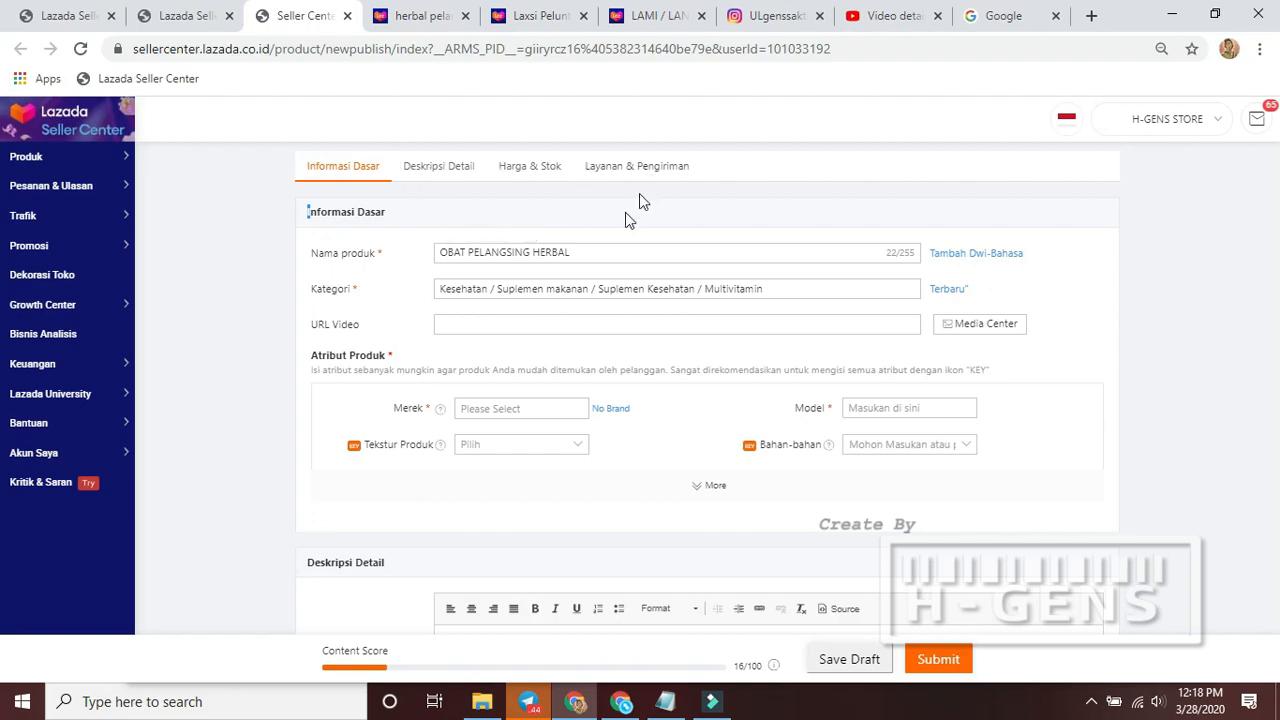
scroll(314, 280, "down", 10)
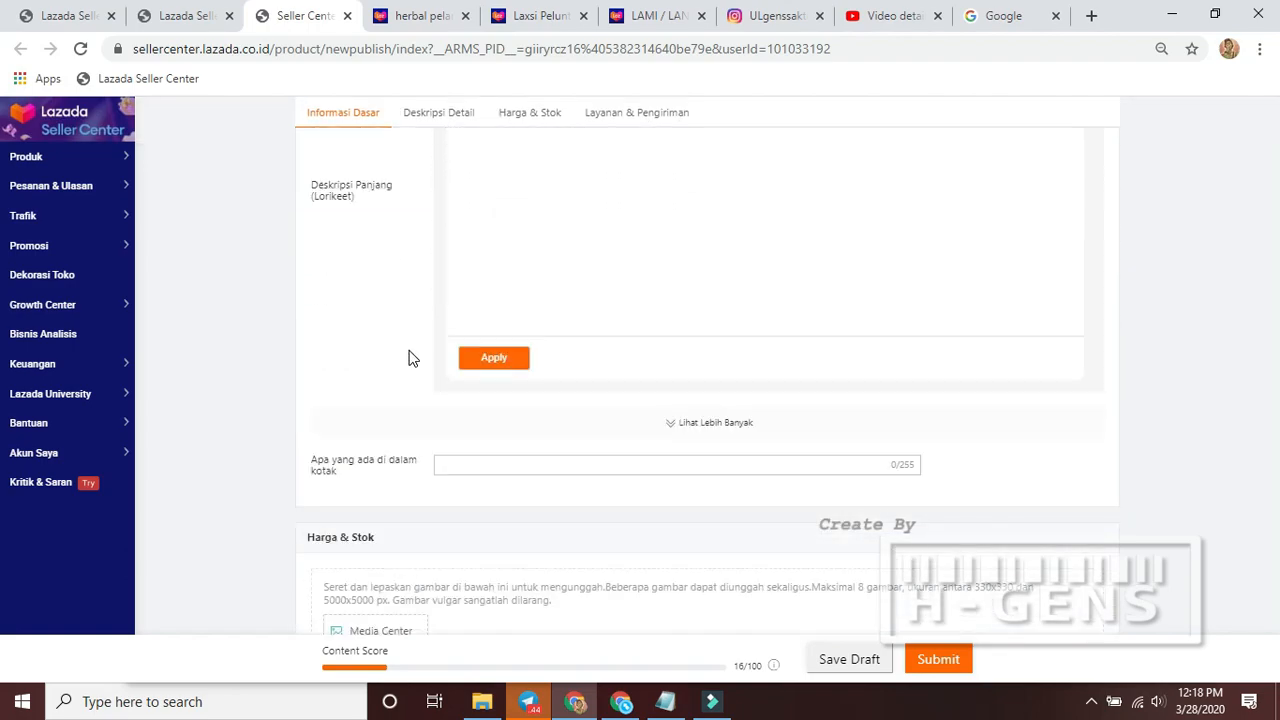
scroll(413, 358, "down", 3)
scroll(386, 346, "up", 10)
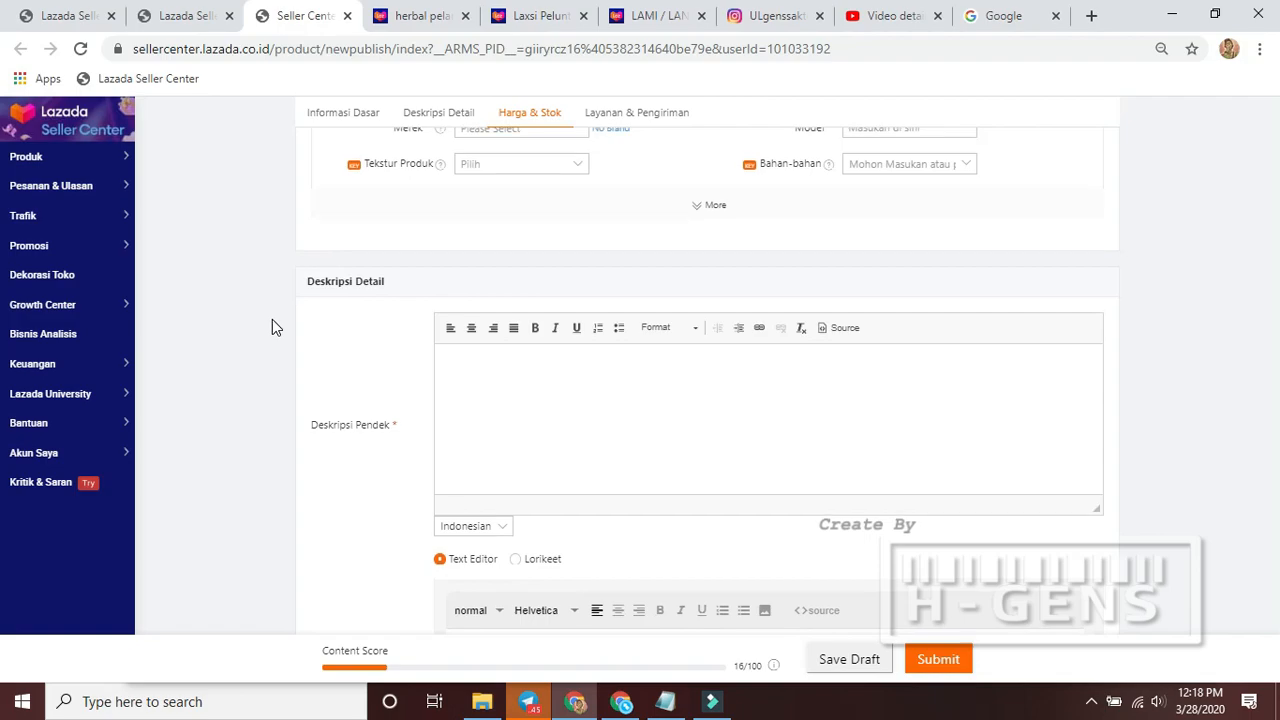
scroll(272, 319, "up", 3)
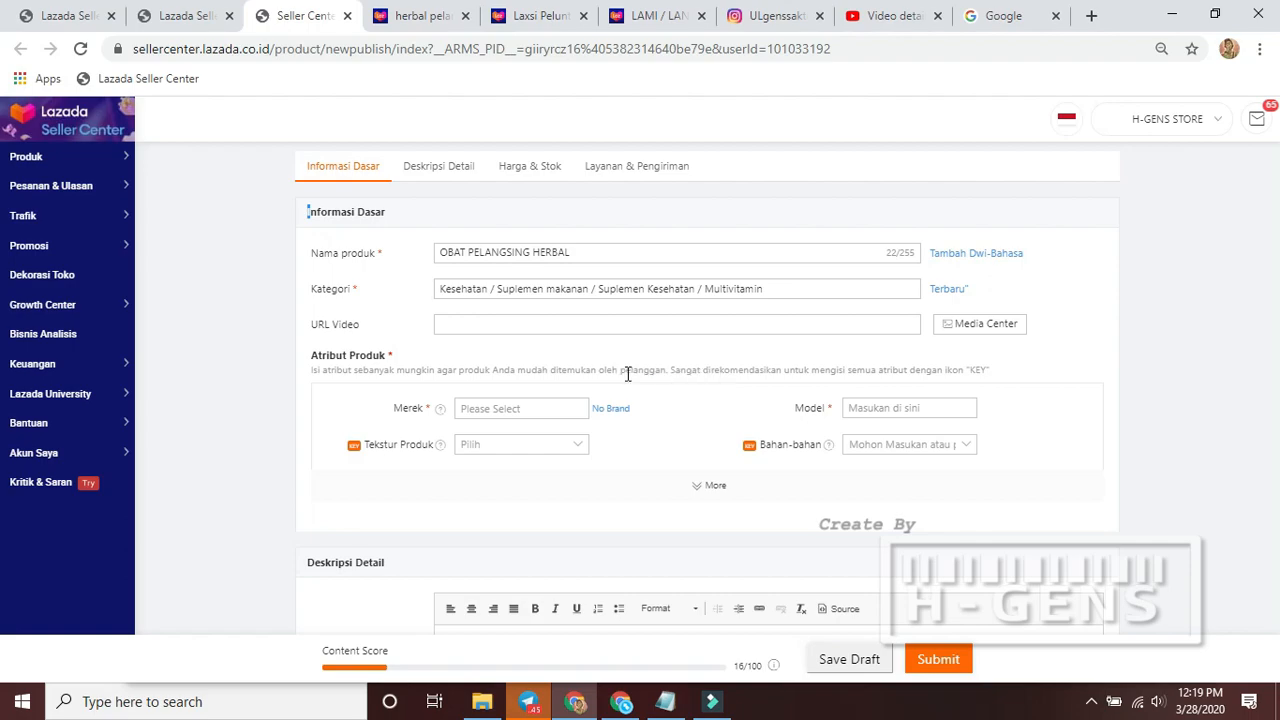
Switch to the Tokopedia listing for SR12 Salimah Slim and examine its product information and description
left_click(620, 702)
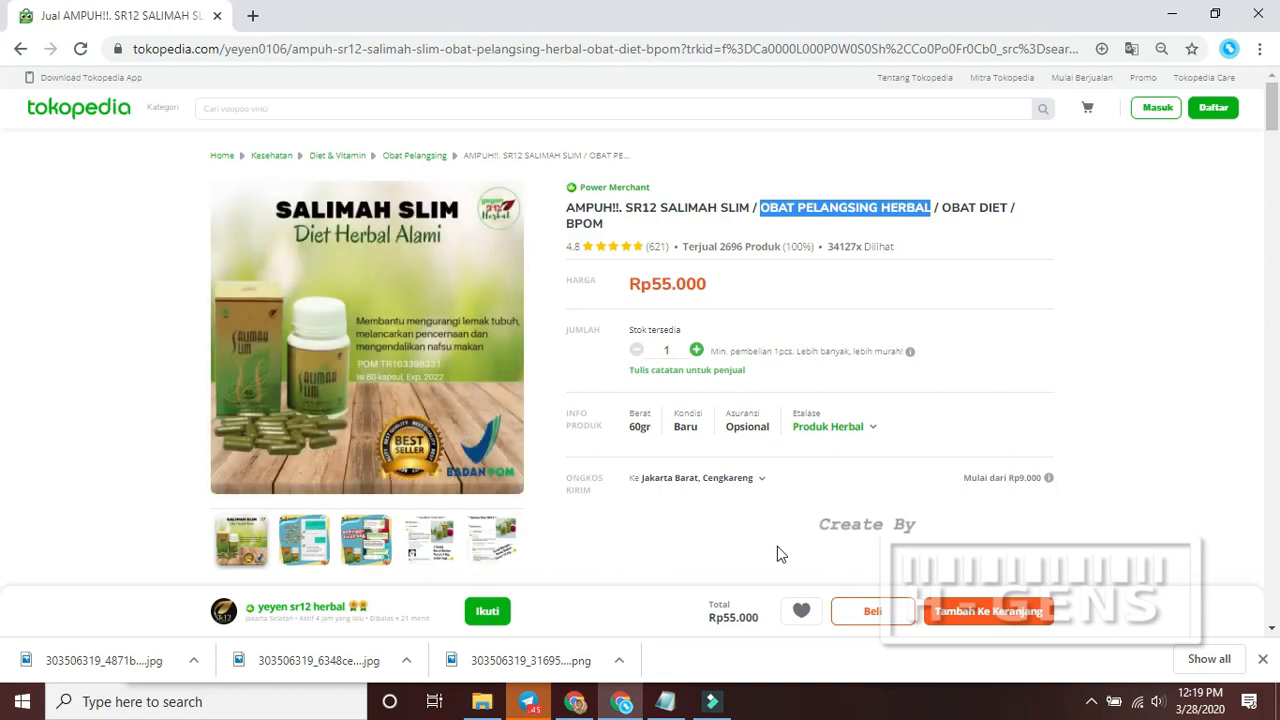
scroll(775, 540, "down", 5)
scroll(773, 538, "up", 5)
scroll(786, 314, "down", 1)
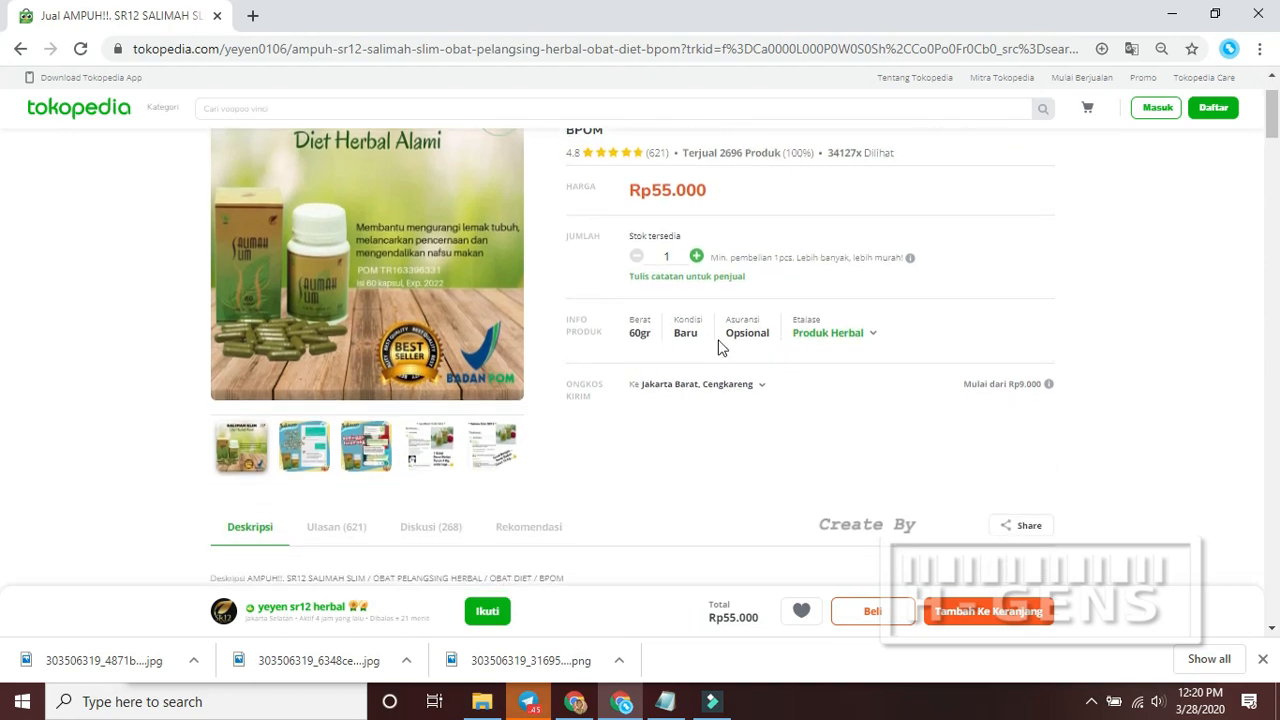
scroll(626, 451, "down", 3)
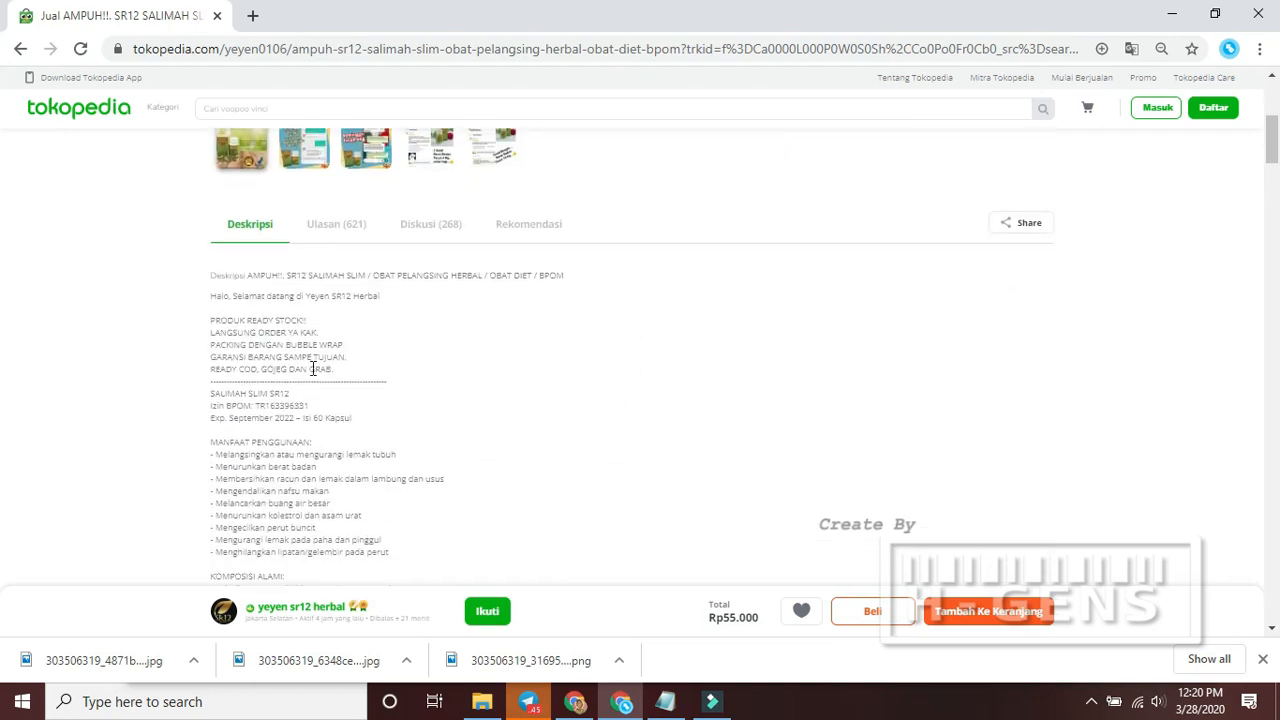
scroll(340, 400, "down", 2)
scroll(426, 463, "up", 4)
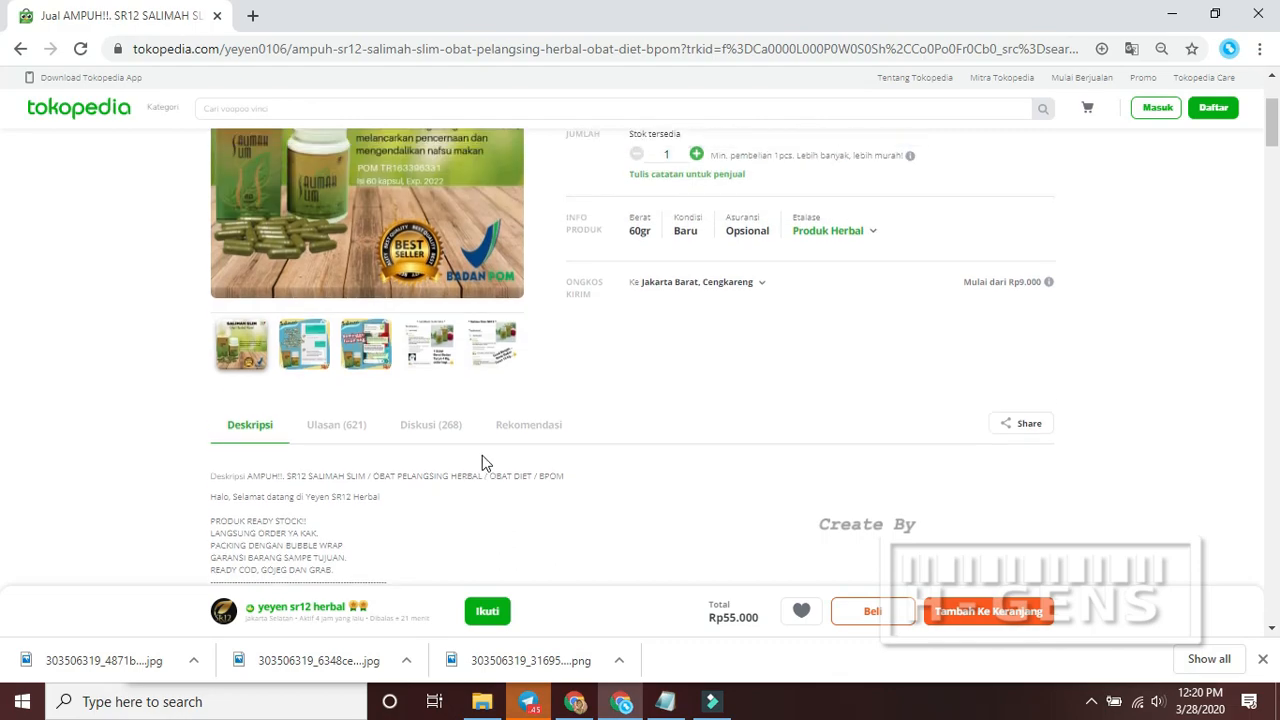
scroll(560, 470, "up", 2)
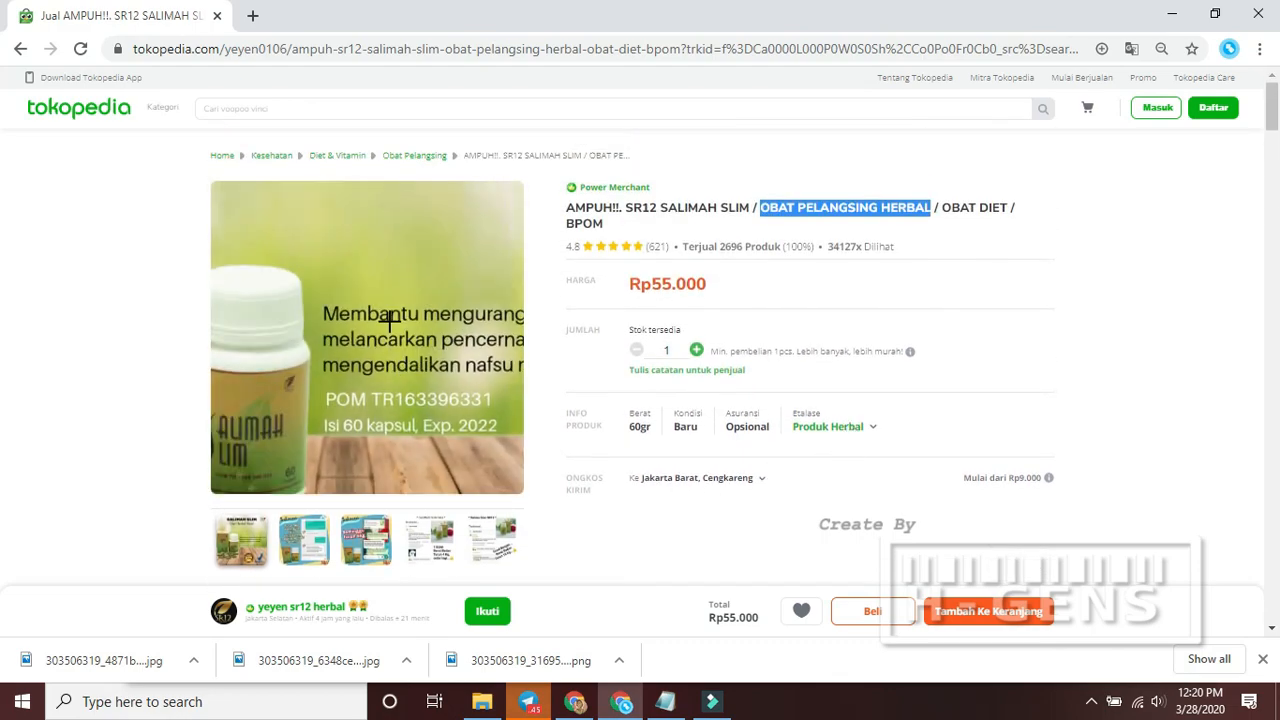
View the listing's main photo enlarged, and check the product images saved in Desktop folder D
left_click(390, 320)
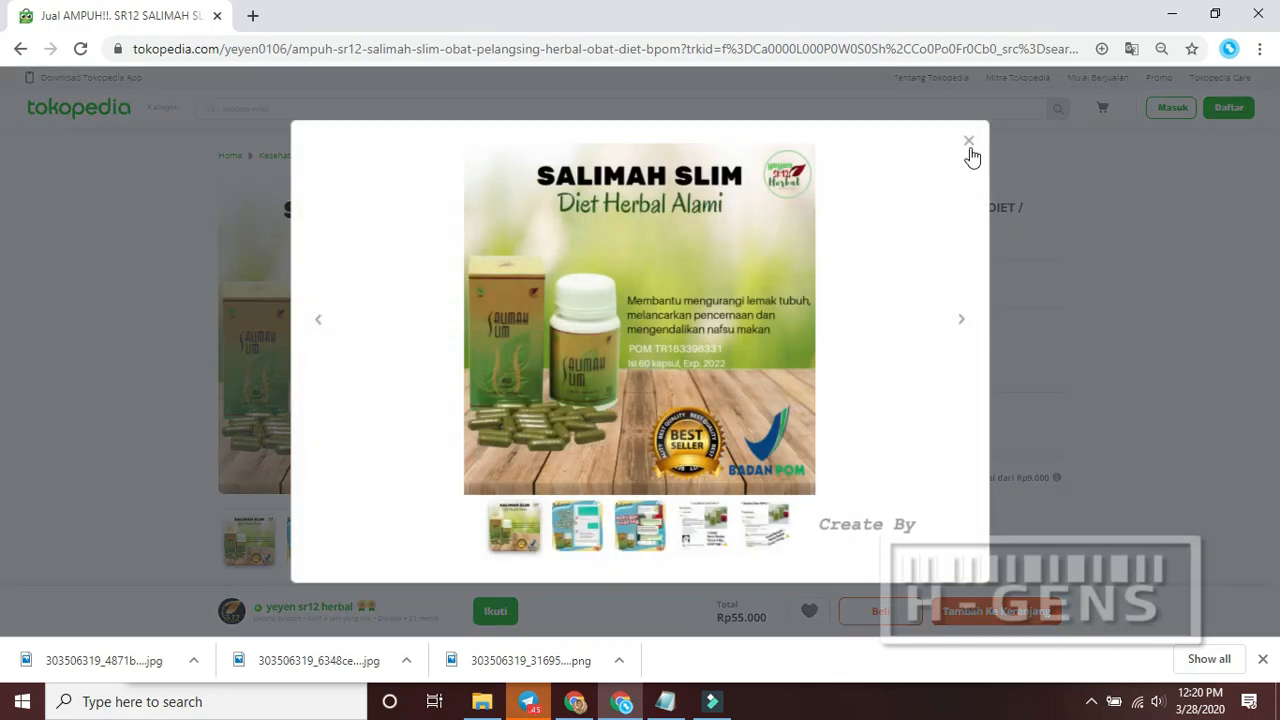
left_click(969, 141)
left_click(389, 360)
right_click(661, 303)
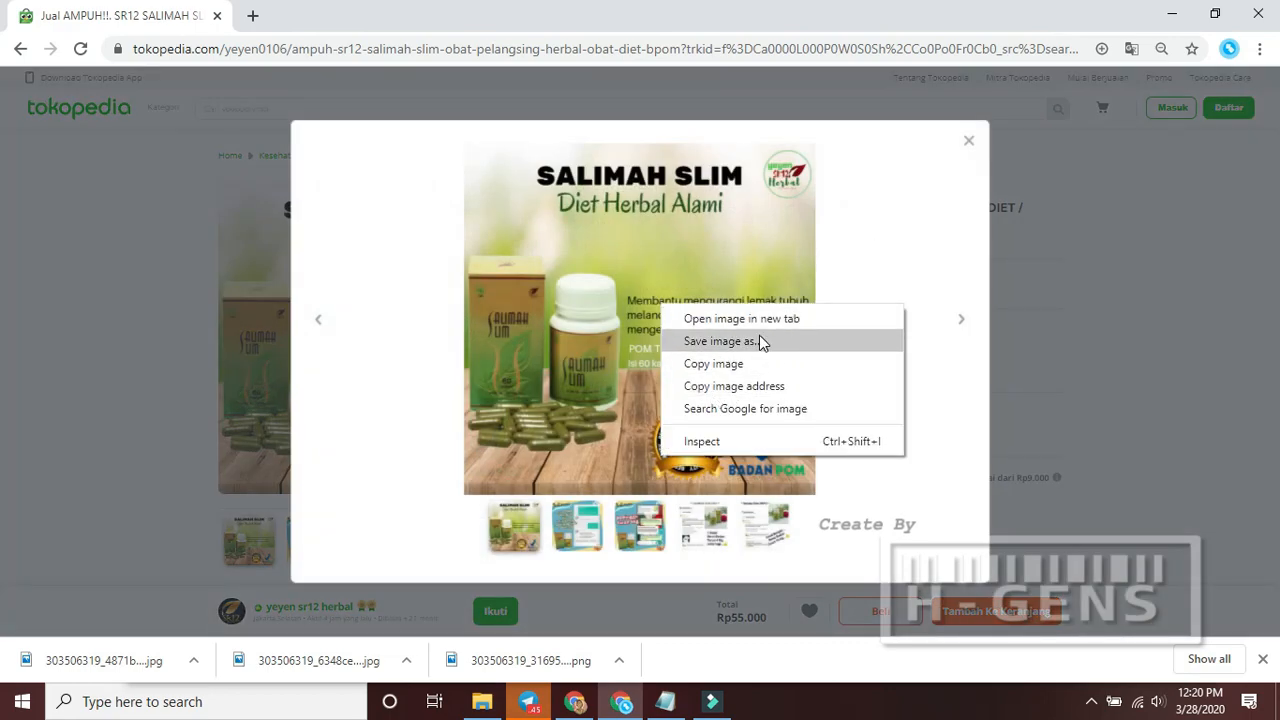
left_click(969, 141)
left_click(482, 701)
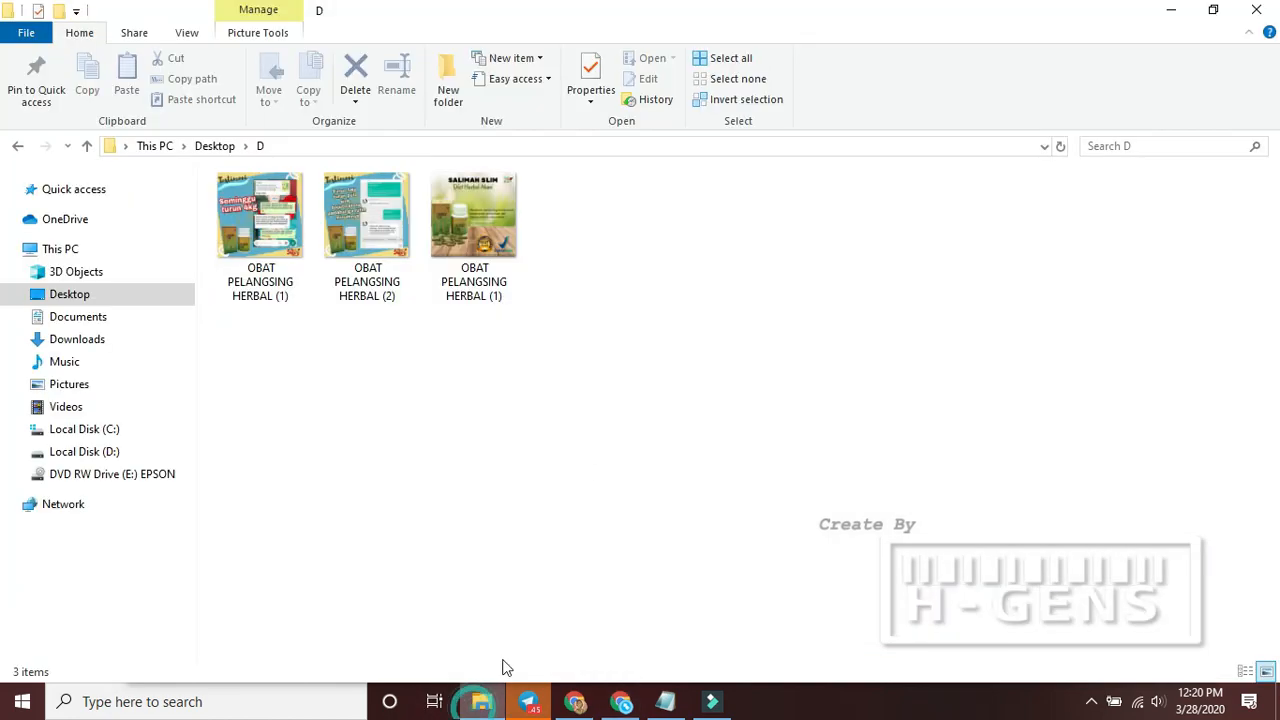
left_click(575, 701)
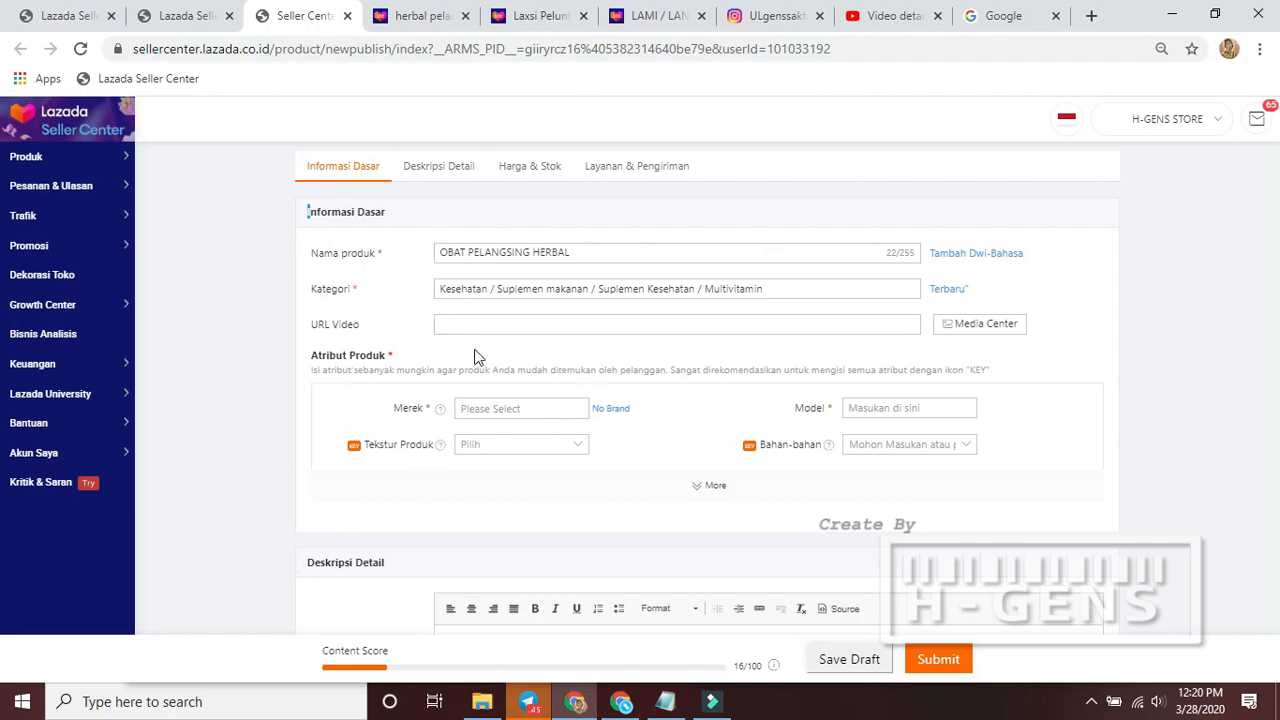
Replace the Lazada product name with "SR12 SALIMAH SLIM / OBAT PELANGSING HERBAL / OBAT DIET / BPOM", copied from the Tokopedia listing's title
mouse_move(621, 701)
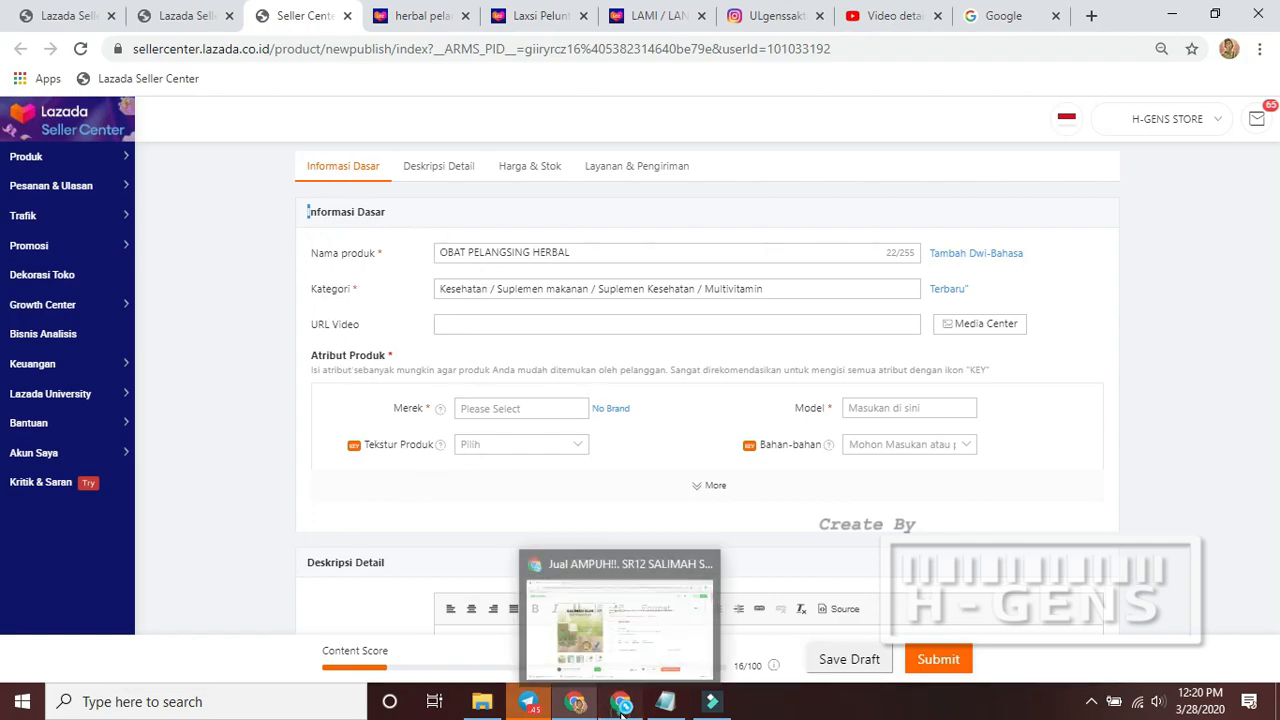
left_click(618, 615)
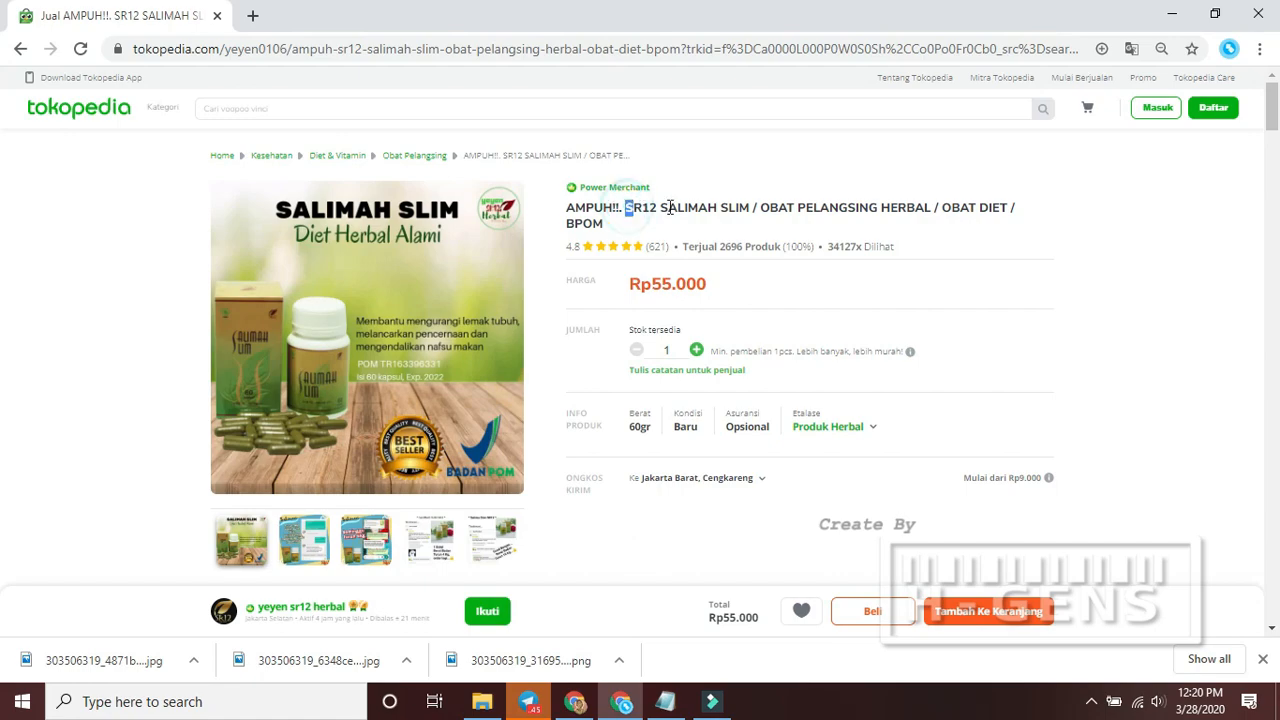
left_click_drag(625, 208, 985, 234)
key("ctrl+c")
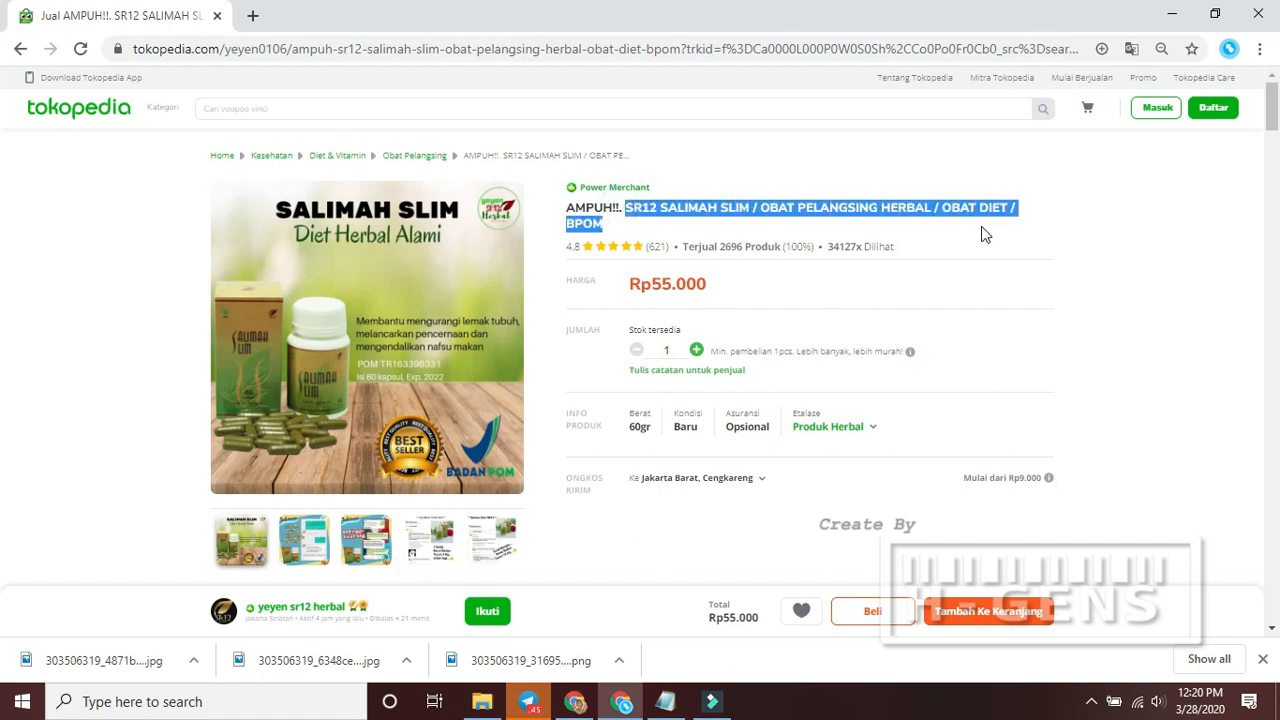
key("alt+Tab")
double_click(503, 252)
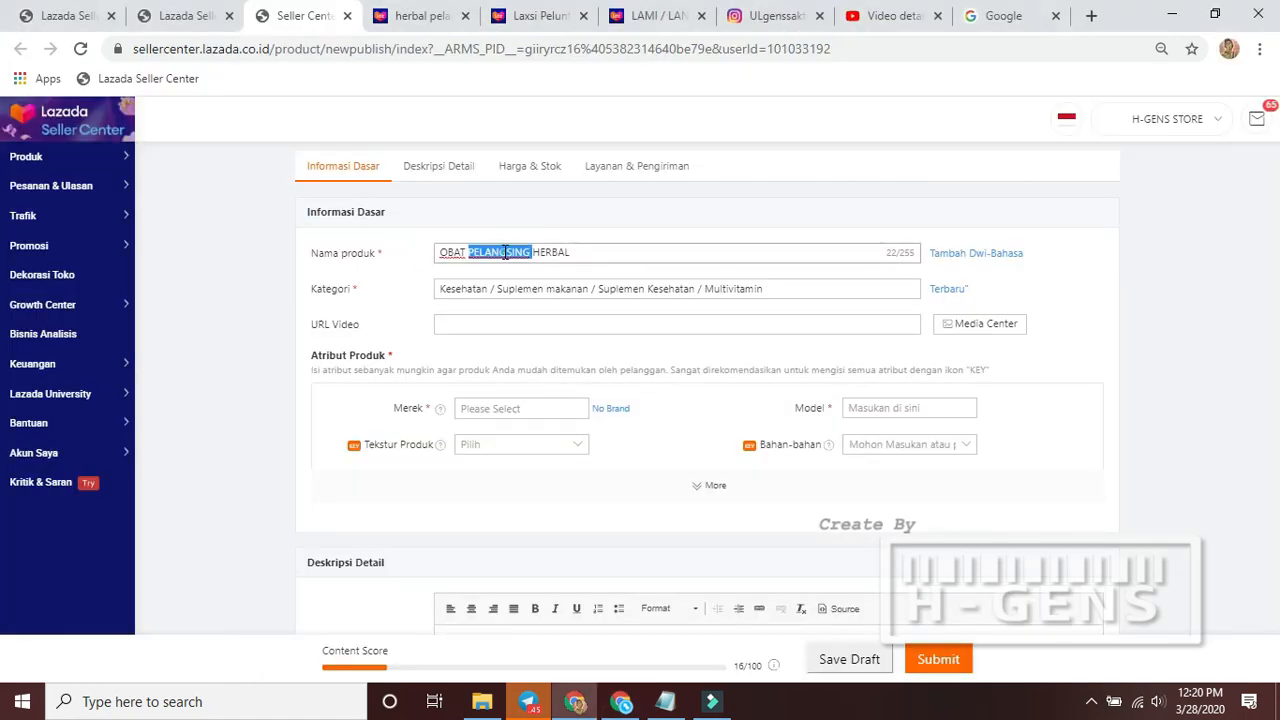
triple_click(503, 252)
key("ctrl+v")
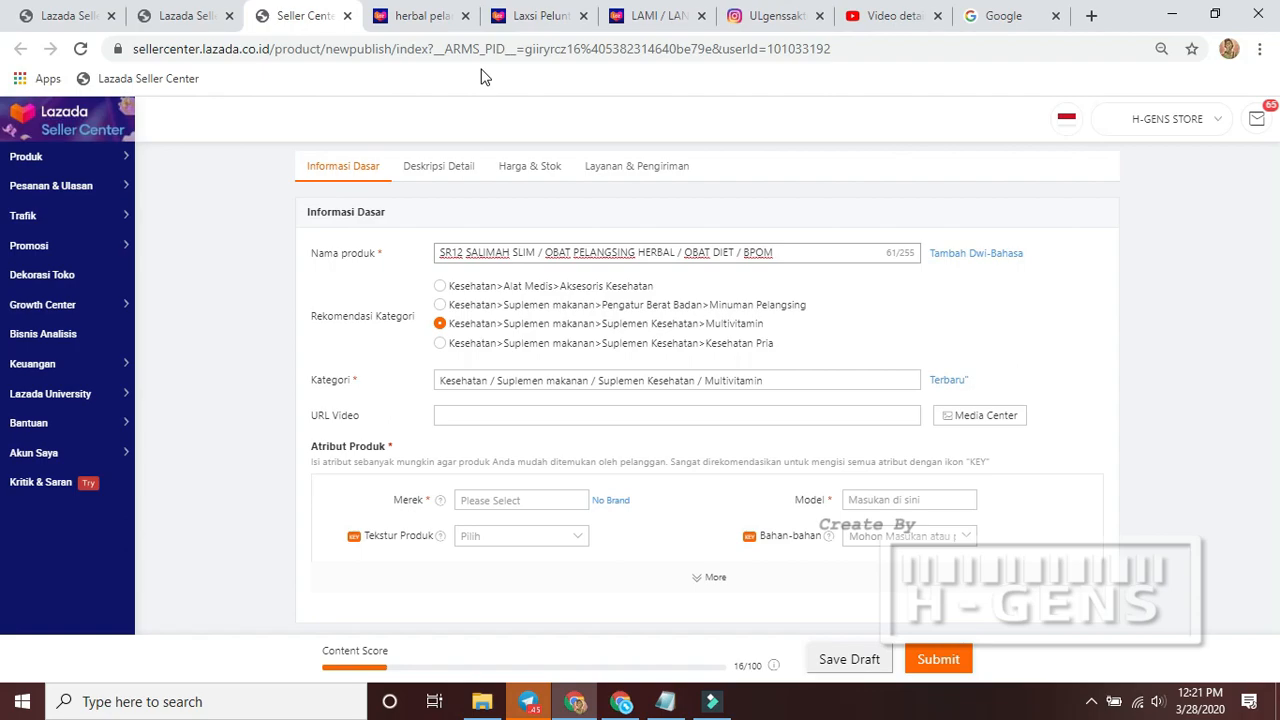
Examine the Lazada search results for "herbal pelangsing" to compare similar products, their prices and ratings
left_click(410, 16)
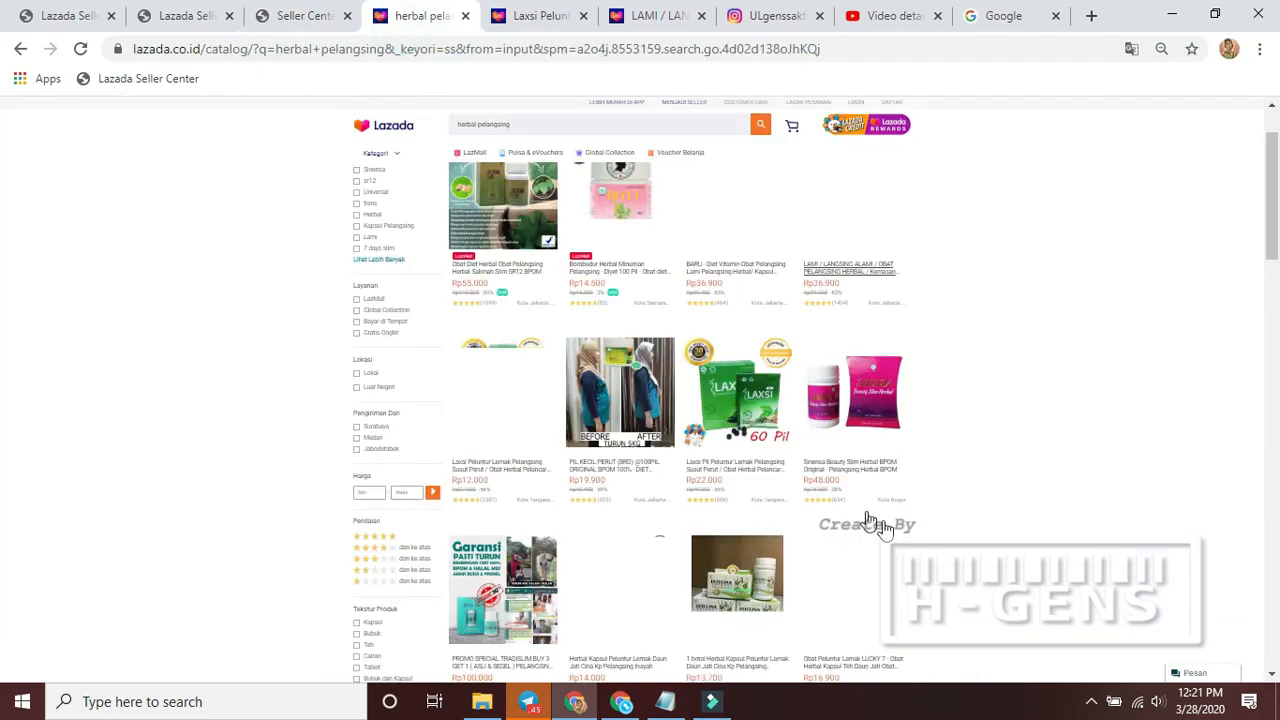
scroll(868, 522, "up", 2)
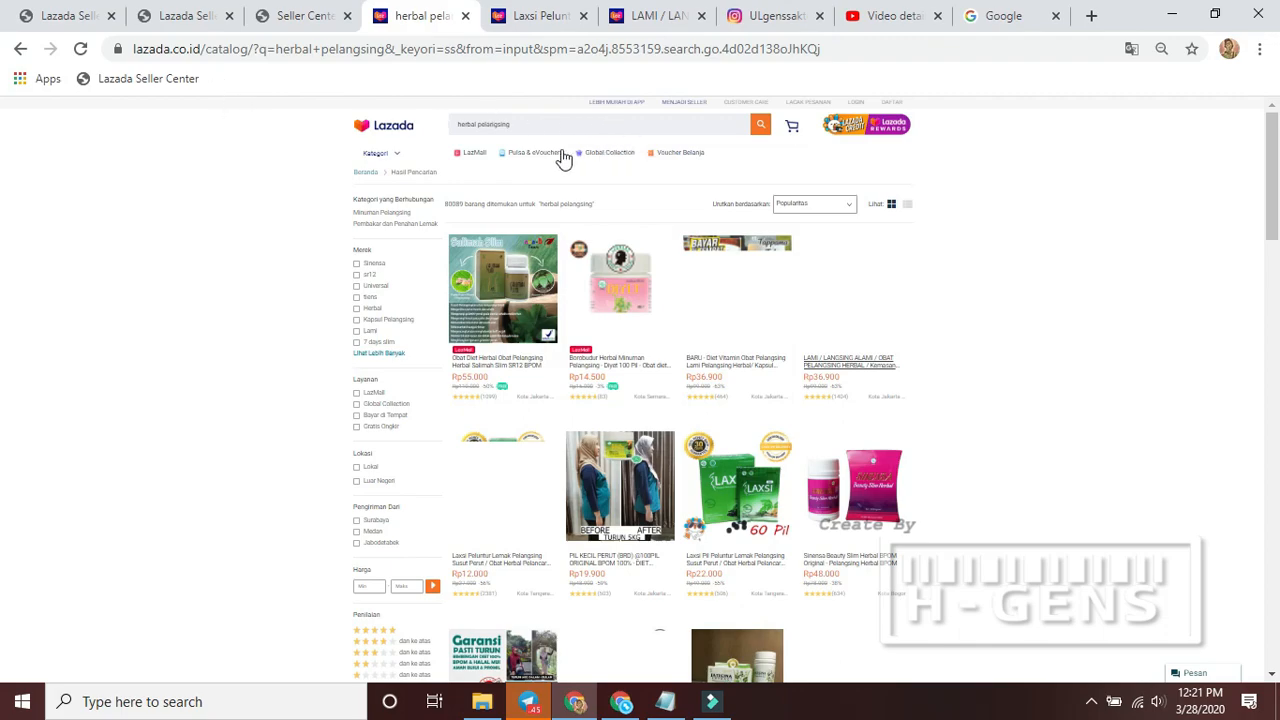
left_click(612, 125)
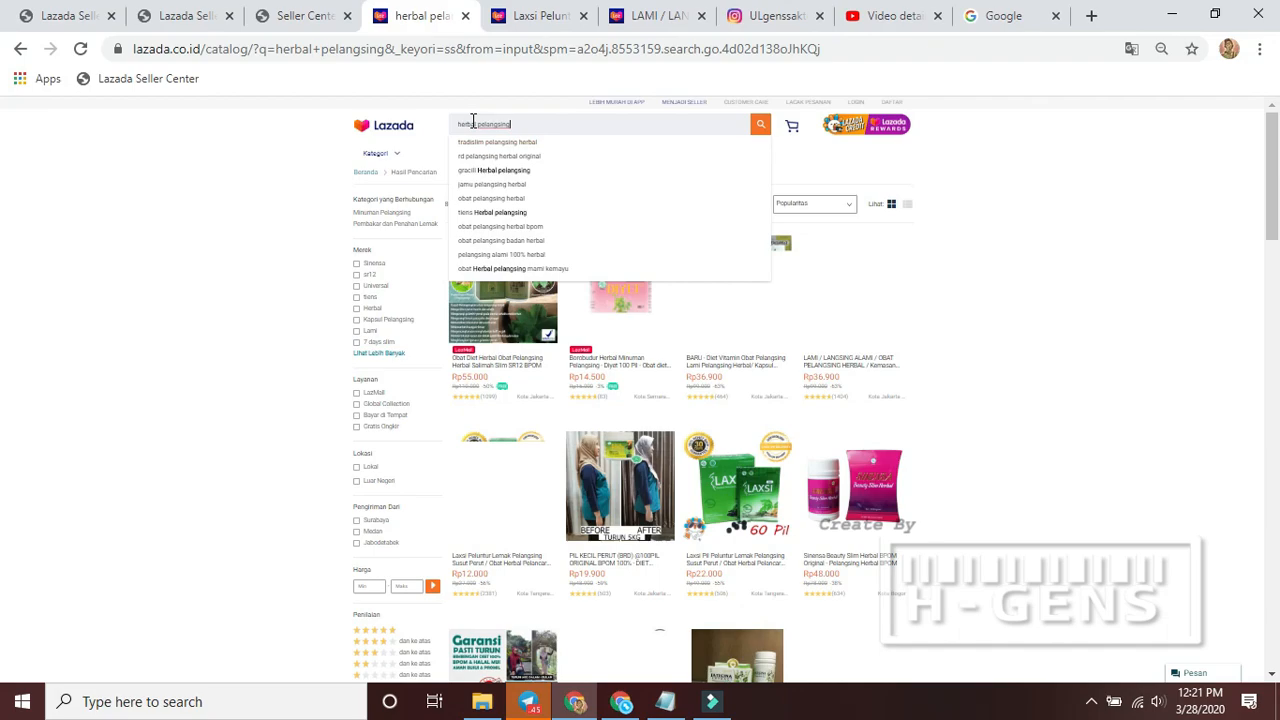
left_click(120, 320)
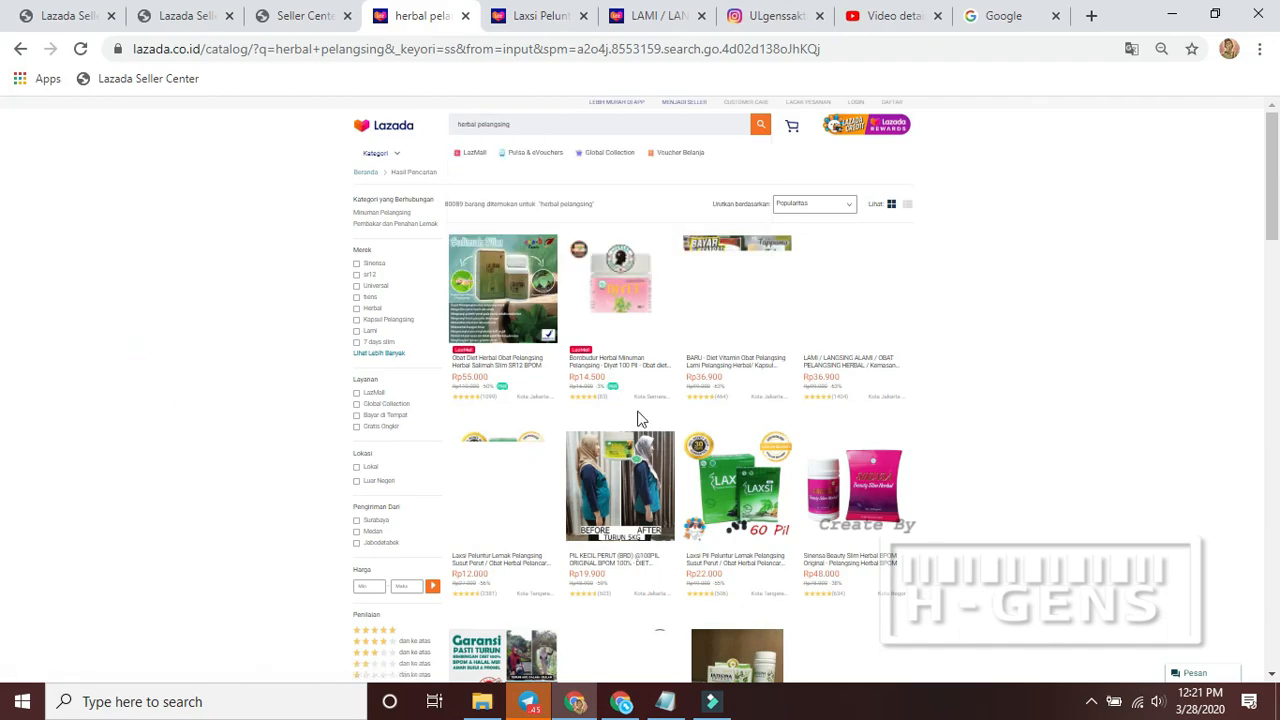
scroll(693, 400, "down", 2)
scroll(693, 400, "down", 3)
scroll(598, 412, "up", 5)
scroll(590, 414, "down", 2)
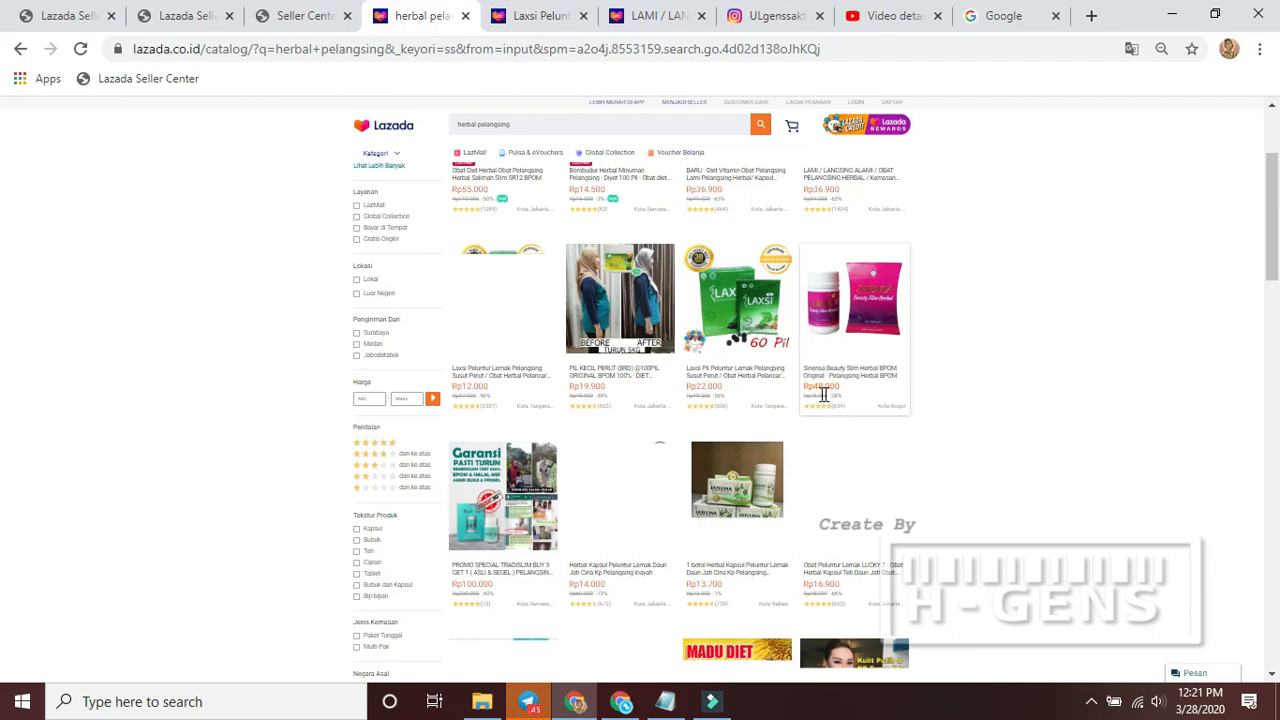
scroll(700, 380, "up", 1)
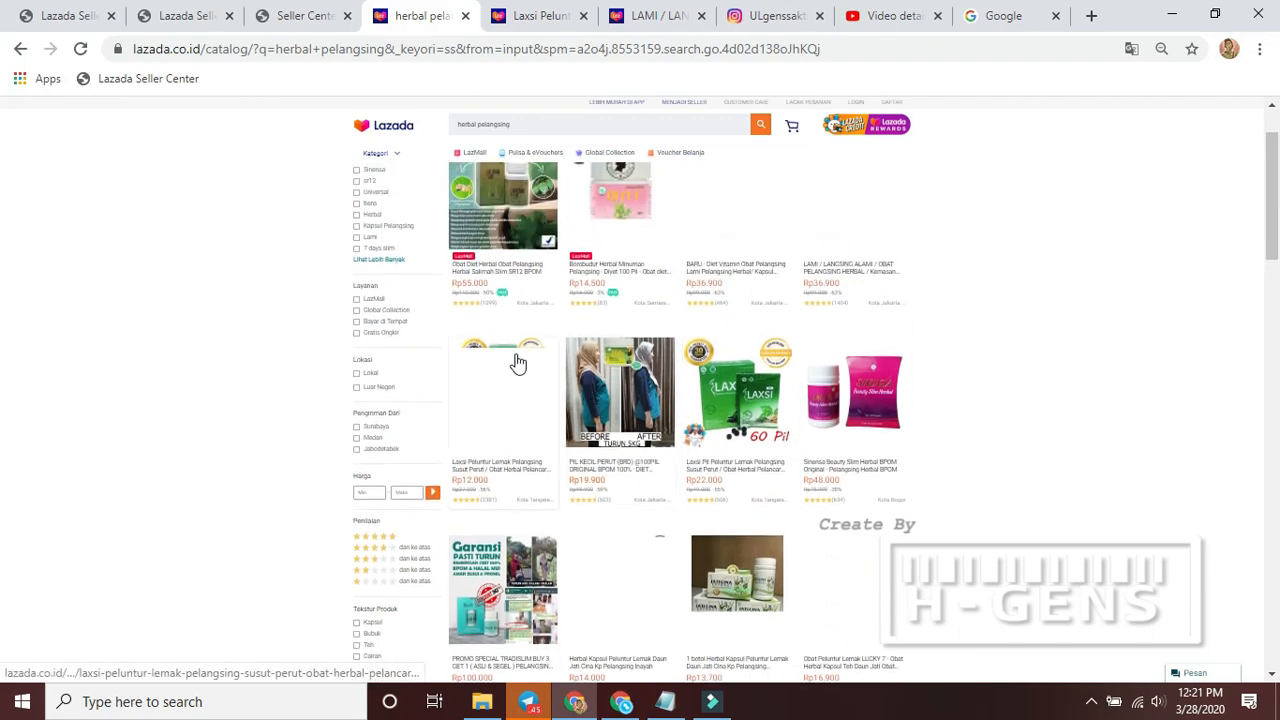
scroll(600, 340, "up", 1)
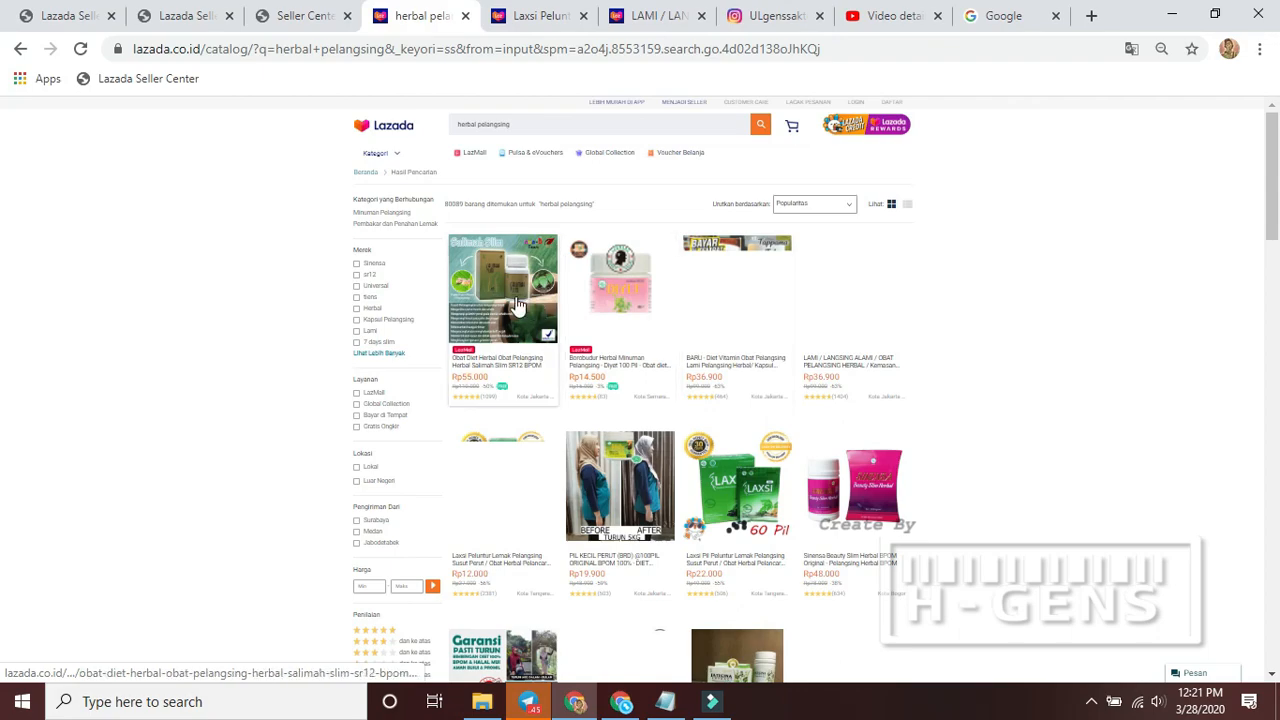
scroll(598, 480, "down", 1)
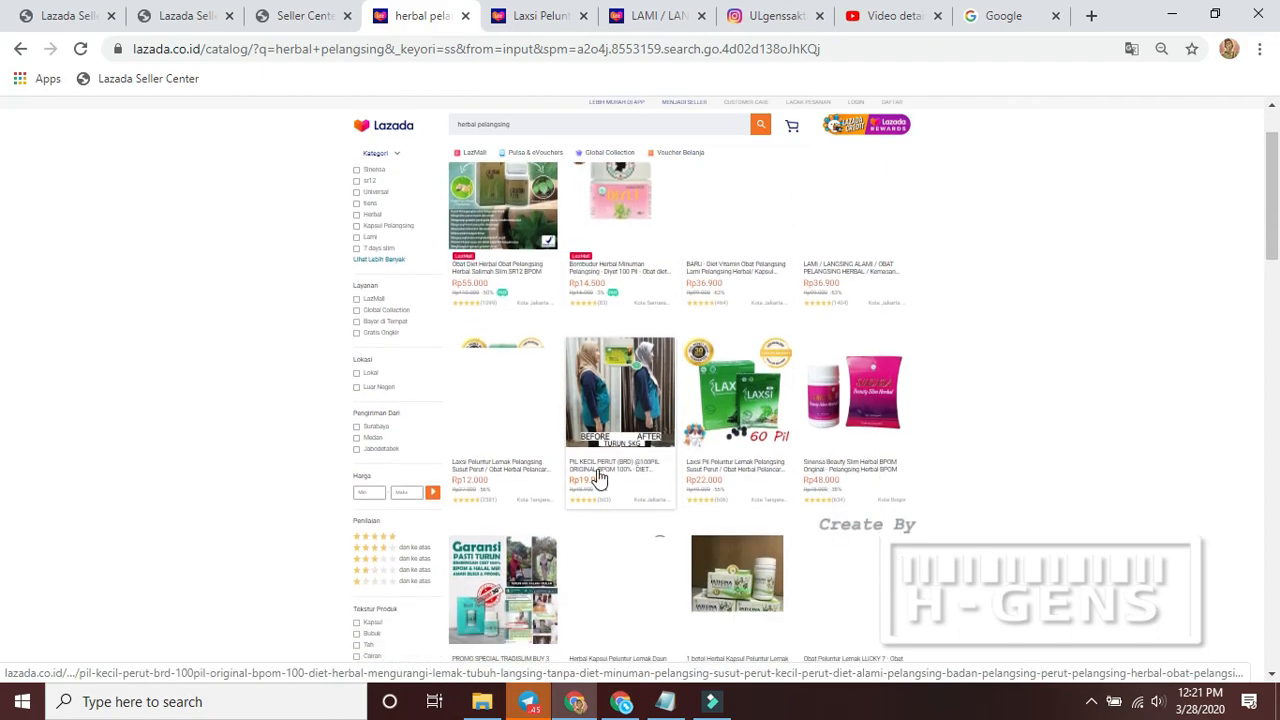
scroll(621, 298, "up", 1)
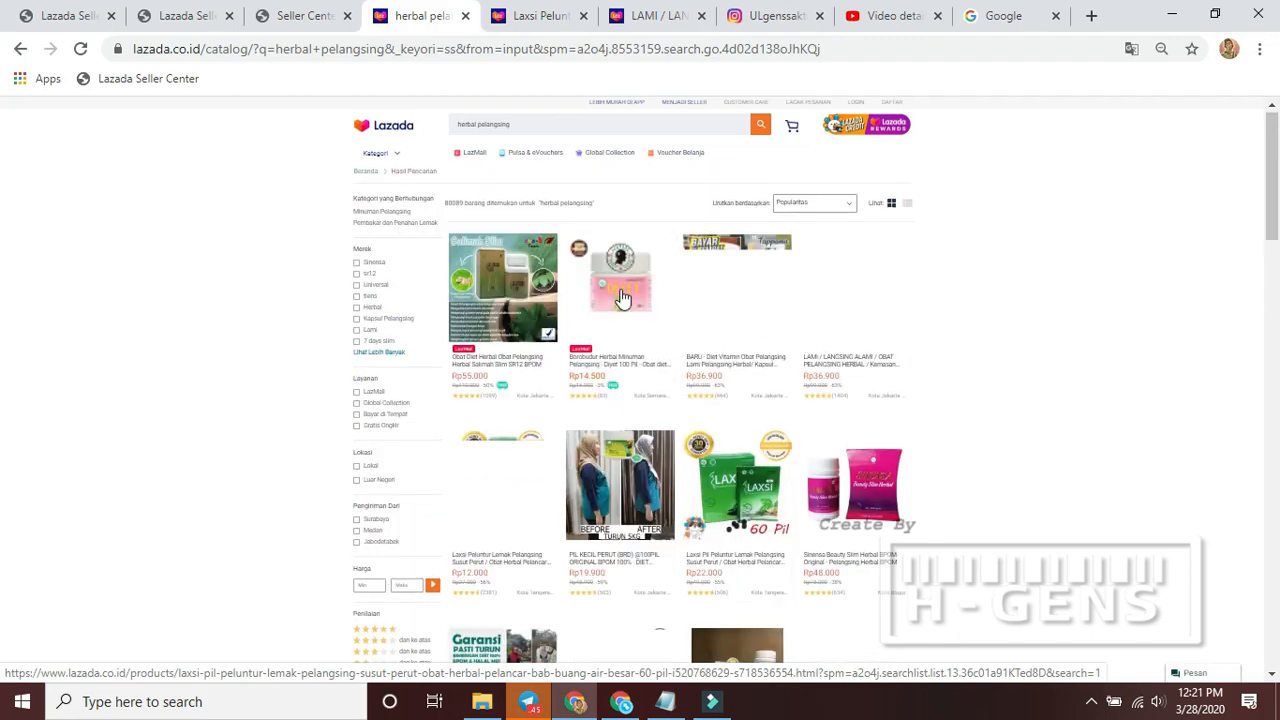
Look at the open Laxsi and LAMI competitor listings, and enlarge the Laxsi Peluntur Lemak page to read its category path
left_click(530, 16)
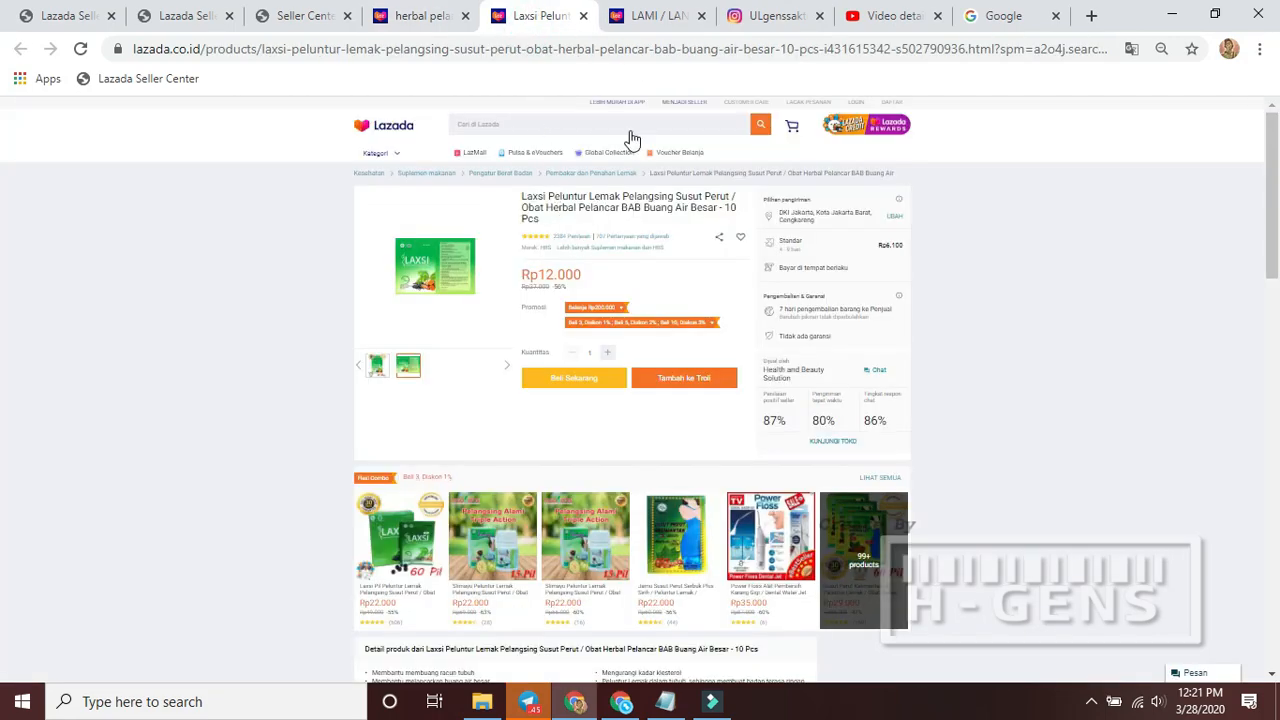
left_click(650, 17)
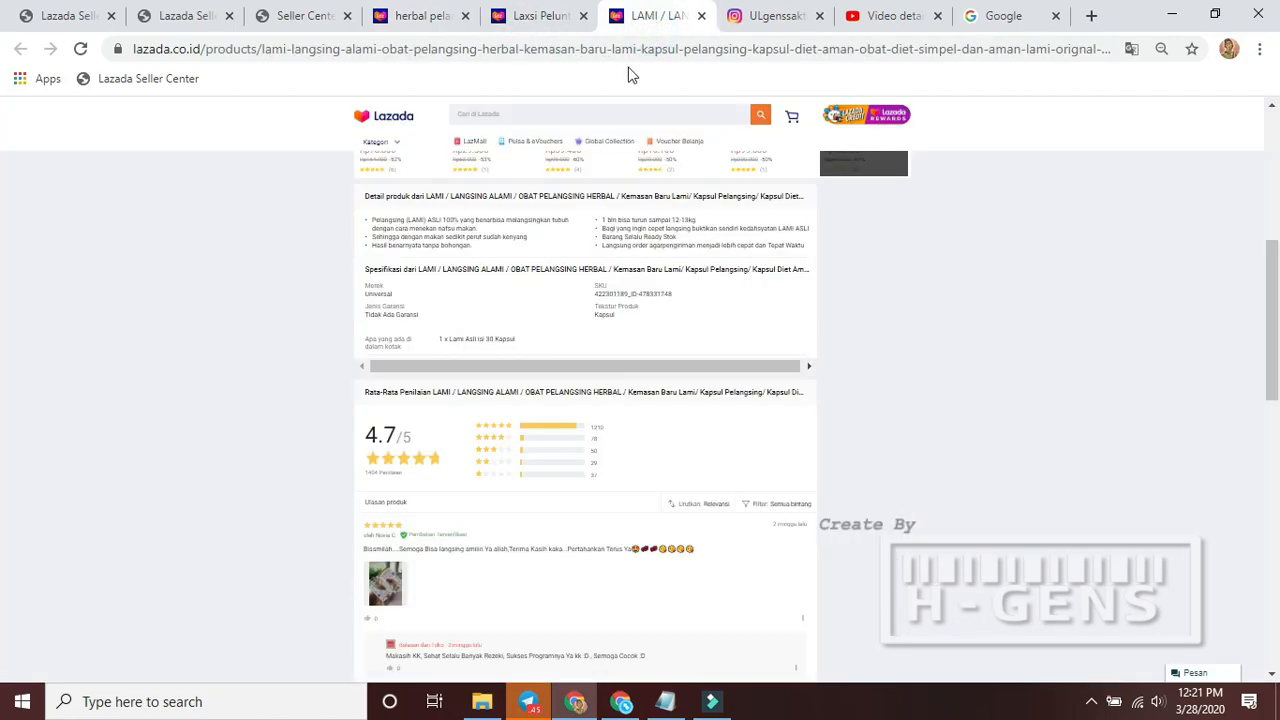
left_click(528, 16)
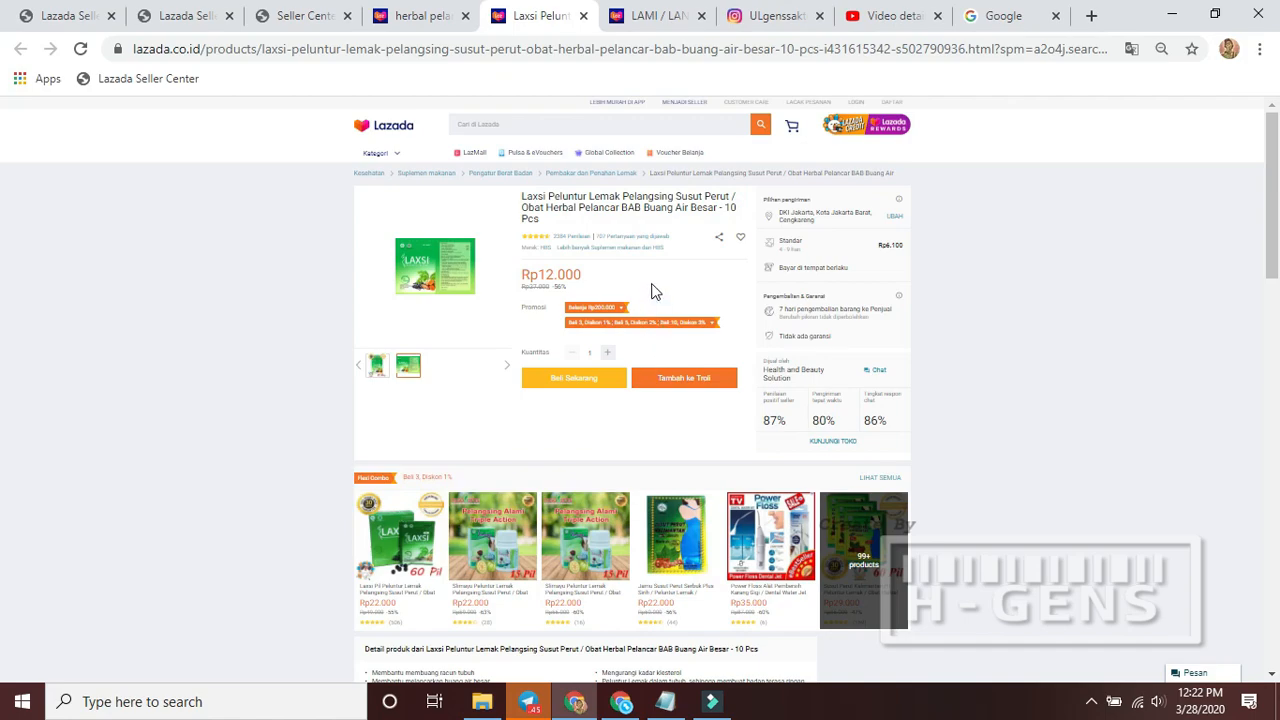
key("ctrl+plus")
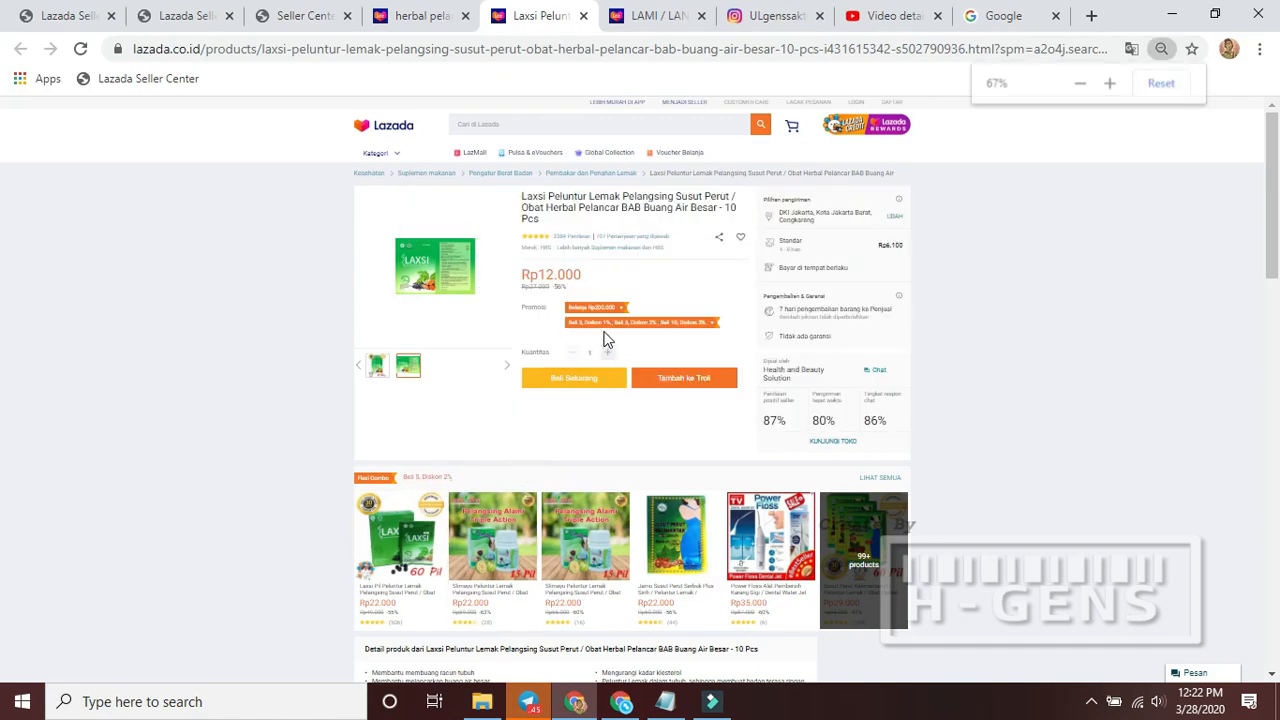
key("ctrl+plus")
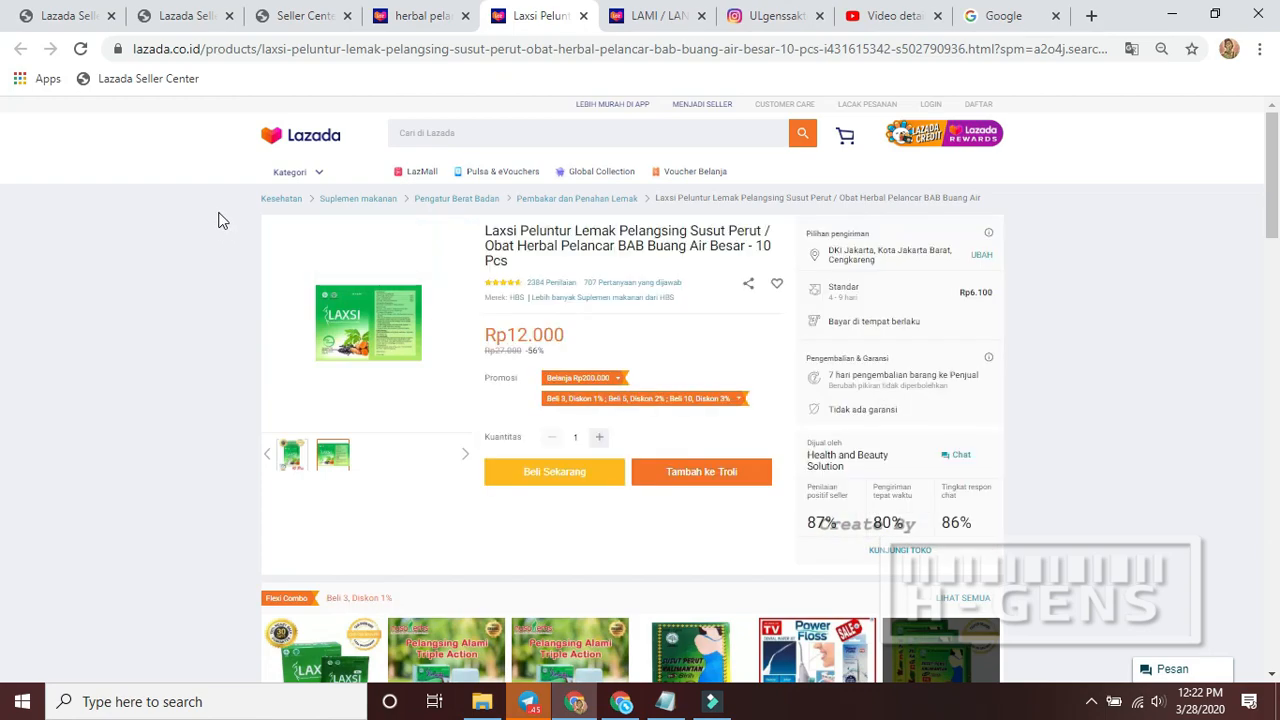
key("ctrl+plus")
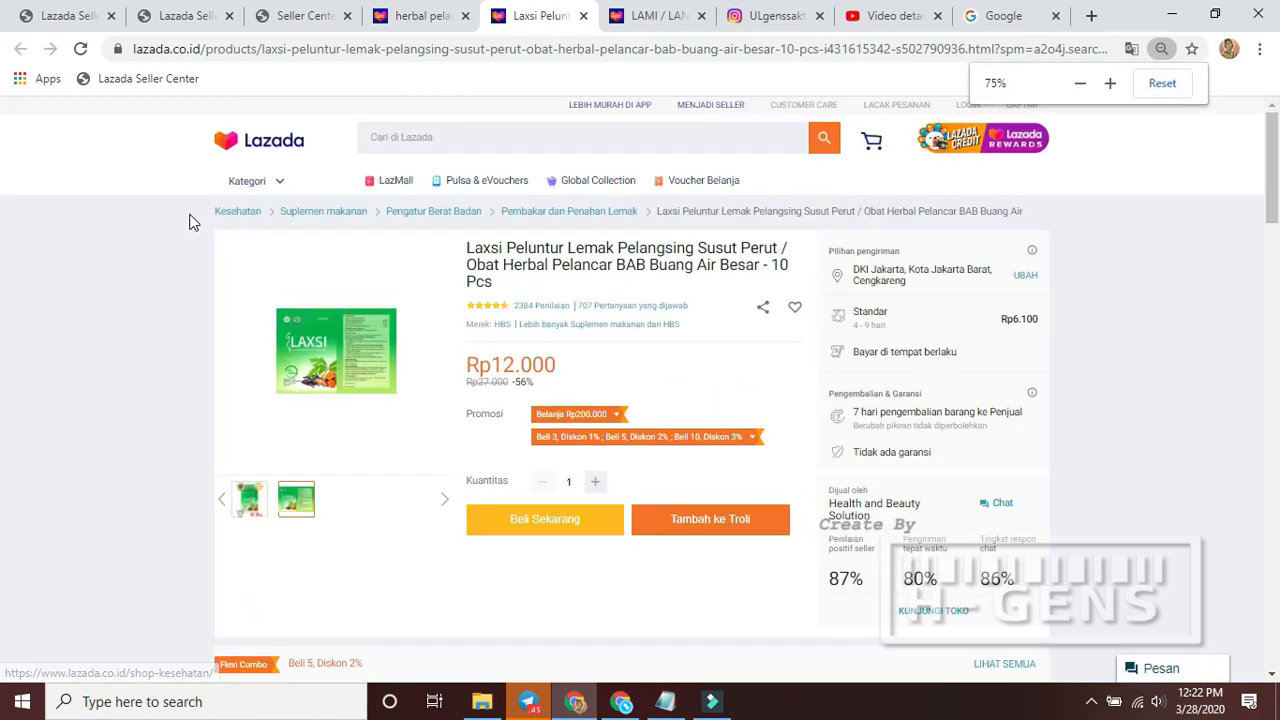
double_click(268, 210)
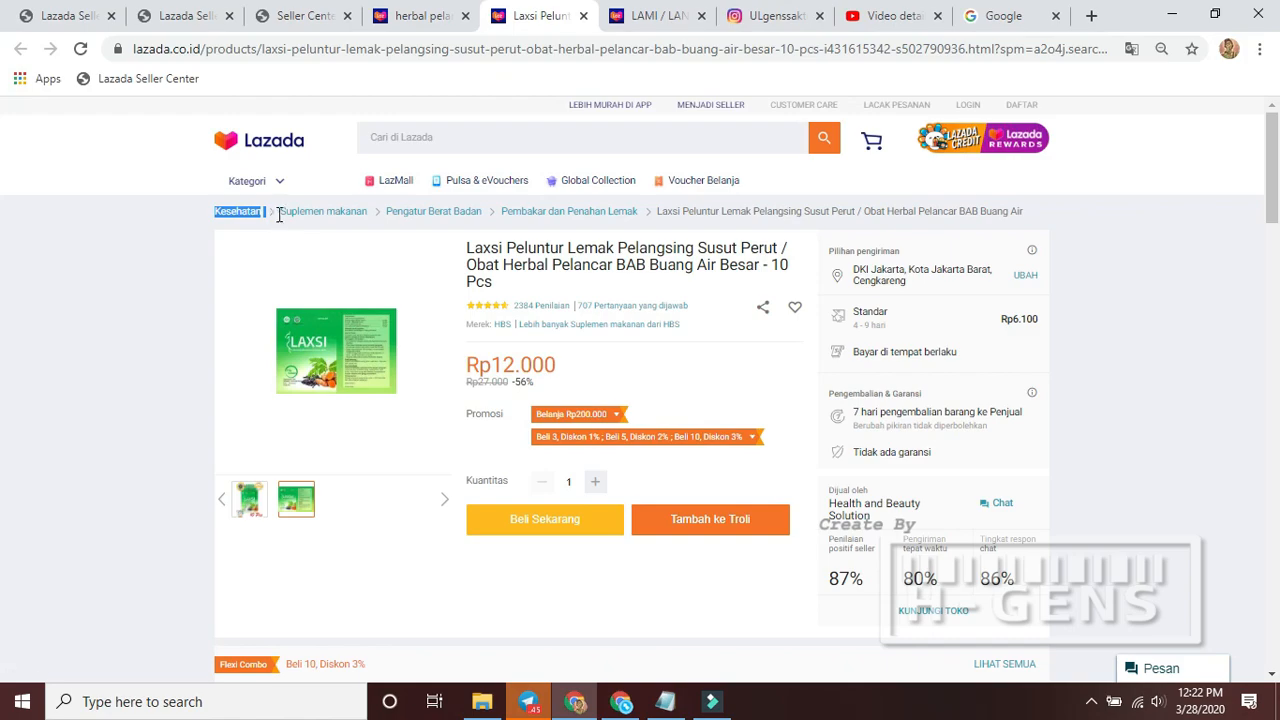
Compare the full category paths shown on the Laxsi and LAMI competitor listings
left_click_drag(279, 215, 568, 232)
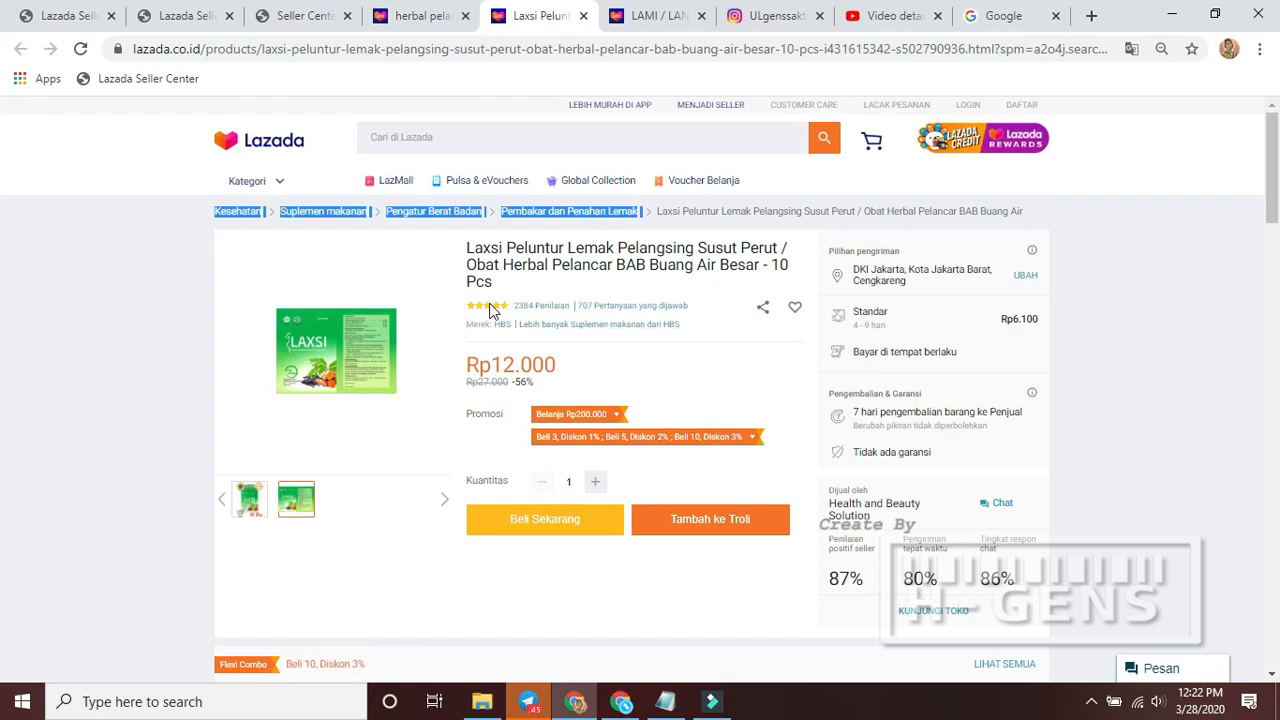
left_click(657, 16)
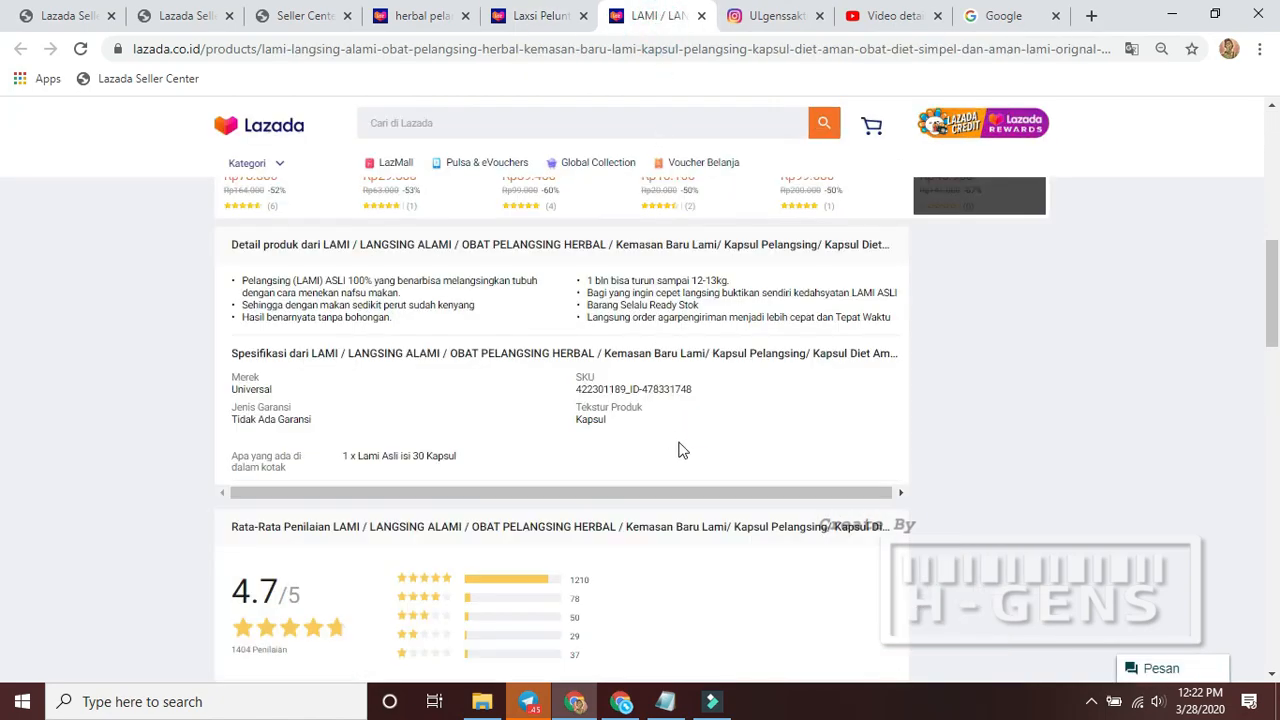
scroll(678, 450, "up", 10)
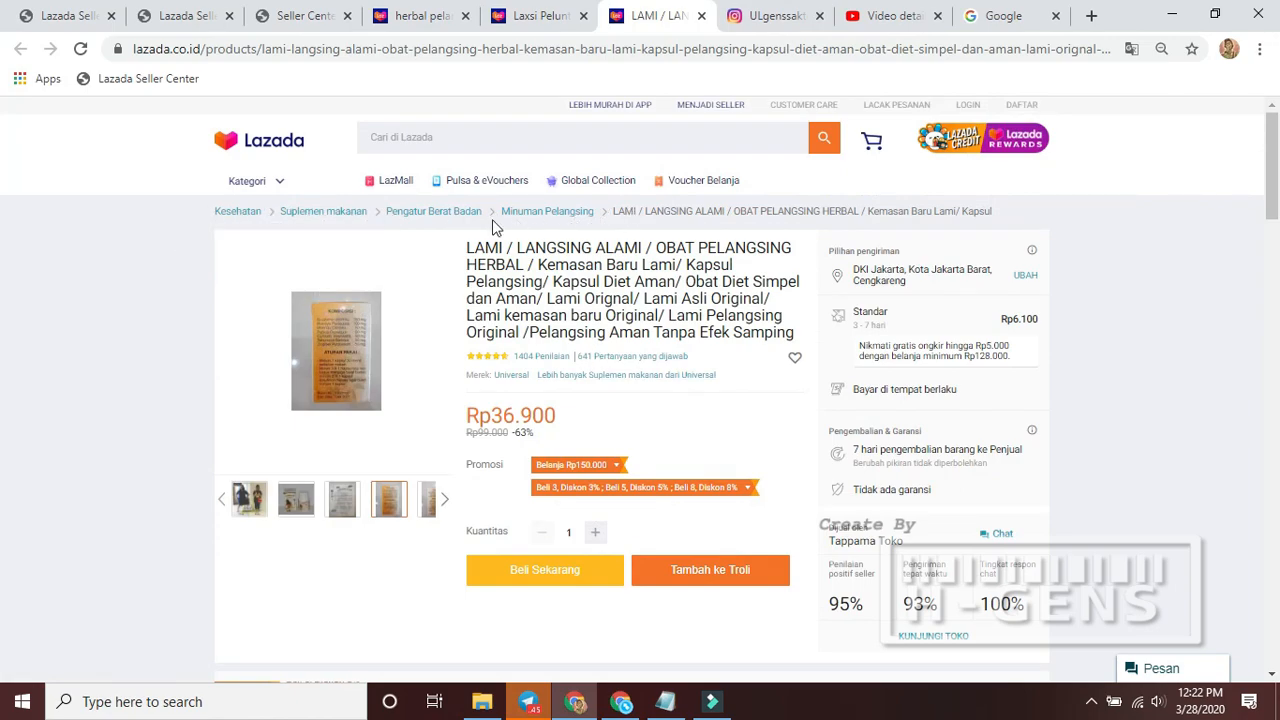
left_click_drag(496, 211, 590, 232)
left_click(420, 16)
left_click(540, 16)
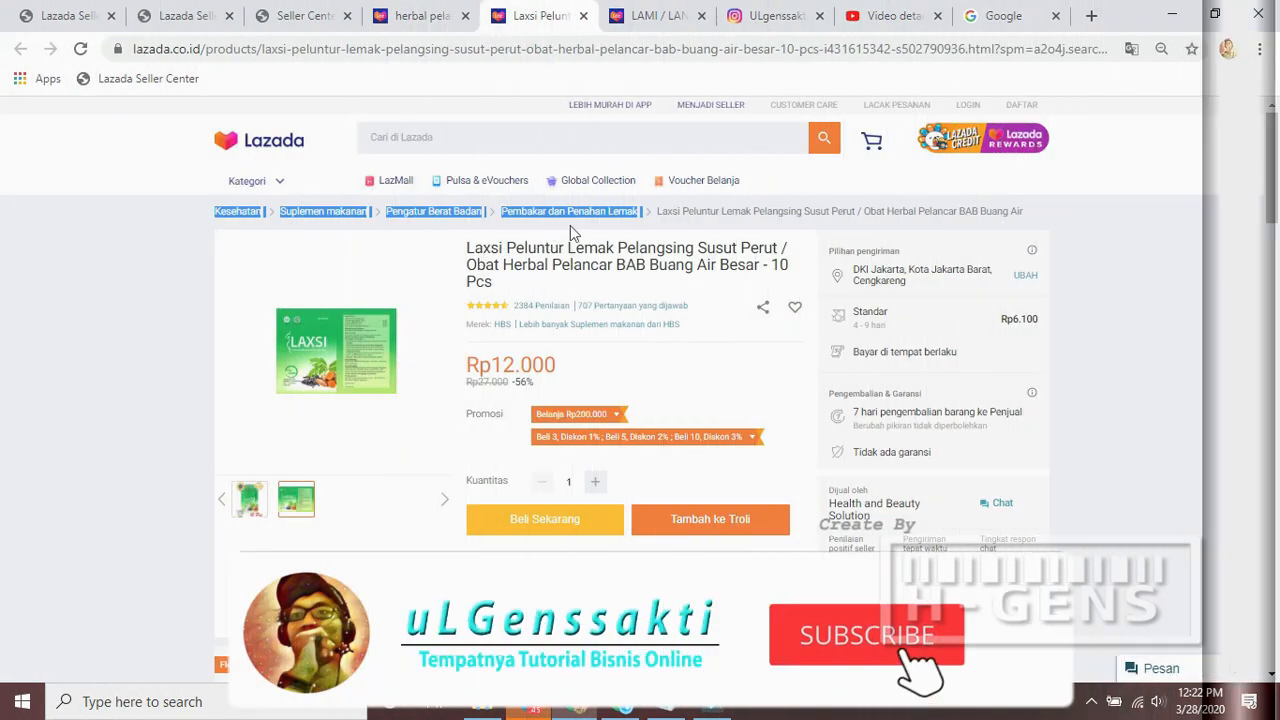
left_click(646, 20)
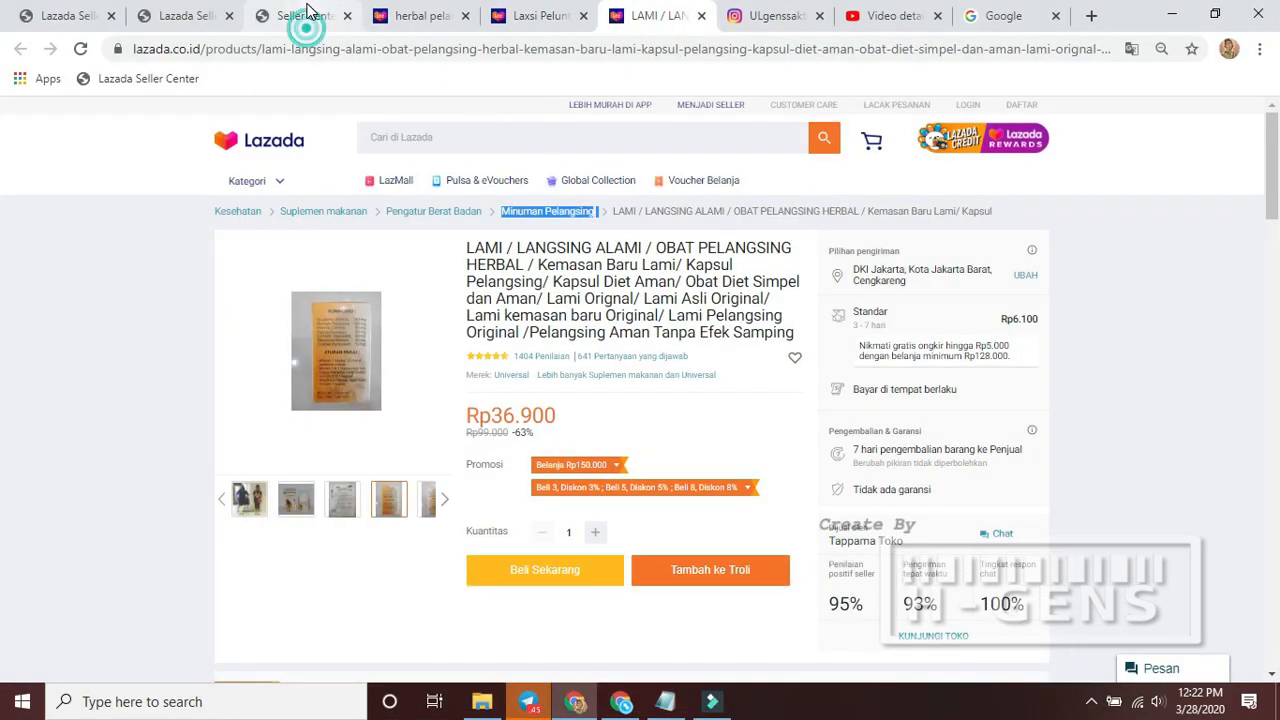
In the Seller Center product form, set the brand to No Brand and the model to HERBAL
left_click(300, 16)
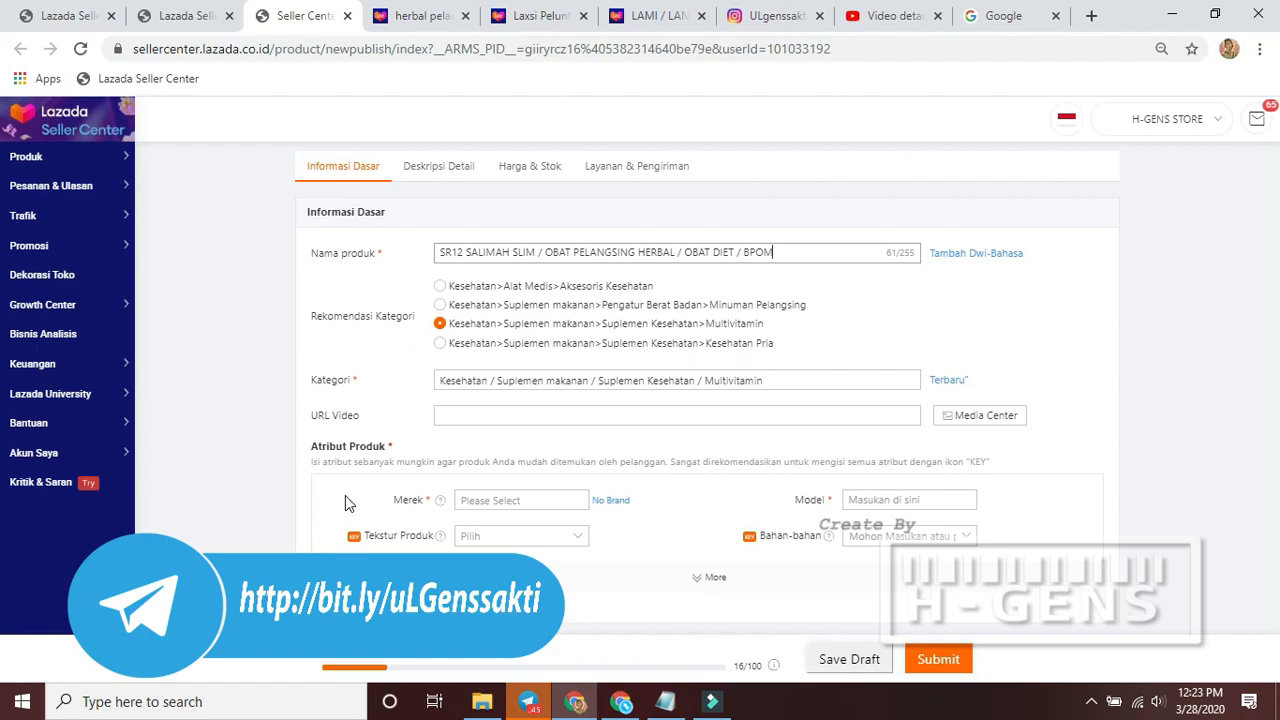
scroll(541, 499, "down", 1)
scroll(541, 499, "down", 1)
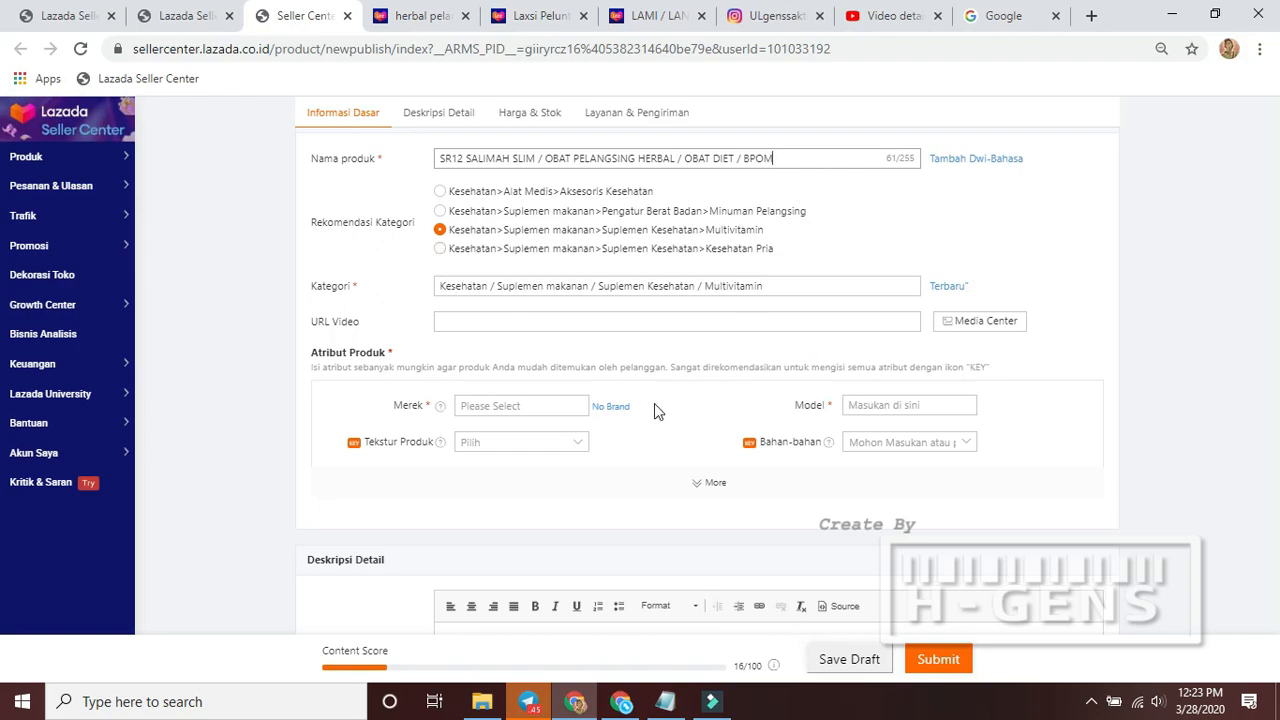
scroll(606, 410, "down", 1)
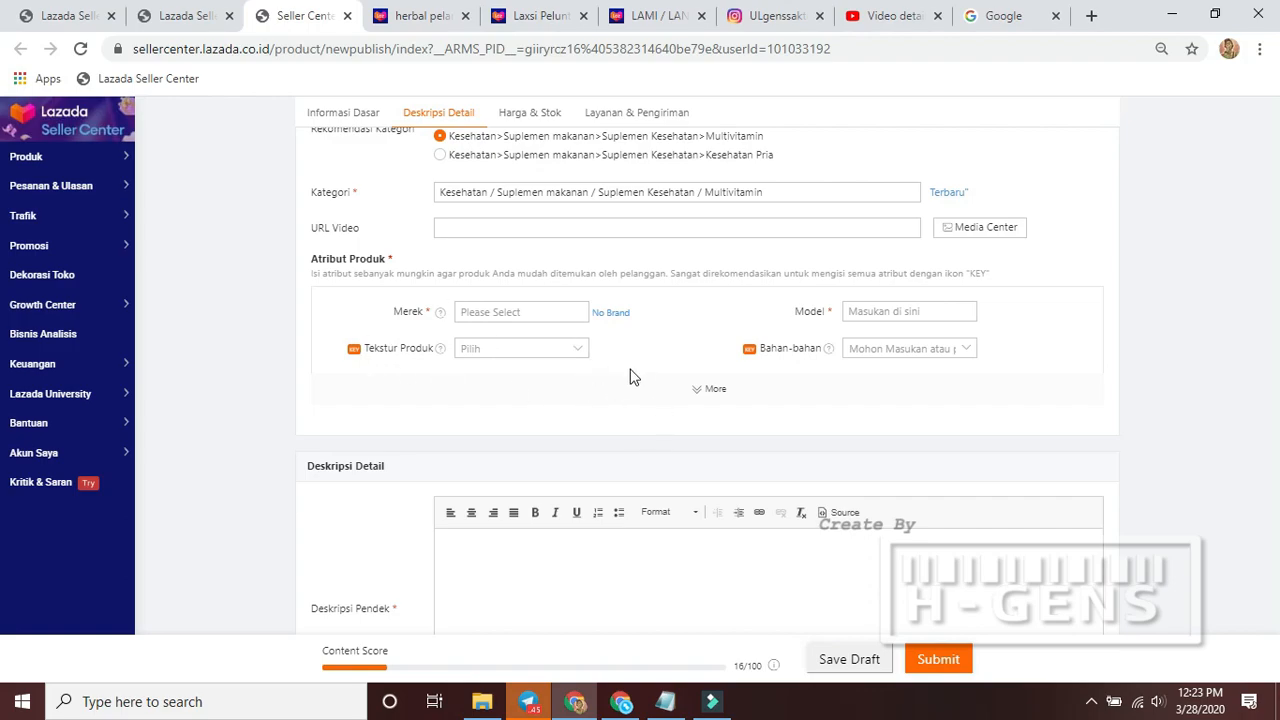
left_click(606, 316)
left_click(903, 313)
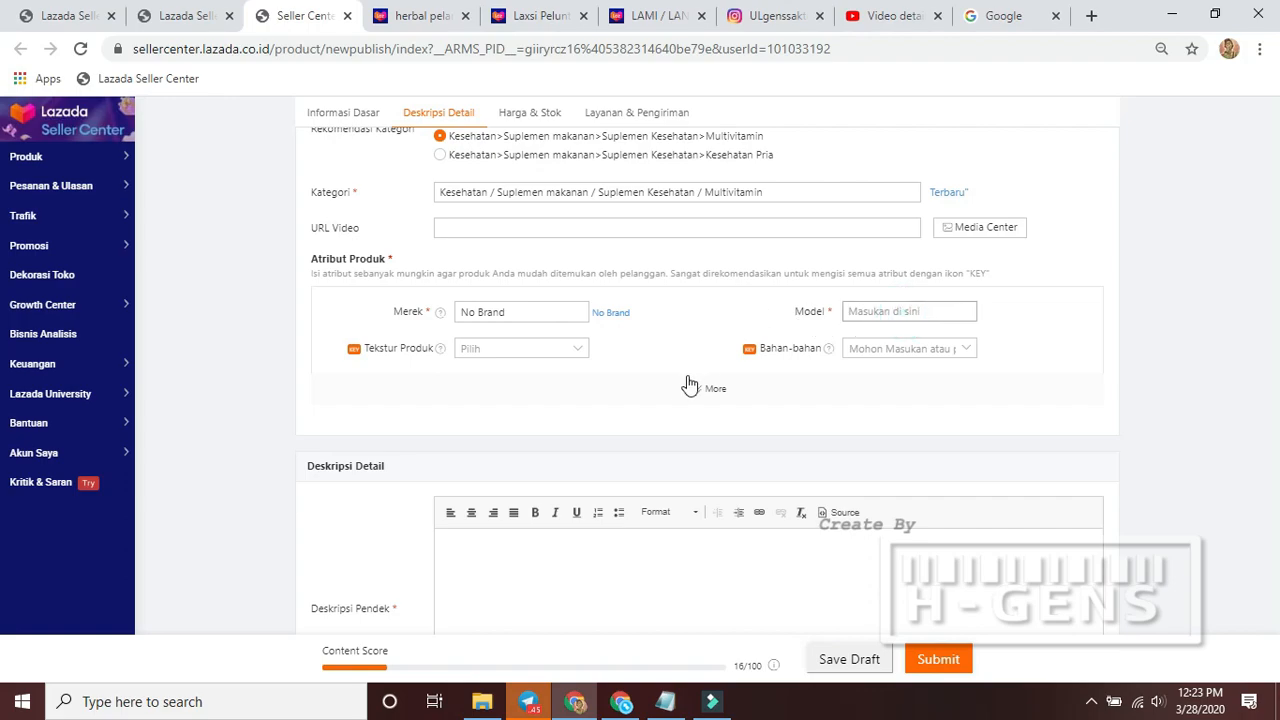
type("HERBAL")
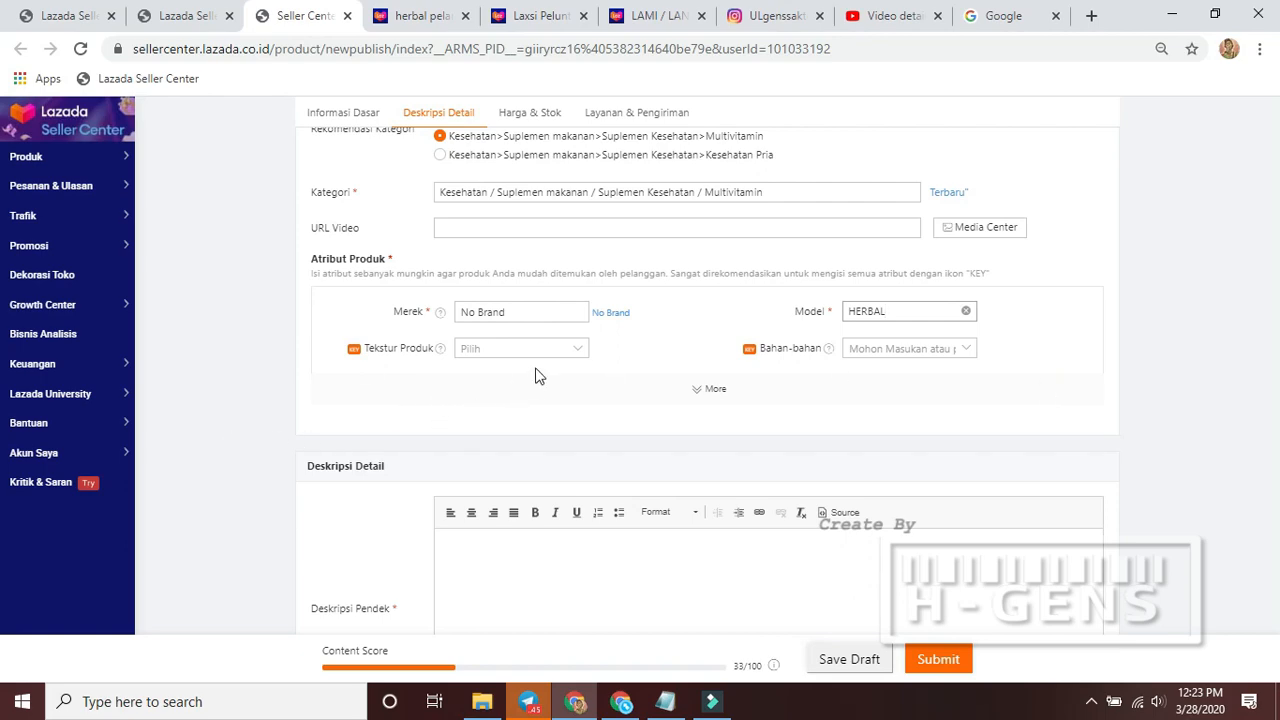
Check the product's form in the Tokopedia listing photo and set Tekstur Produk to Kapsul in the Lazada form
scroll(534, 331, "up", 2)
left_click(620, 701)
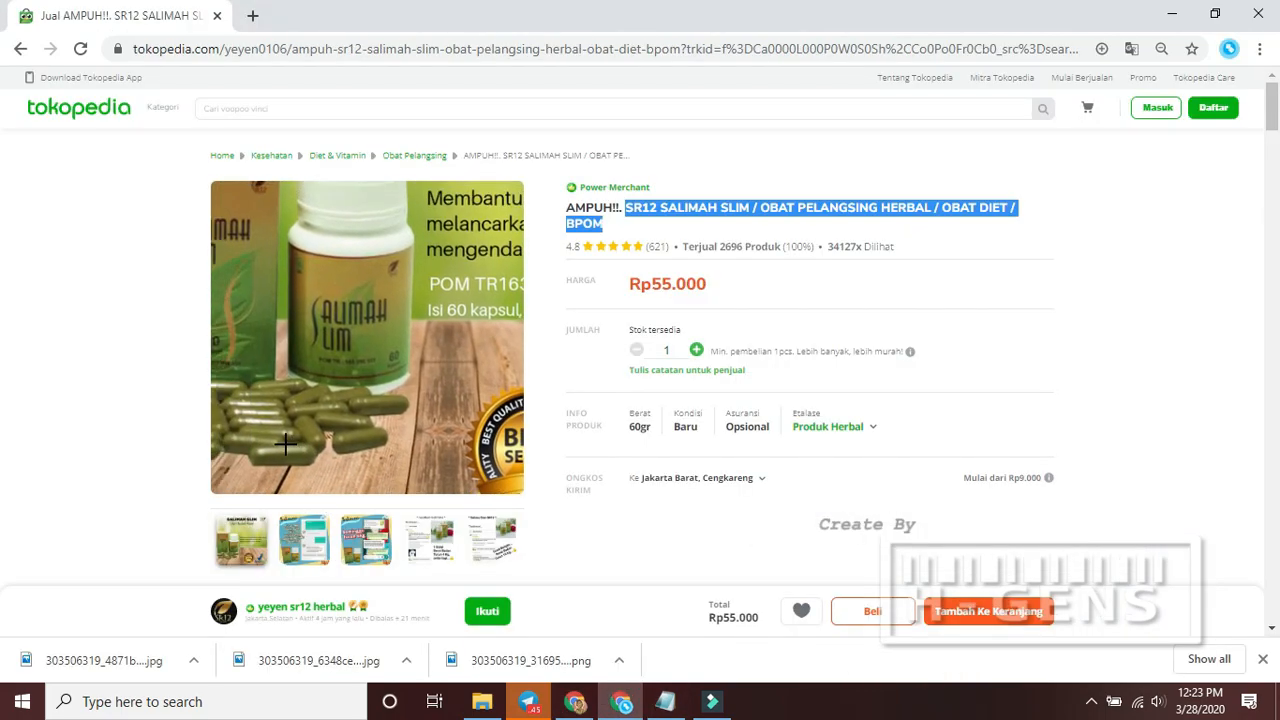
left_click(575, 701)
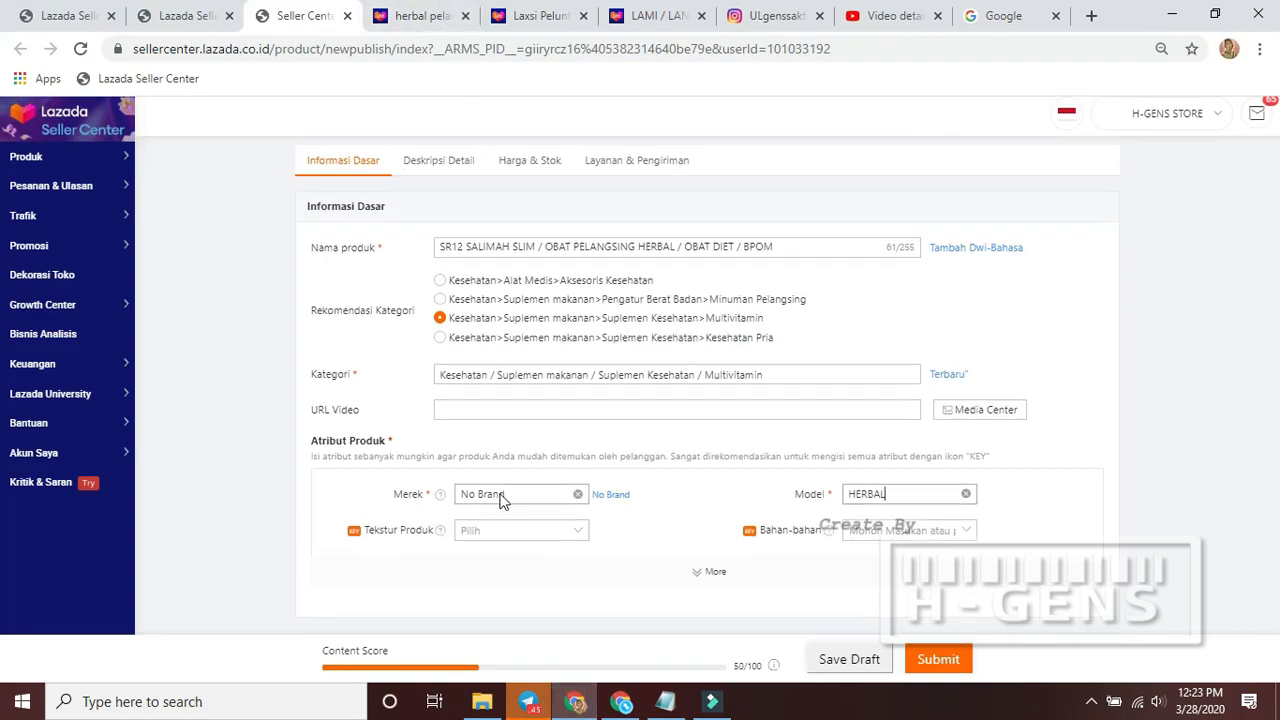
scroll(500, 491, "down", 2)
left_click(575, 352)
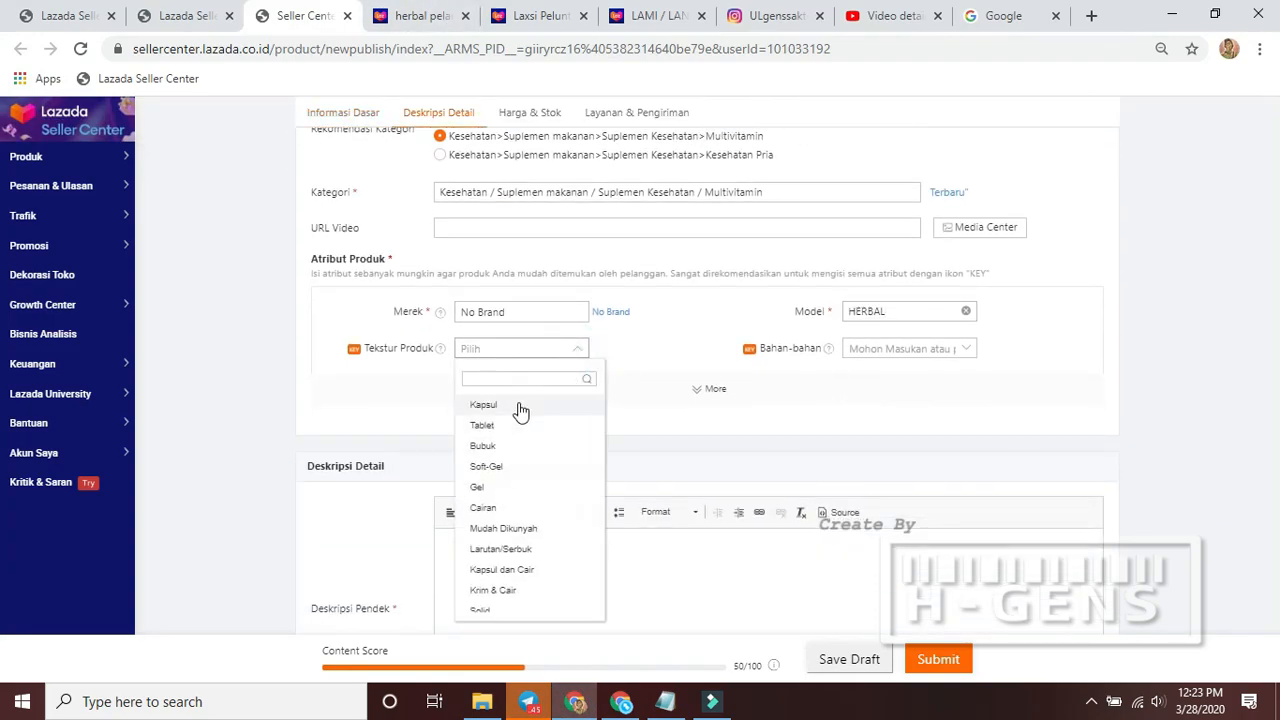
left_click(517, 405)
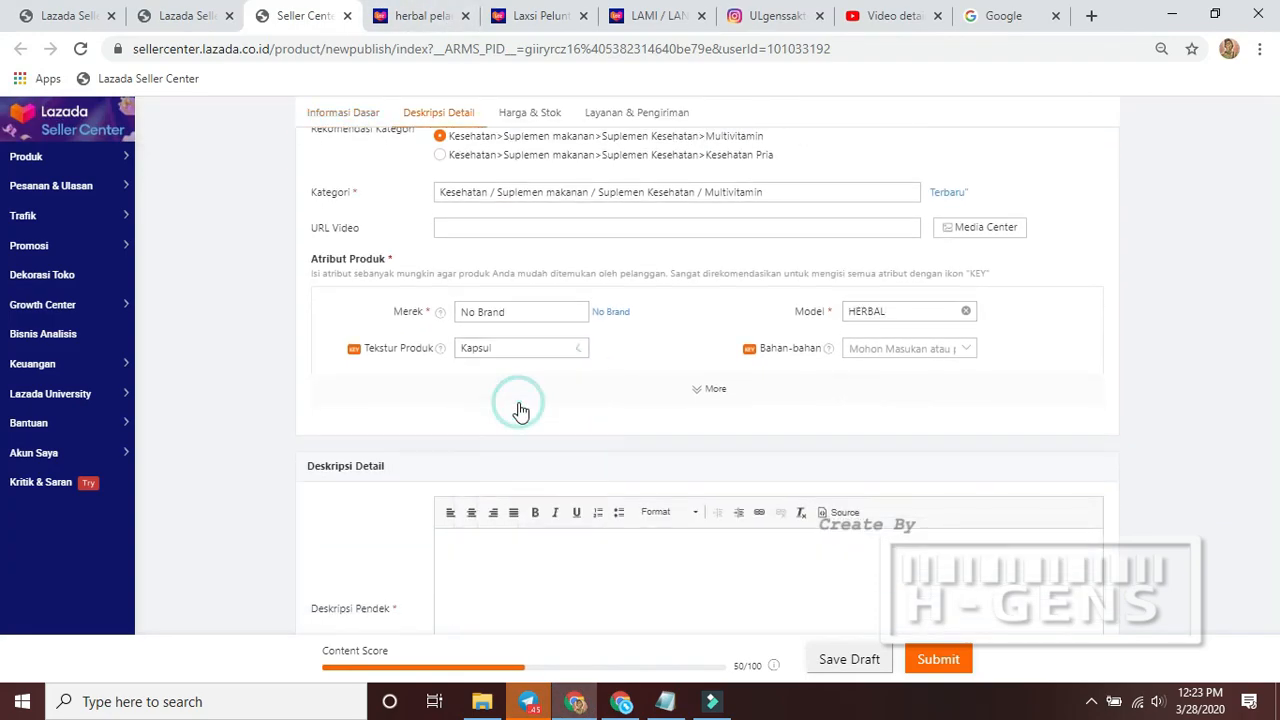
Check the Tokopedia description for ingredients and set Bahan-bahan to Other in the Lazada form
left_click(878, 362)
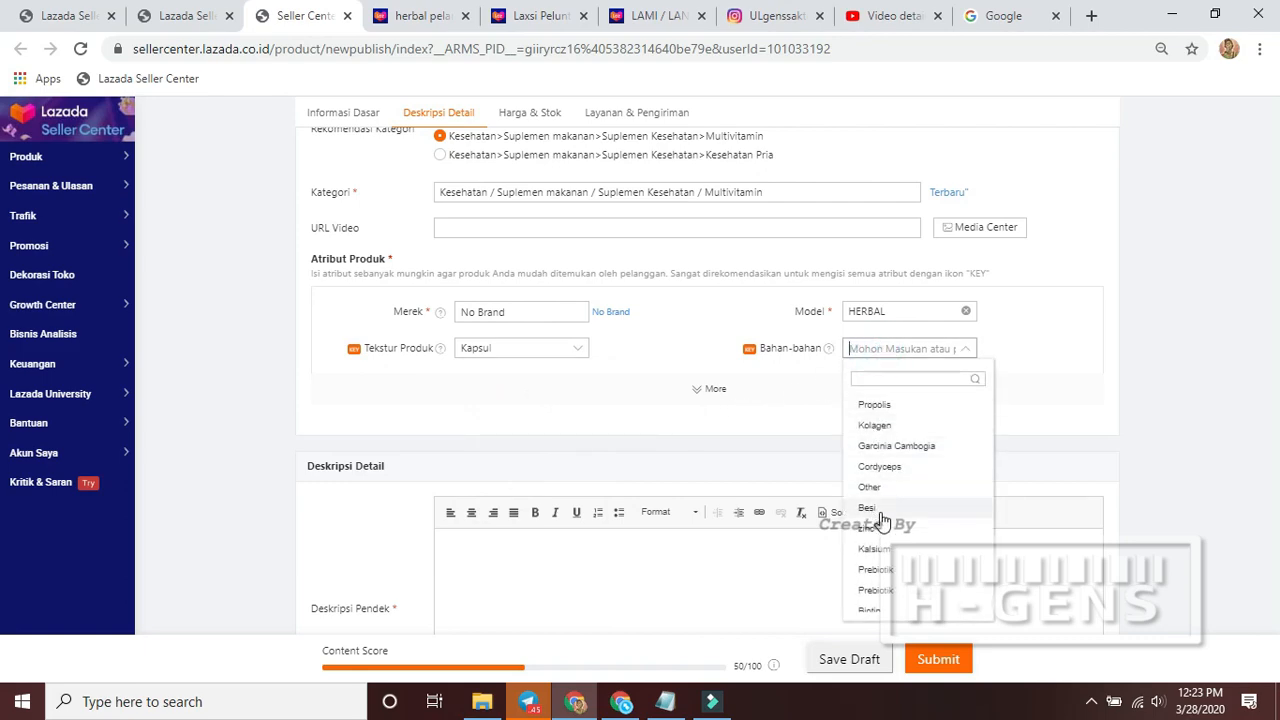
key("alt+Tab")
scroll(577, 486, "down", 1)
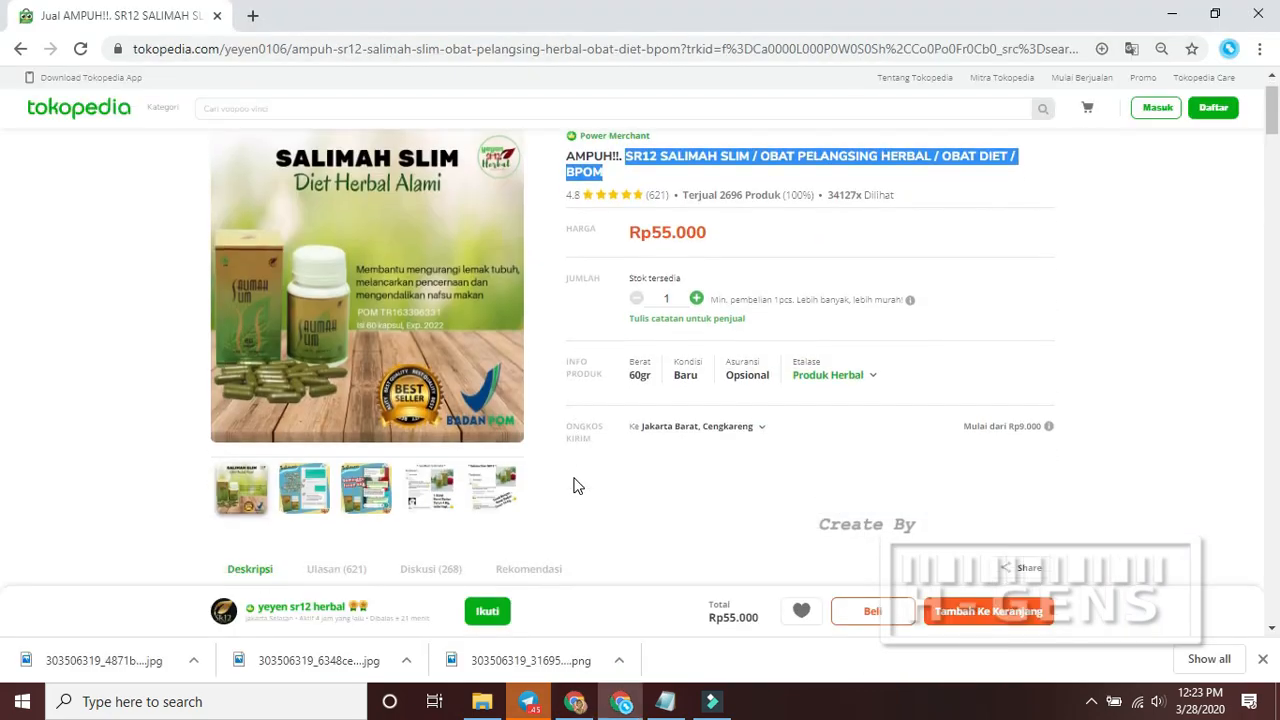
scroll(577, 486, "down", 5)
key("alt+Tab")
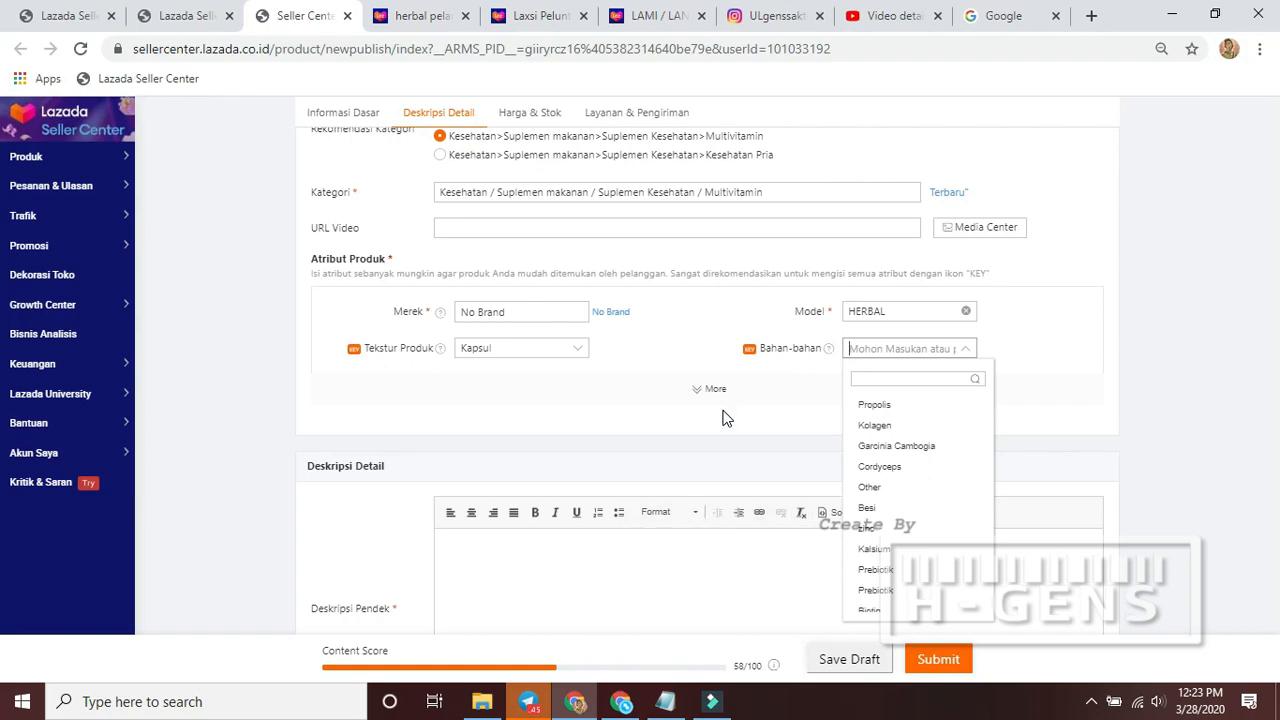
left_click(897, 496)
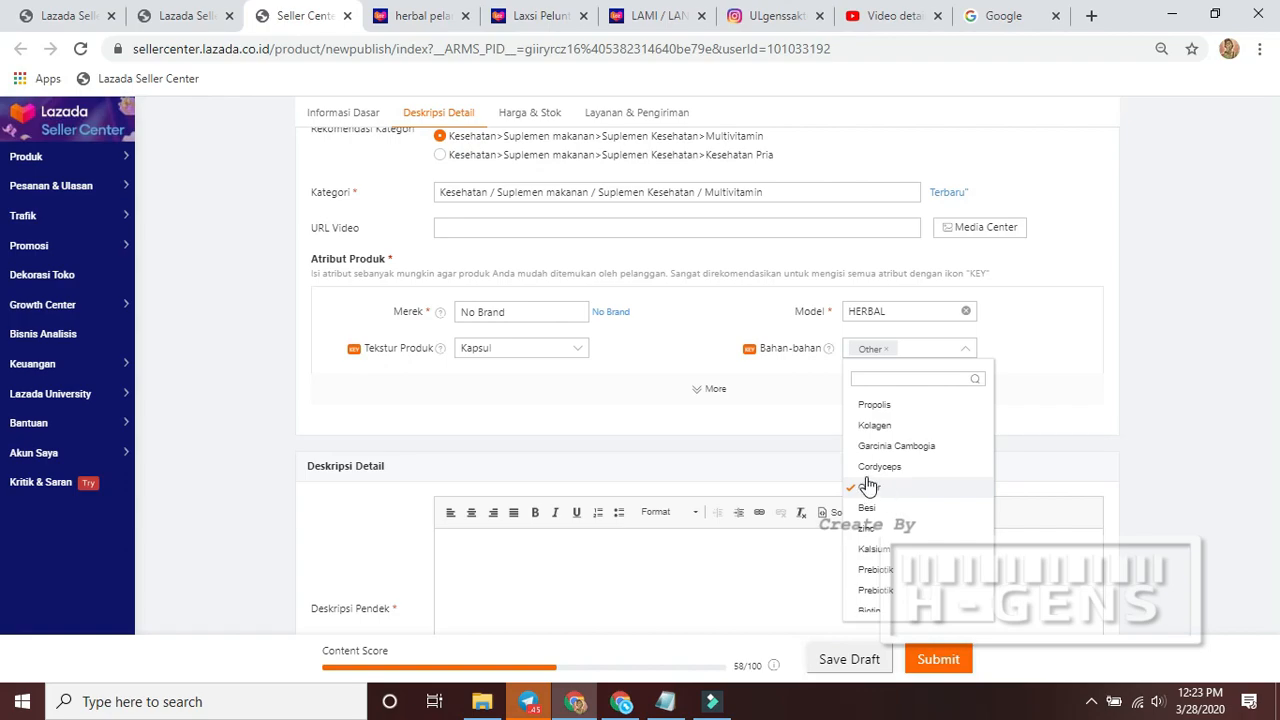
left_click(1159, 350)
Read through the Tokopedia product description for text suited to the Lazada form's Deskripsi Pendek field
scroll(389, 449, "down", 2)
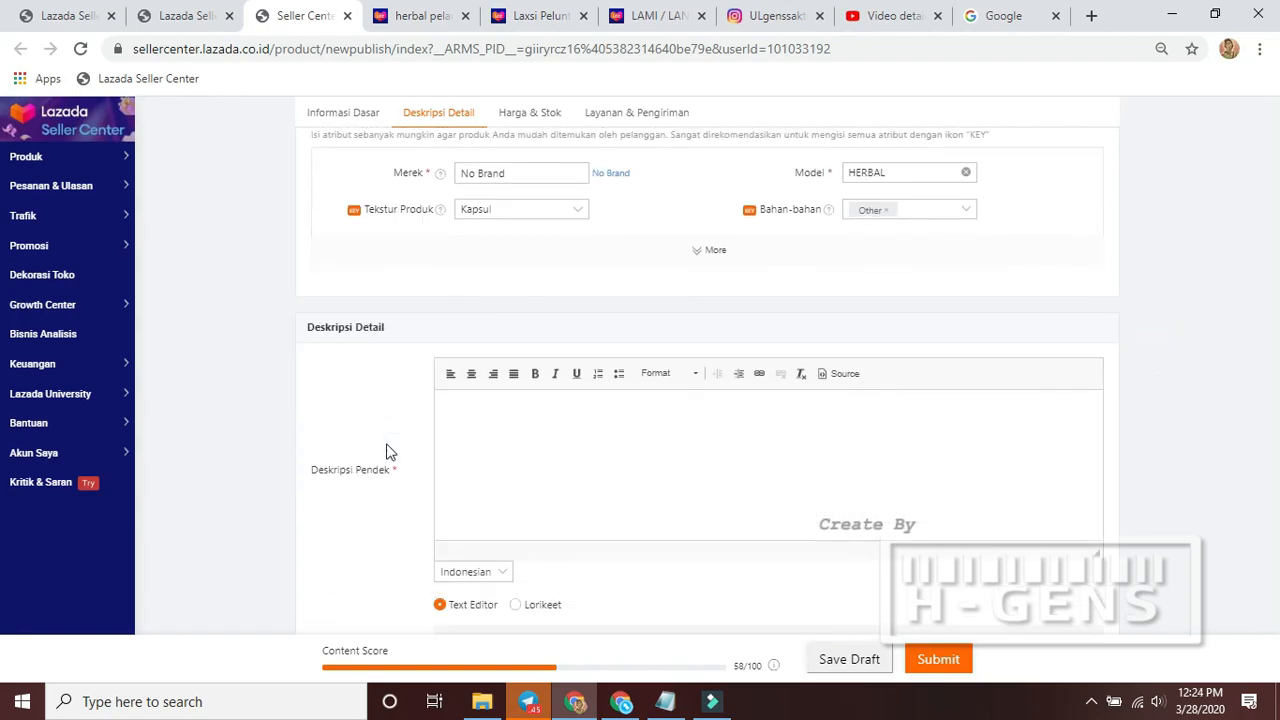
key("alt+Tab")
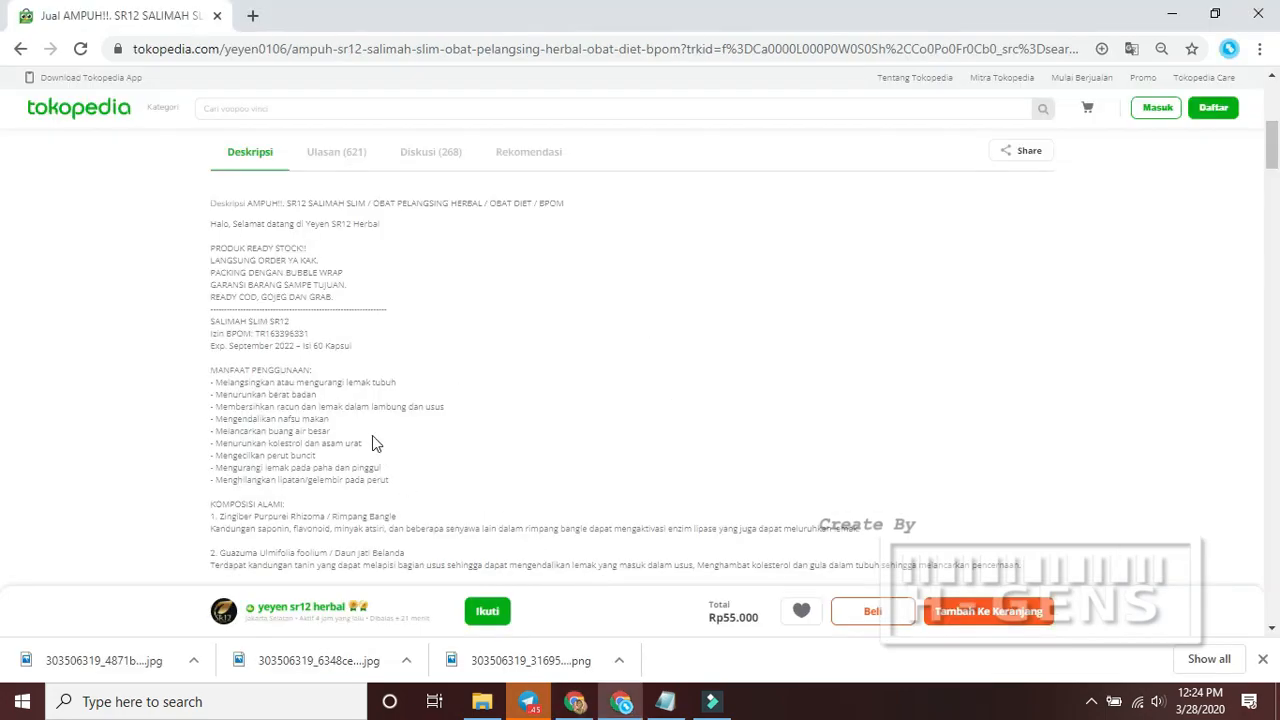
scroll(372, 440, "down", 1)
key("alt+Tab")
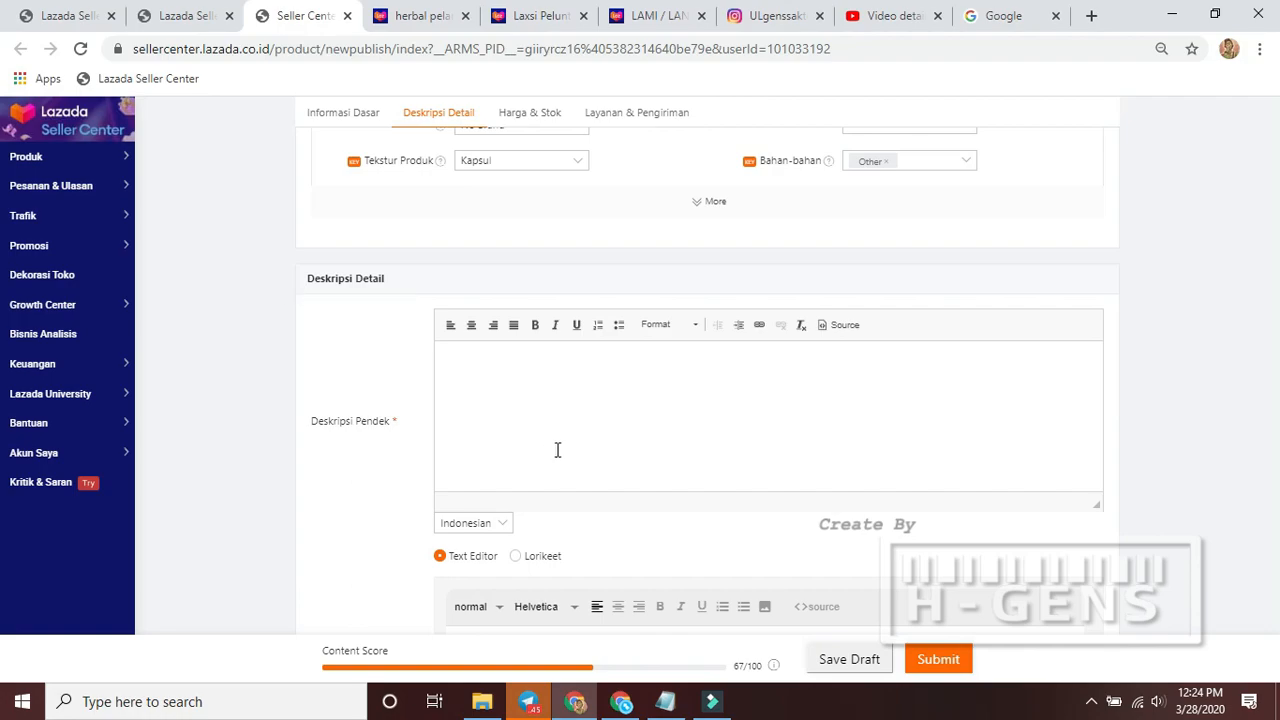
scroll(278, 490, "down", 1)
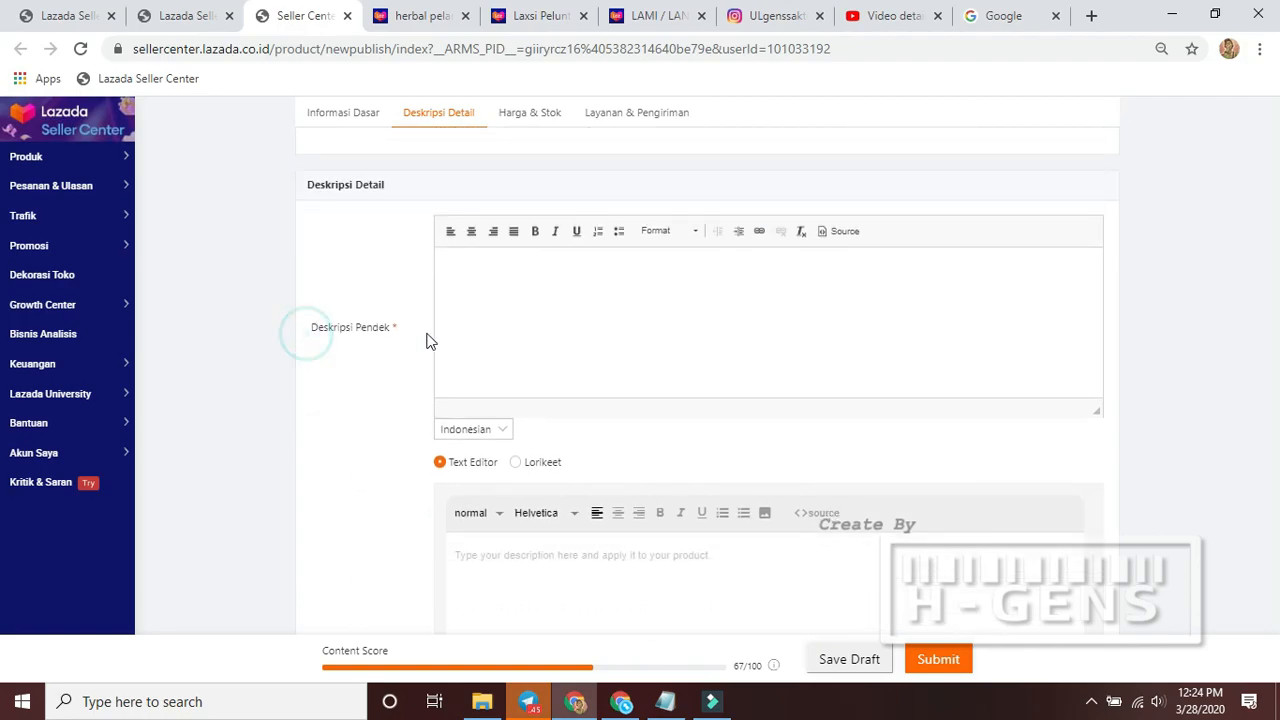
key("alt+Tab")
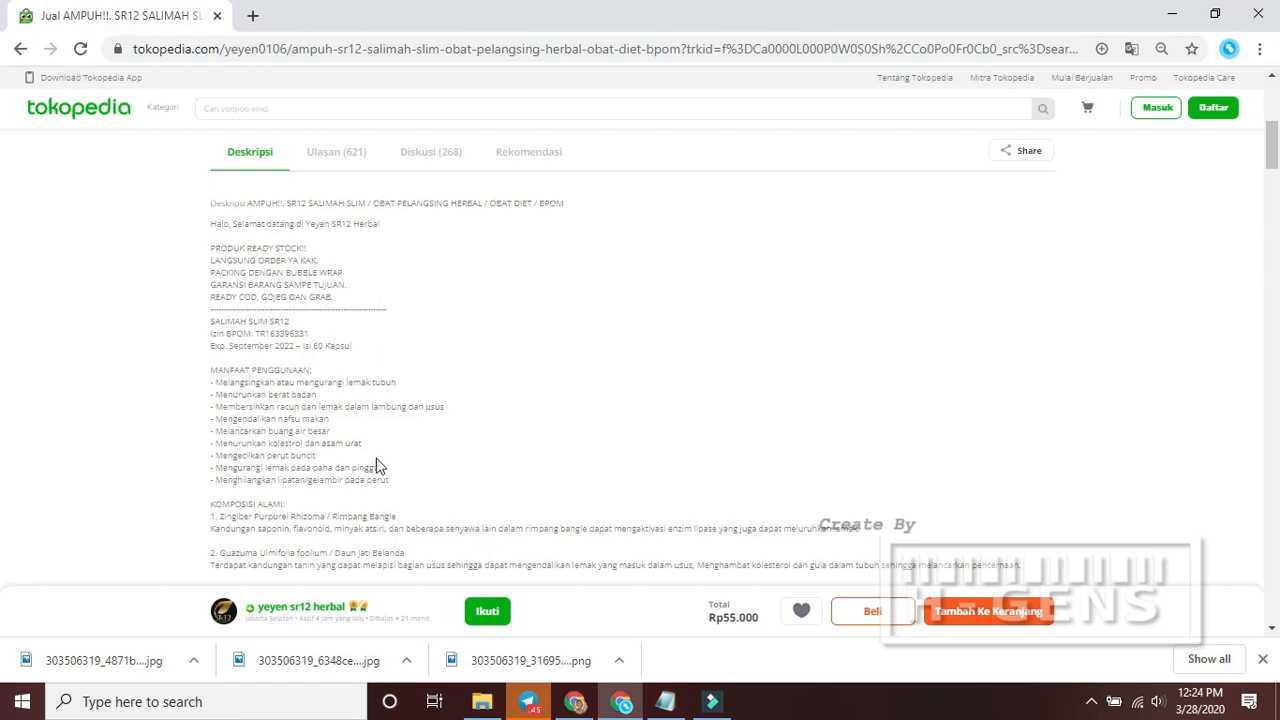
scroll(310, 484, "down", 1)
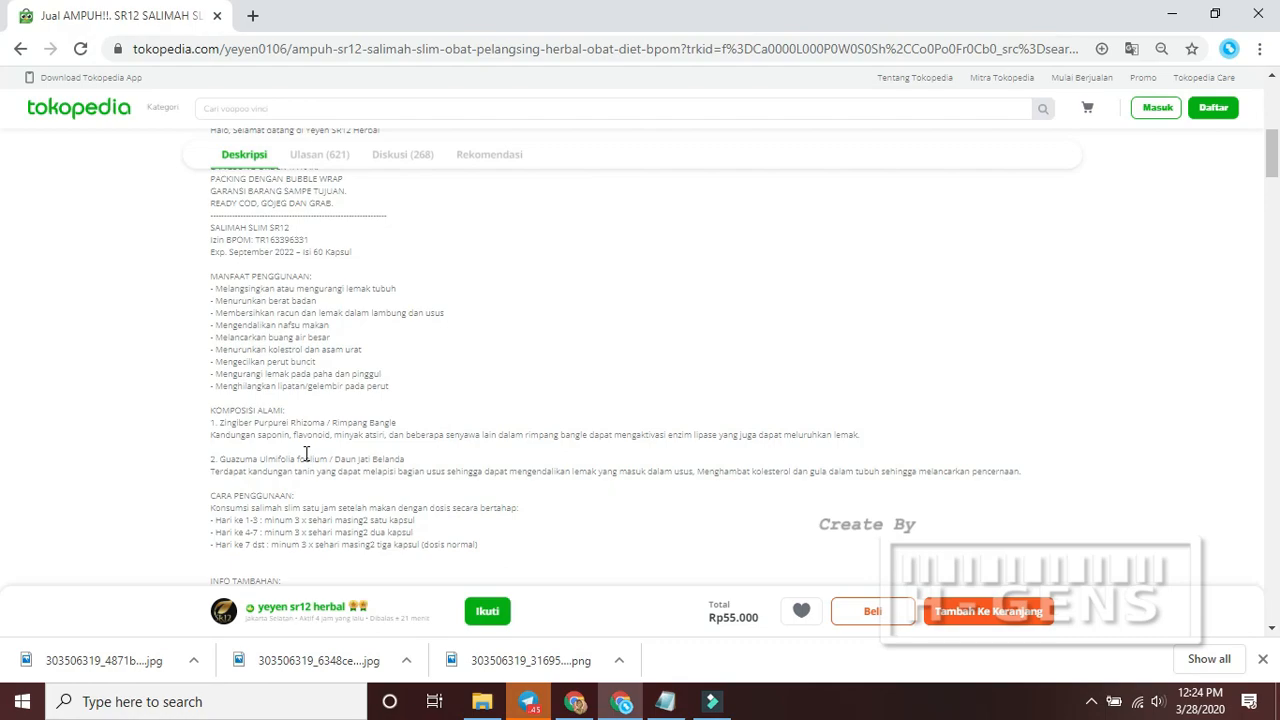
scroll(307, 453, "up", 5)
scroll(645, 459, "down", 4)
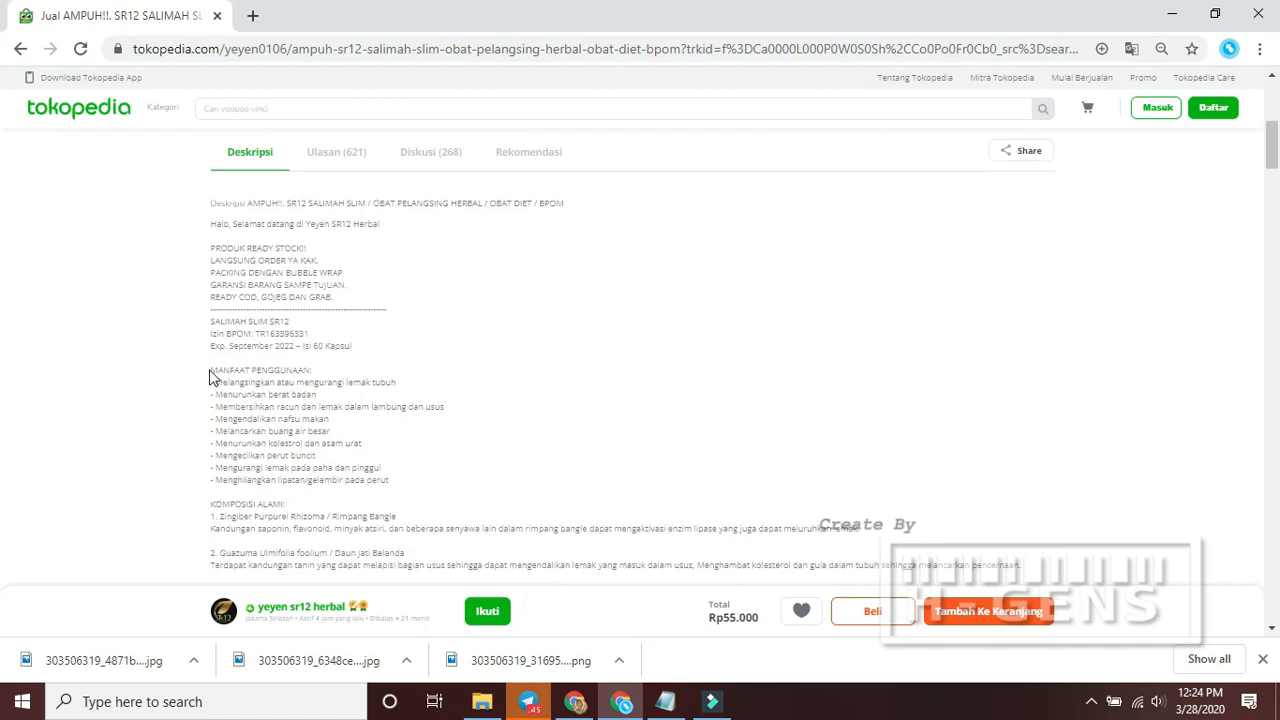
Copy the "MANFAAT PENGGUNAAN" heading and its first five benefits from the Tokopedia description into the Lazada Deskripsi Pendek field
left_click_drag(210, 377, 333, 441)
right_click(335, 441)
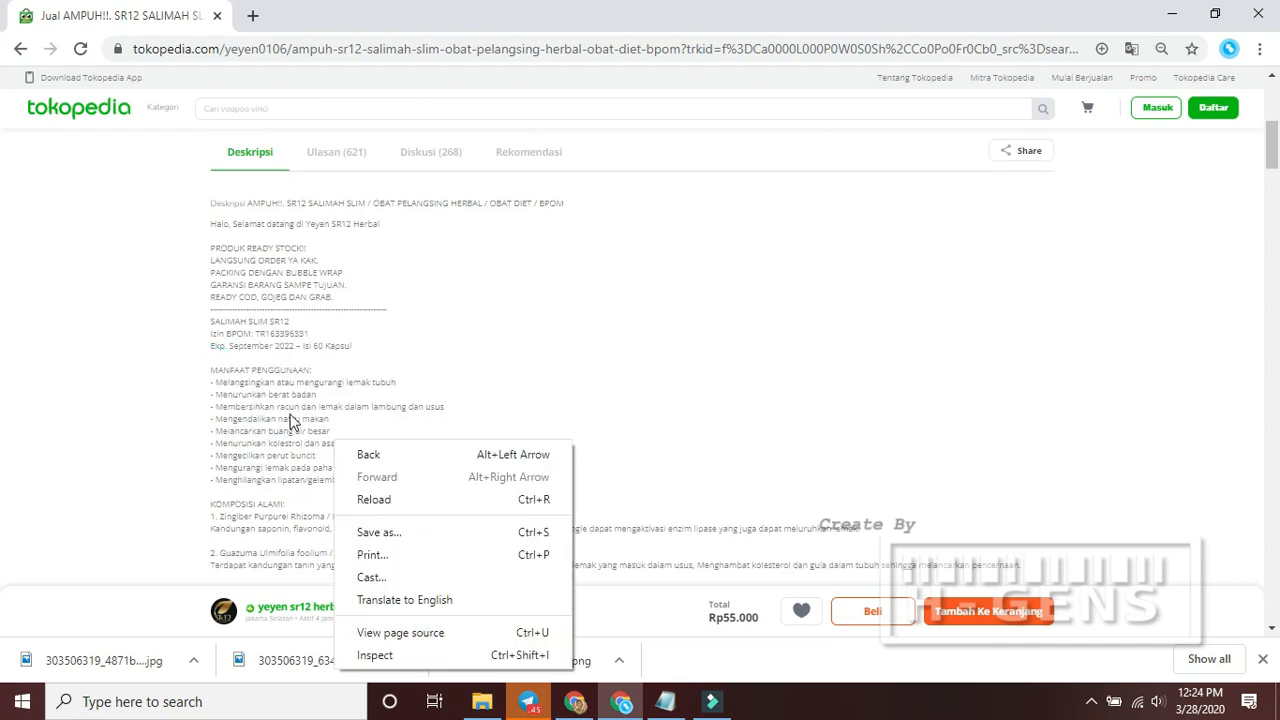
left_click(200, 371)
left_click_drag(208, 370, 343, 437)
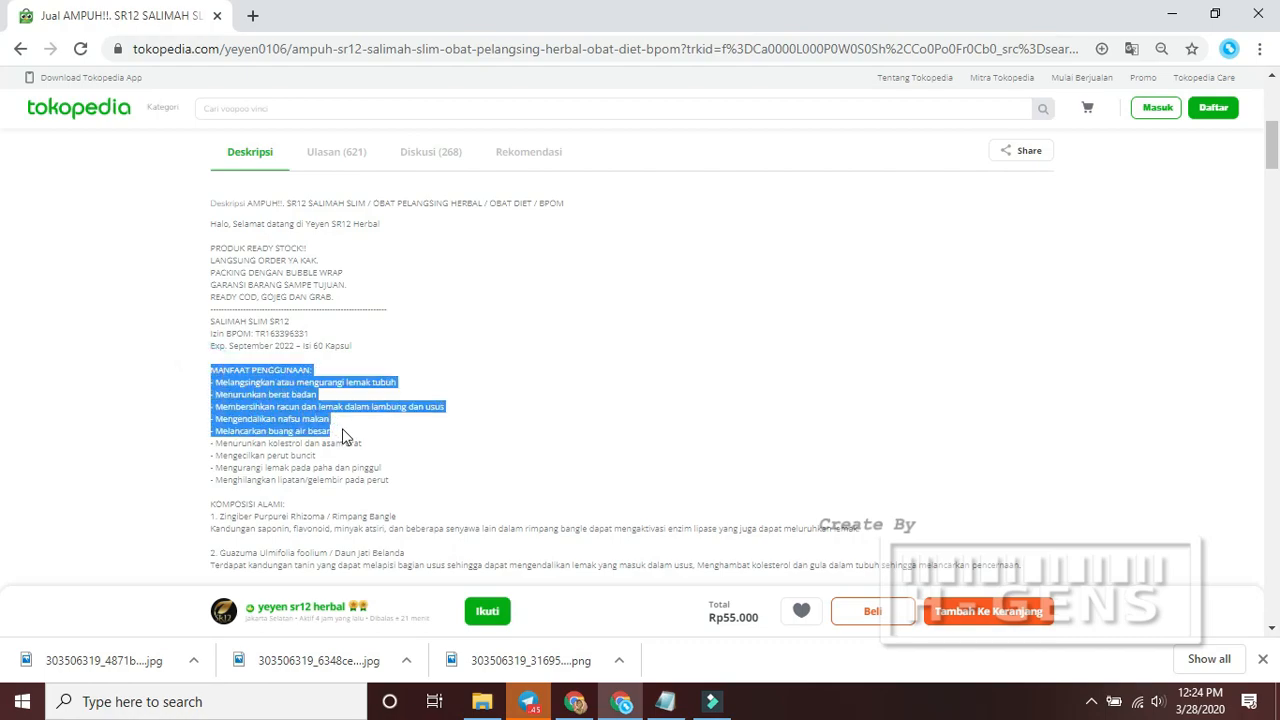
right_click(256, 406)
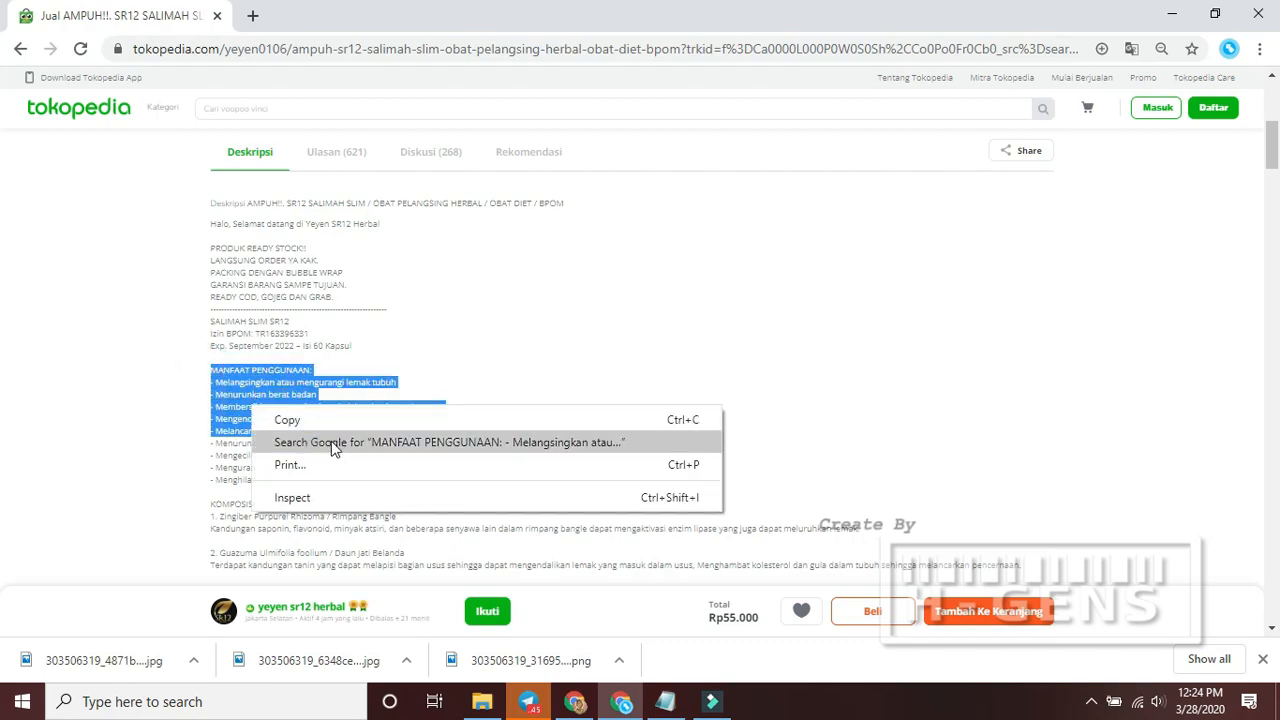
left_click(337, 417)
key("alt+Tab")
left_click(526, 278)
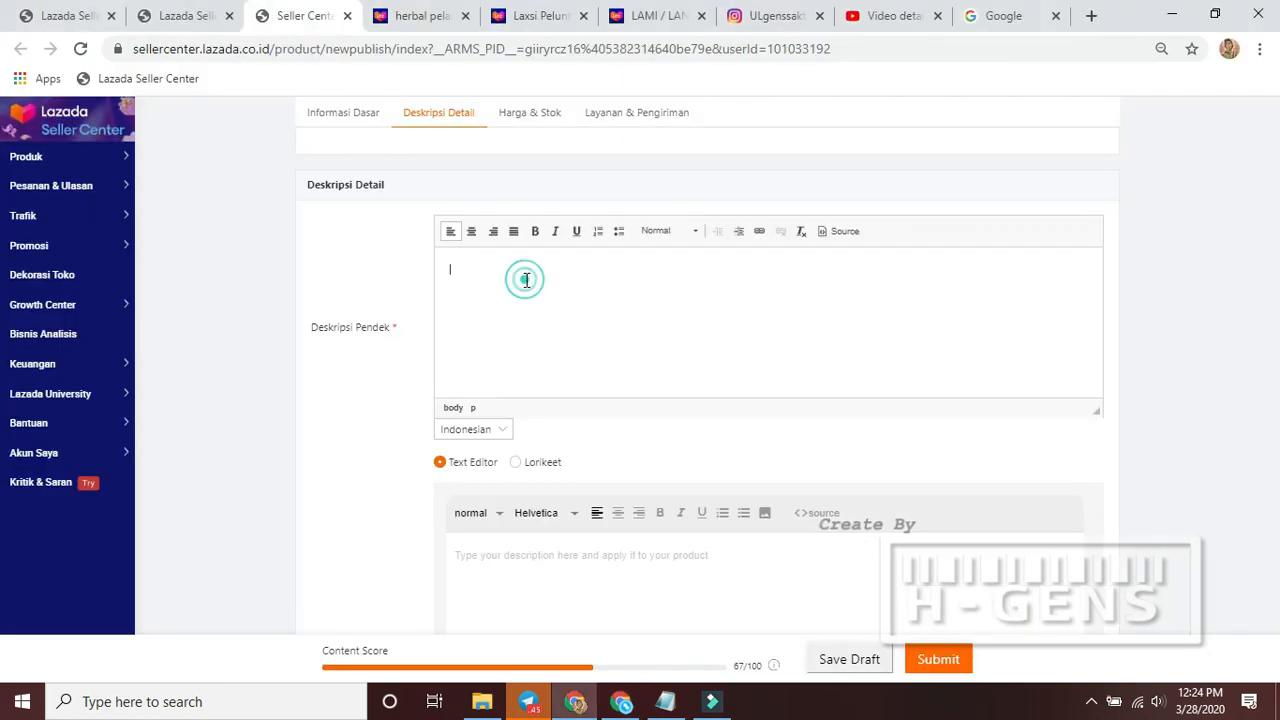
key("ctrl+v")
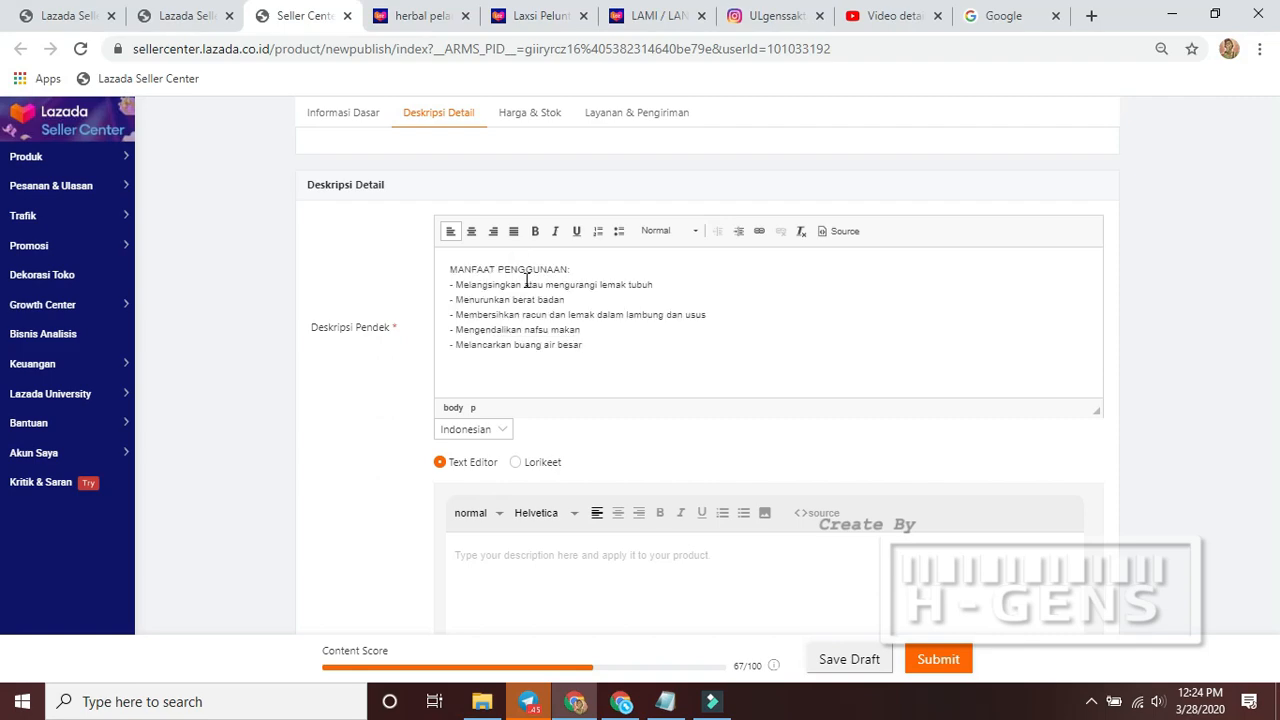
Format the whole short description as a bulleted list in bold italic with the Heading 2 style
key("ctrl+a")
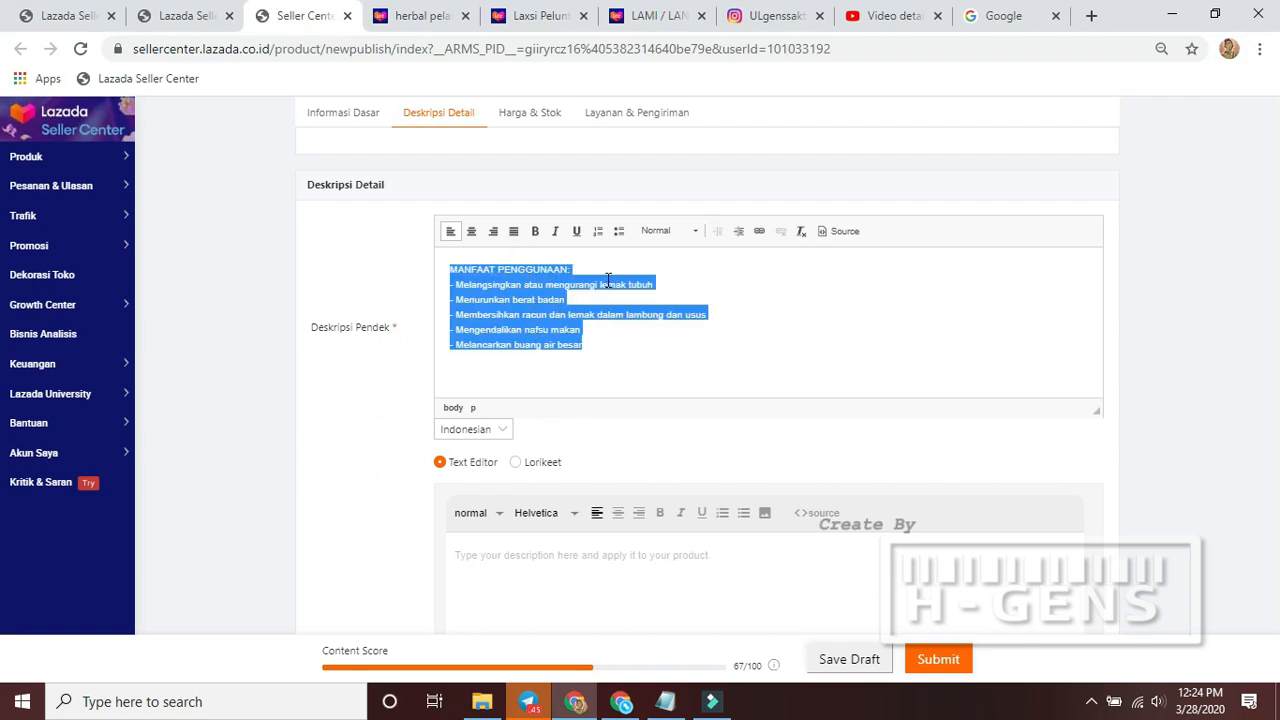
left_click(619, 231)
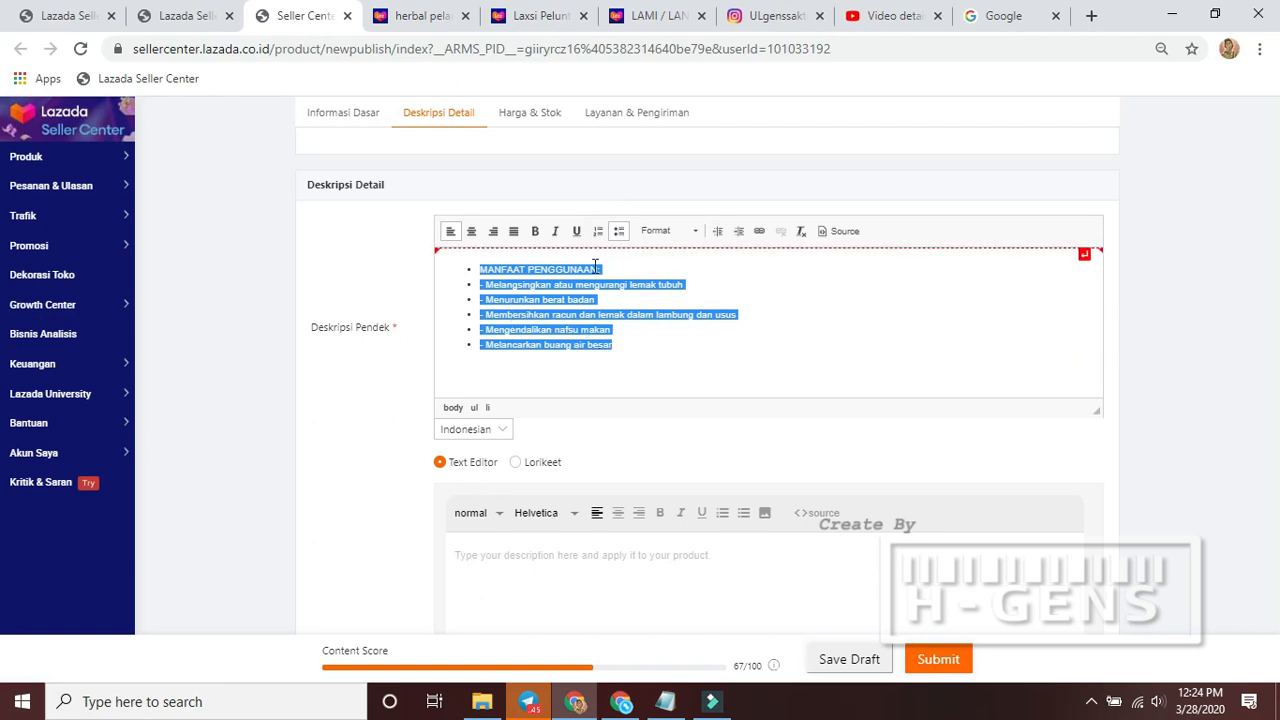
left_click(536, 232)
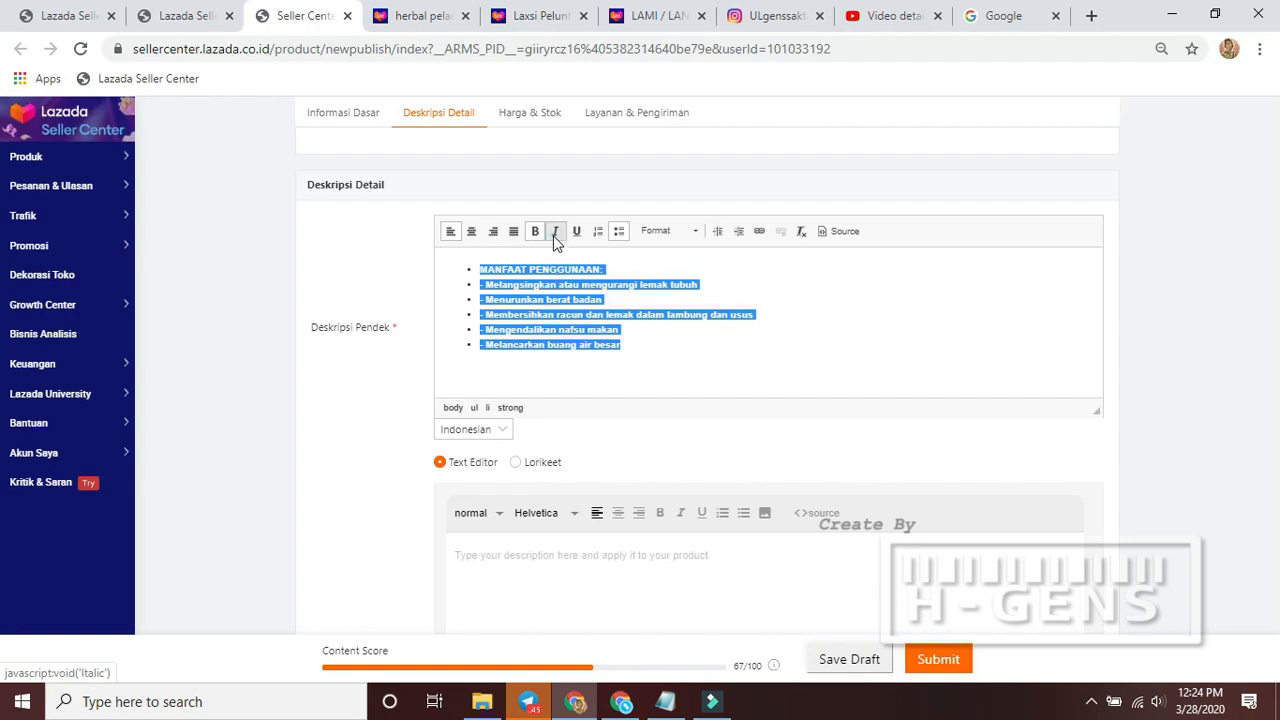
left_click(555, 236)
left_click(690, 230)
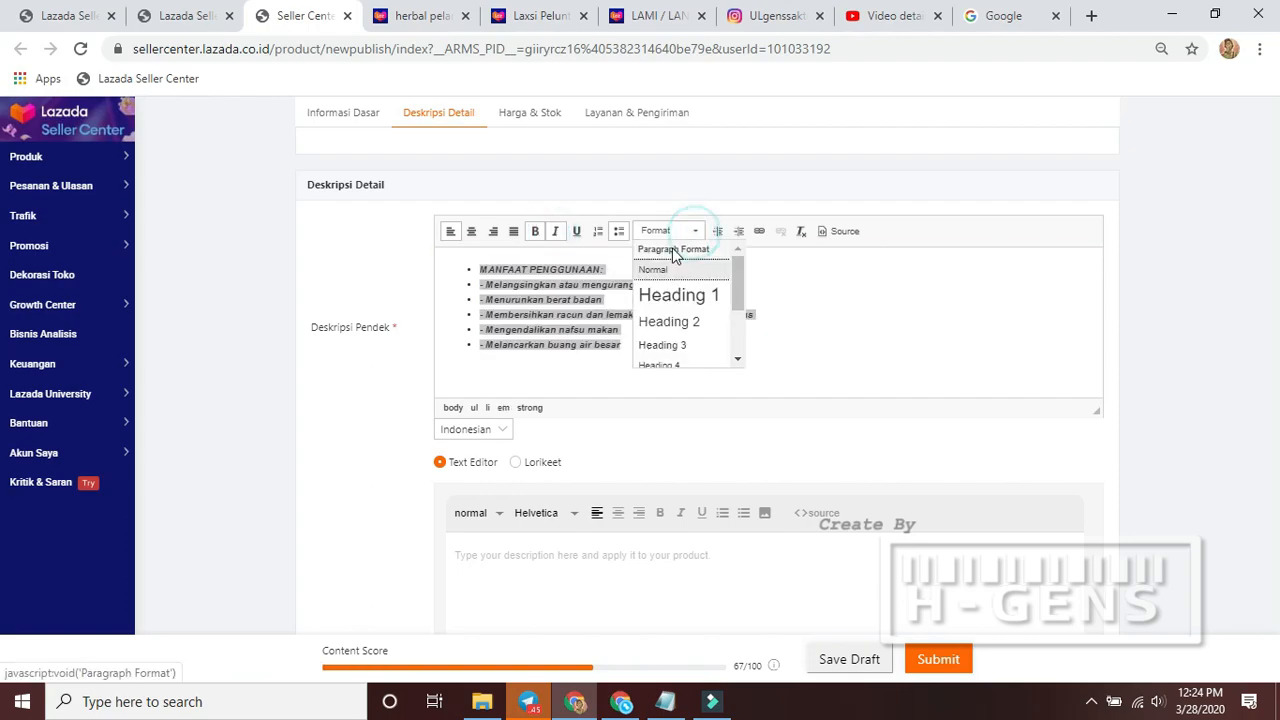
left_click(688, 319)
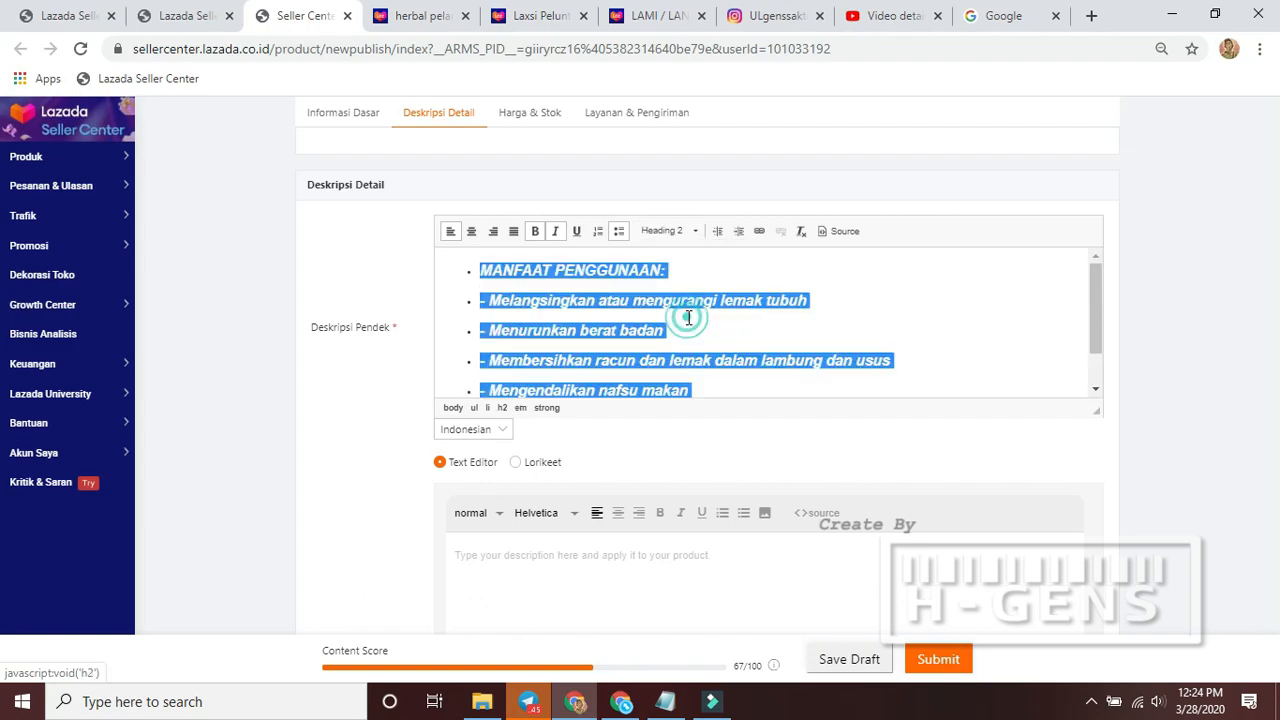
Change the paragraph style of the whole short description to Heading 3
scroll(648, 275, "down", 1)
left_click(664, 234)
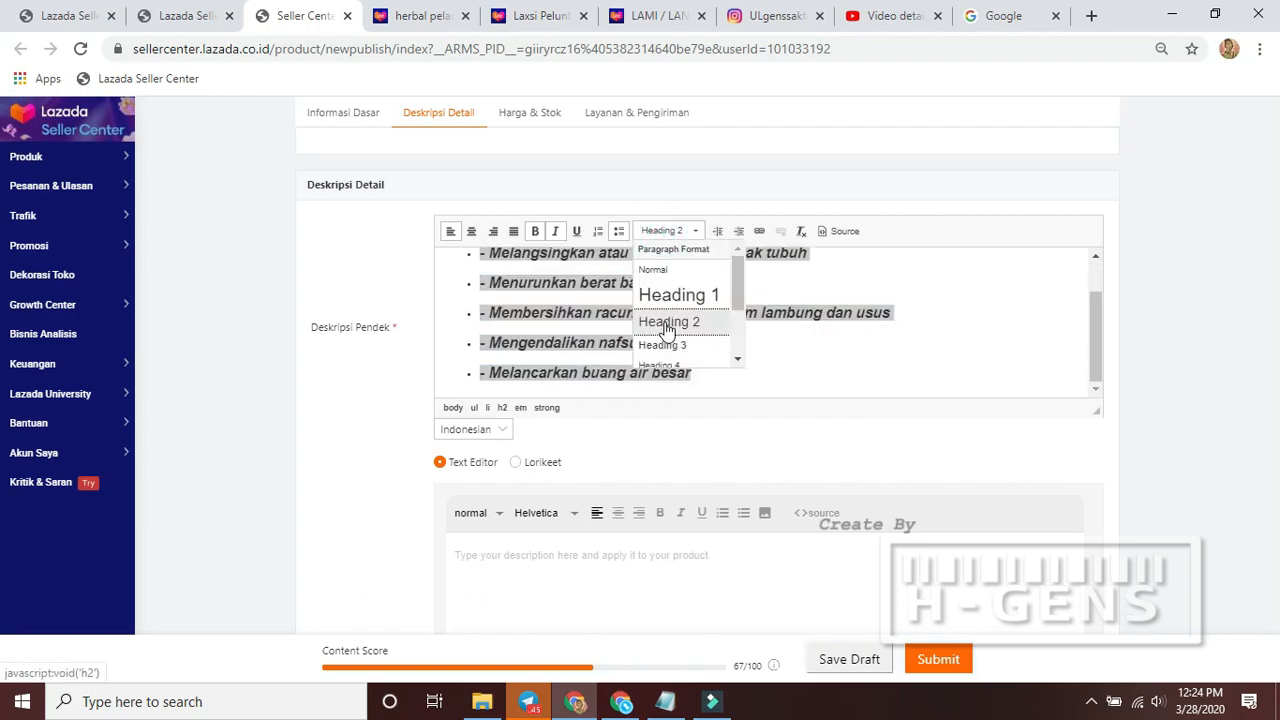
scroll(670, 310, "down", 3)
left_click(678, 253)
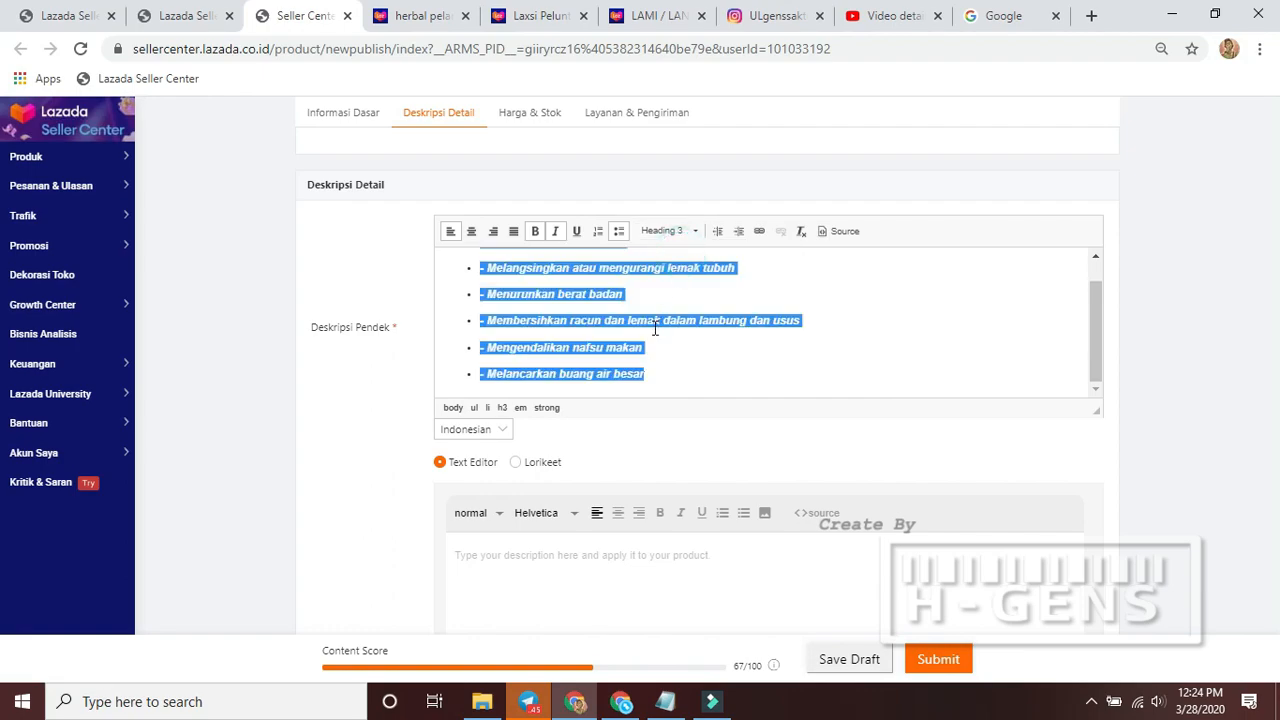
left_click(214, 400)
scroll(214, 403, "down", 2)
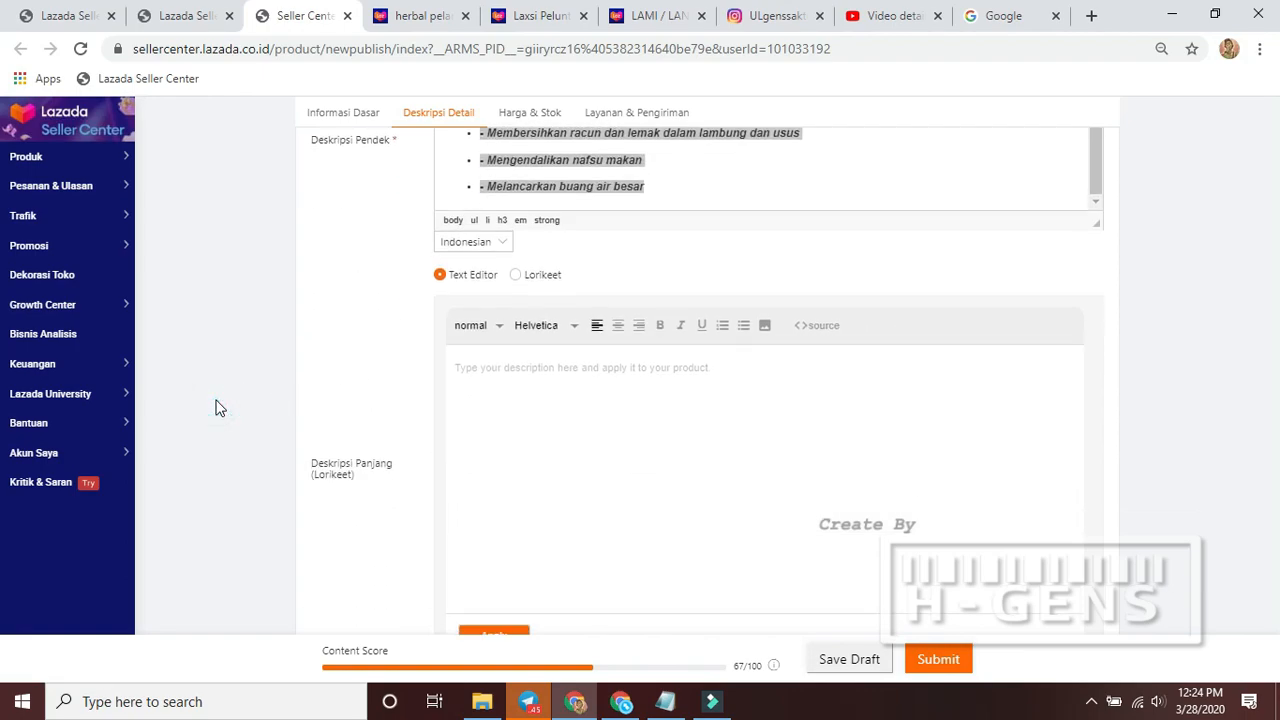
left_click(543, 163)
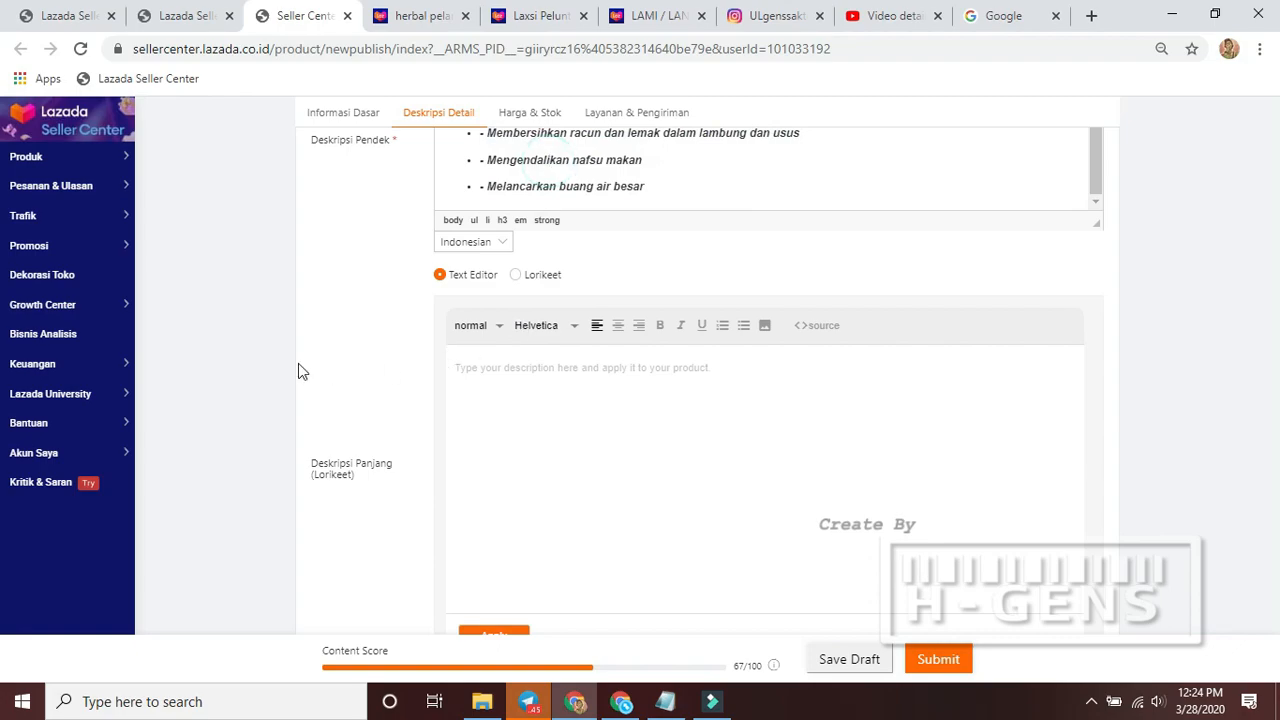
Examine the Deskripsi Panjang editor options in Lazada and the Tokopedia description as source text for the long description
scroll(298, 368, "up", 1)
scroll(298, 370, "down", 1)
scroll(274, 480, "down", 2)
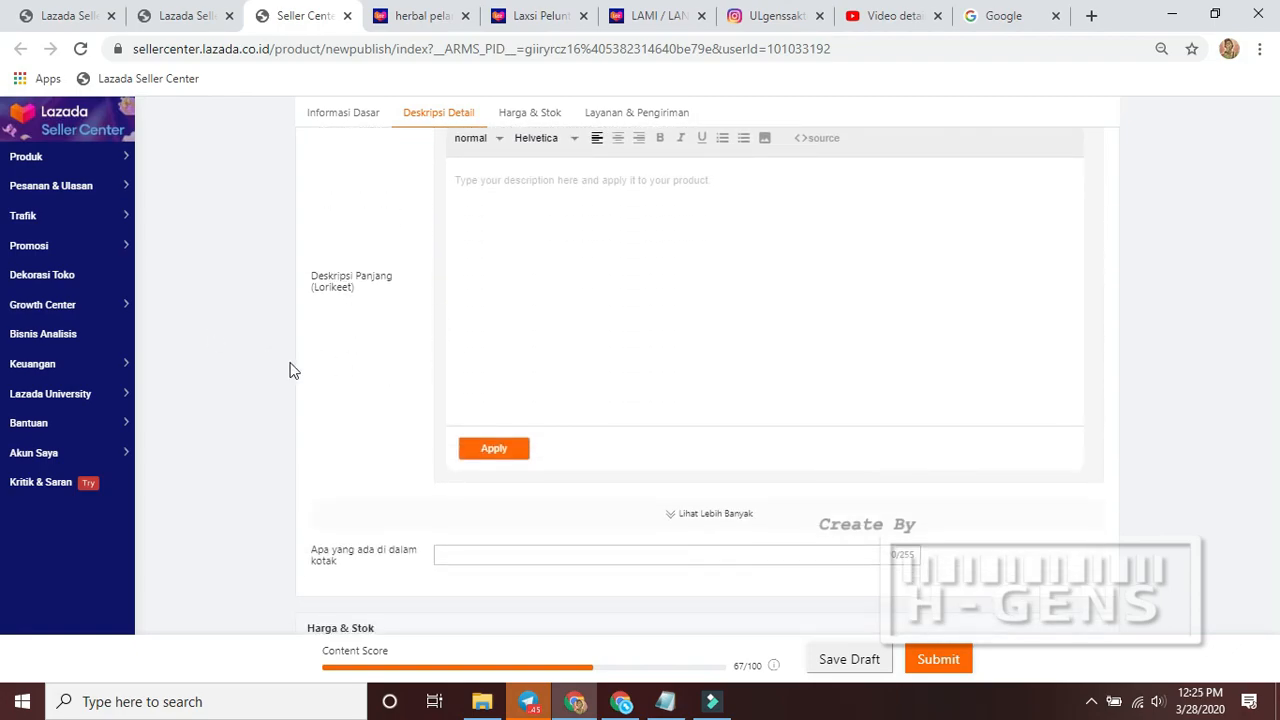
scroll(293, 371, "up", 1)
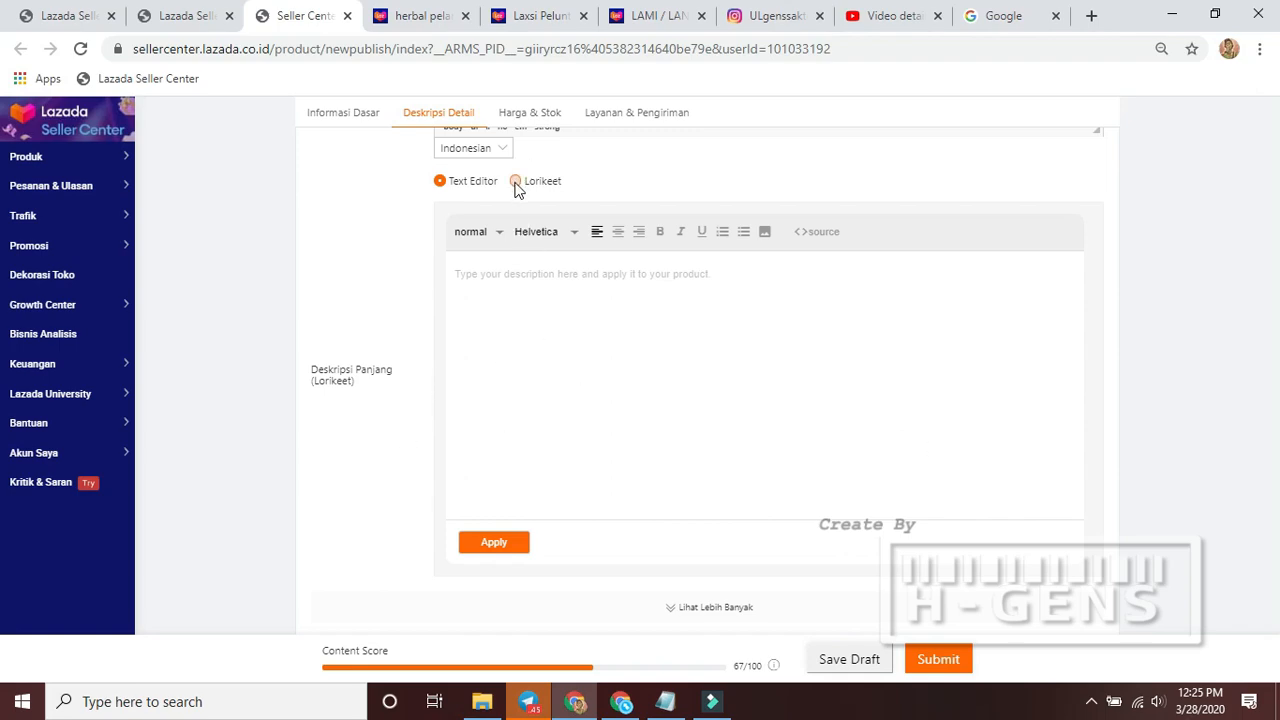
left_click(503, 284)
key("alt+Tab")
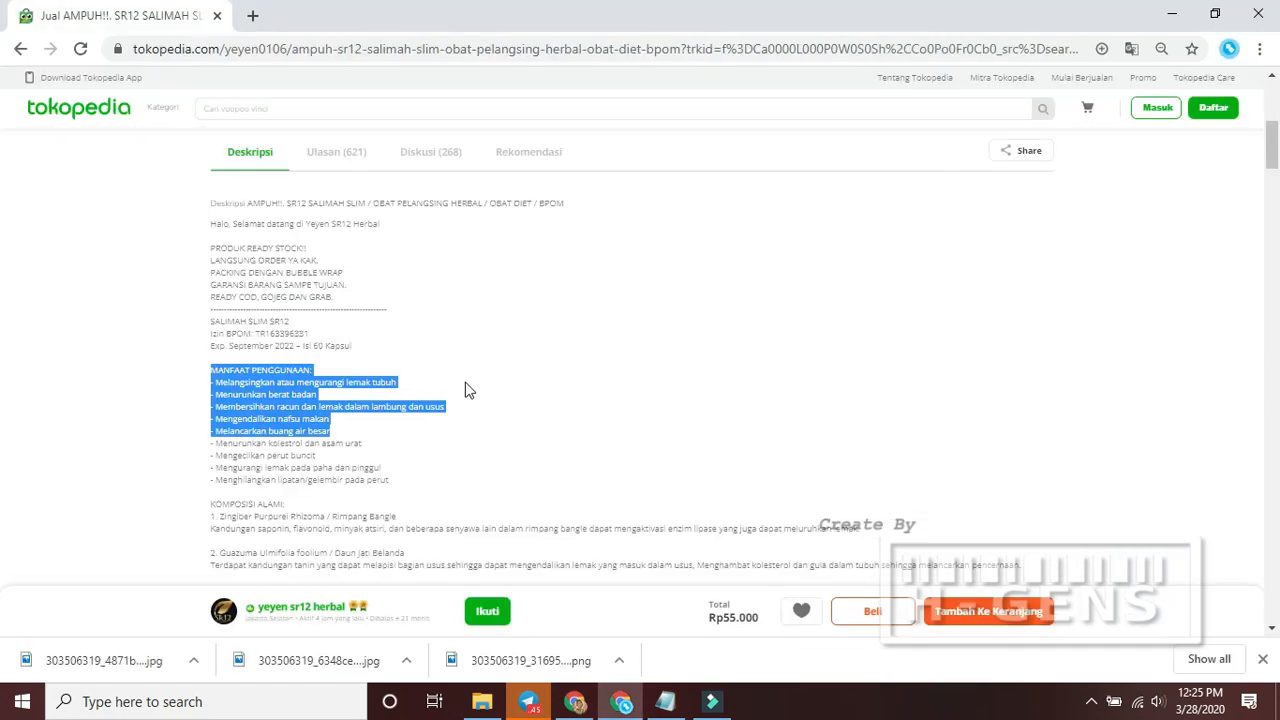
key("alt+Tab")
key("alt+Tab")
scroll(345, 308, "down", 1)
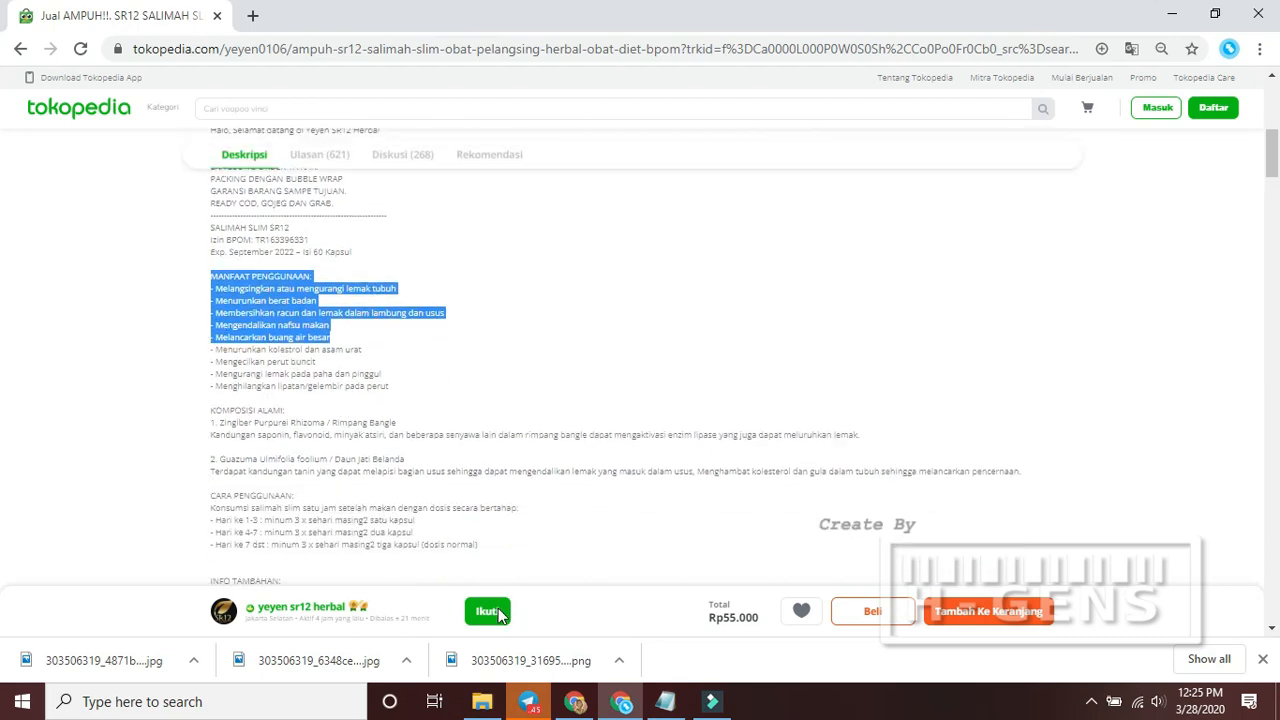
Open a new blank Notepad document and return to the Tokopedia listing
left_click(307, 703)
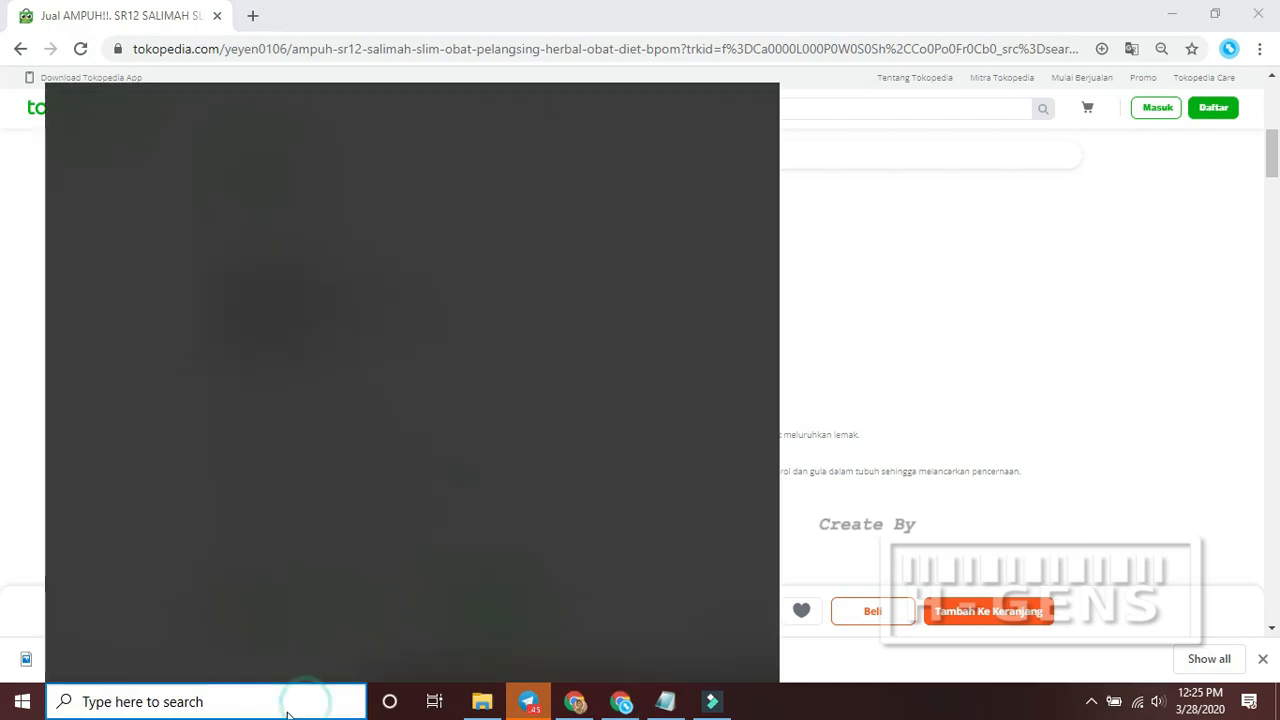
type("NOTE")
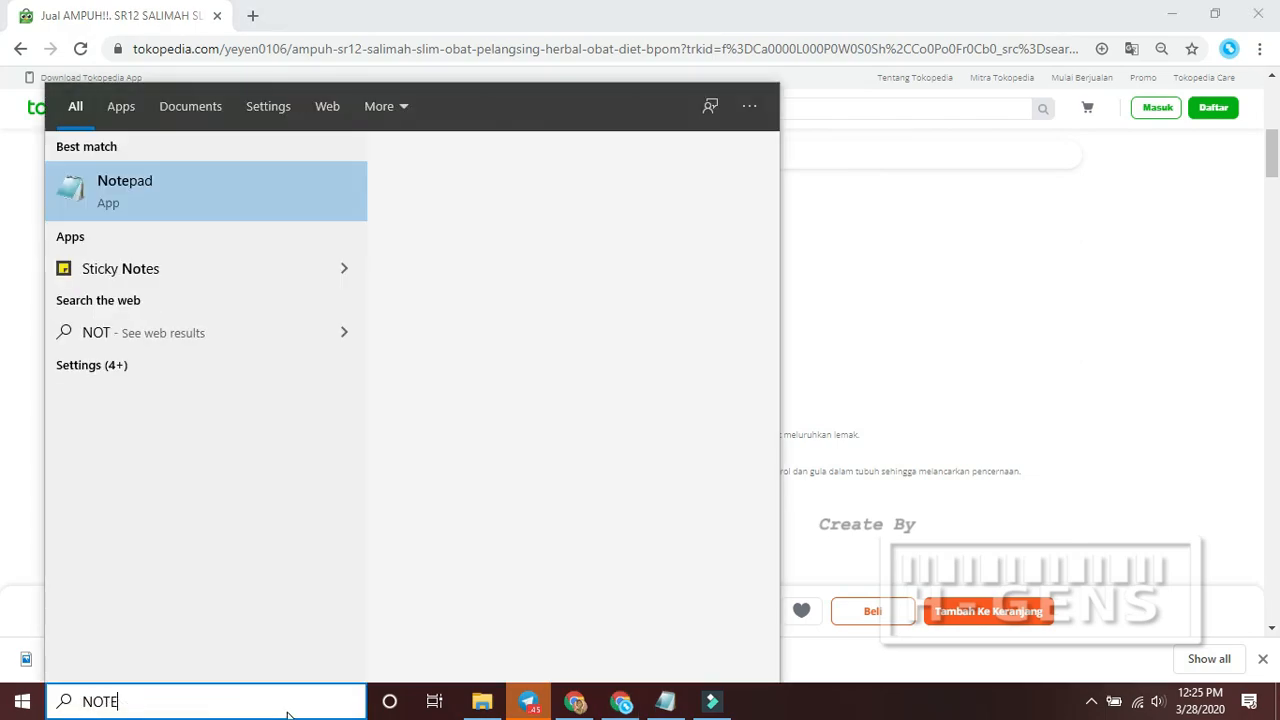
left_click(236, 190)
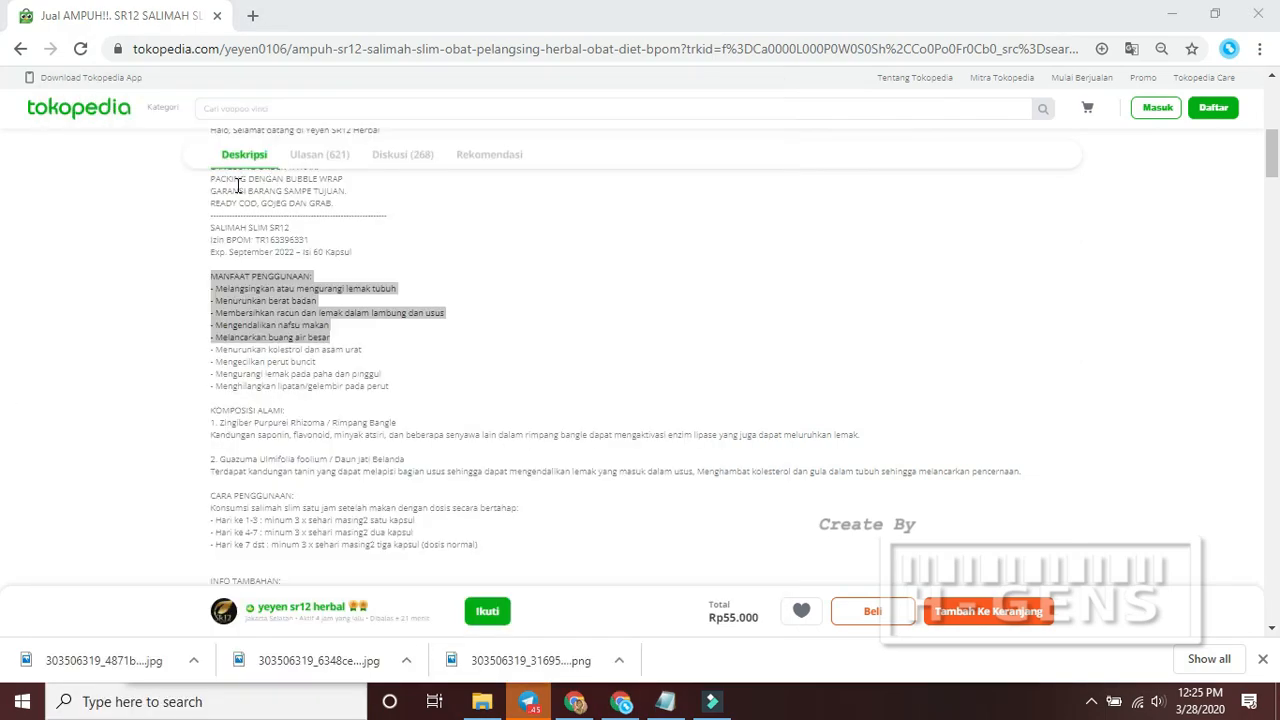
left_click(440, 163)
key("alt+Tab")
key("alt+Tab")
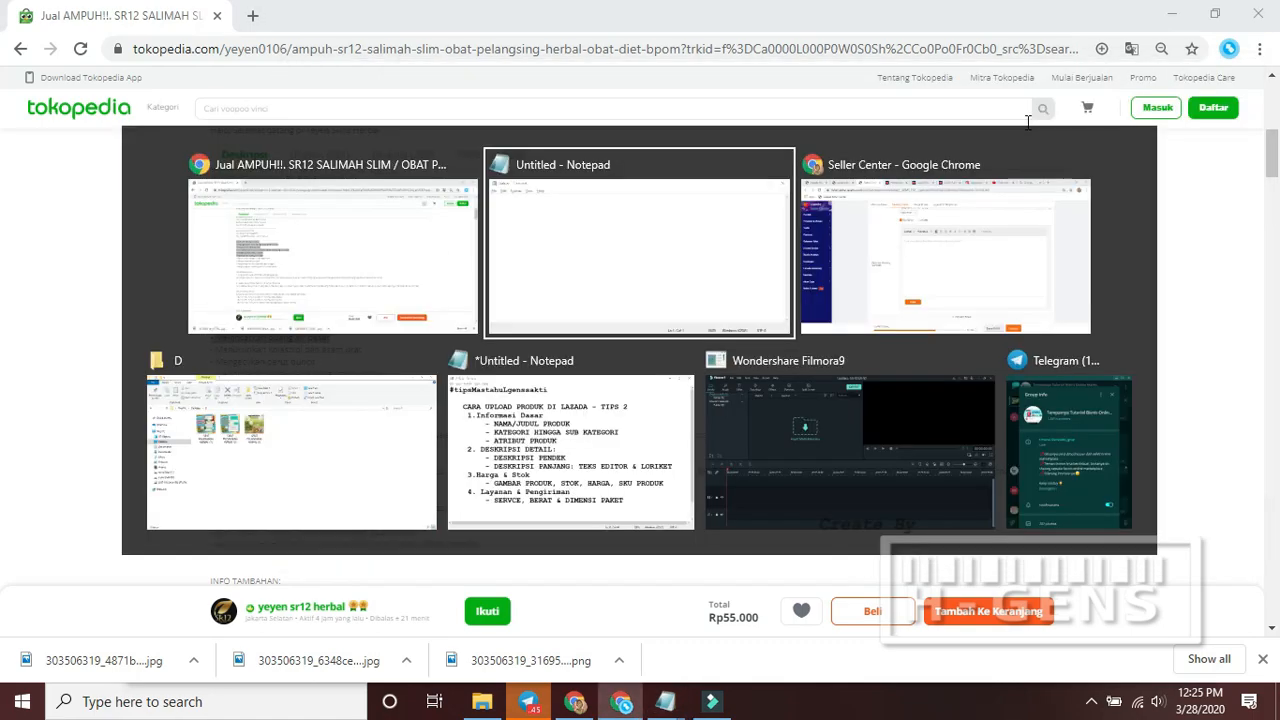
left_click(1191, 71)
key("alt+Tab")
key("Escape")
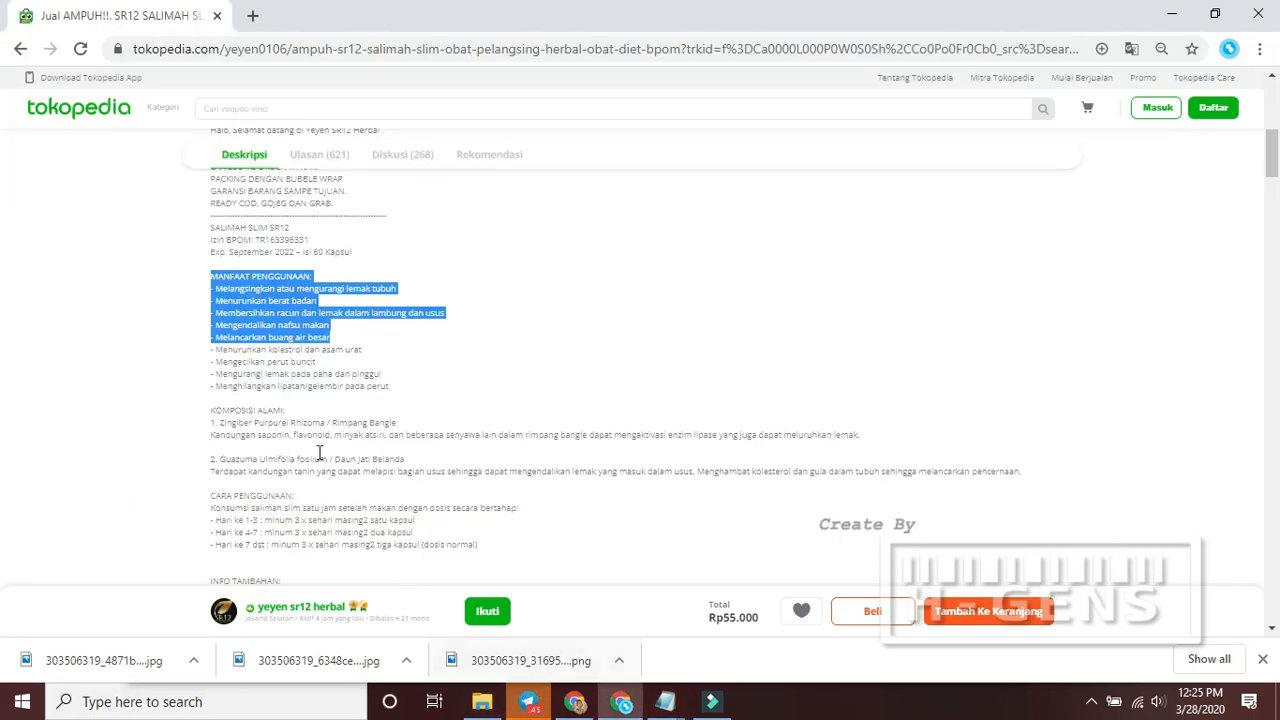
Copy the Tokopedia description from "MANFAAT PENGGUNAAN" through "Happy Shopping!" into the blank Notepad document
left_click(269, 351)
scroll(271, 356, "up", 1)
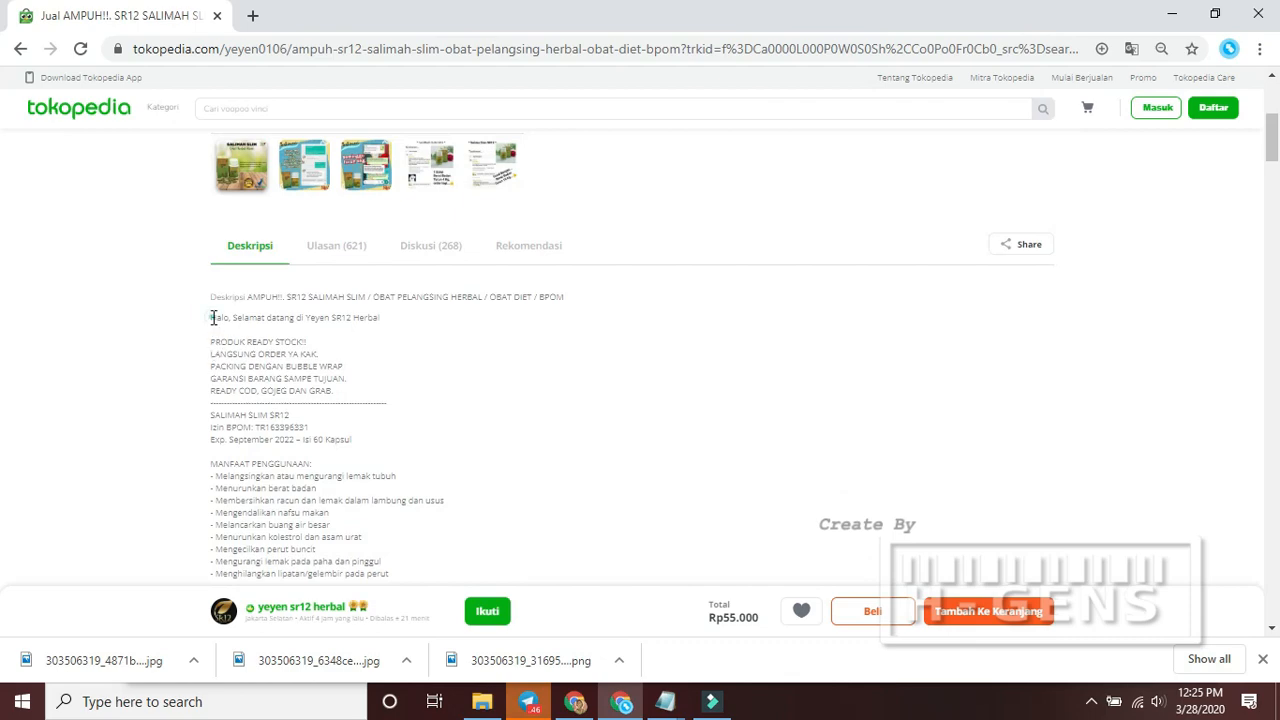
left_click_drag(212, 317, 306, 573)
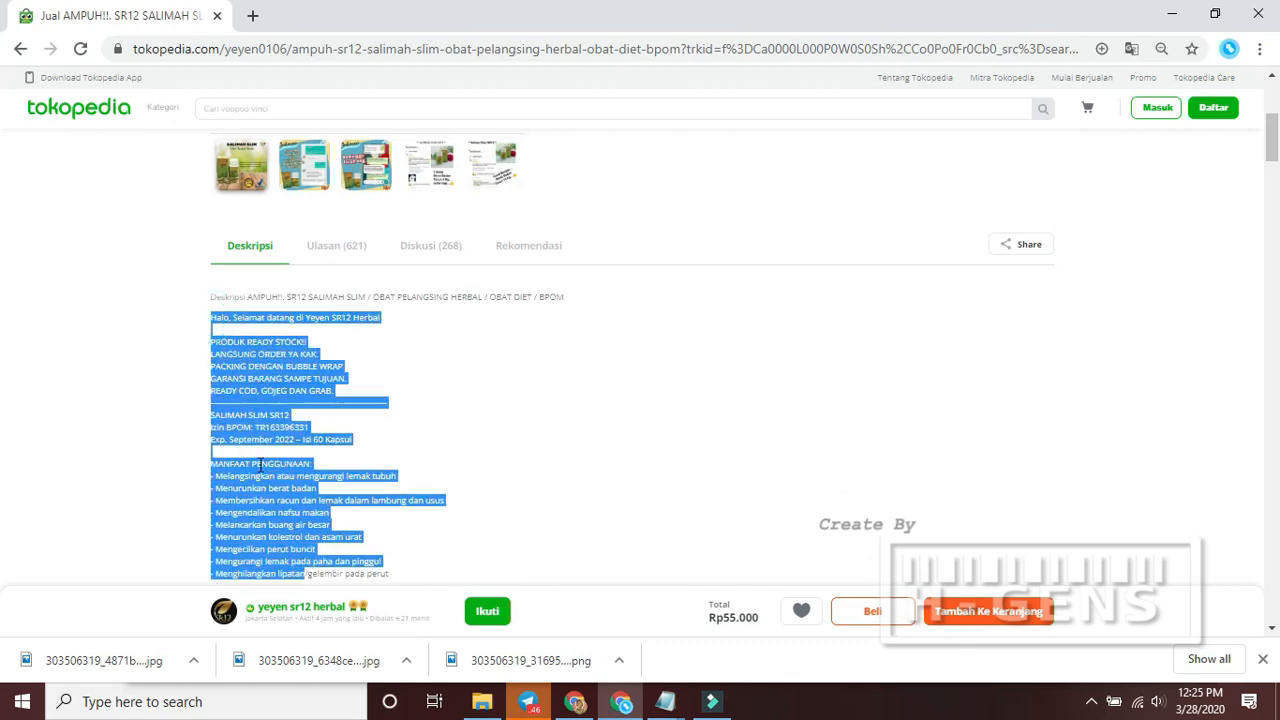
left_click(247, 427)
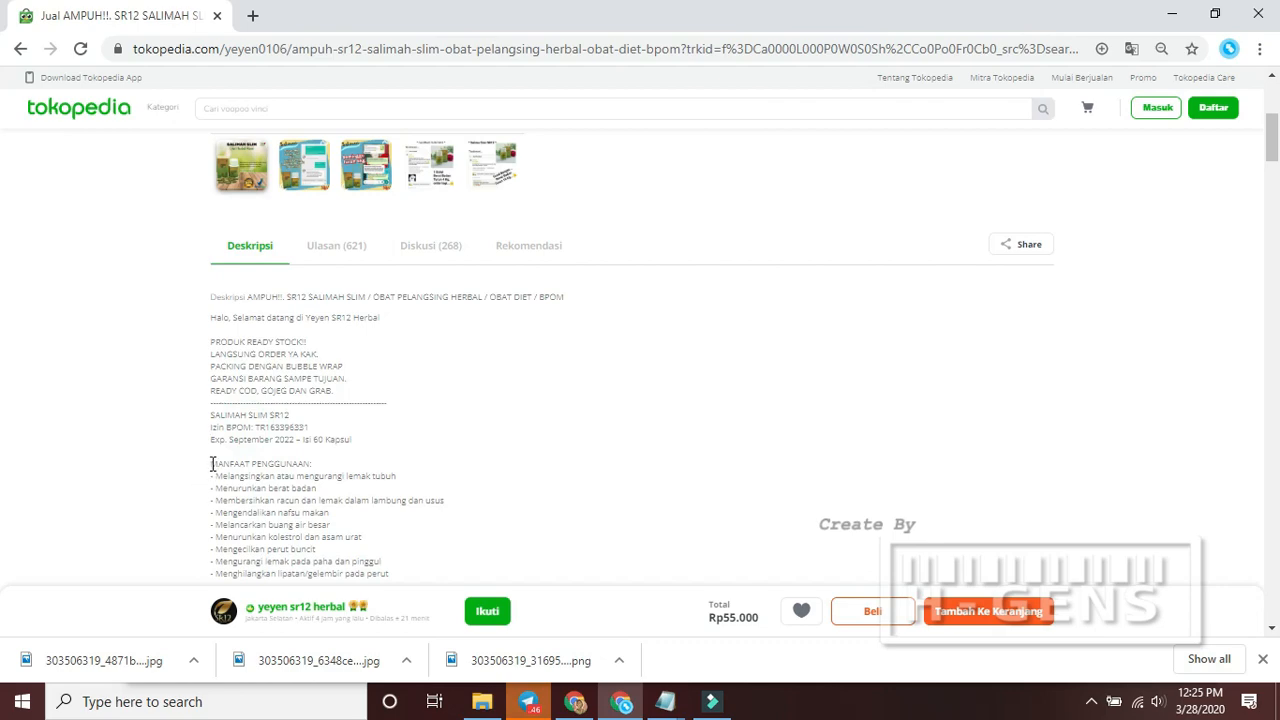
left_click_drag(212, 464, 351, 556)
scroll(351, 560, "down", 3)
scroll(351, 560, "down", 2)
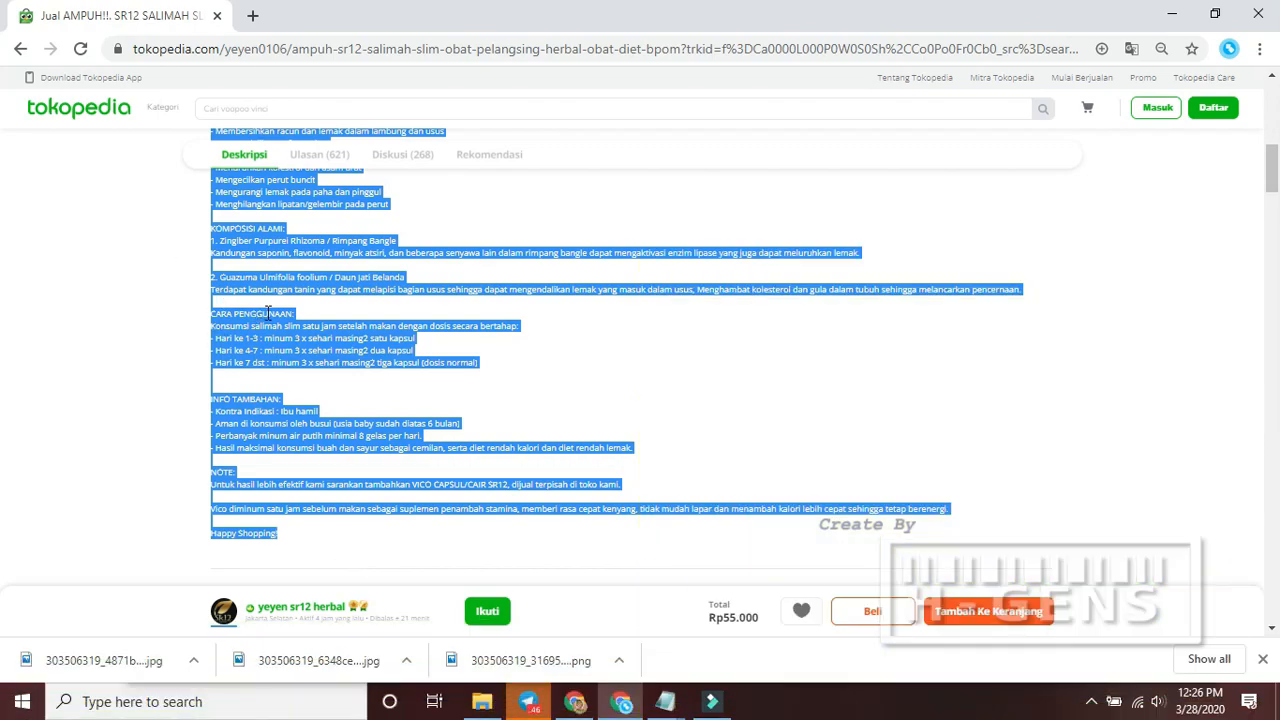
key("alt+Tab")
left_click(191, 104)
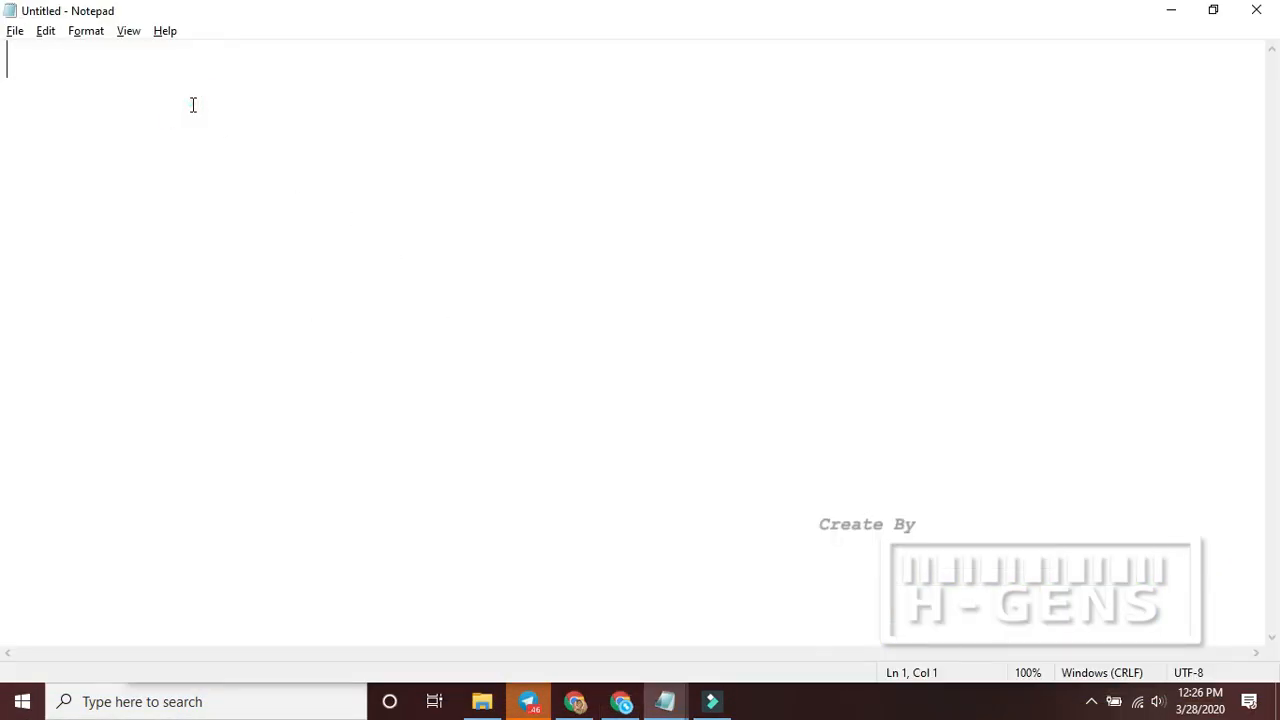
key("ctrl+v")
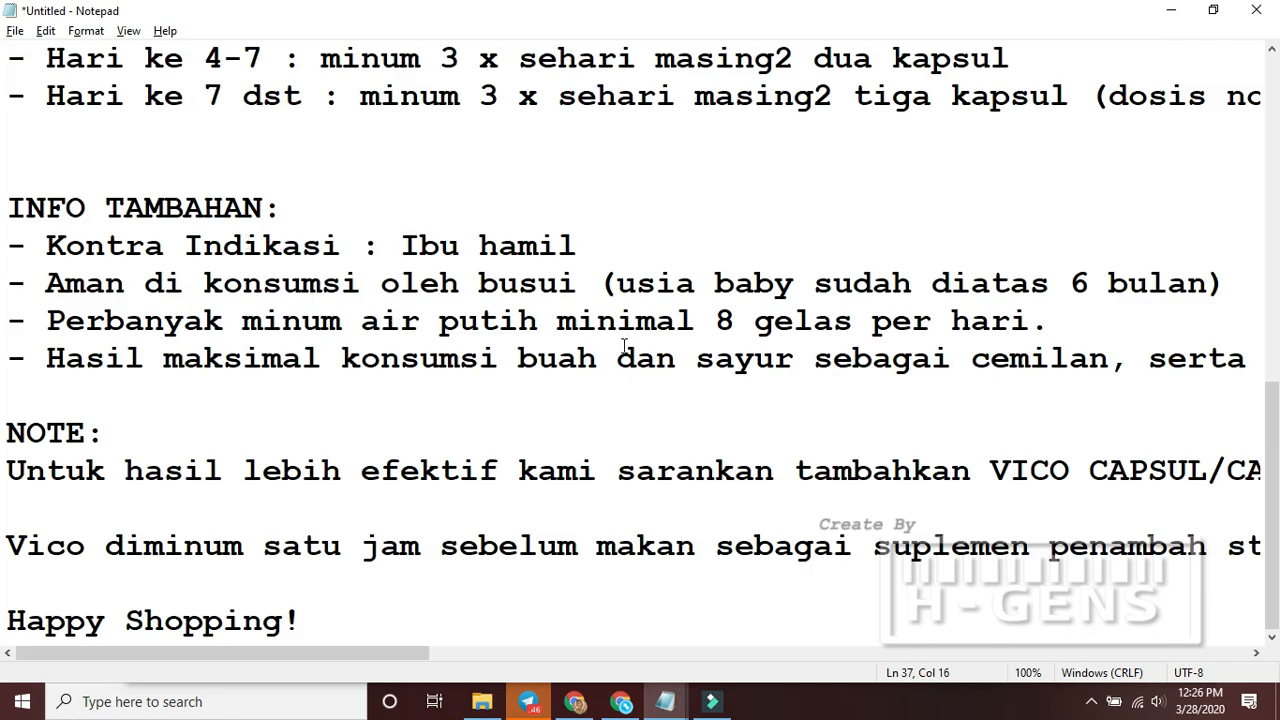
Copy all of the Notepad text into the Lazada Deskripsi Panjang text editor
scroll(624, 346, "down", 2)
scroll(535, 330, "down", 4)
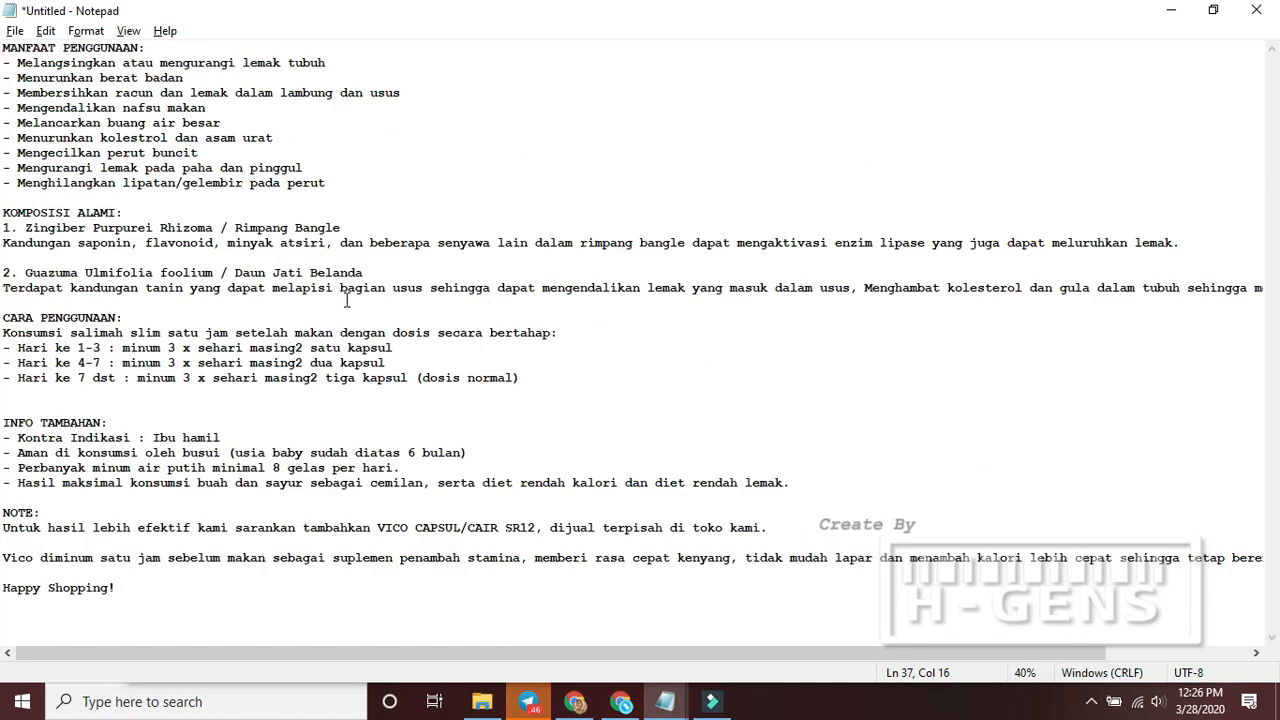
key("ctrl+a")
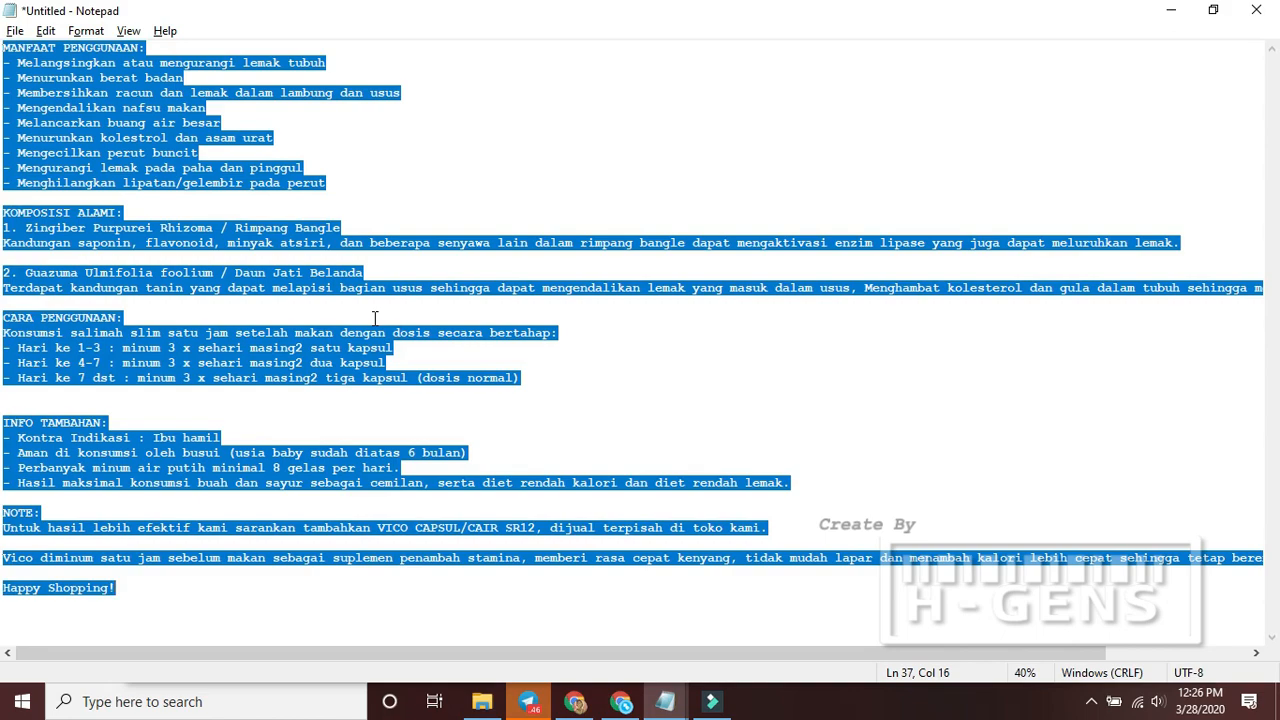
key("alt+Tab")
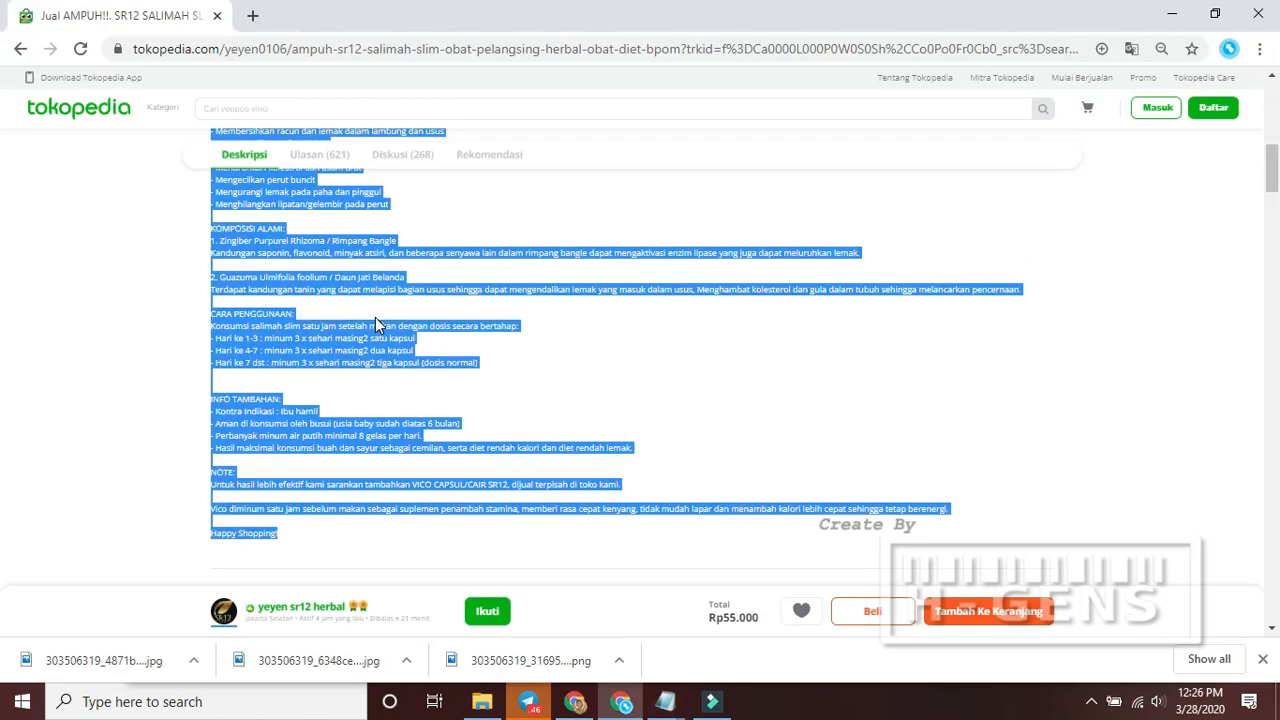
left_click(575, 701)
left_click(555, 278)
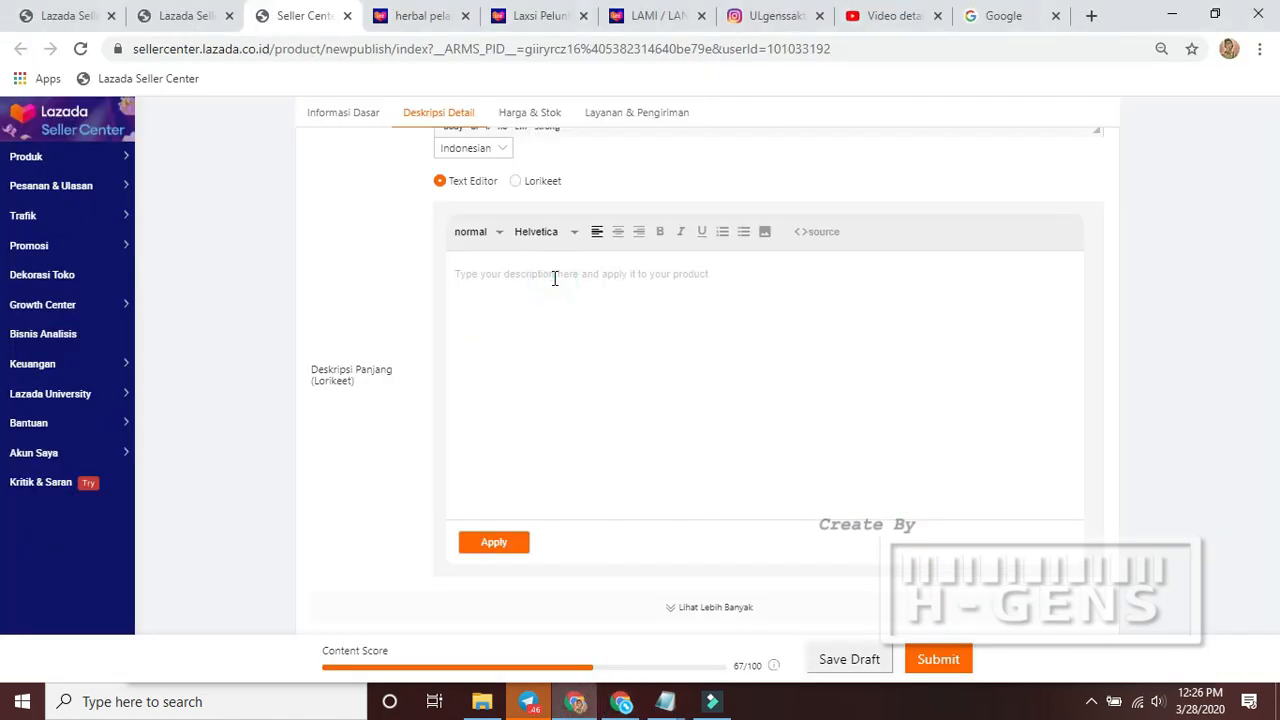
key("ctrl+v")
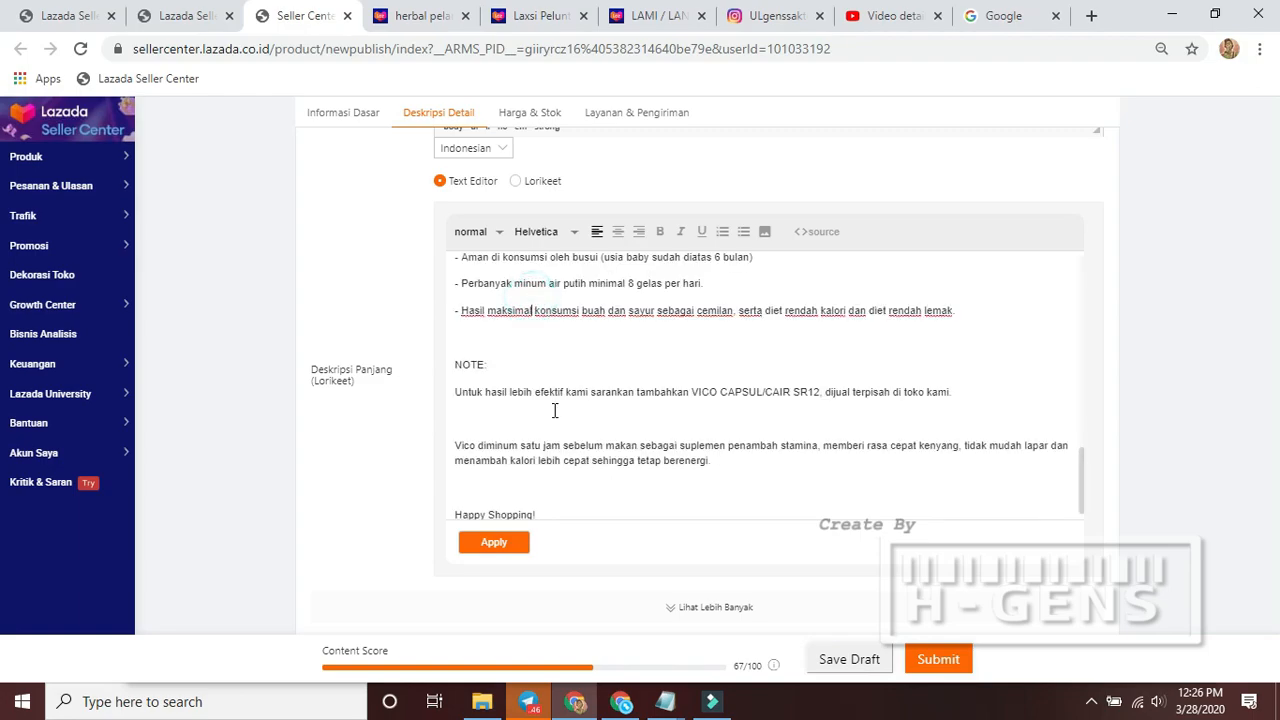
Review the pasted long description's content and line spacing against the Tokopedia description
scroll(685, 367, "up", 5)
scroll(378, 376, "down", 8)
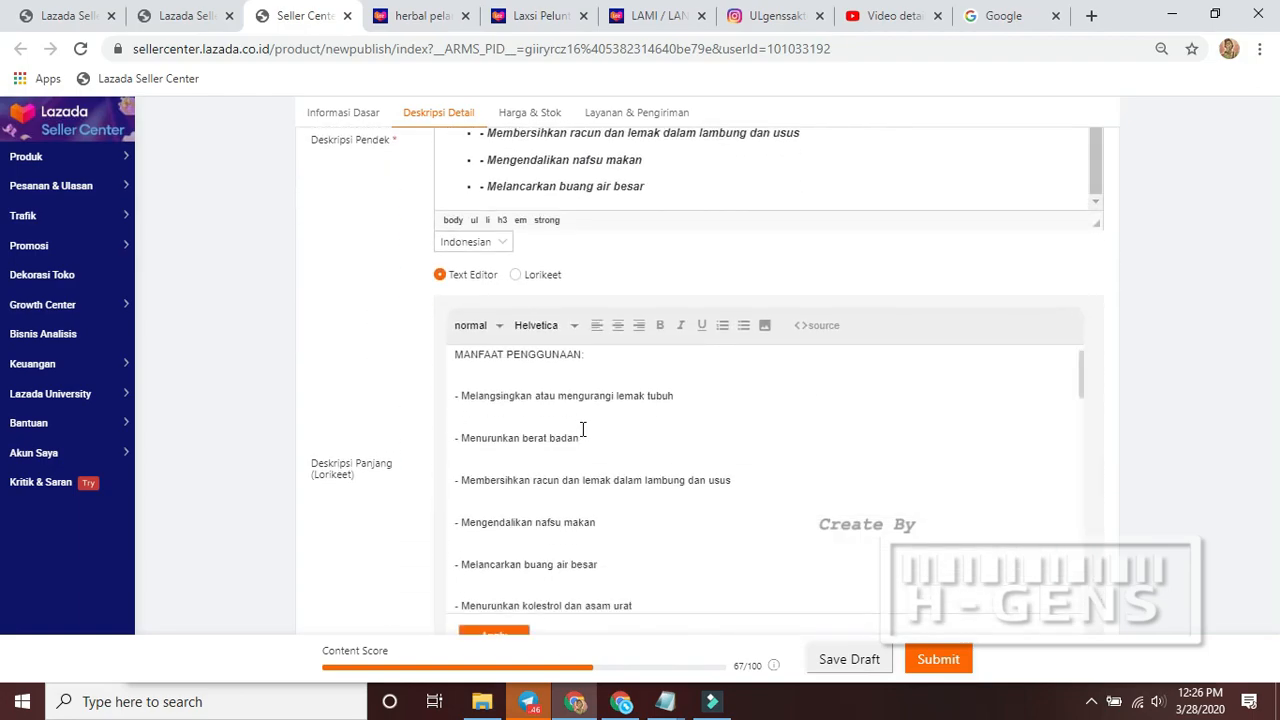
scroll(583, 429, "up", 5)
scroll(510, 438, "up", 2)
scroll(406, 437, "down", 3)
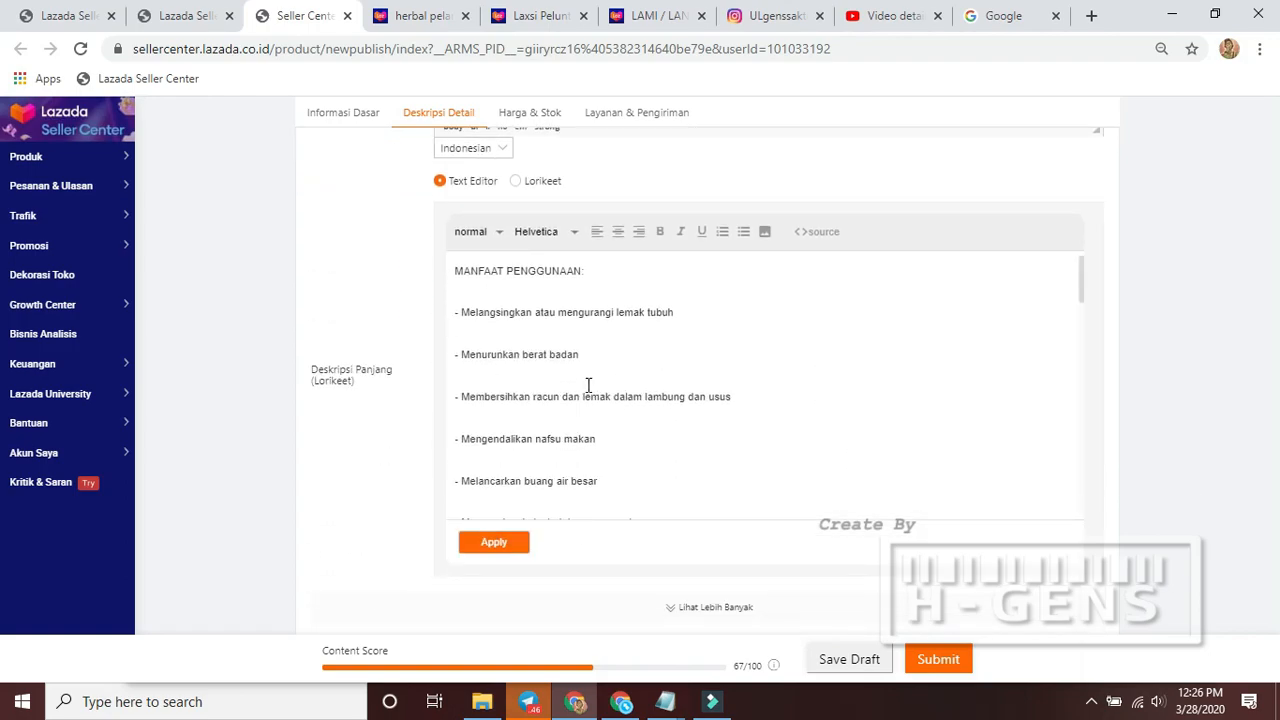
scroll(586, 446, "down", 10)
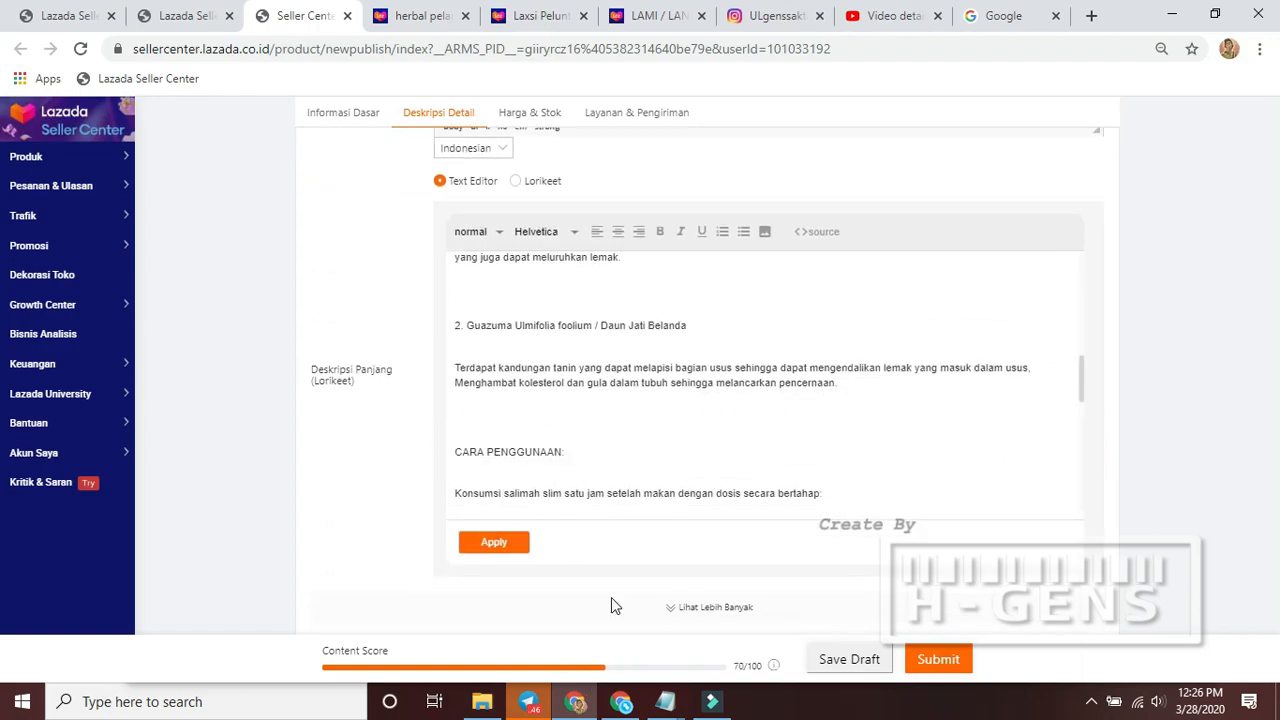
left_click(621, 701)
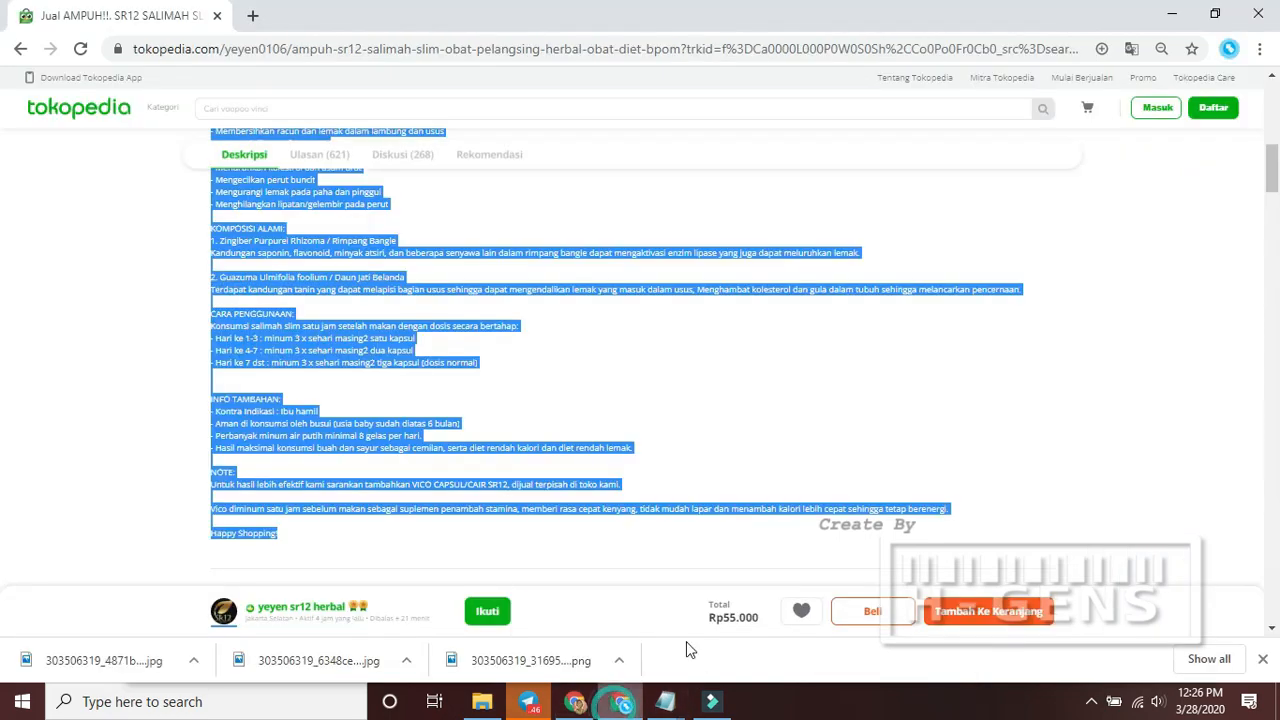
left_click(572, 705)
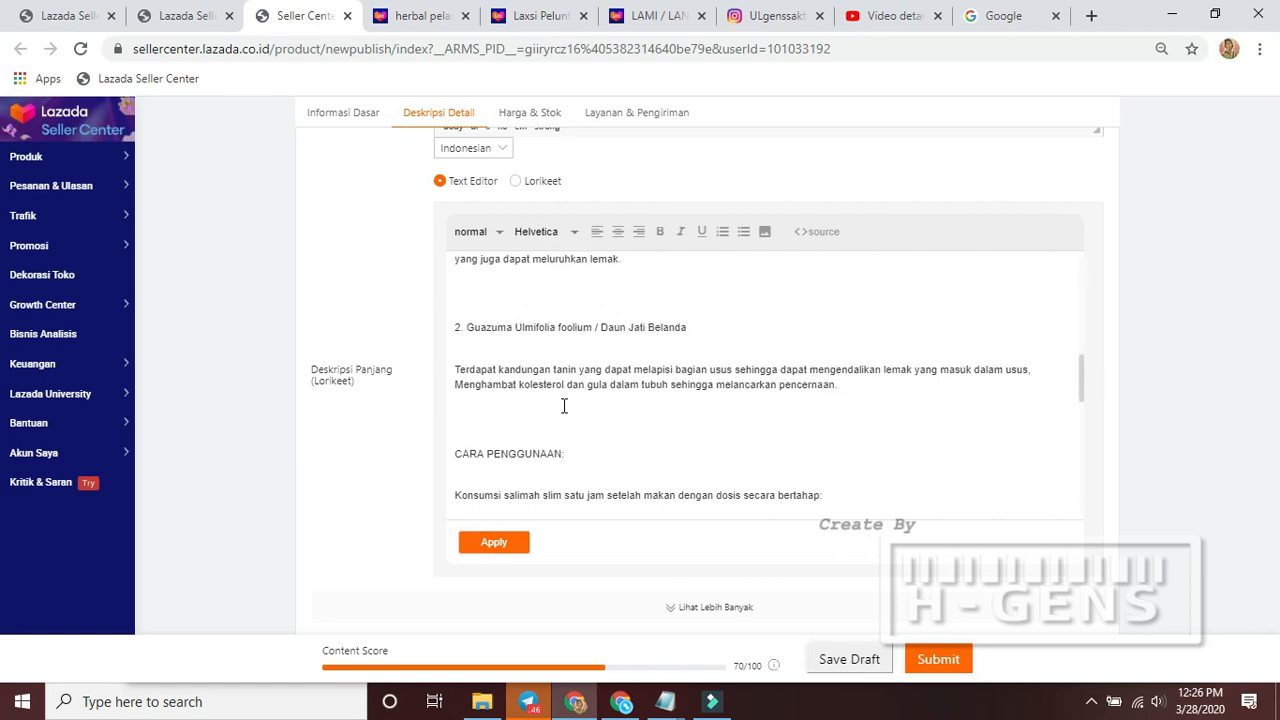
scroll(564, 405, "up", 3)
scroll(564, 405, "up", 8)
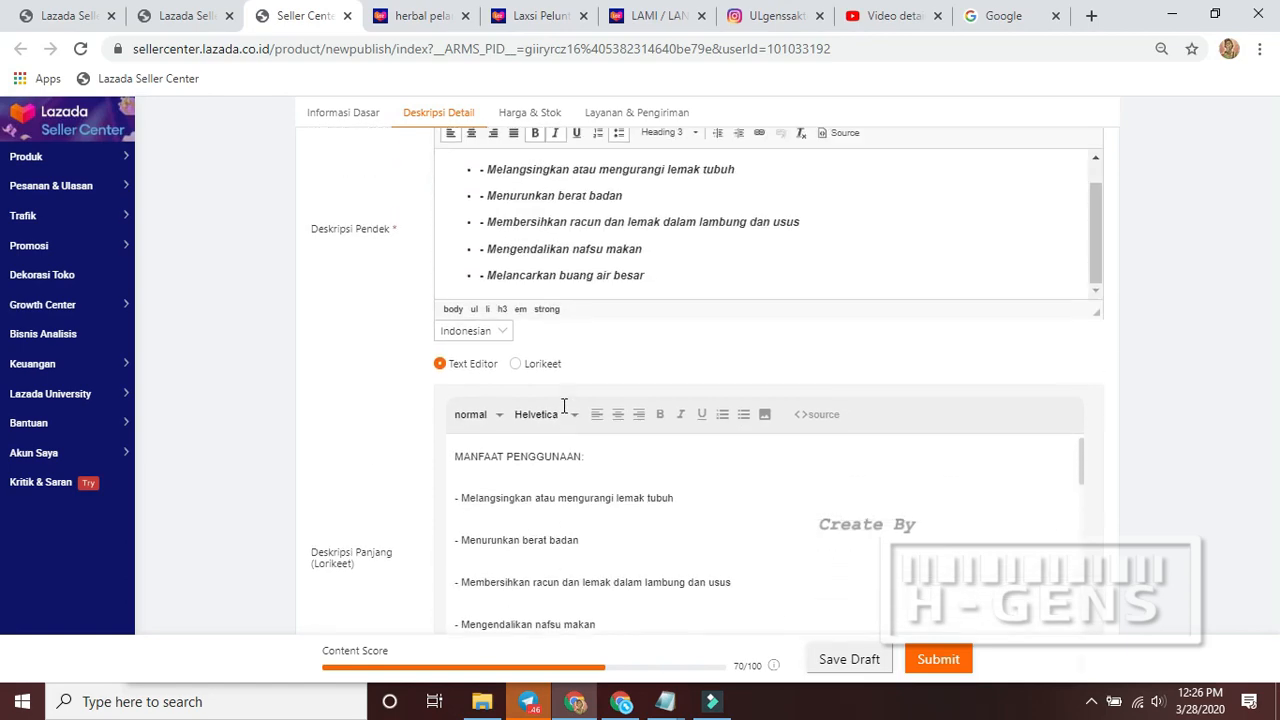
Remove the blank line below the "MANFAAT PENGGUNAAN:" heading in the long description
left_click(486, 457)
left_click(497, 480)
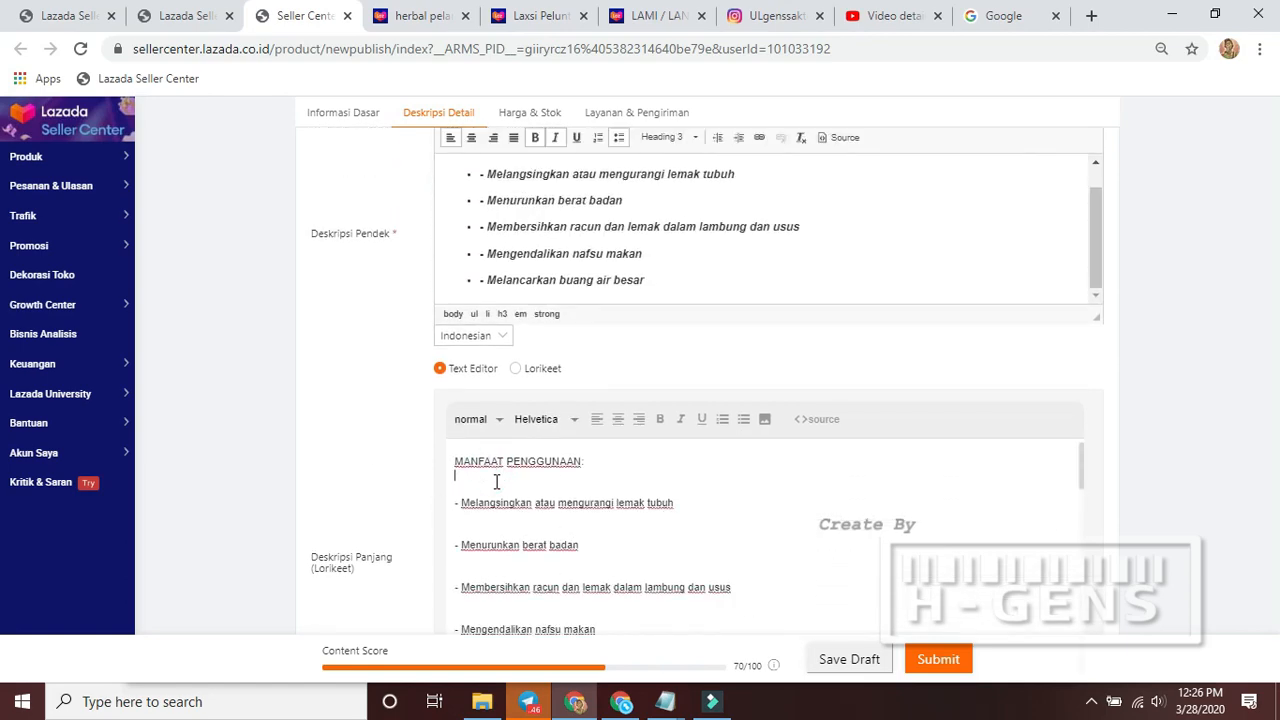
key("Delete")
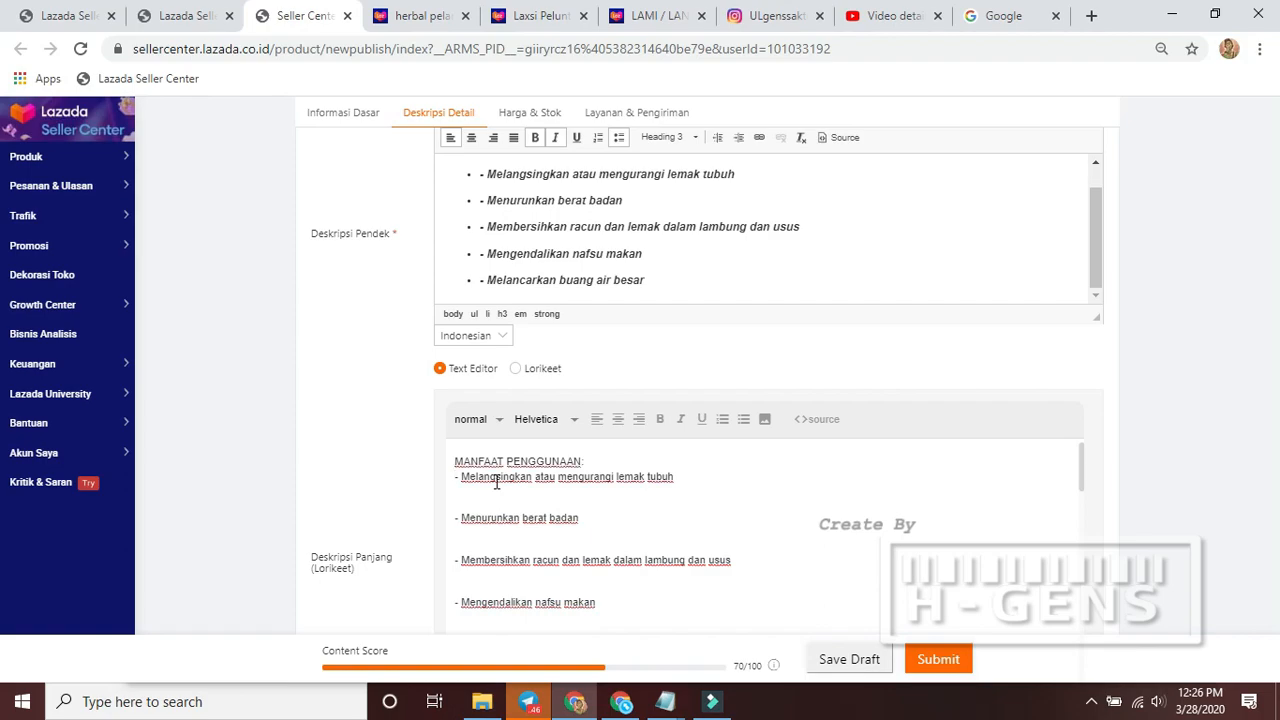
Make the entire long description text bold
key("ctrl+a")
scroll(318, 470, "down", 1)
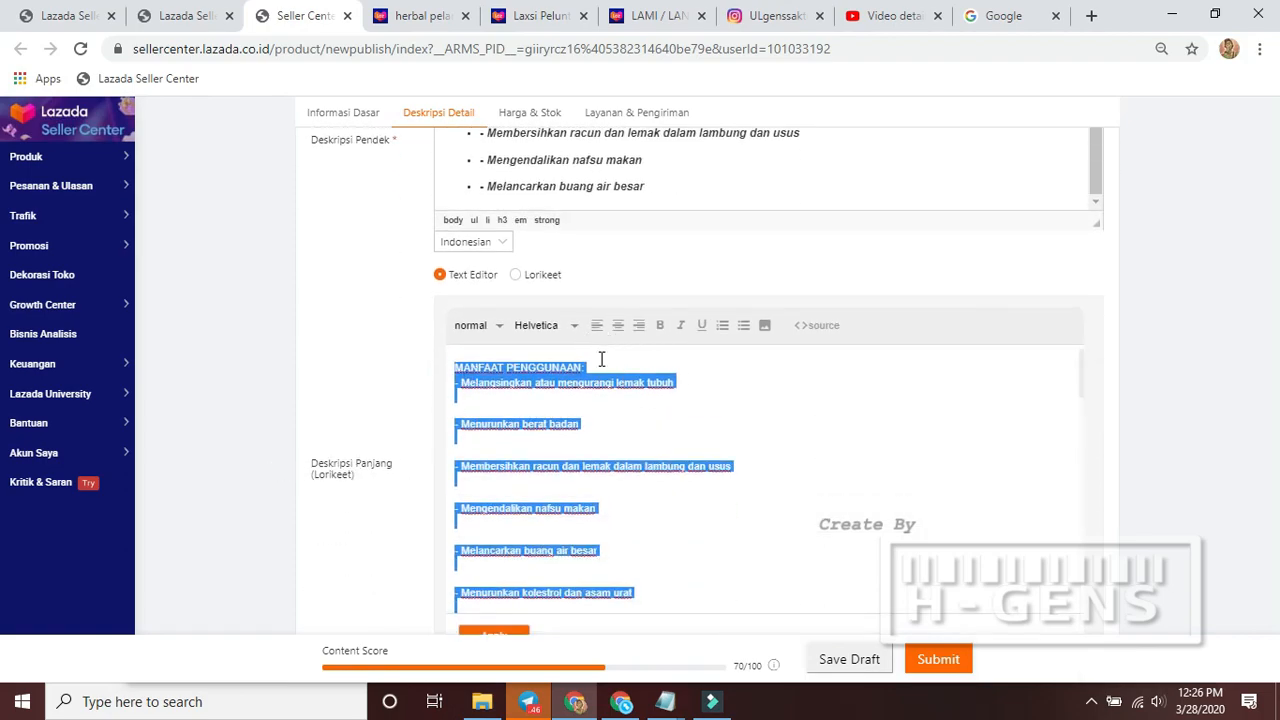
left_click(549, 336)
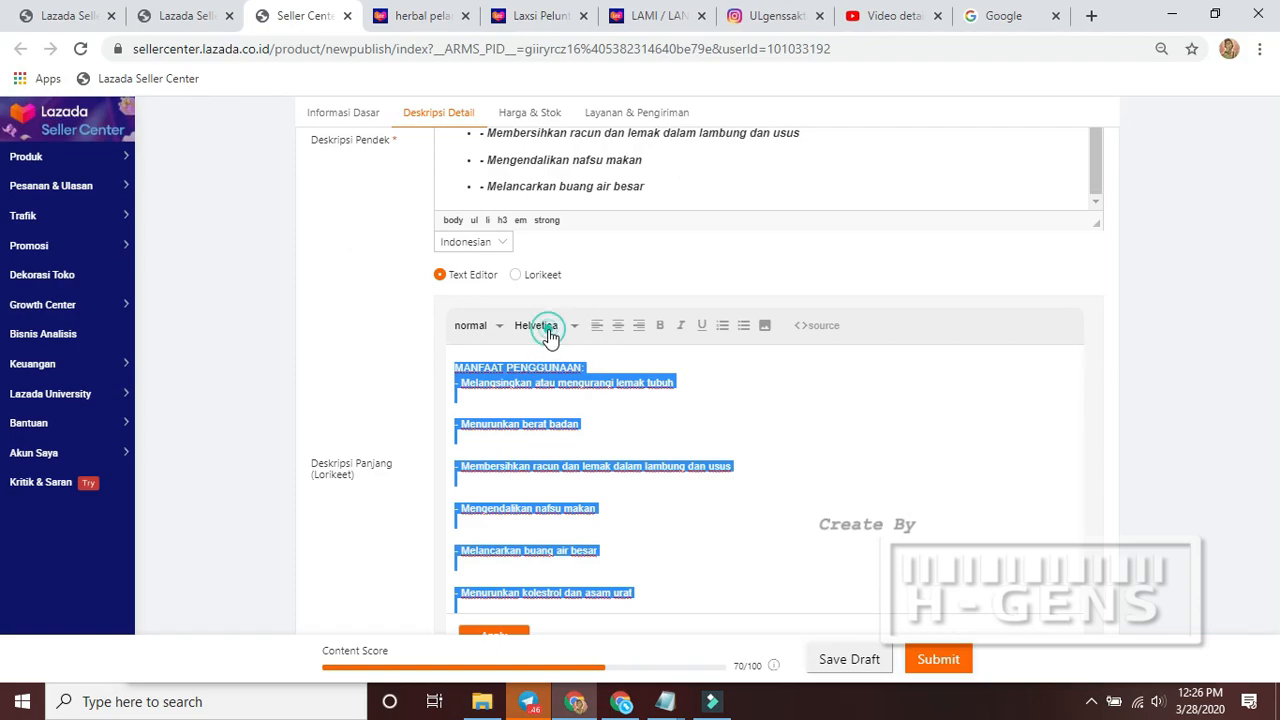
left_click(659, 336)
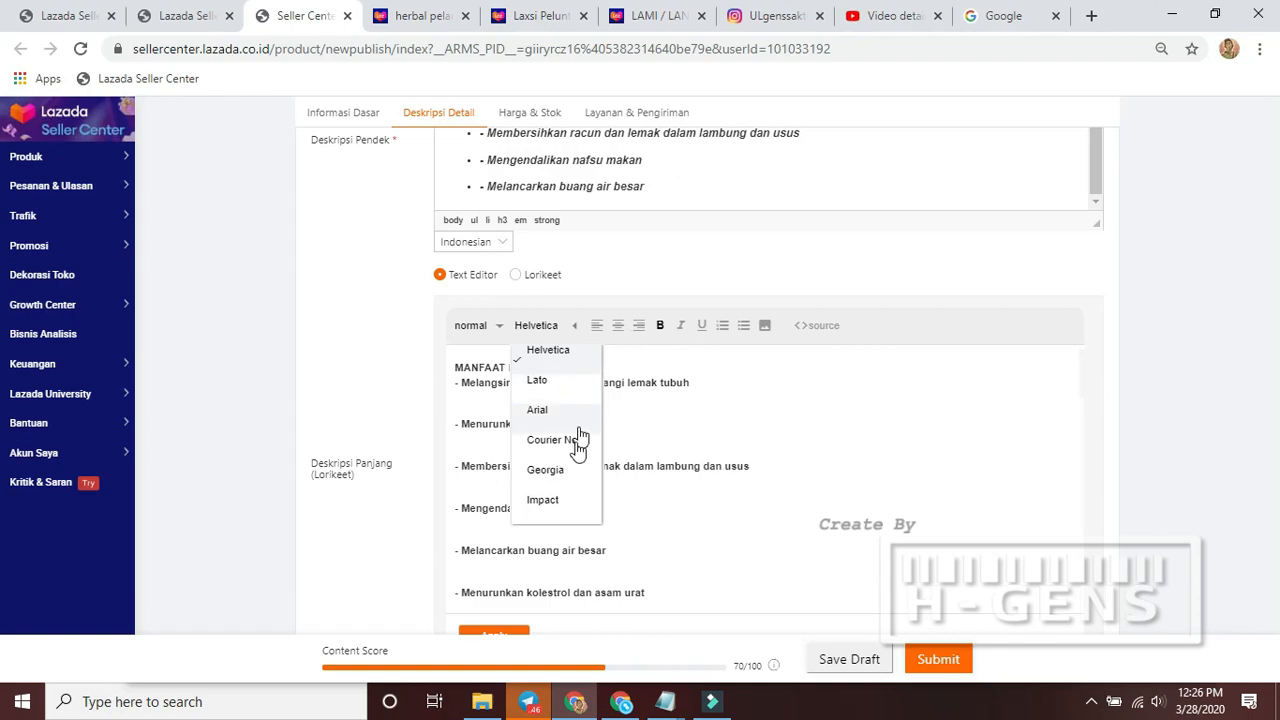
Set the entire long description text to the Courier New font in bold italic
left_click(563, 479)
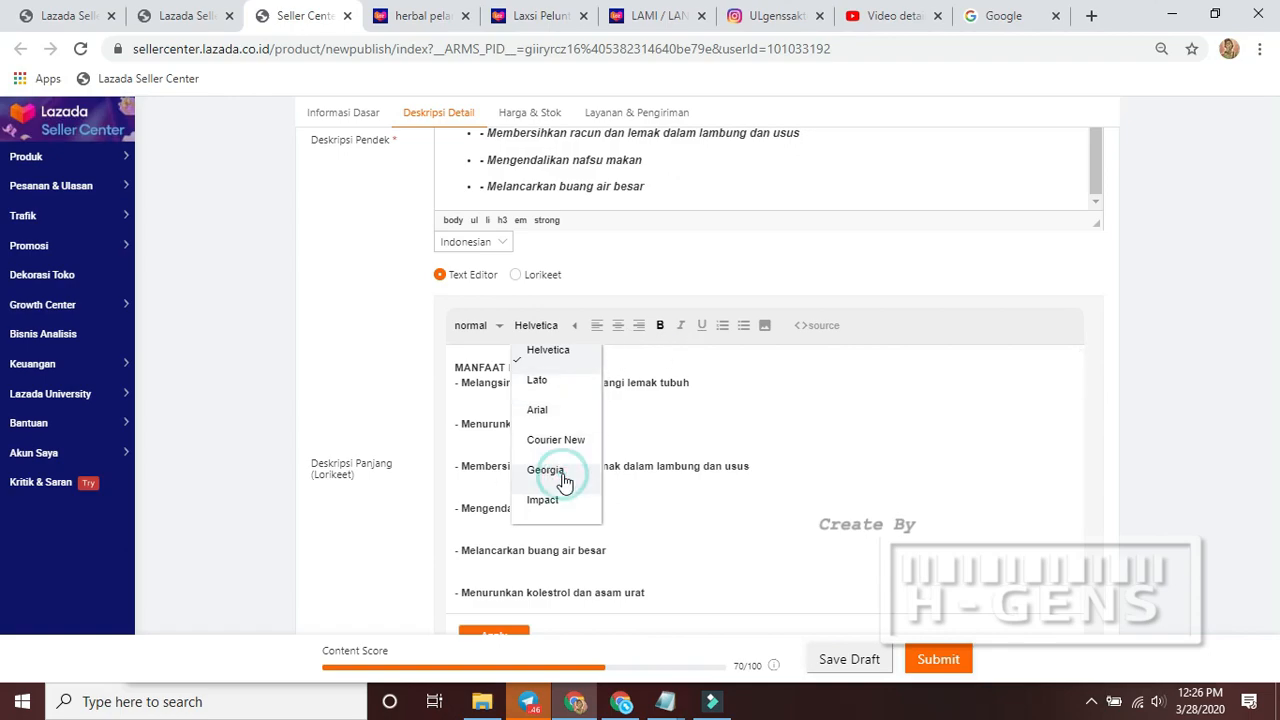
left_click(568, 328)
left_click(569, 445)
left_click(660, 327)
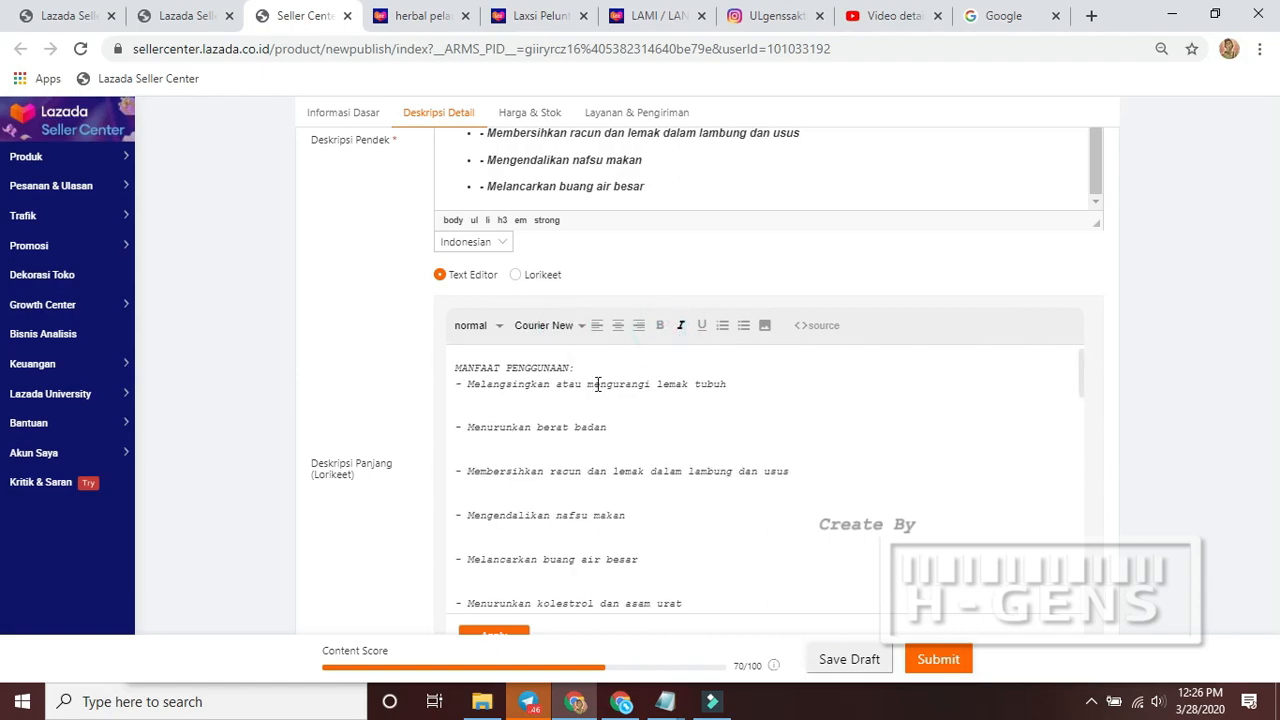
left_click(658, 327)
Remove the blank lines between the MANFAAT PENGGUNAAN items from "Melangsingkan atau mengurangi lemak tubuh" through "Menurunkan kolestrol dan asam urat"
left_click(540, 404)
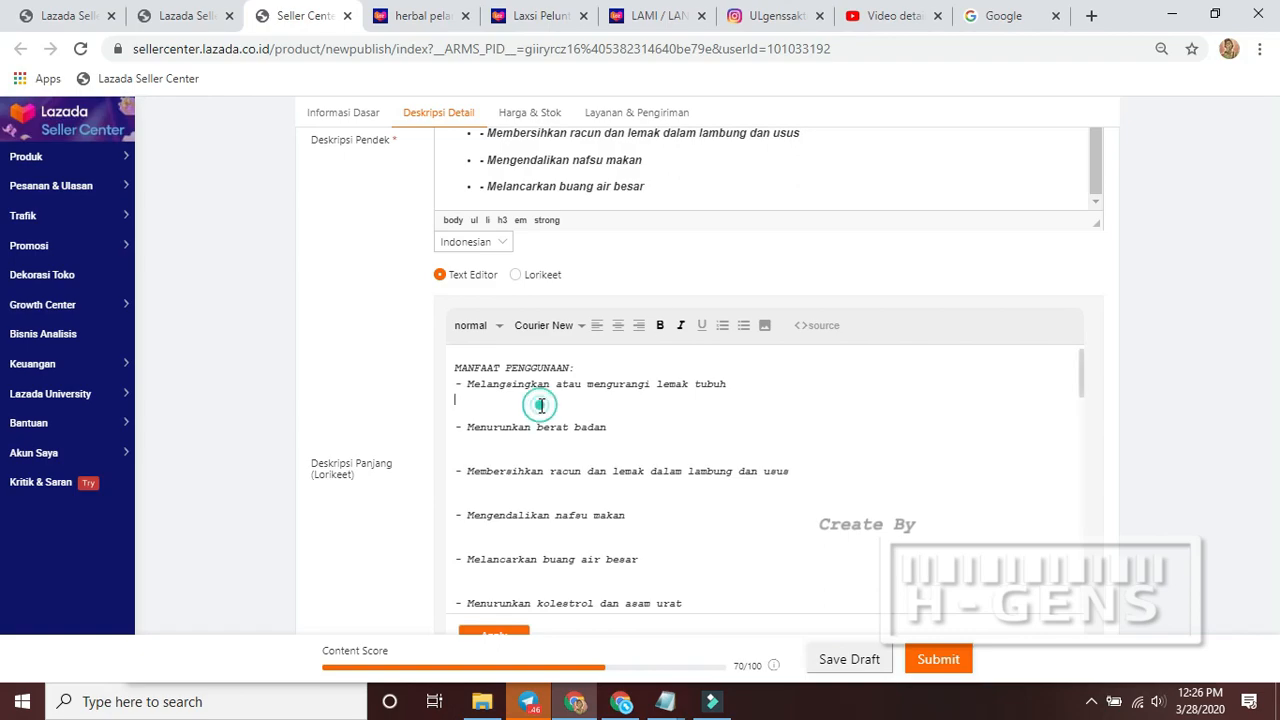
key("Delete")
left_click(534, 417)
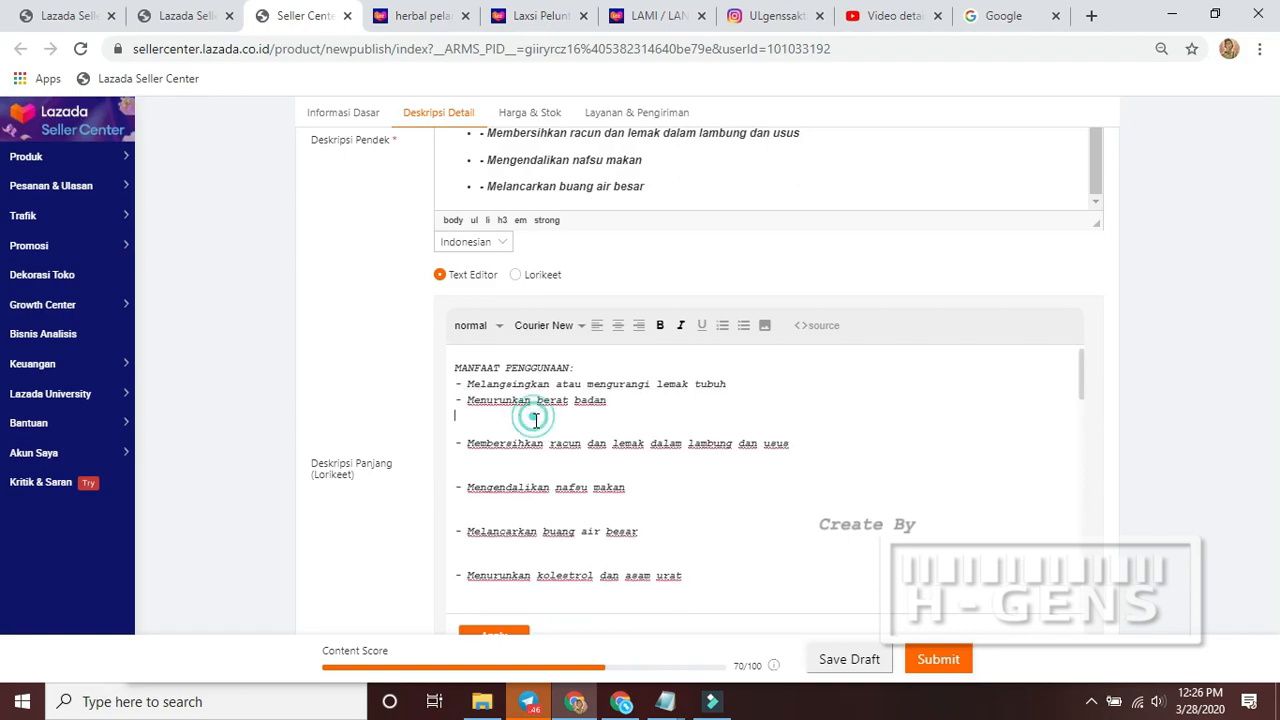
key("Delete")
left_click(534, 432)
key("Delete")
left_click(531, 455)
key("Delete")
left_click(528, 467)
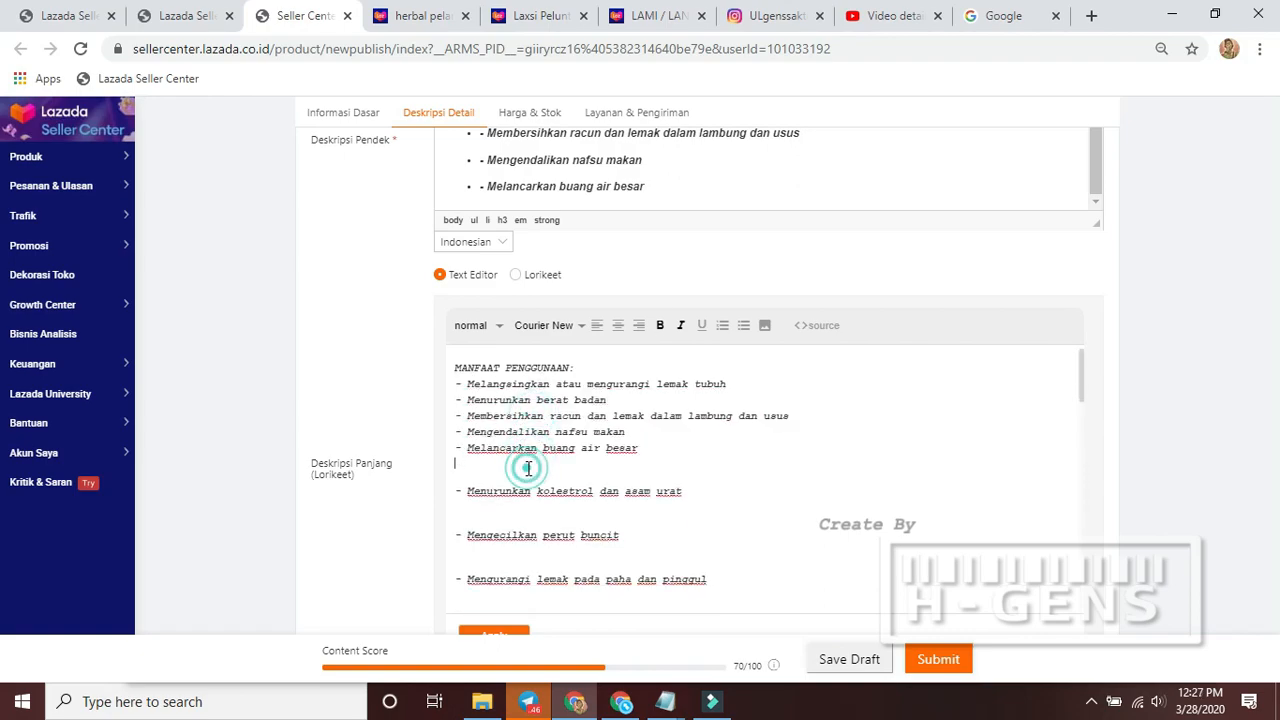
key("Delete")
Remove the blank lines between the remaining benefit items down to "Menghilangkan lipatan/gelembir pada perut"
scroll(540, 410, "down", 1)
left_click(533, 391)
key("Delete")
scroll(530, 391, "up", 1)
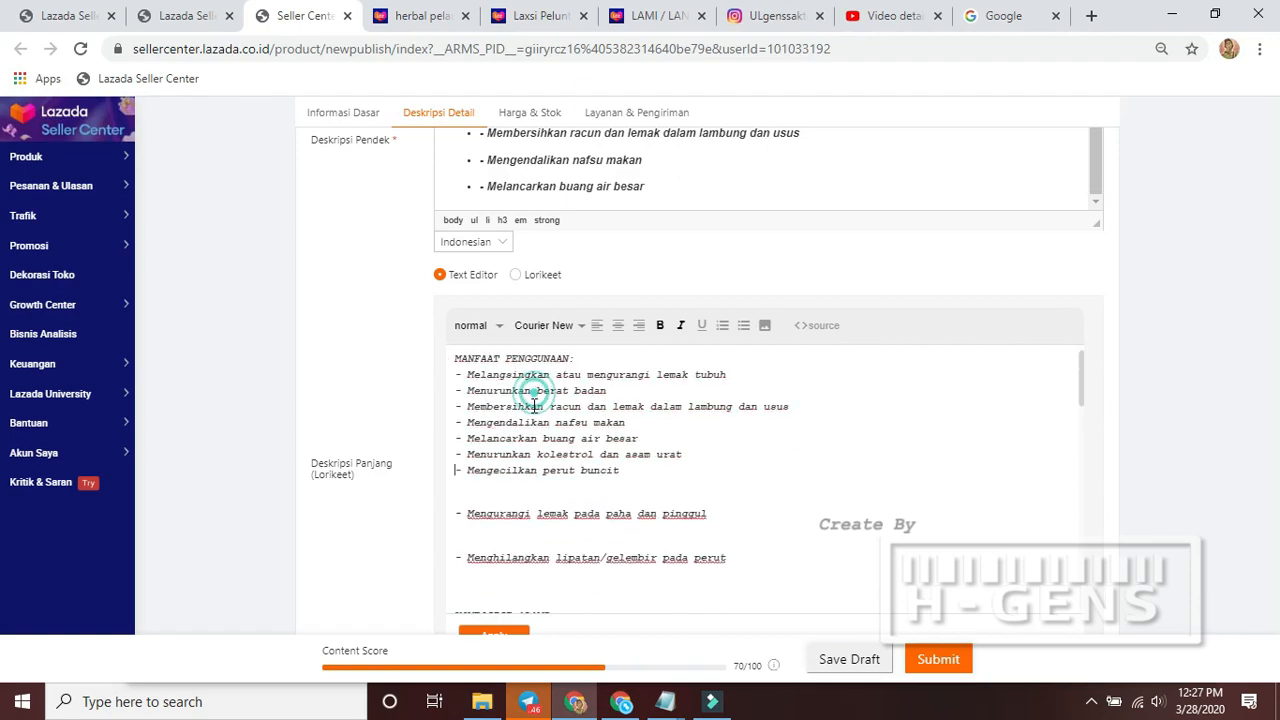
left_click(520, 487)
key("Delete")
left_click(517, 514)
key("Delete")
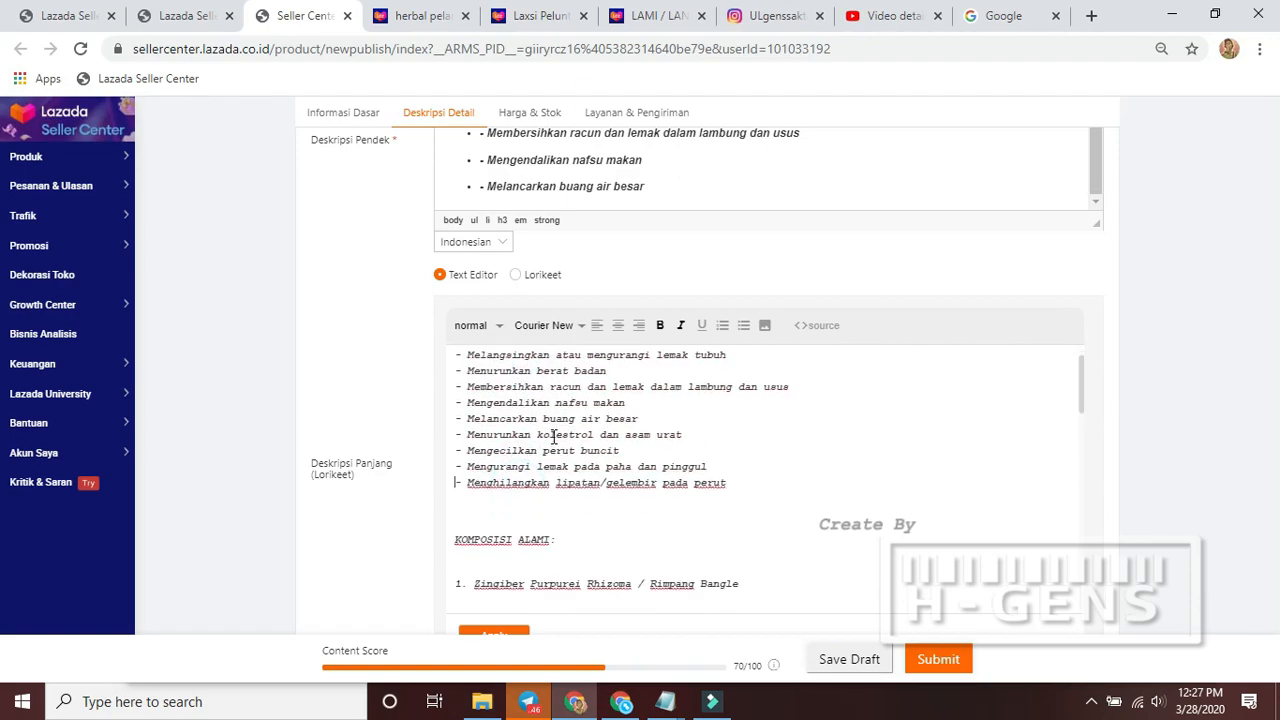
Remove one extra blank line between the benefit list and the "KOMPOSISI ALAMI:" heading
scroll(507, 430, "down", 2)
scroll(507, 430, "up", 1)
scroll(507, 430, "up", 2)
key("Down")
key("Delete")
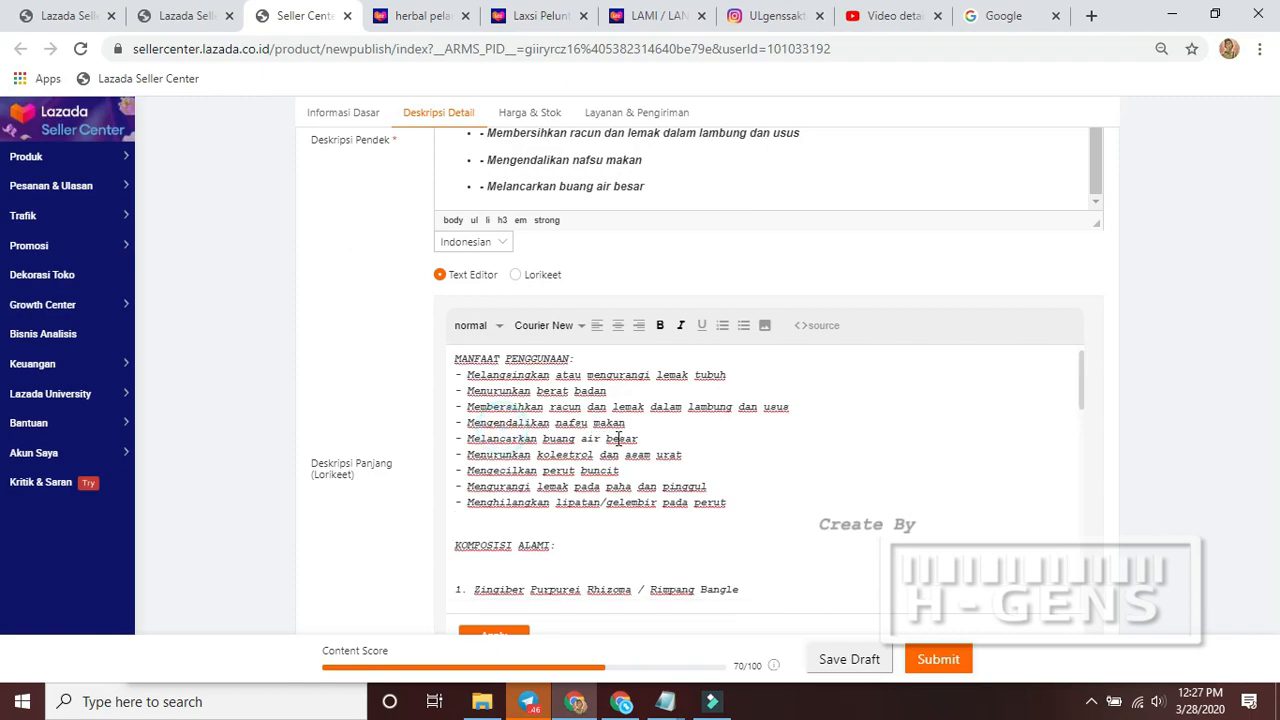
Add space above the "KOMPOSISI ALAMI:" heading and insert the Salimah Slim product image "OBAT PELANGSING HERBAL (1)" there
scroll(507, 425, "down", 3)
scroll(618, 438, "up", 1)
scroll(618, 438, "up", 1)
key("Return")
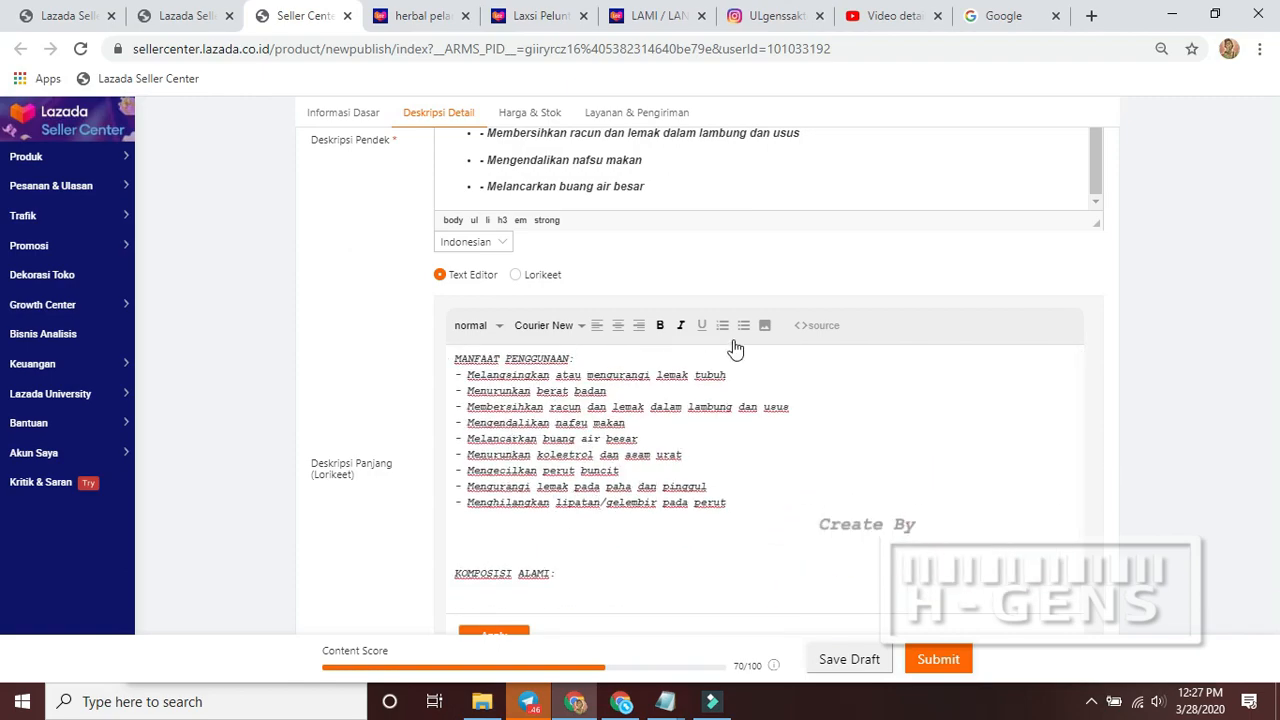
left_click(765, 326)
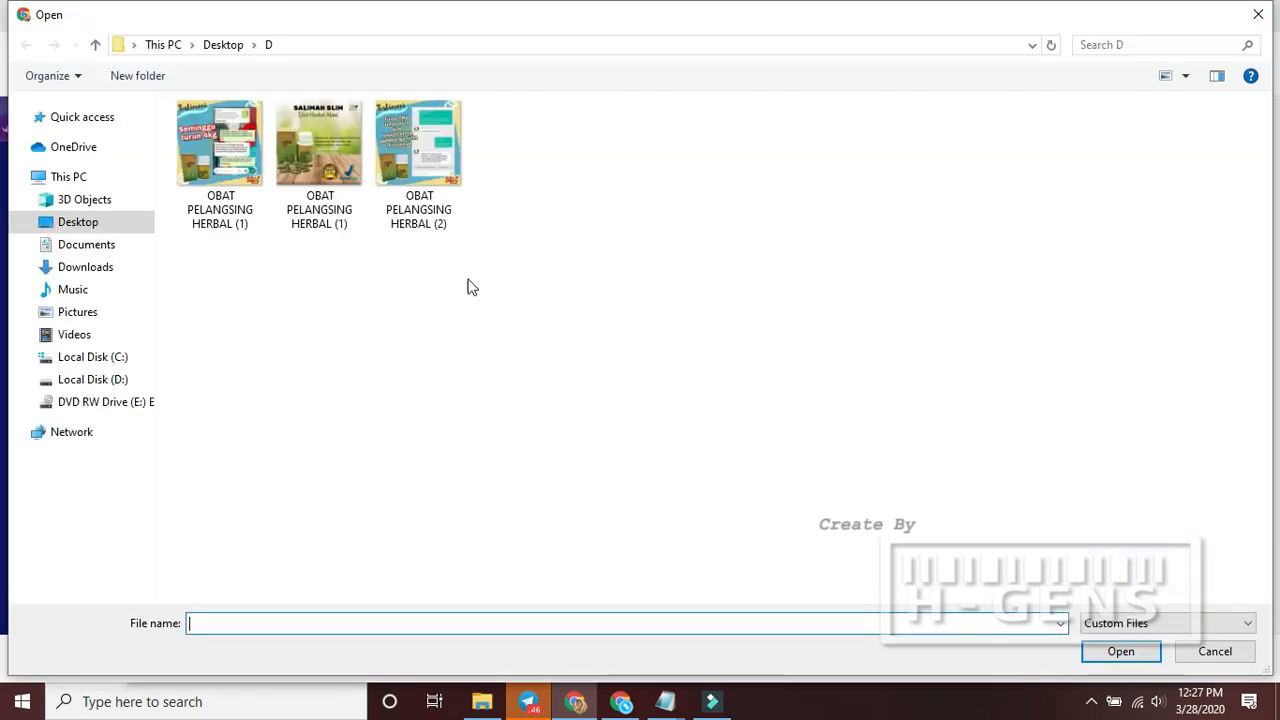
double_click(329, 140)
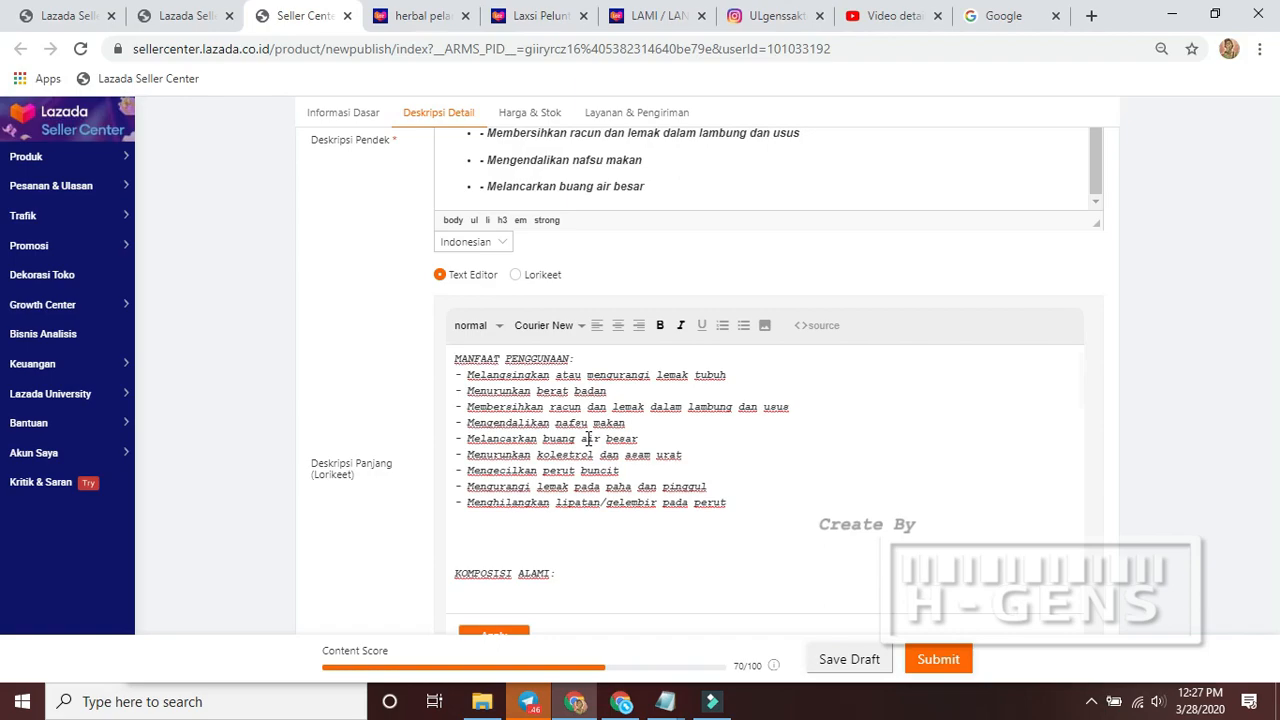
scroll(591, 463, "down", 5)
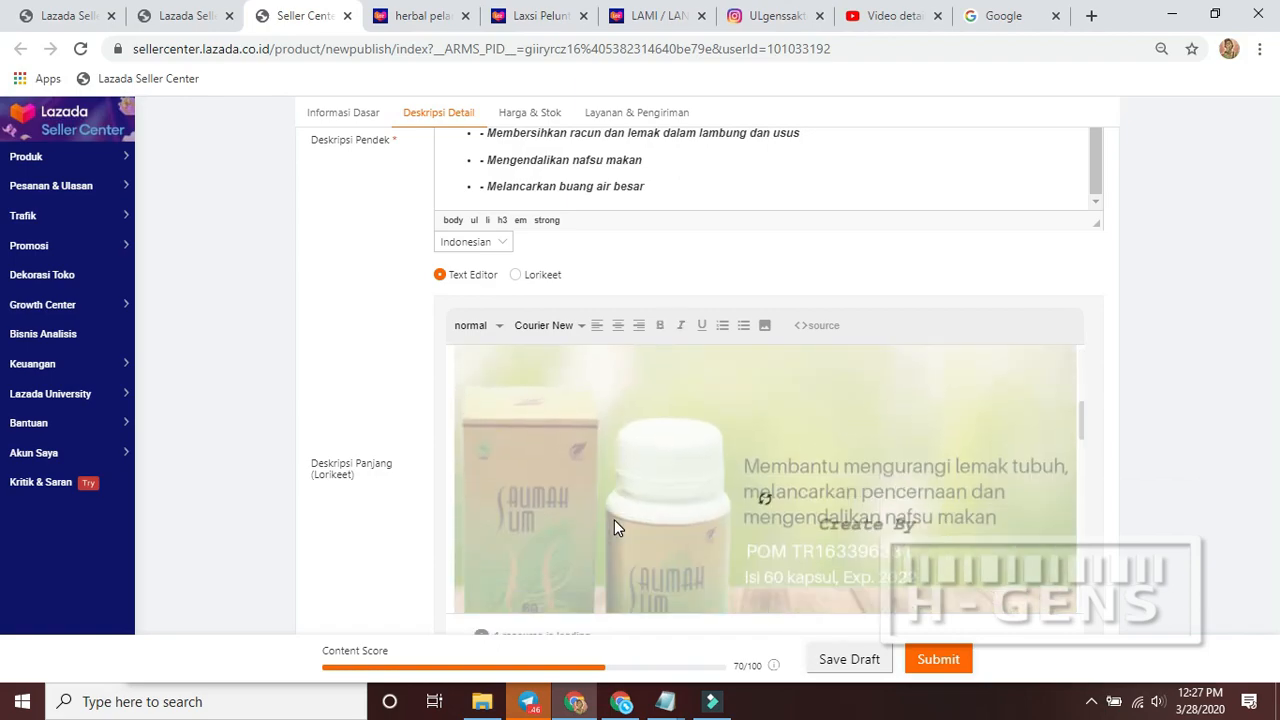
Close up the blank lines in the two KOMPOSISI ALAMI ingredient entries, keeping space before the "CARA PENGGUNAAN:" heading
scroll(614, 519, "down", 1)
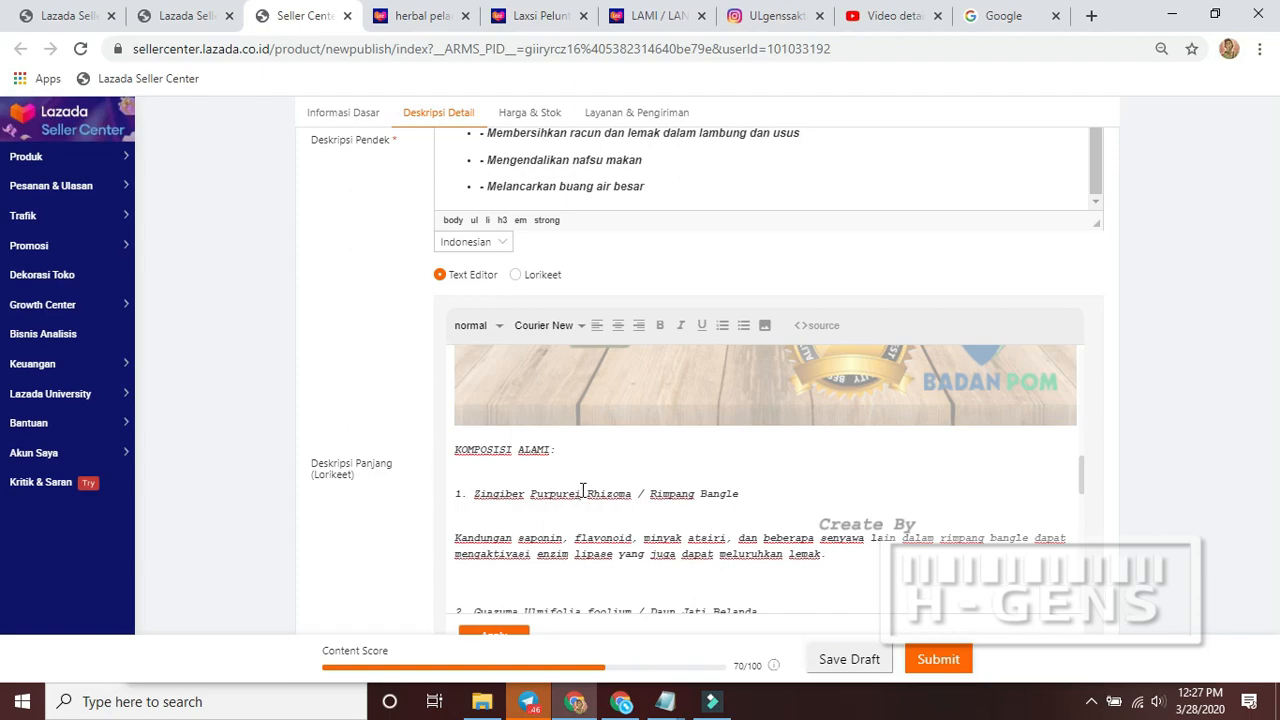
left_click(508, 512)
key("BackSpace")
left_click(490, 563)
key("BackSpace")
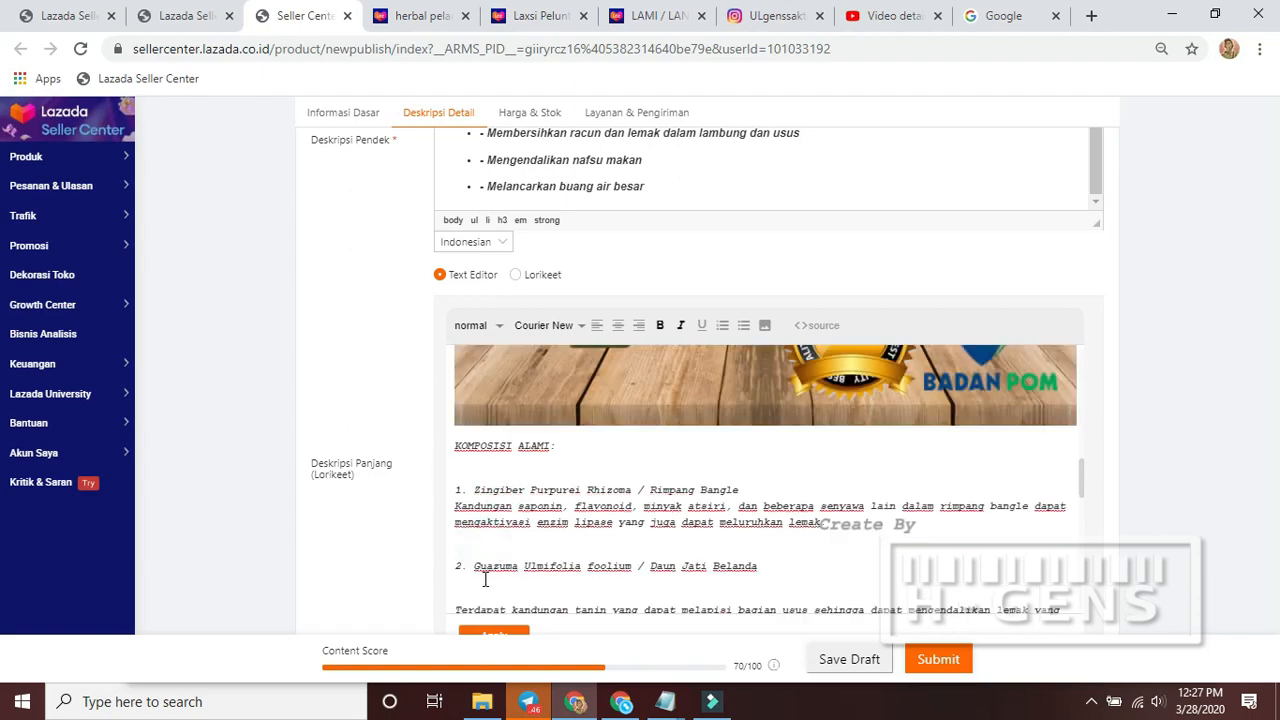
key("BackSpace")
left_click(471, 549)
key("BackSpace")
left_click(492, 507)
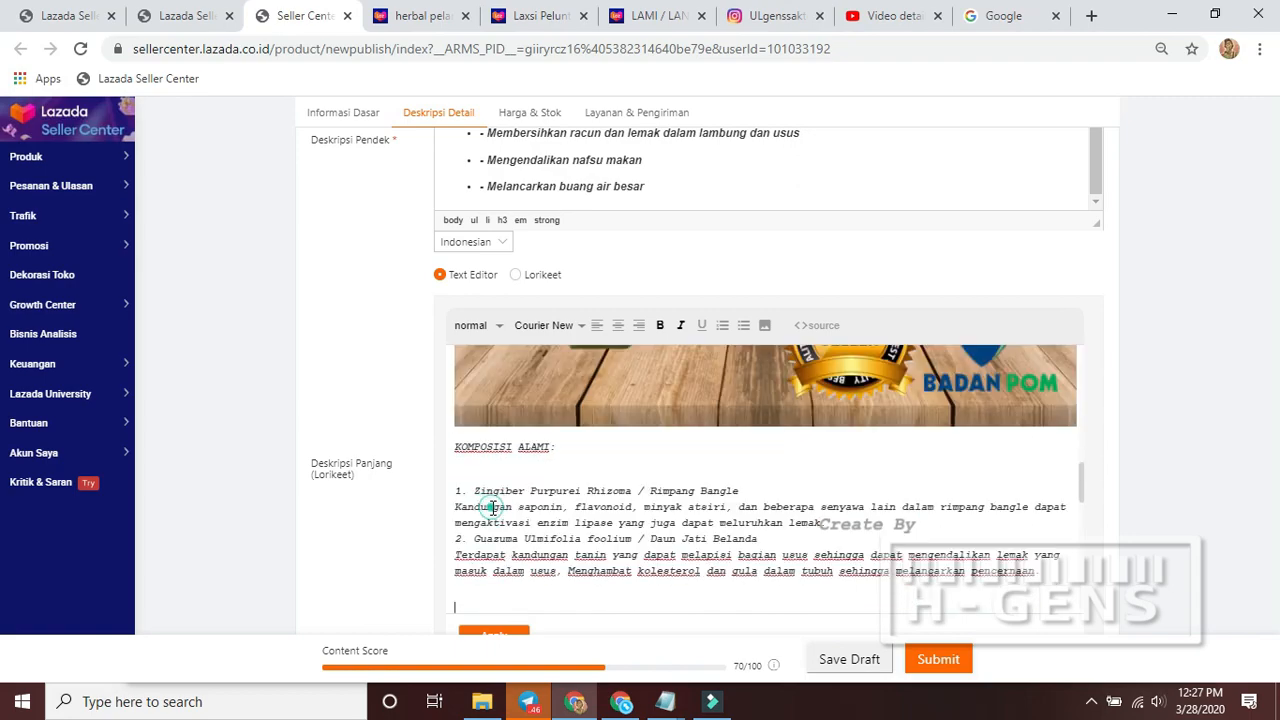
key("Down")
key("Return")
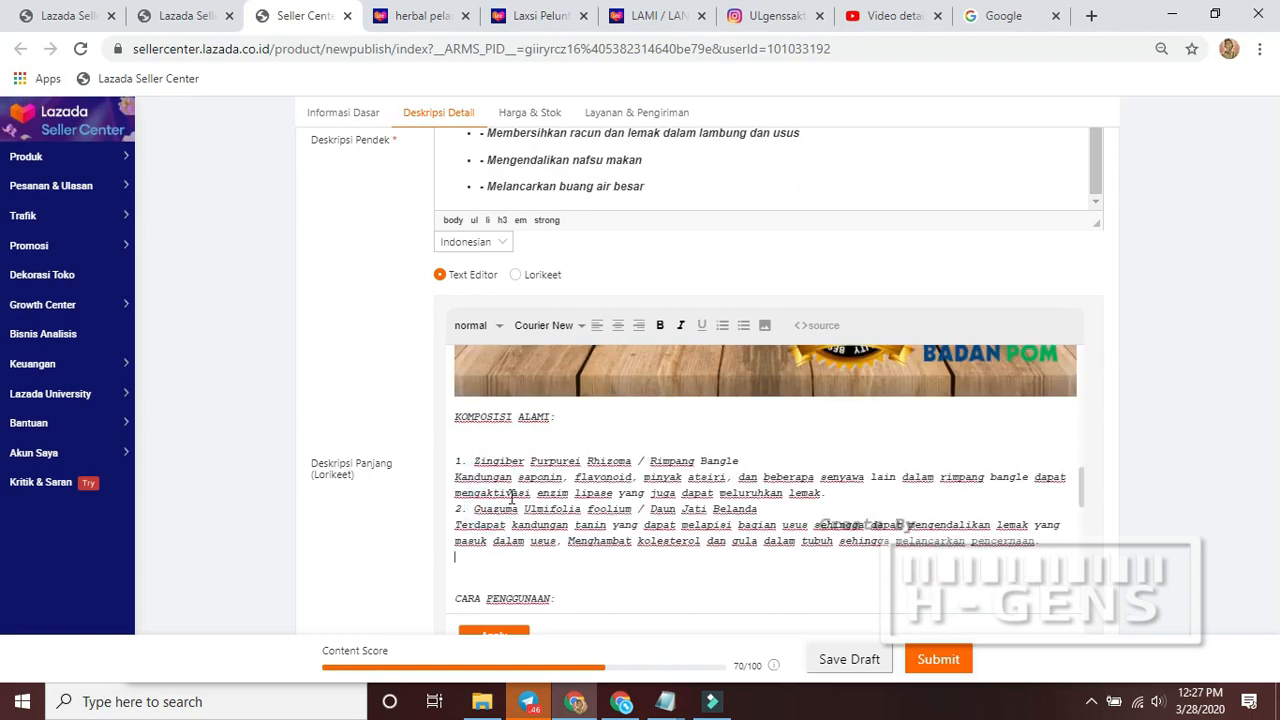
Remove the blank lines between the intake instruction and the "Hari ke" dosage lines under CARA PENGGUNAAN
scroll(490, 500, "down", 2)
left_click(465, 478)
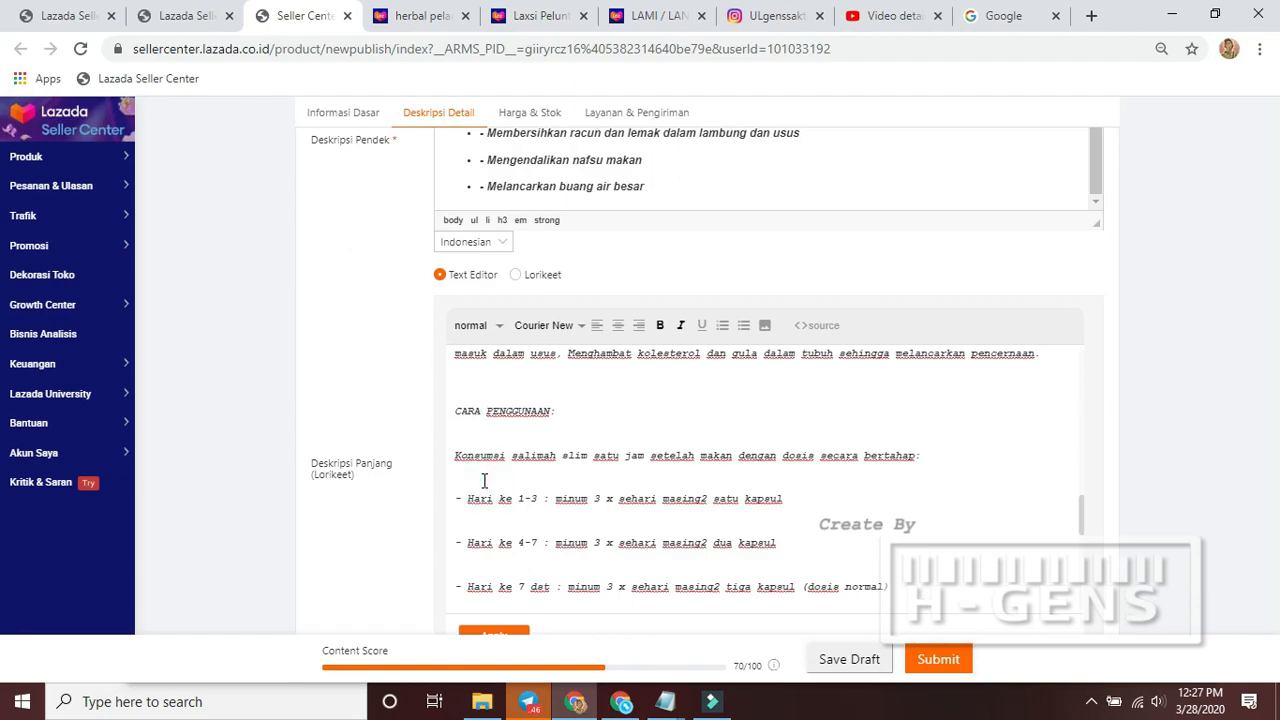
key("Delete")
key("Delete")
left_click(479, 515)
key("Delete")
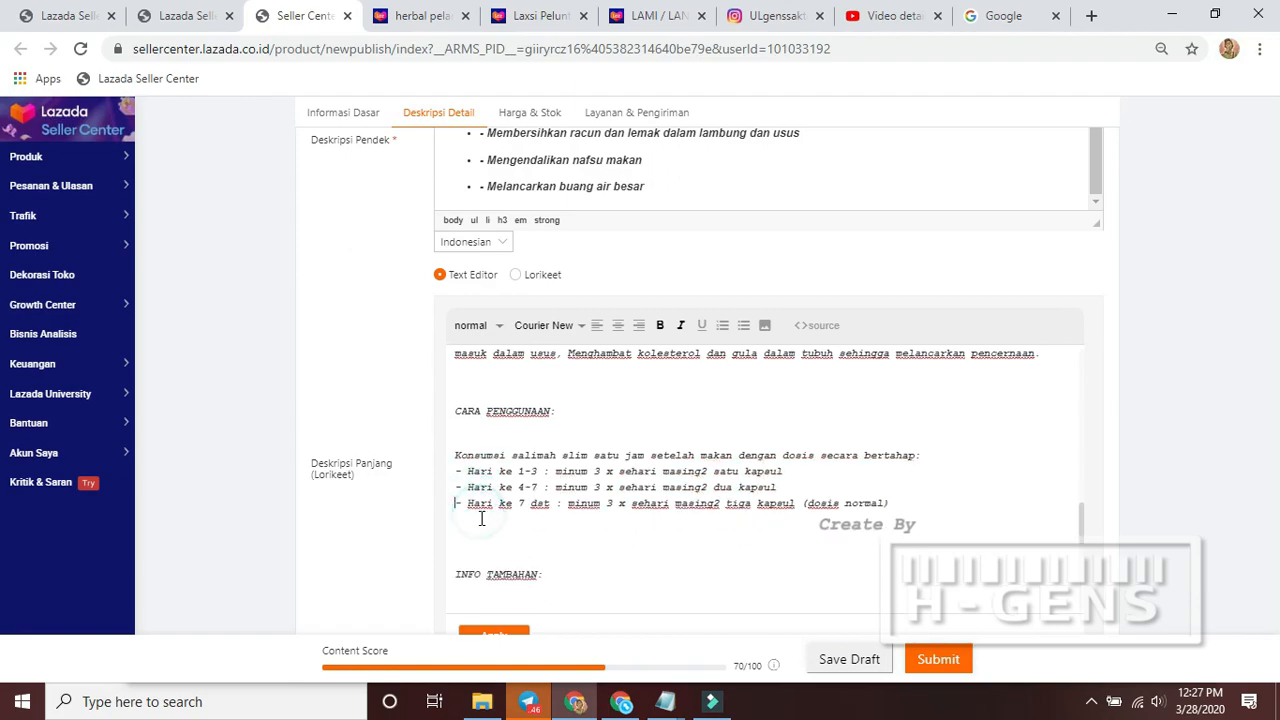
key("Delete")
Remove the blank lines between the four INFO TAMBAHAN items
scroll(484, 555, "down", 2)
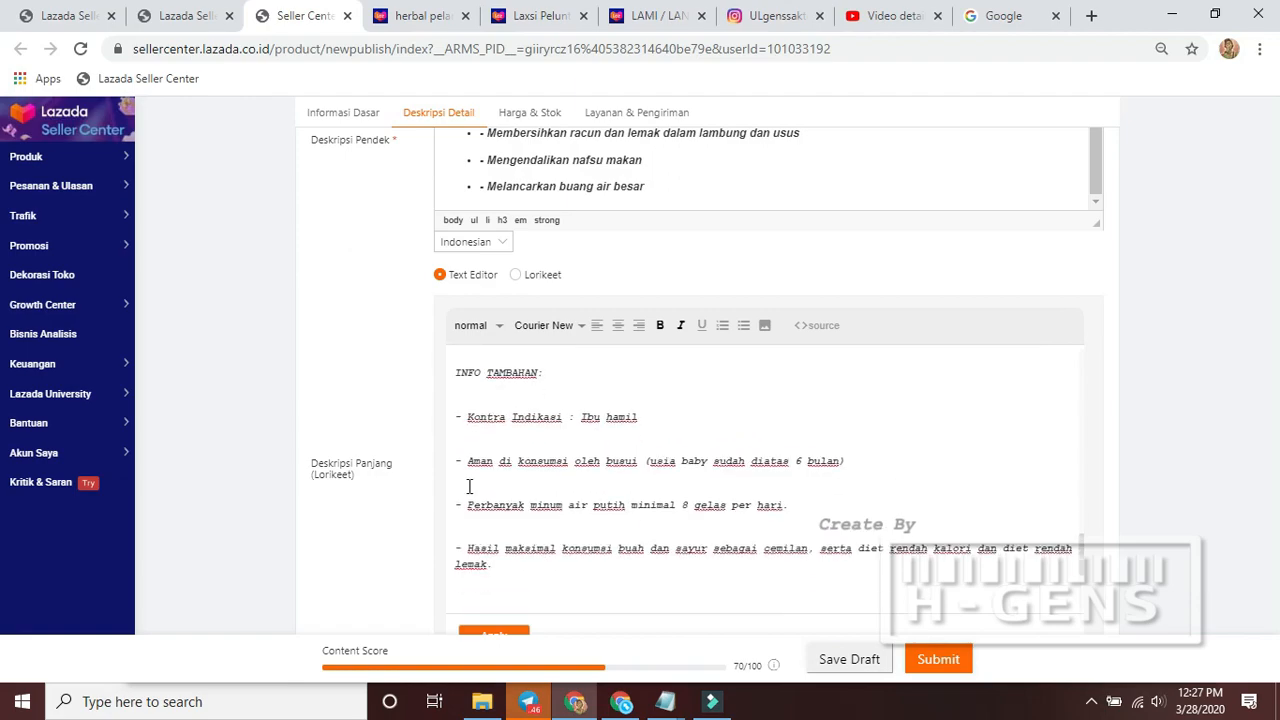
left_click(468, 486)
key("Delete")
left_click(468, 440)
key("Delete")
left_click(468, 468)
key("Delete")
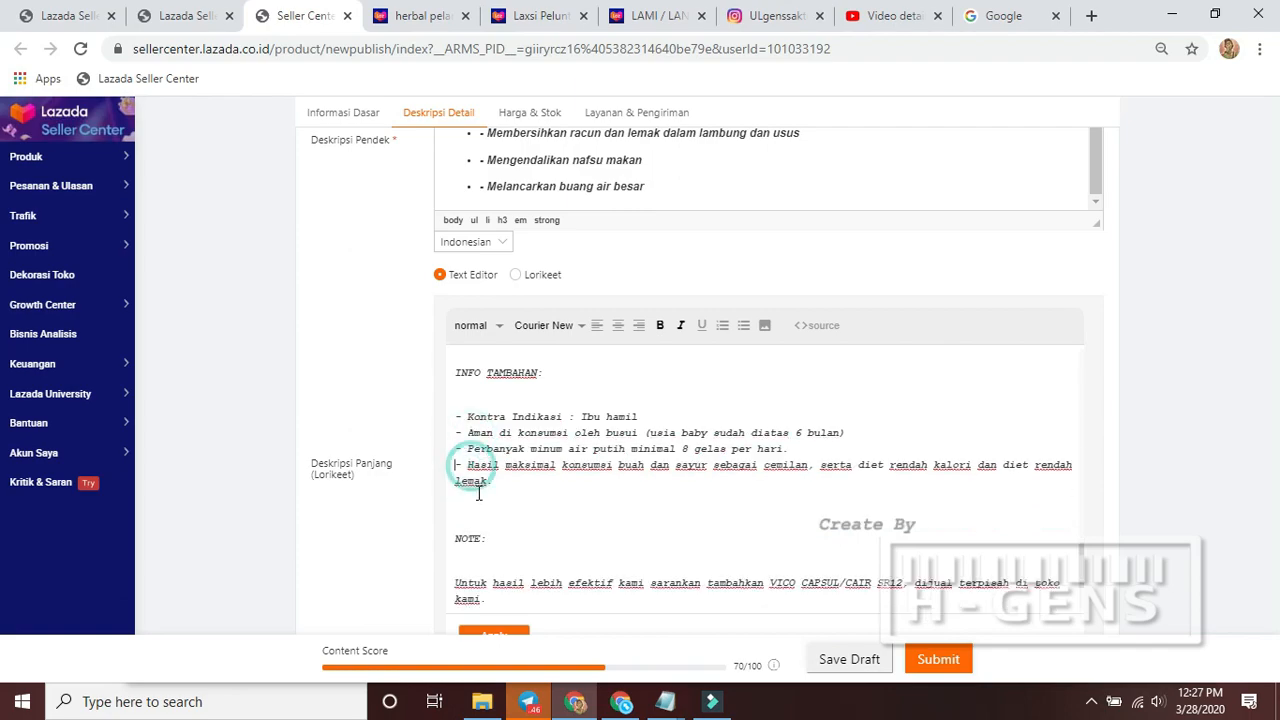
Remove the blank lines above and below the "NOTE:" heading and between its two Vico paragraphs
left_click(479, 500)
key("Delete")
left_click(473, 538)
key("Delete")
scroll(470, 520, "down", 1)
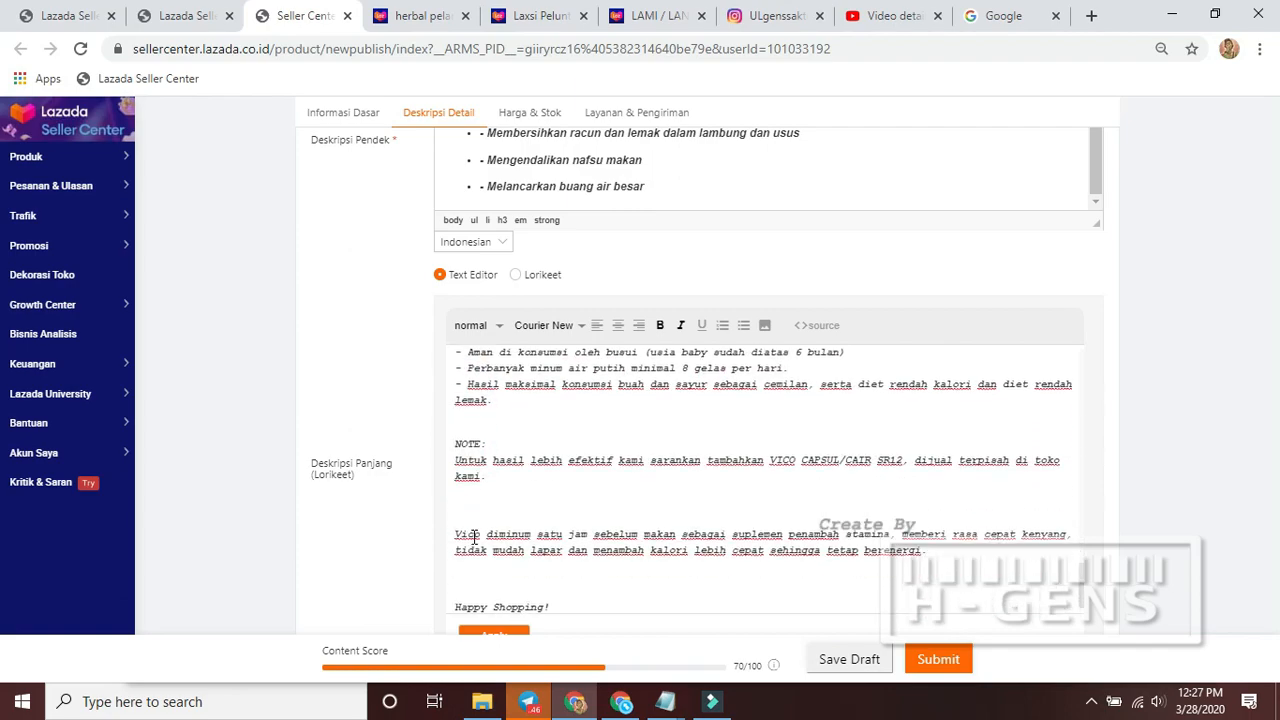
left_click(464, 499)
key("Delete")
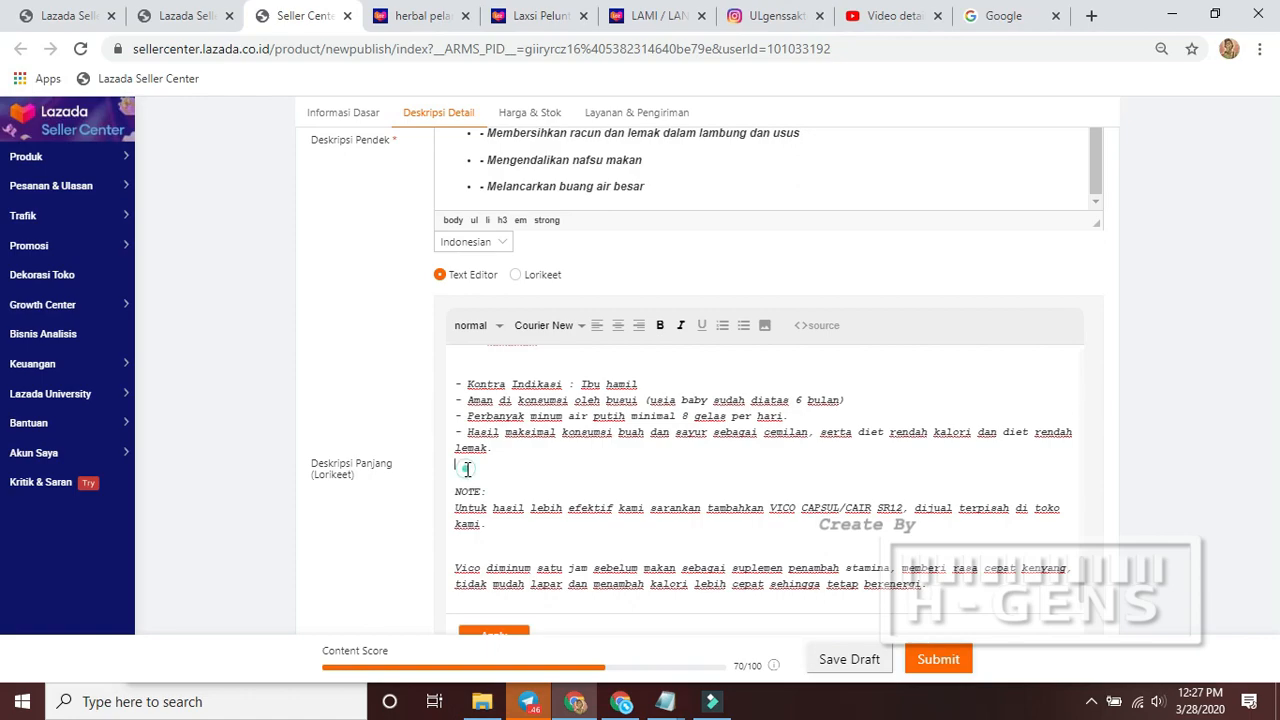
key("Delete")
Remove a blank line above "Happy Shopping!" and insert the testimonial image "OBAT PELANGSING HERBAL (2)" there
scroll(477, 440, "down", 2)
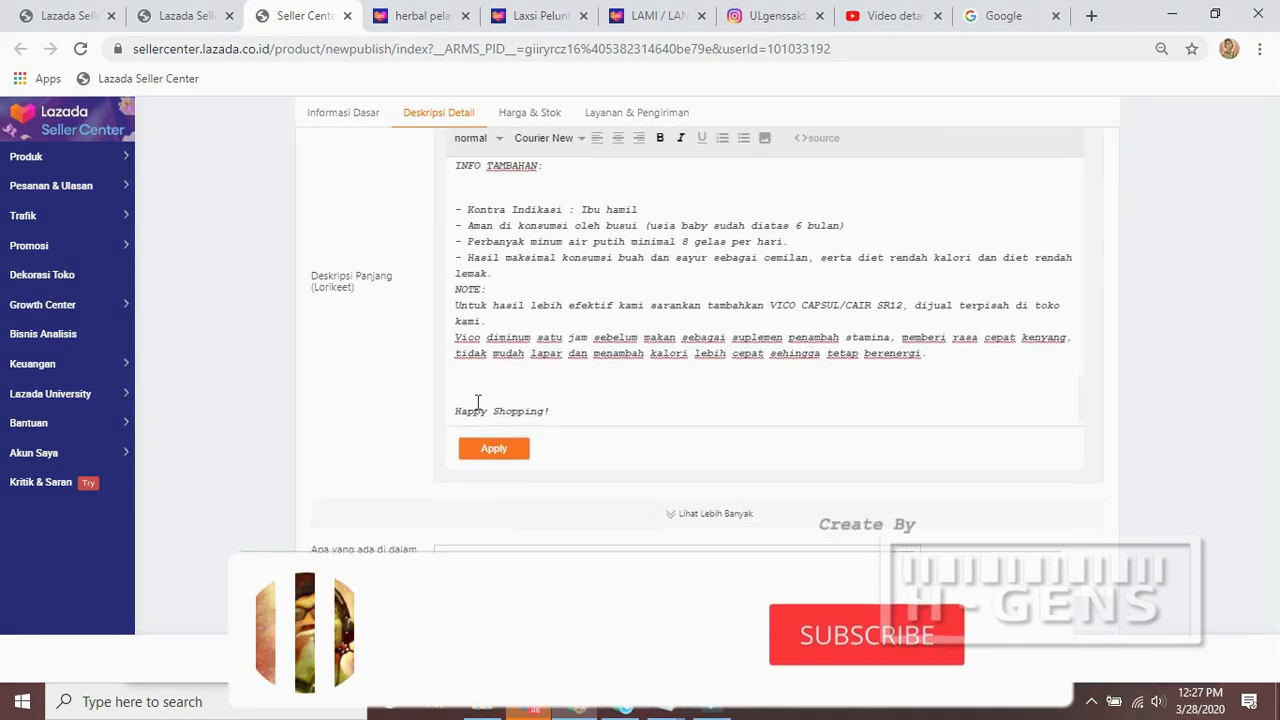
left_click(471, 381)
key("Delete")
scroll(621, 385, "up", 2)
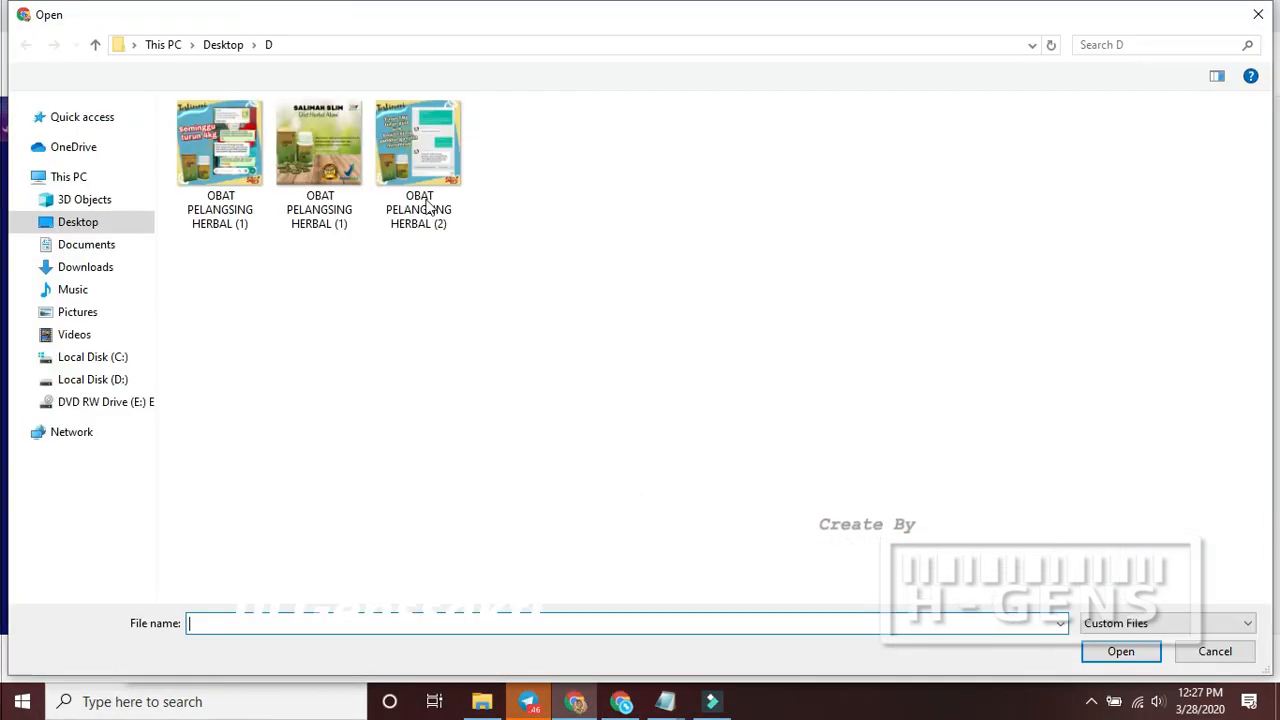
double_click(423, 171)
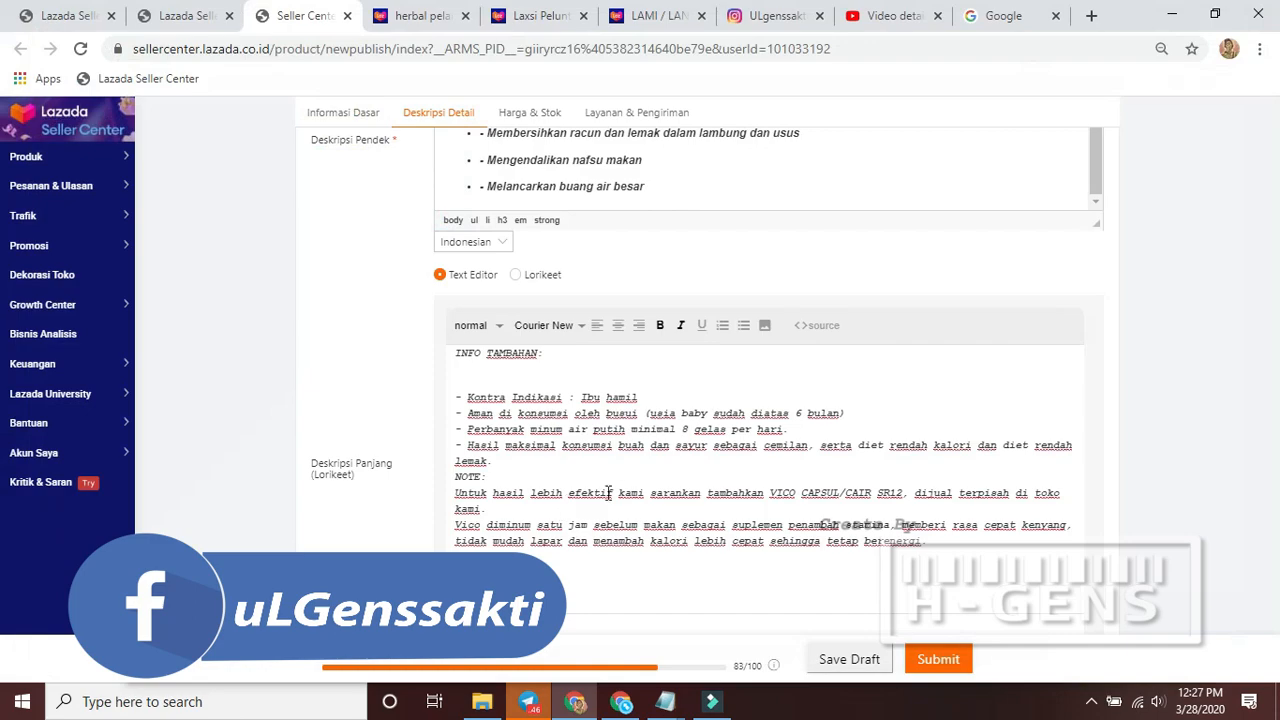
Review the whole long description, checking its text spacing and the two inserted images
scroll(658, 490, "up", 10)
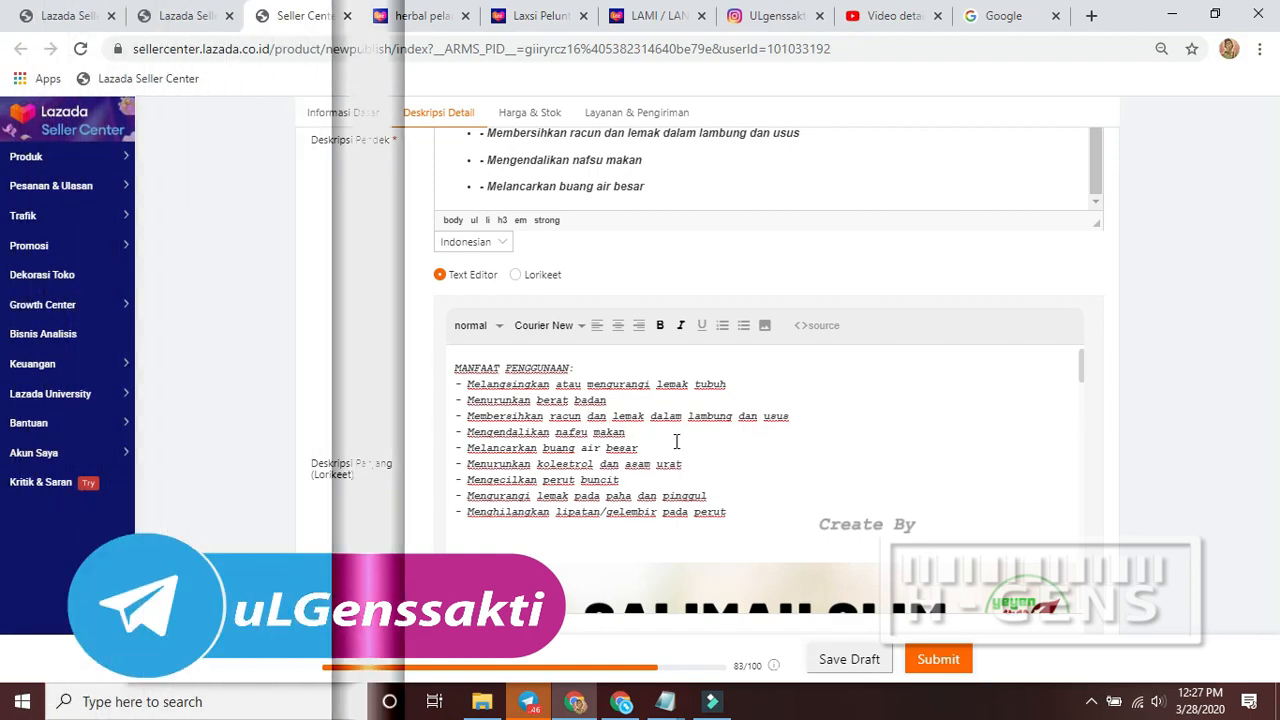
scroll(665, 445, "down", 5)
scroll(840, 490, "down", 6)
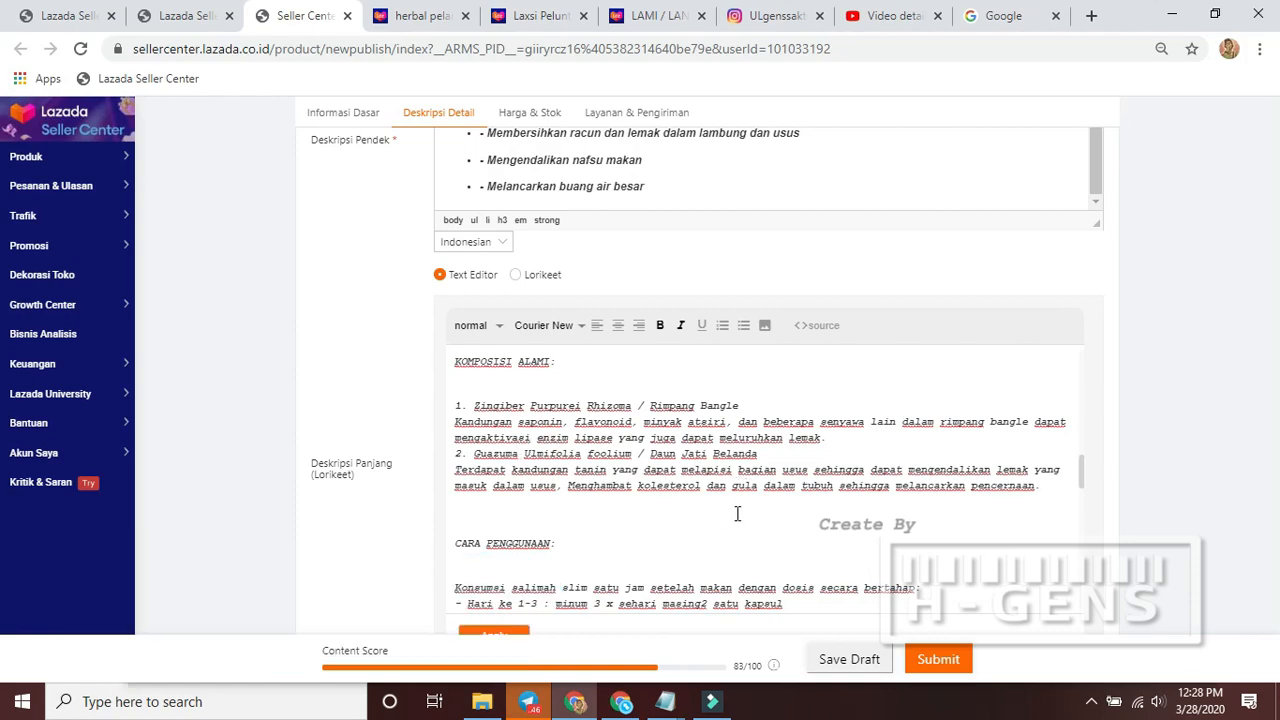
scroll(737, 514, "down", 5)
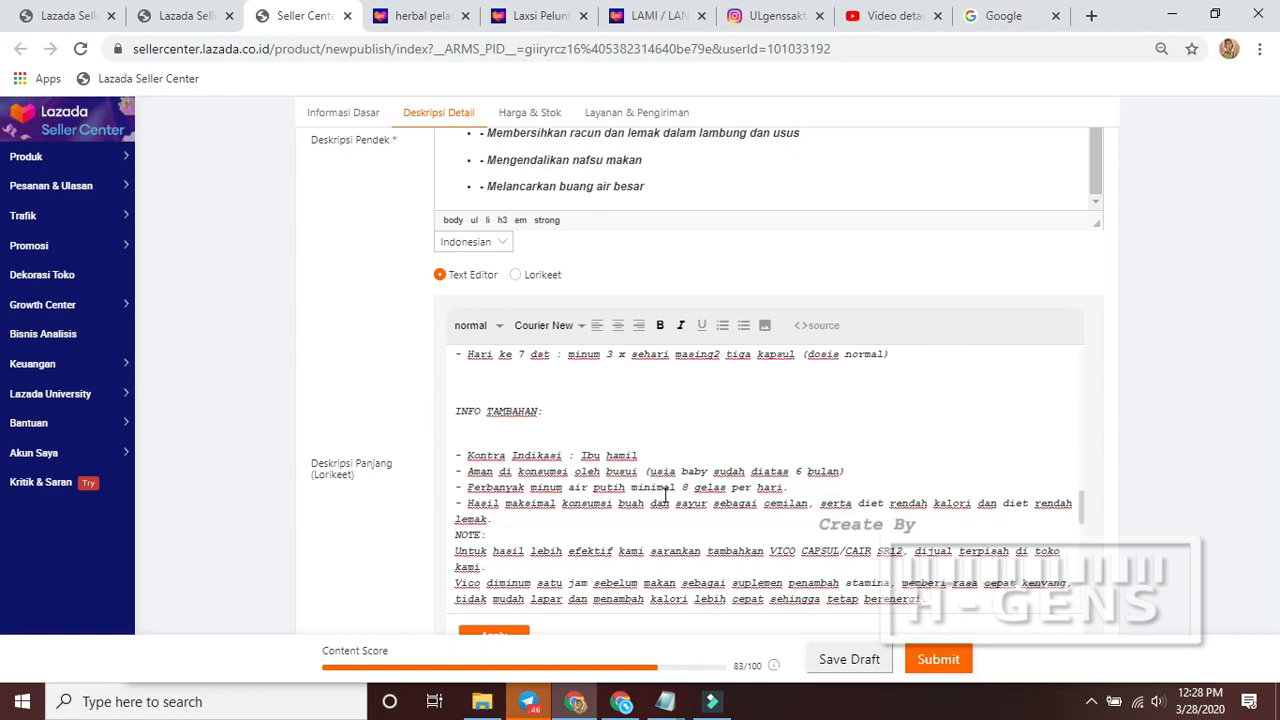
scroll(708, 501, "down", 6)
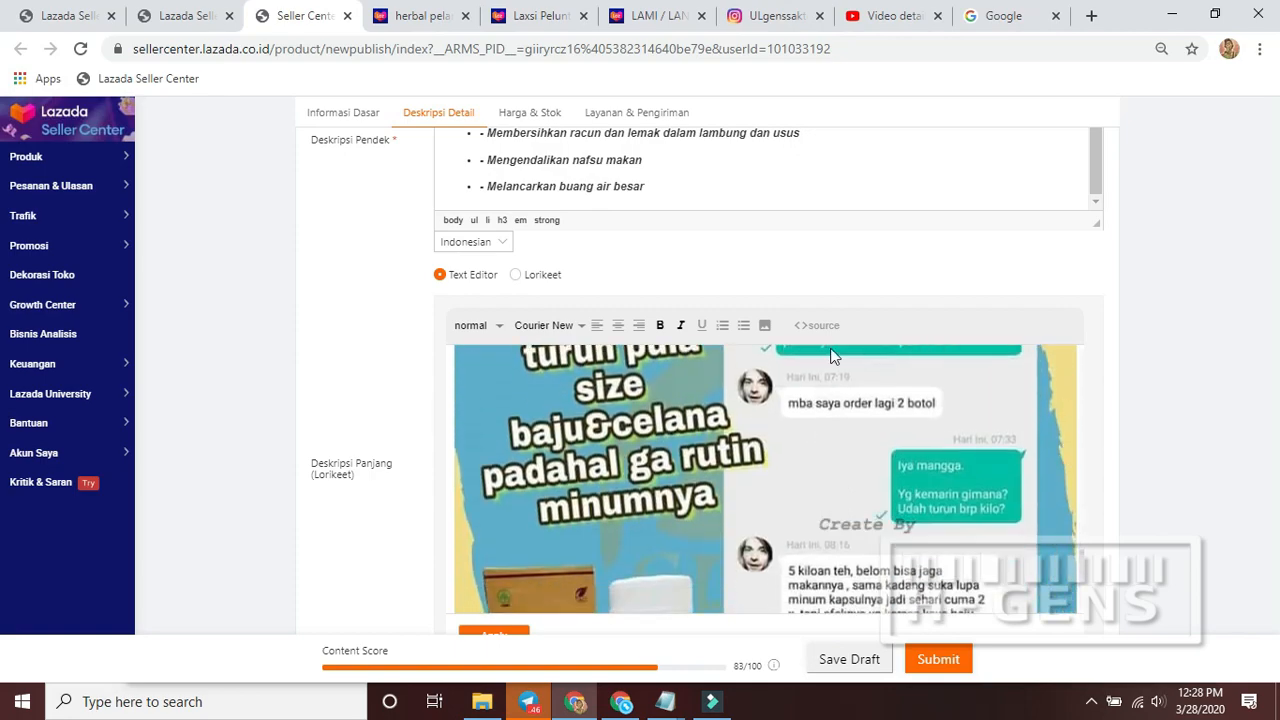
scroll(759, 489, "up", 1)
scroll(805, 487, "down", 8)
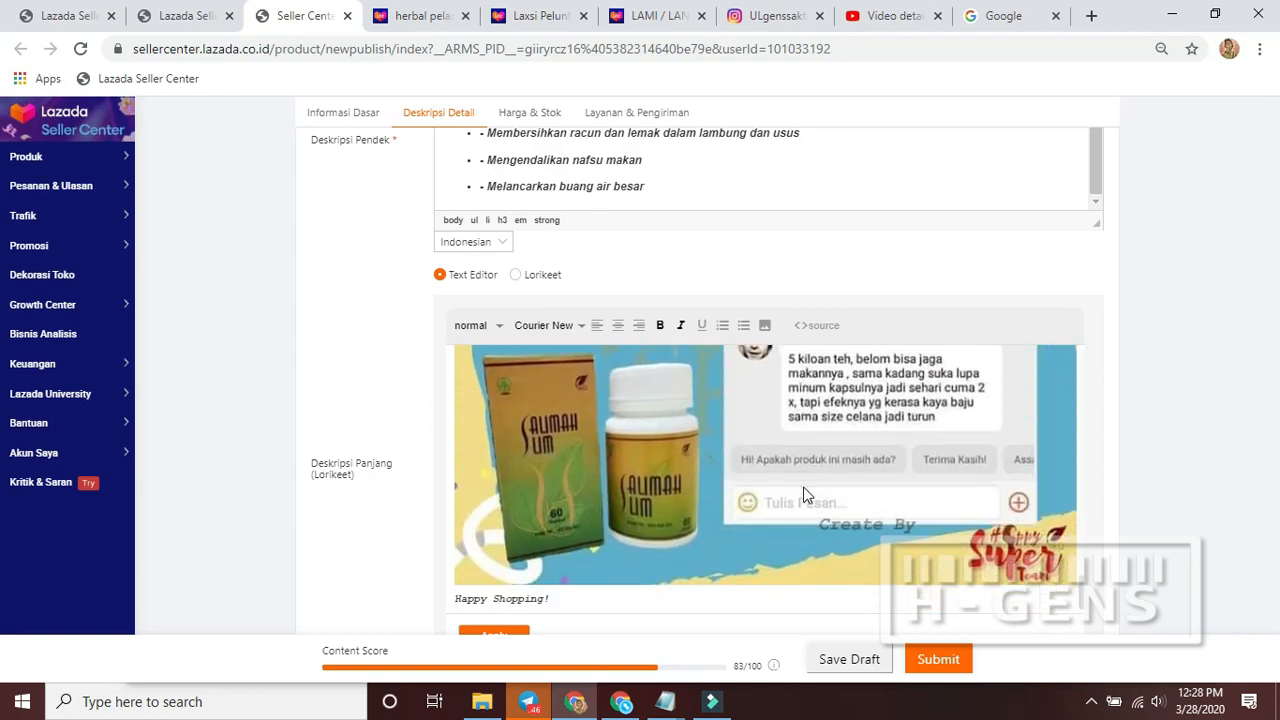
scroll(691, 523, "down", 1)
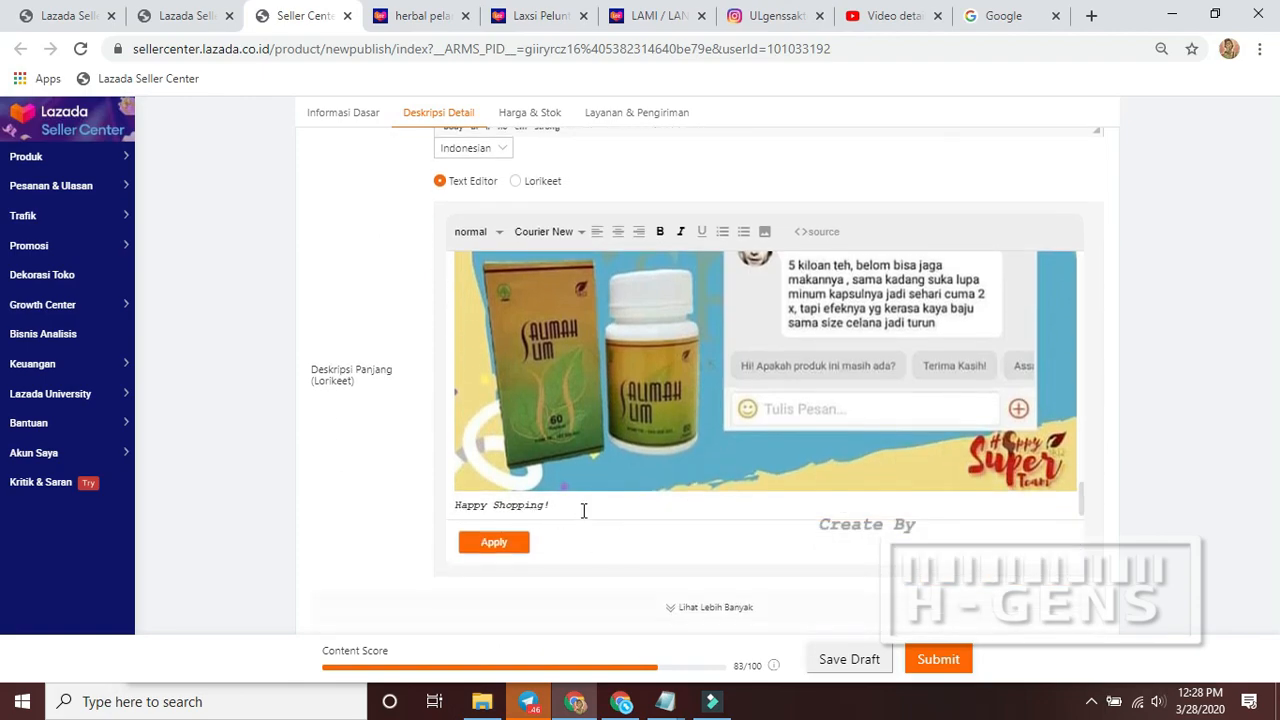
Check the closing "Happy Shopping!" line and apply the finished long description to the listing
left_click_drag(584, 511, 444, 515)
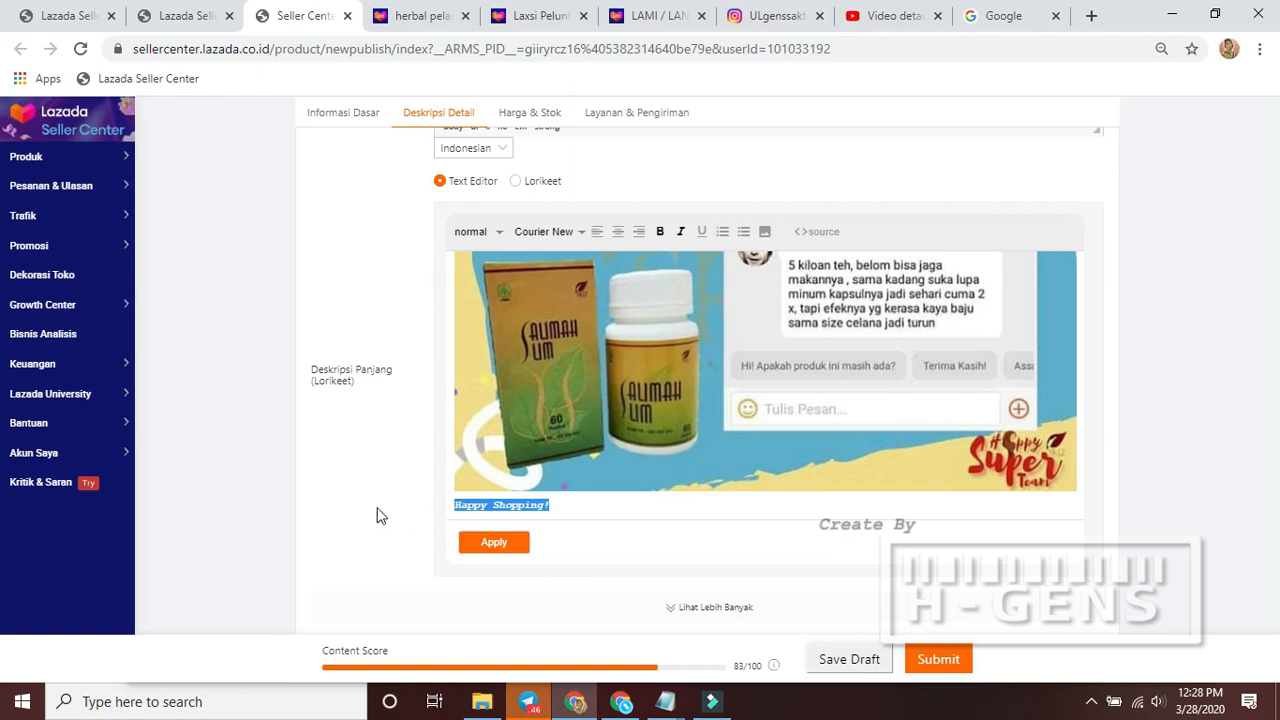
left_click(230, 365)
left_click(498, 543)
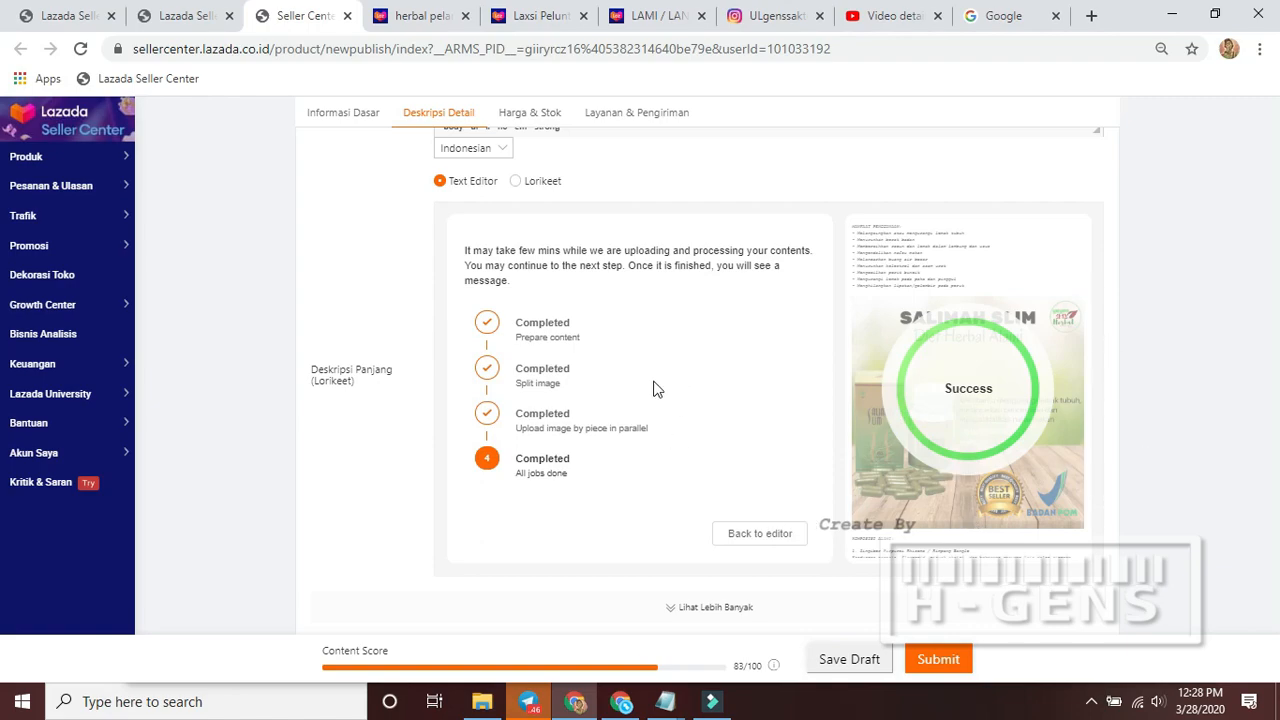
Switch the Deskripsi Panjang from the text editor to the Lorikeet option and show its templates
scroll(652, 389, "up", 2)
left_click(515, 368)
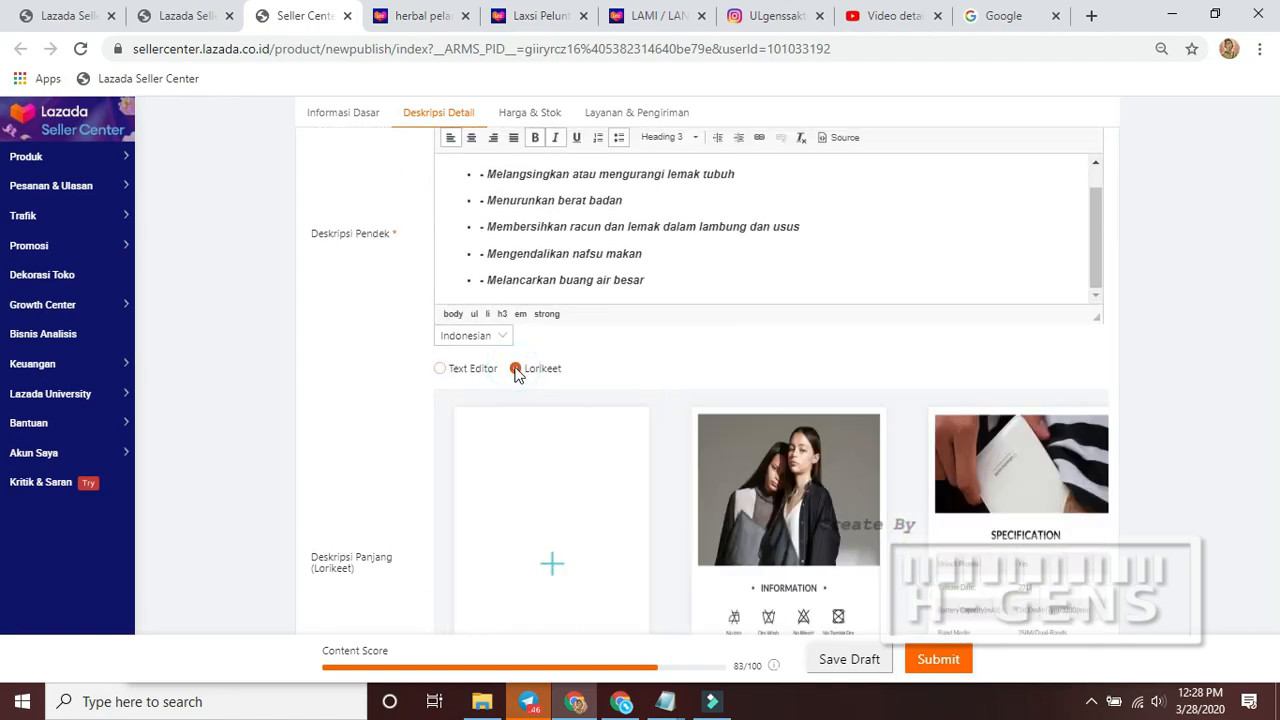
scroll(516, 370, "down", 2)
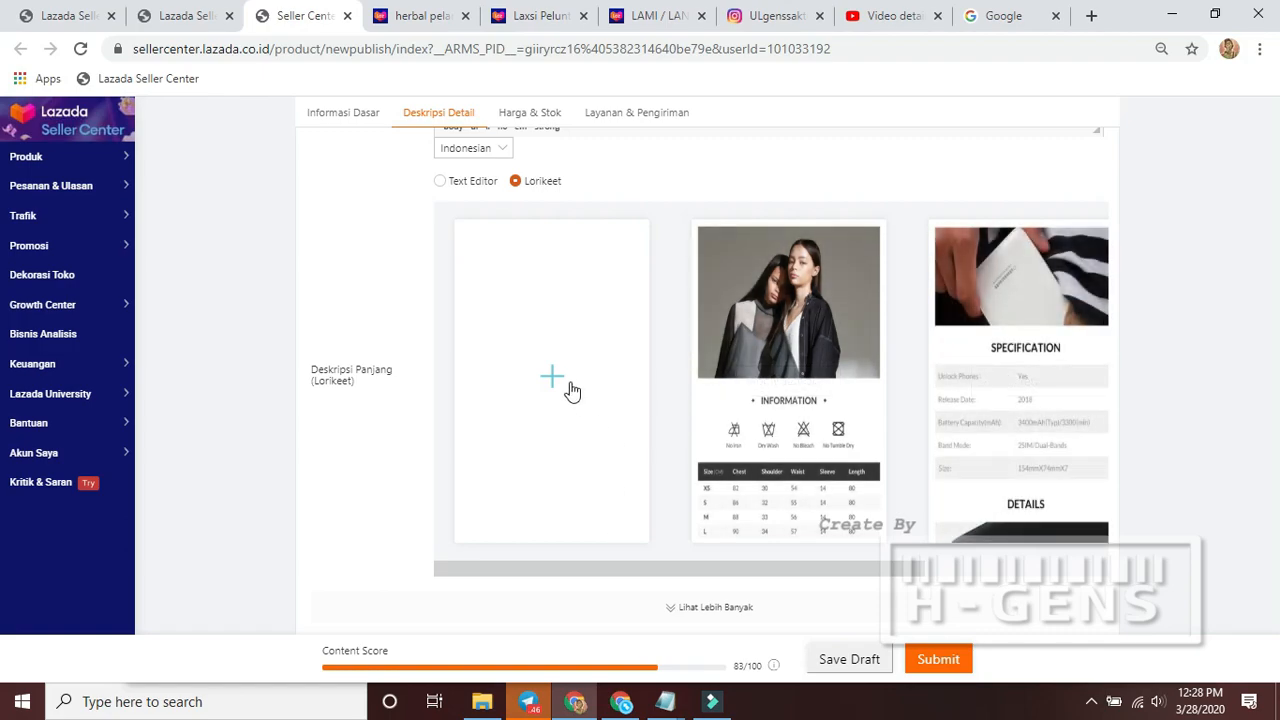
Browse the Lorikeet templates and start a blank decoration for the long description
left_click_drag(834, 568, 1105, 549)
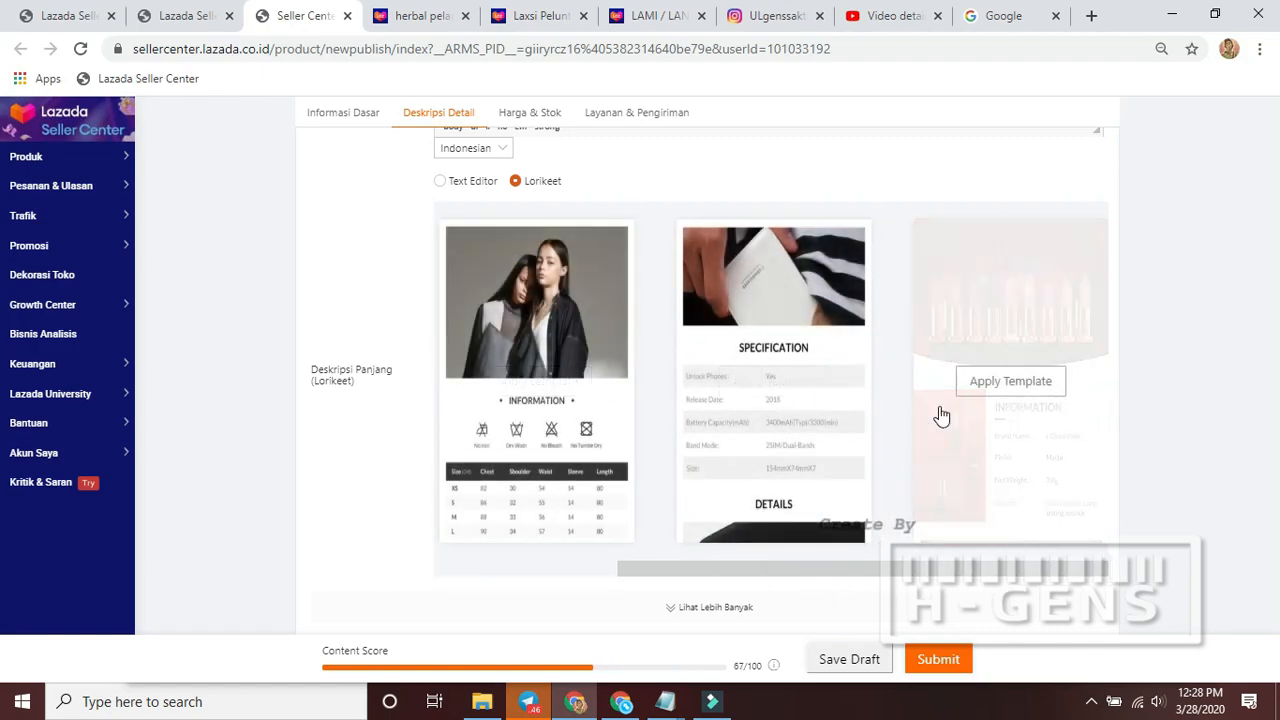
left_click_drag(819, 572, 637, 571)
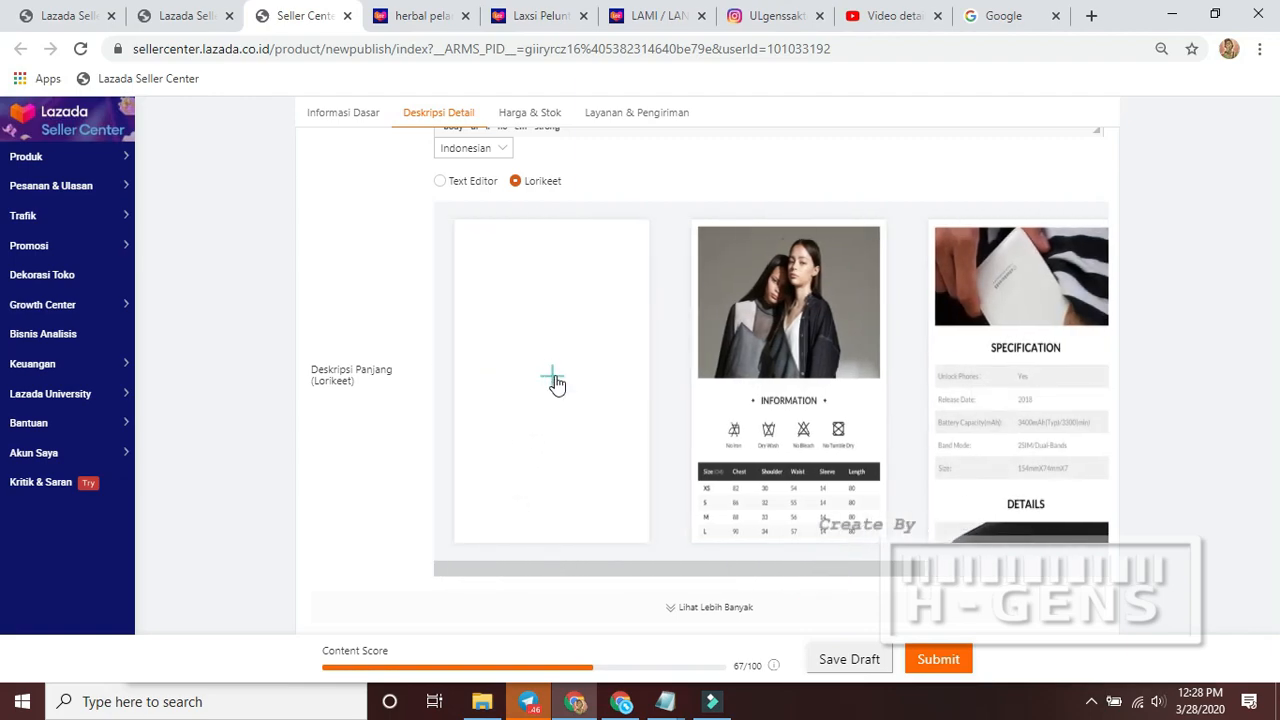
left_click(553, 378)
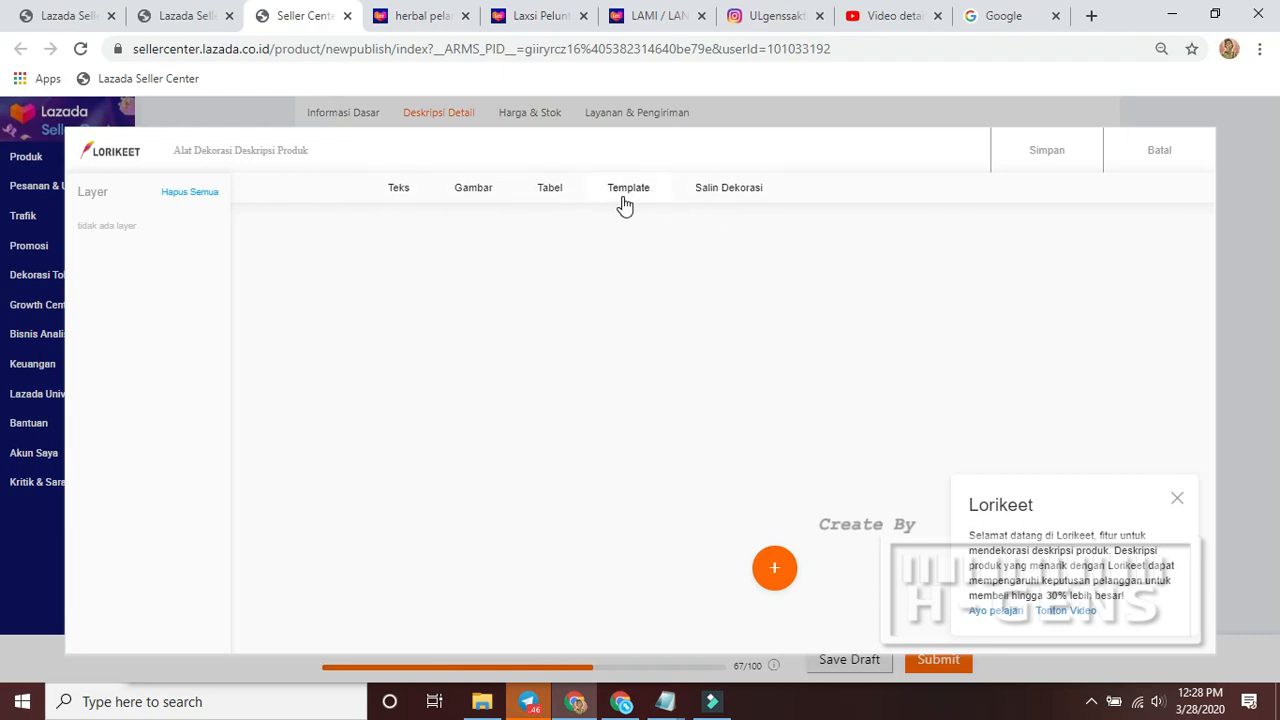
Look through the Lorikeet text, image, table, template and copy-decoration options available for building the description
left_click(402, 196)
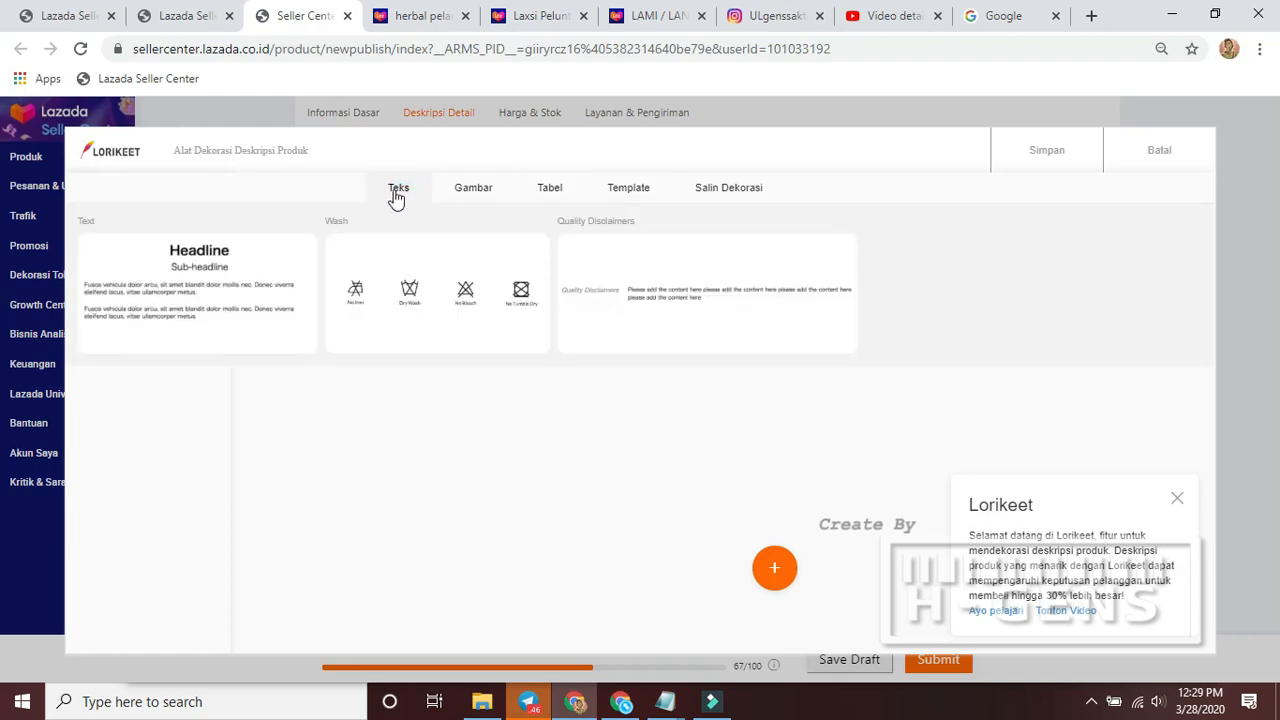
left_click(464, 197)
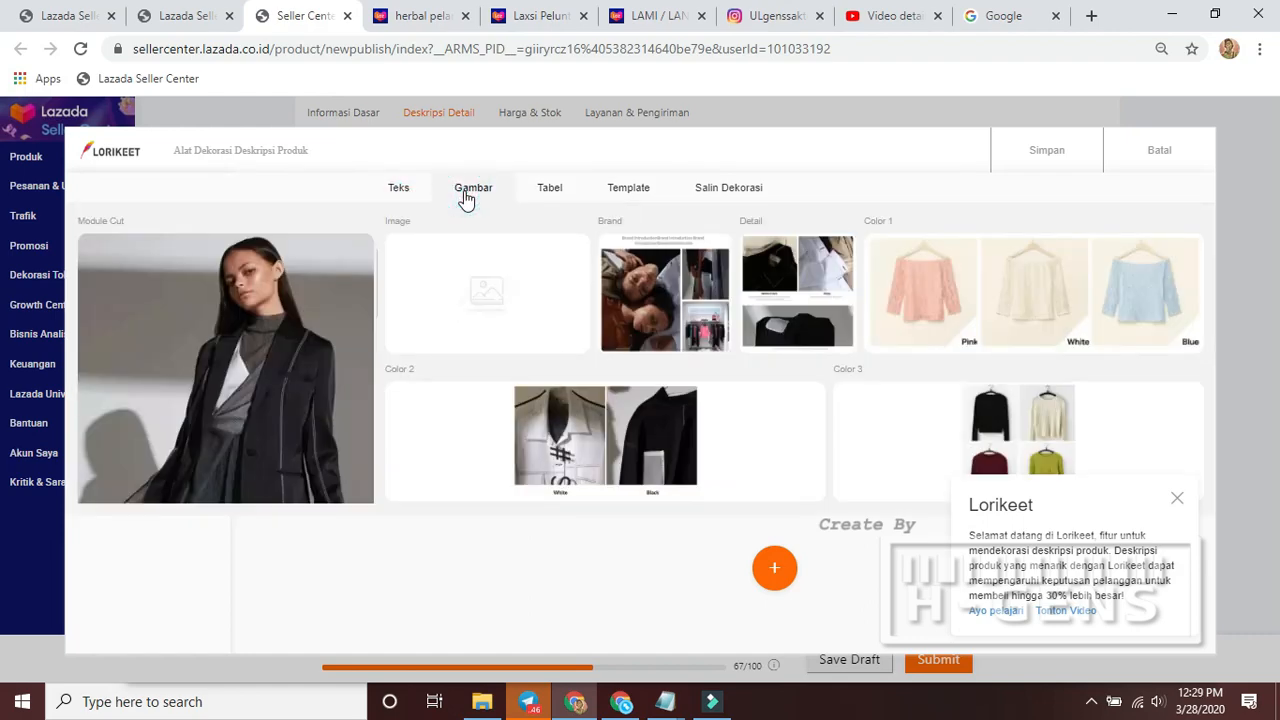
left_click(556, 186)
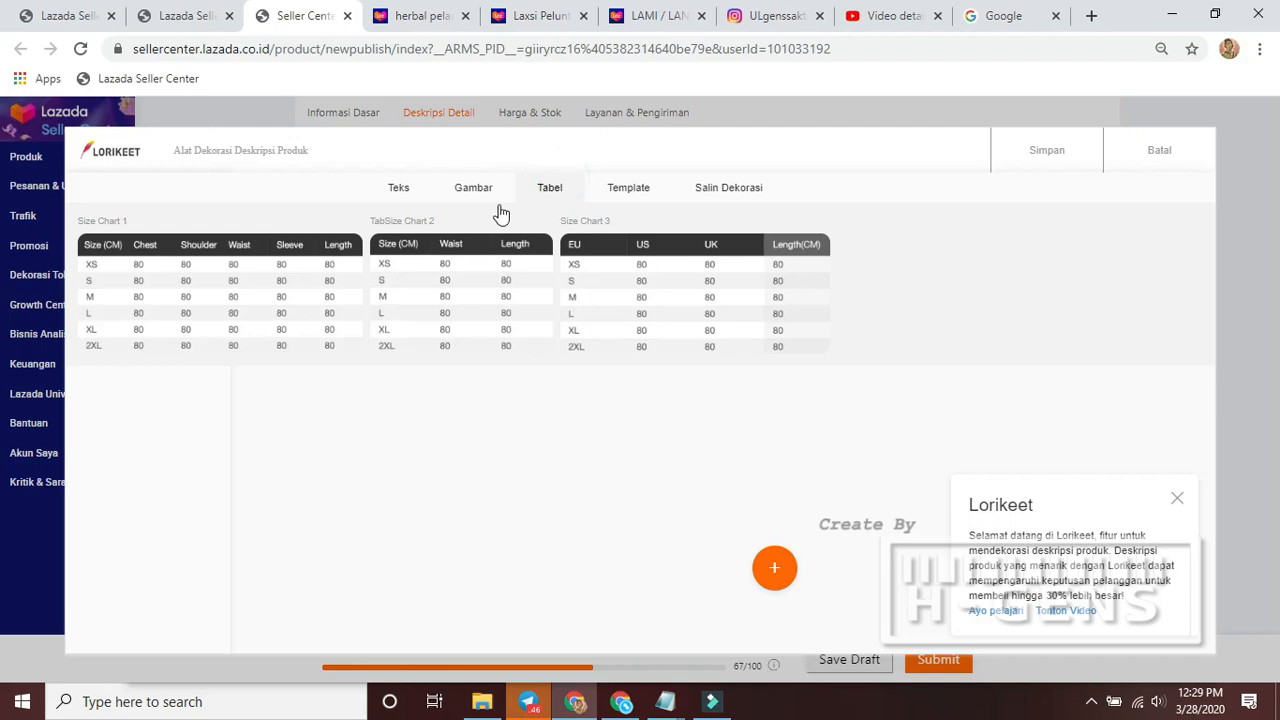
left_click(637, 188)
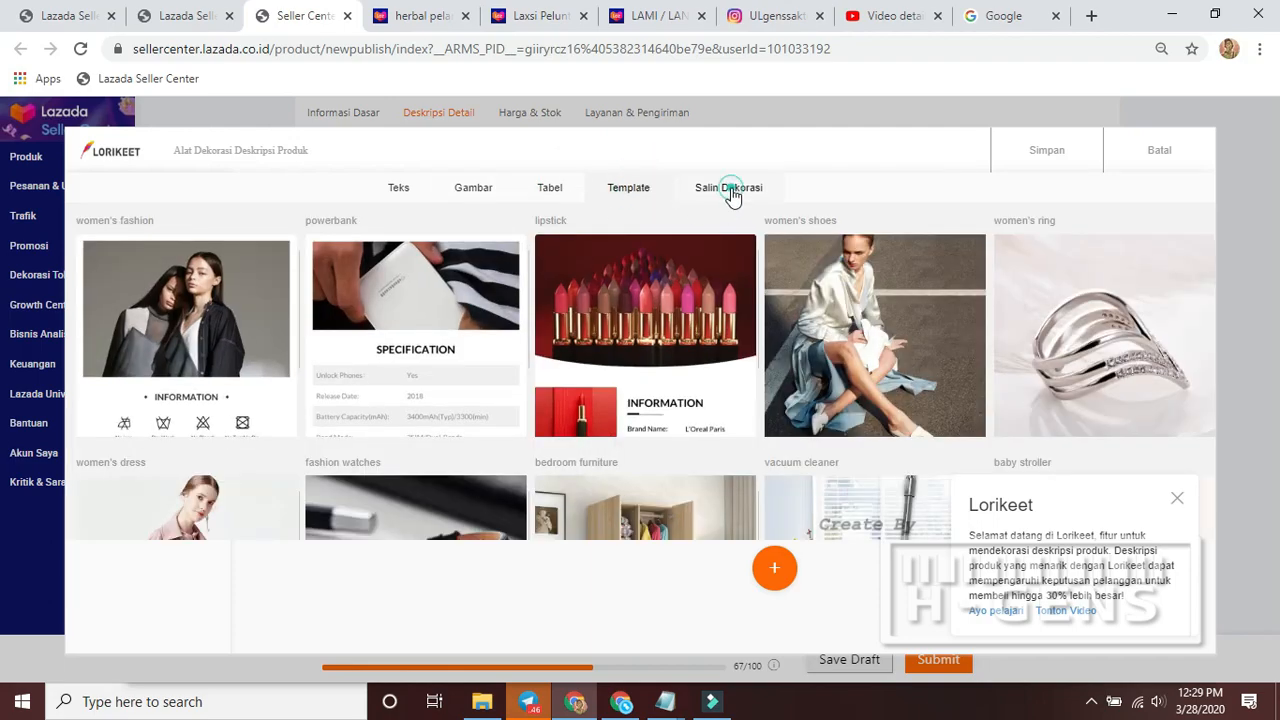
left_click(730, 195)
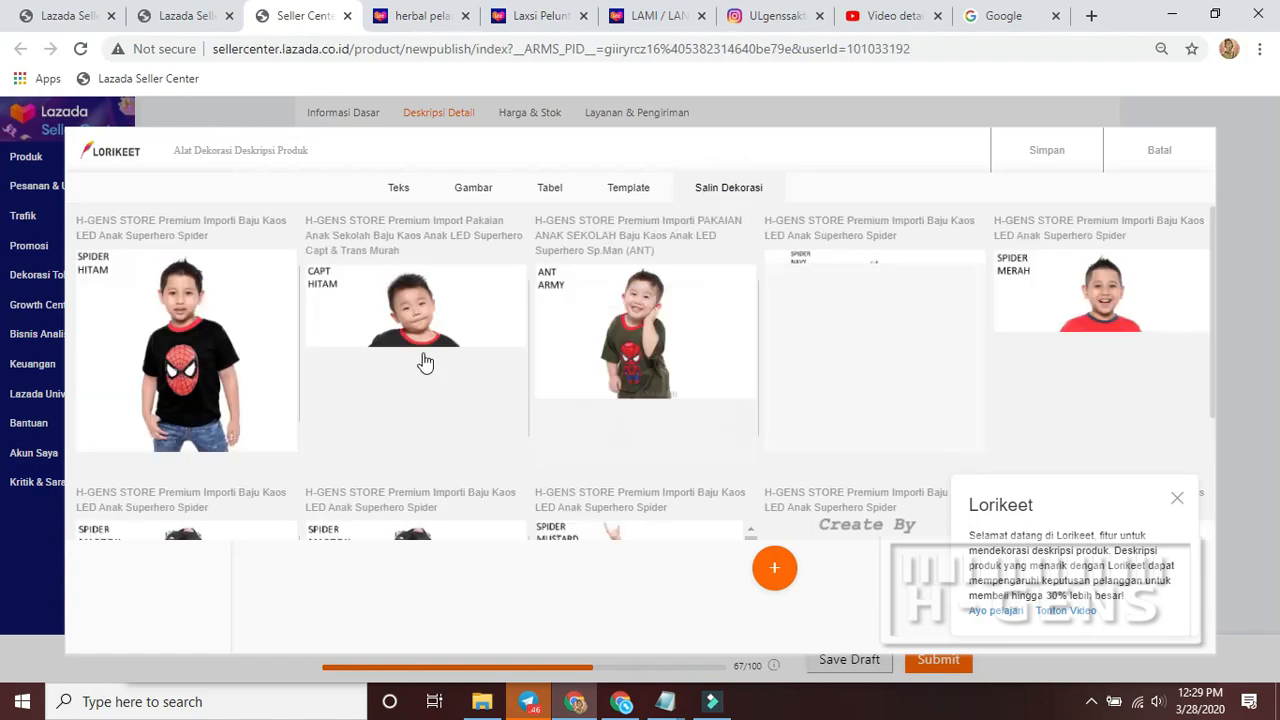
scroll(778, 450, "down", 2)
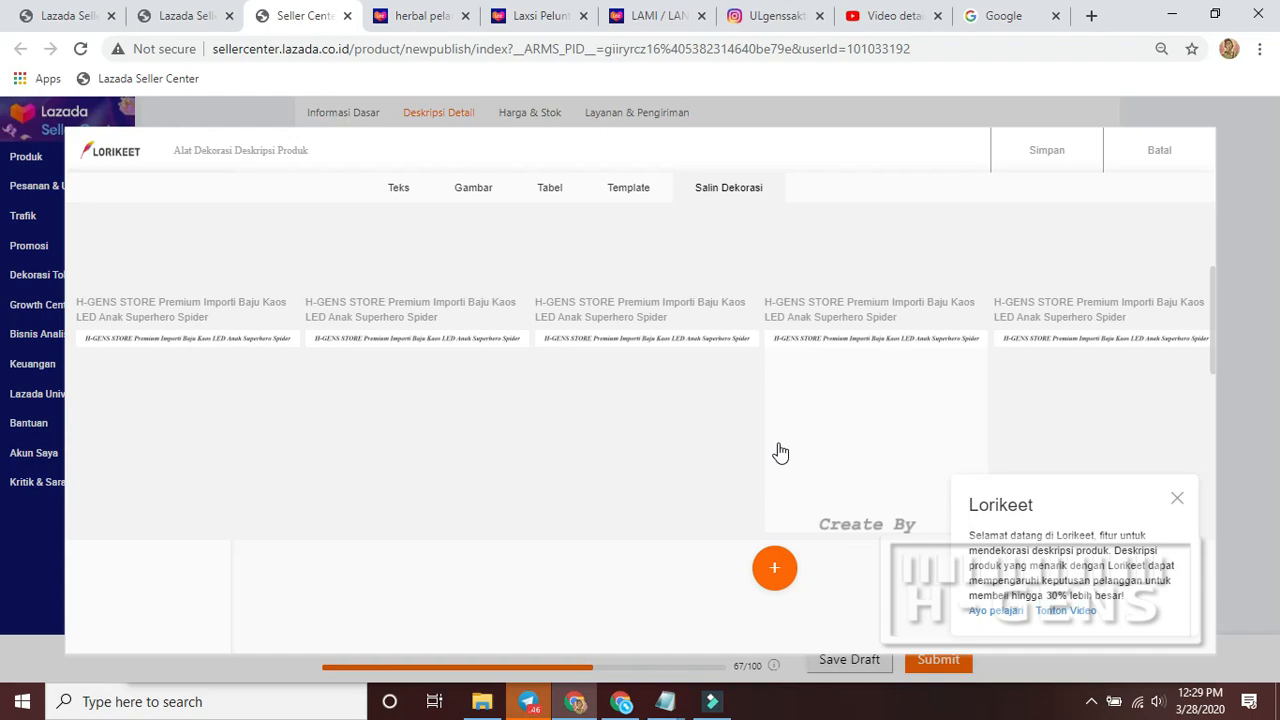
scroll(780, 452, "up", 2)
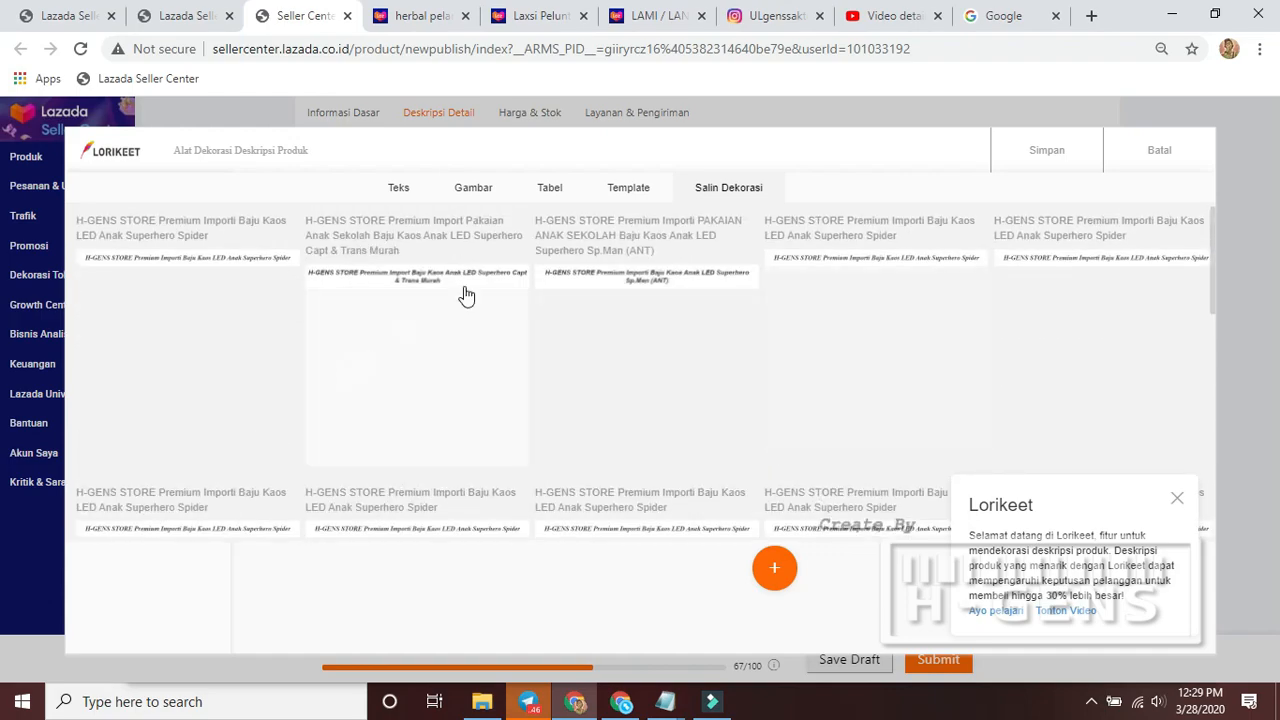
left_click(399, 190)
left_click(475, 192)
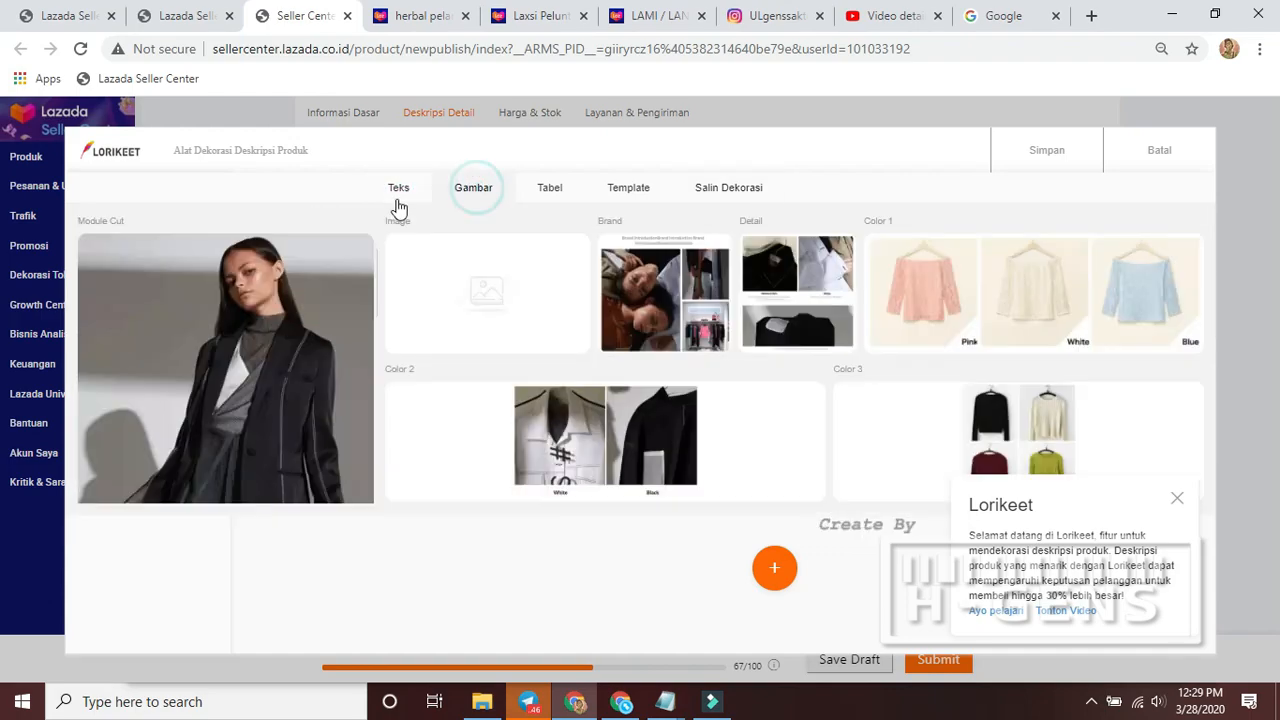
left_click(397, 192)
Add an image module to the blank decoration and upload the Salimah Slim product picture "OBAT PELANGSING HERBAL (1)" into it
left_click(776, 570)
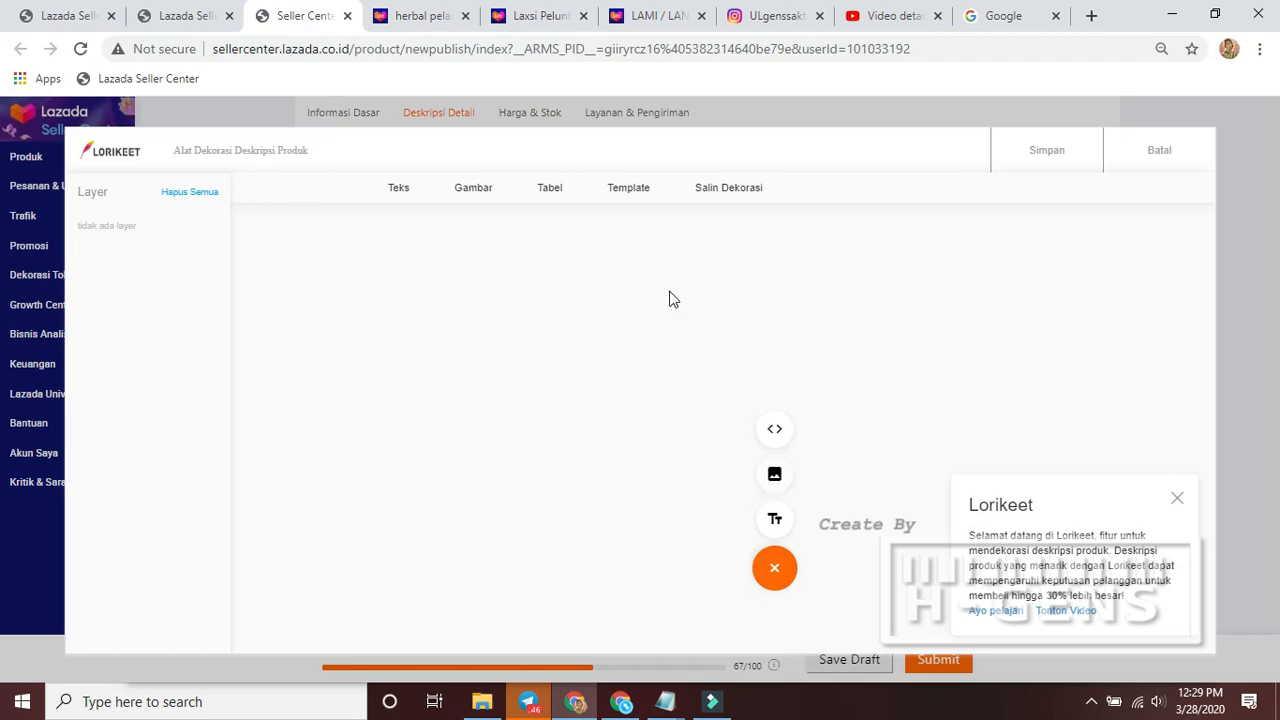
left_click(775, 479)
left_click(480, 355)
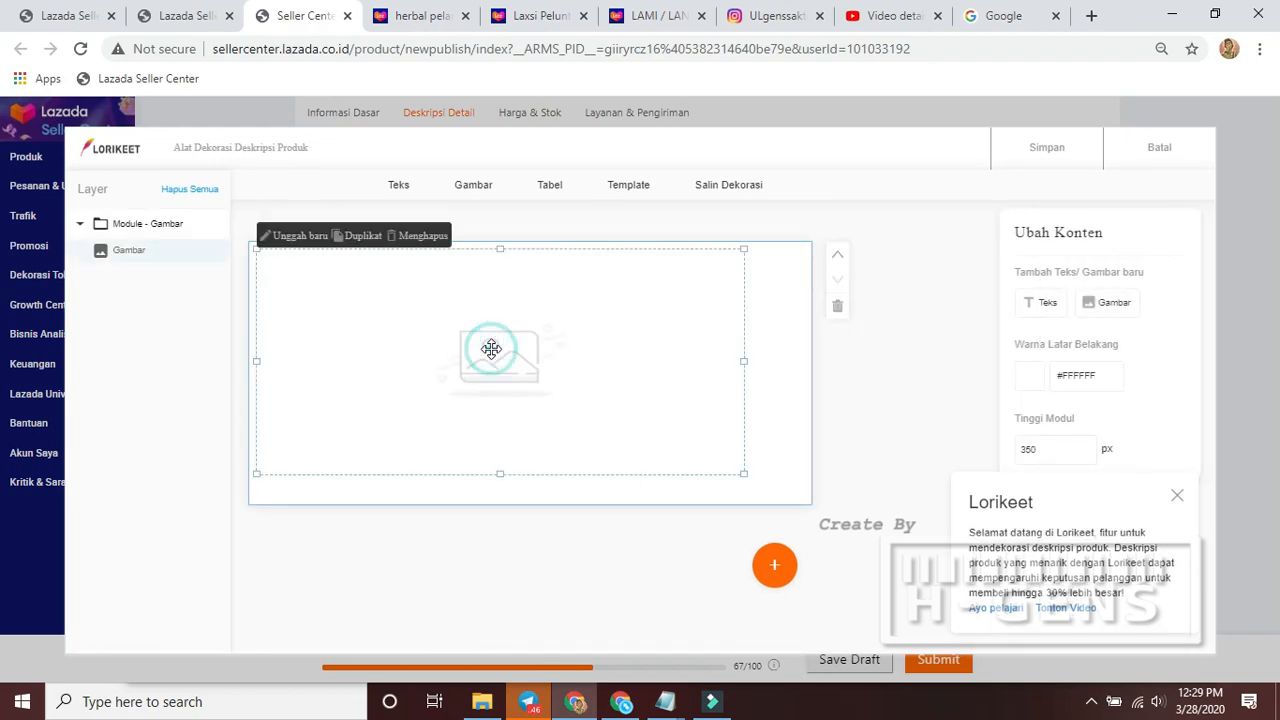
left_click(301, 240)
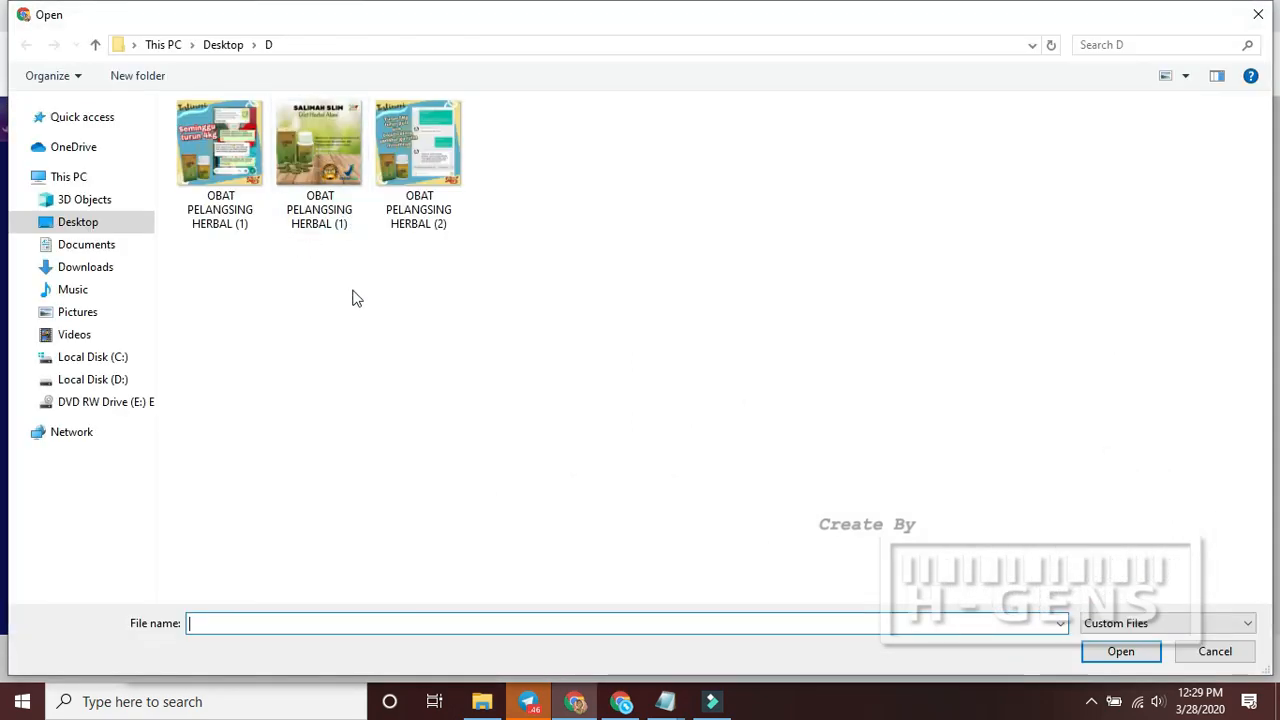
double_click(315, 159)
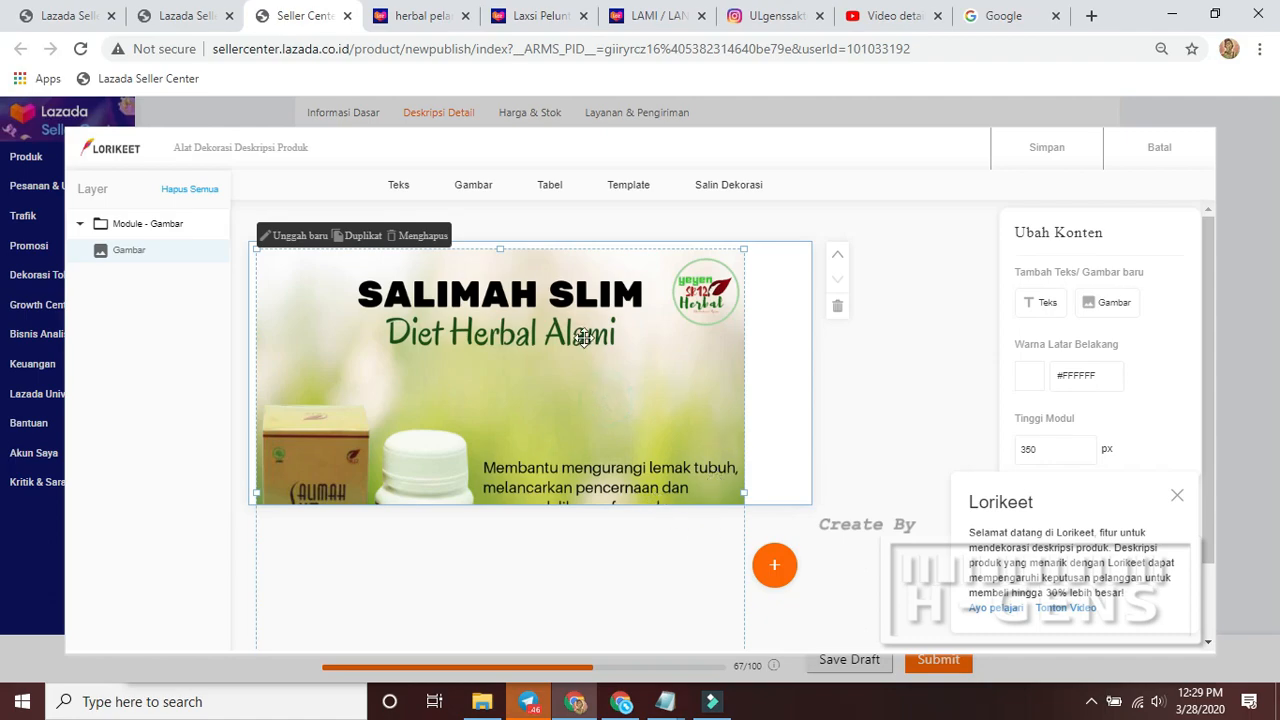
Enlarge the Salimah Slim picture from its opposite corners until it spans the full width of the first image module
left_click_drag(263, 251, 246, 243)
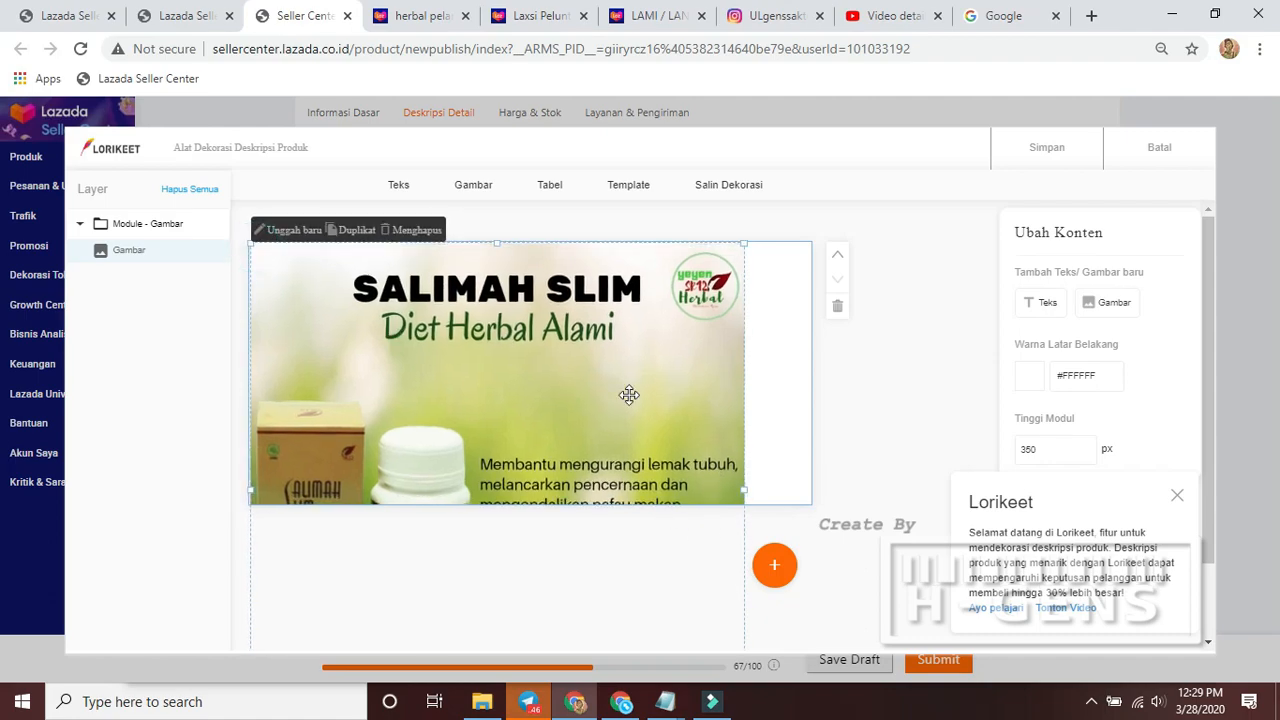
scroll(628, 394, "down", 1)
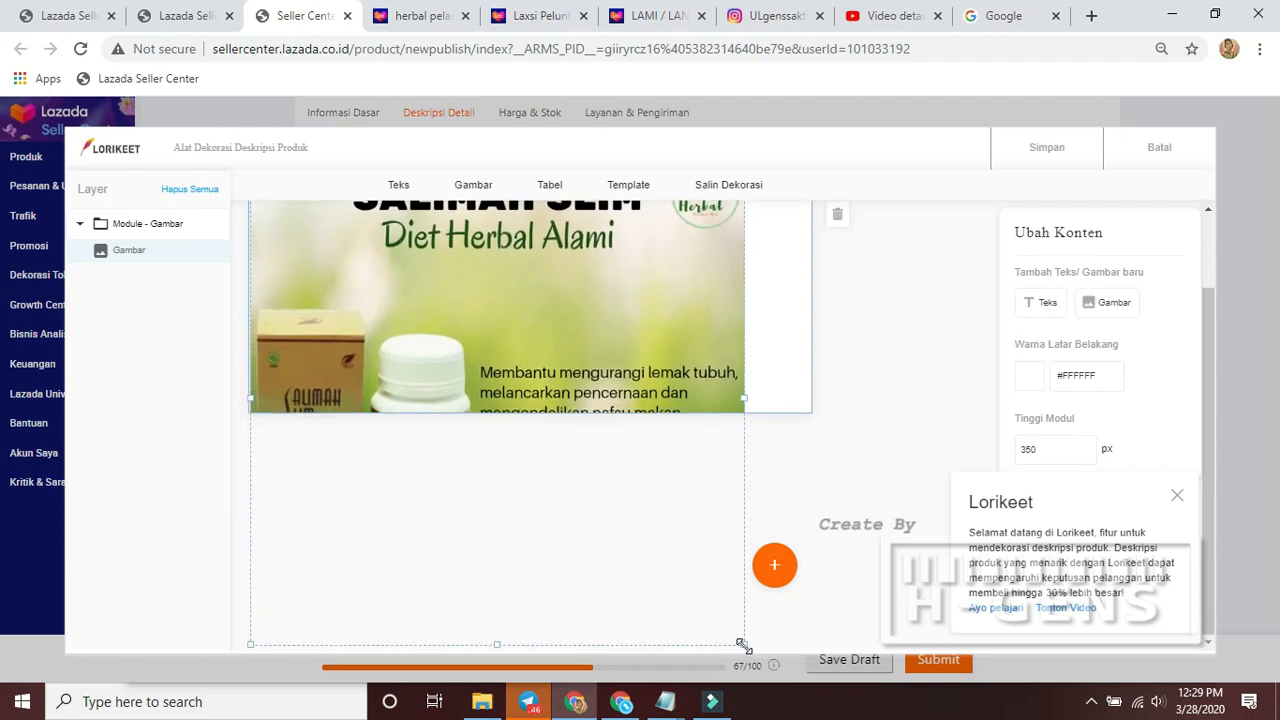
left_click_drag(741, 644, 806, 716)
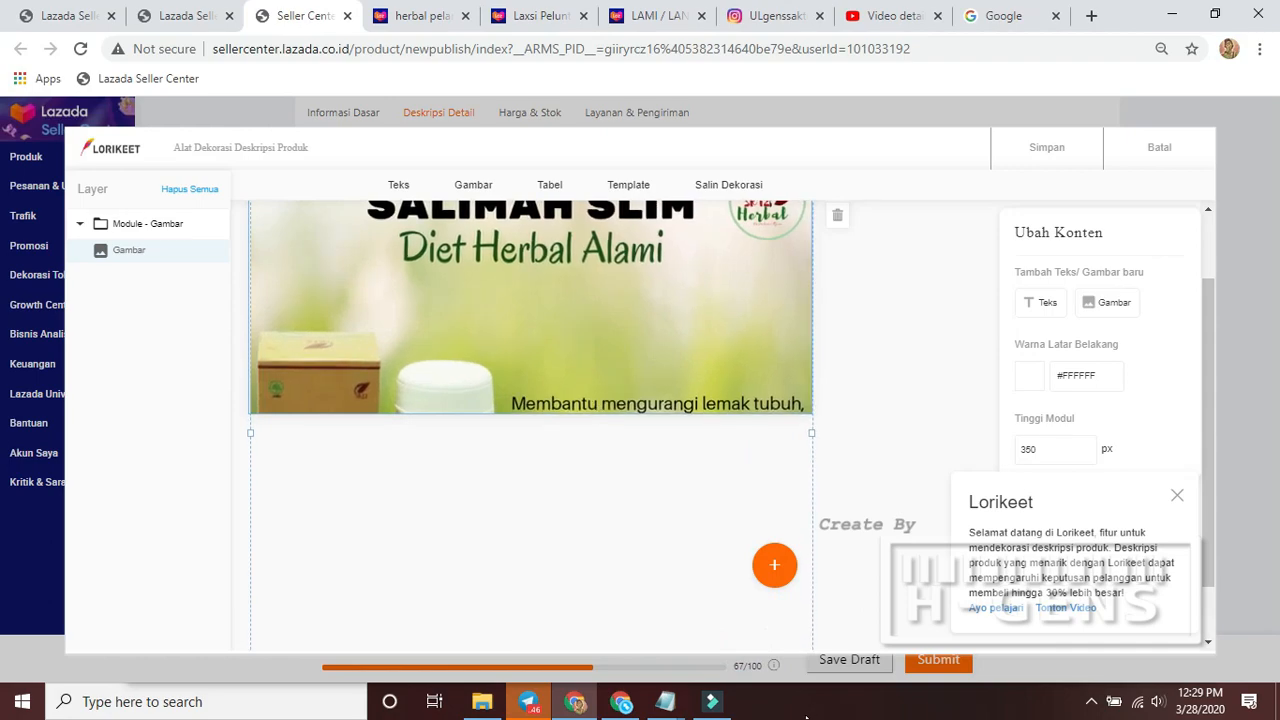
left_click(774, 565)
left_click(777, 474)
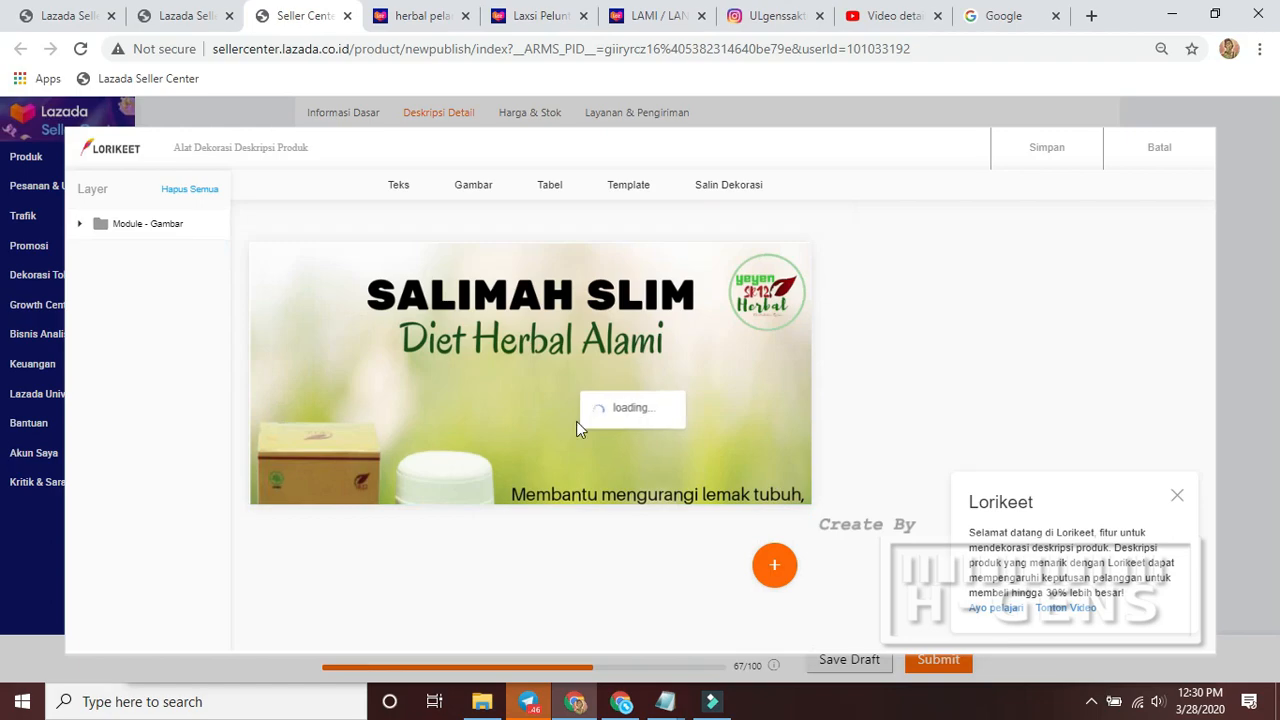
left_click(491, 475)
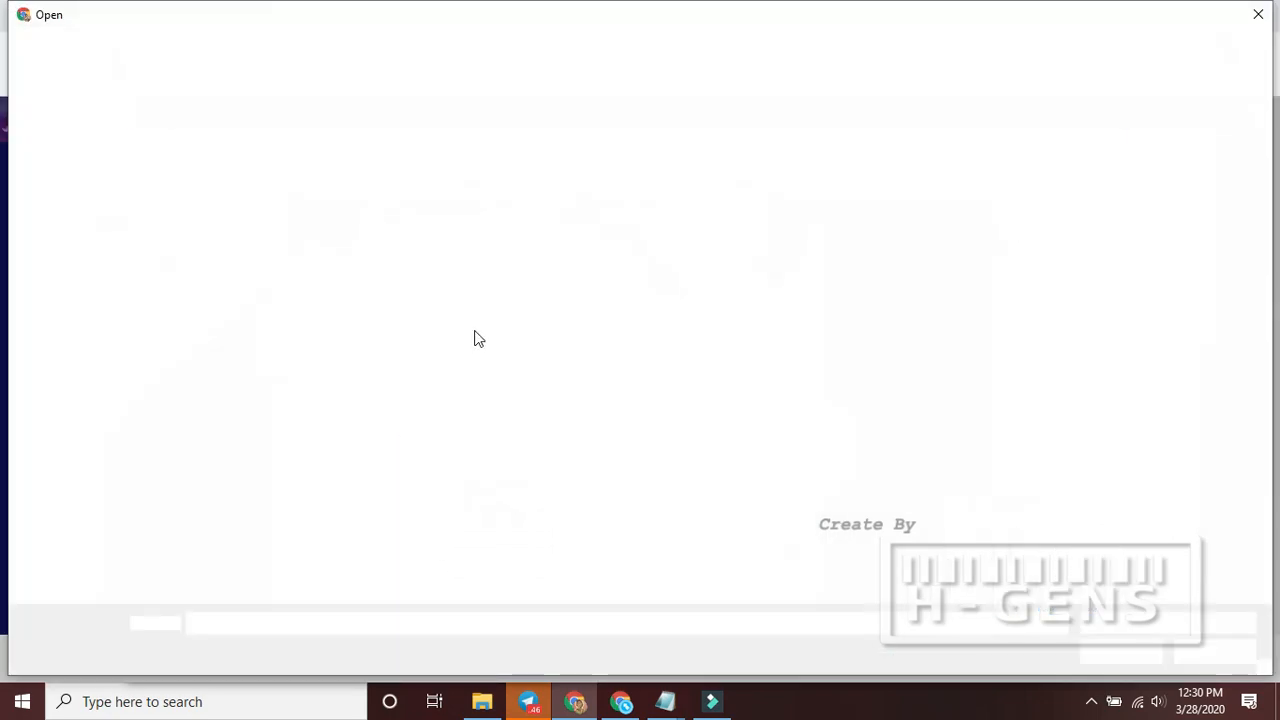
left_click(322, 132)
double_click(322, 132)
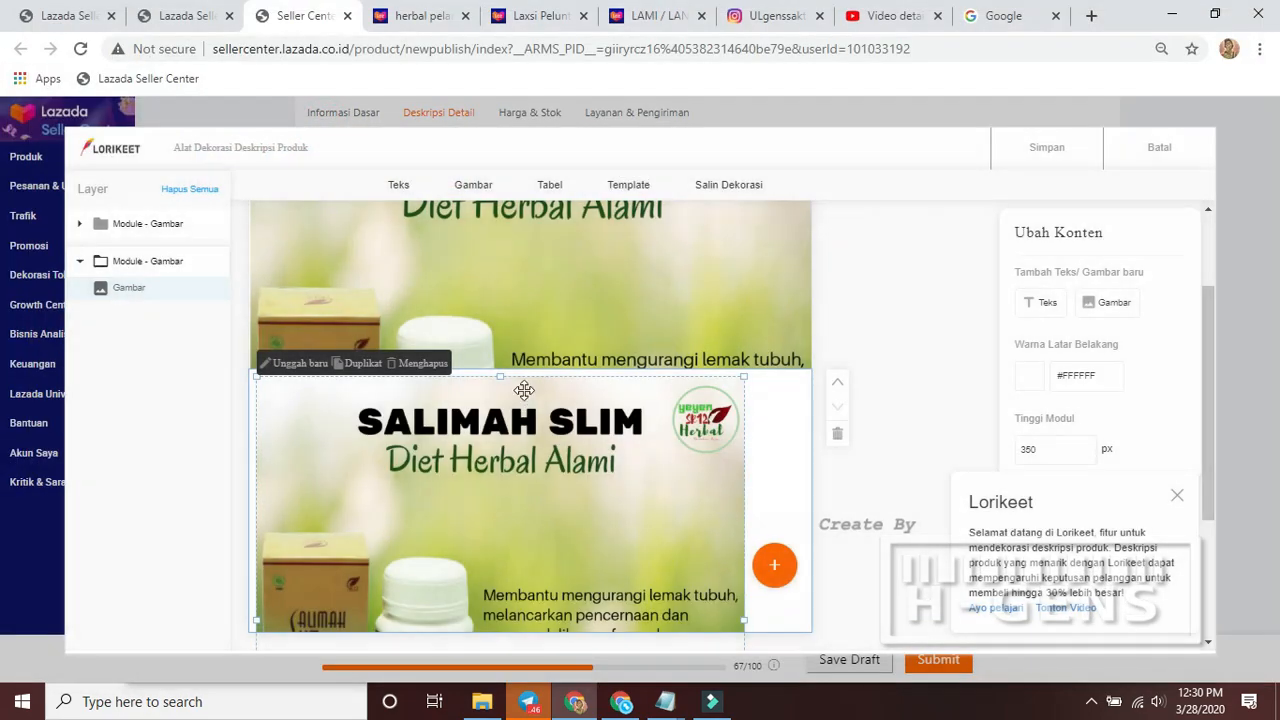
Enlarge the second picture to the module's full width and shift it up so its lower half continues the first picture
left_click_drag(252, 370, 245, 363)
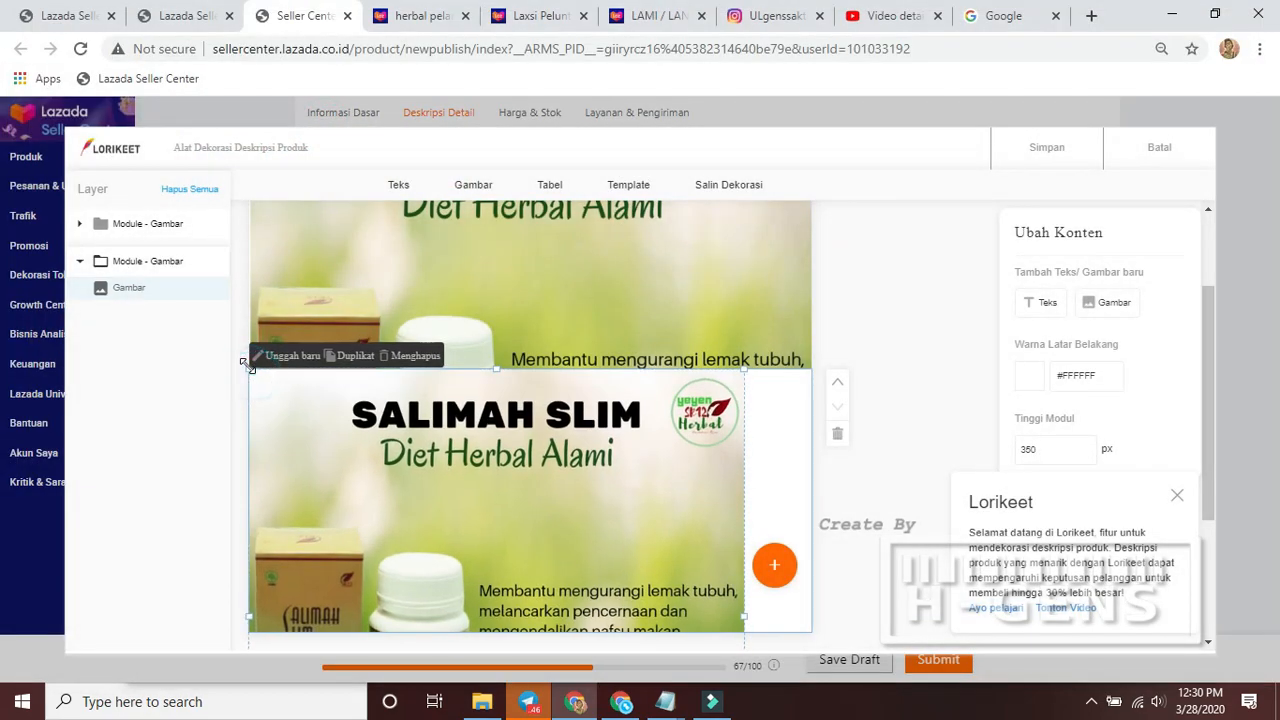
scroll(734, 534, "down", 2)
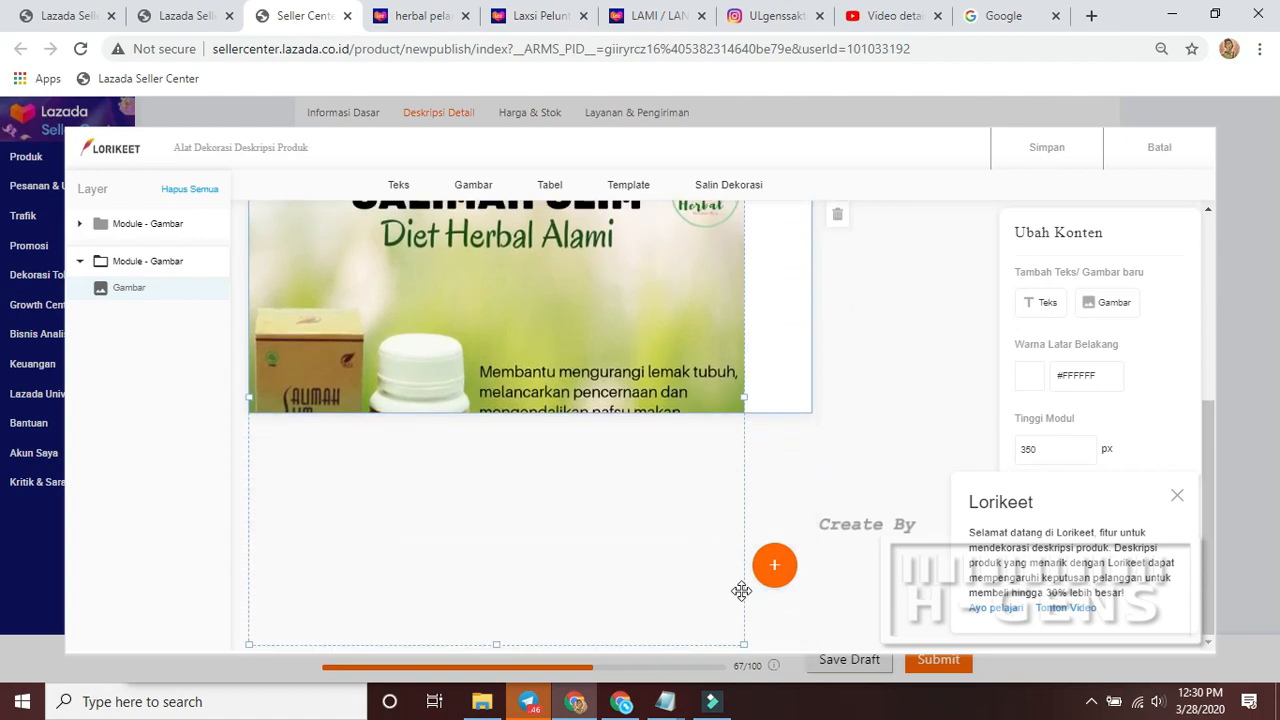
left_click_drag(757, 666, 787, 712)
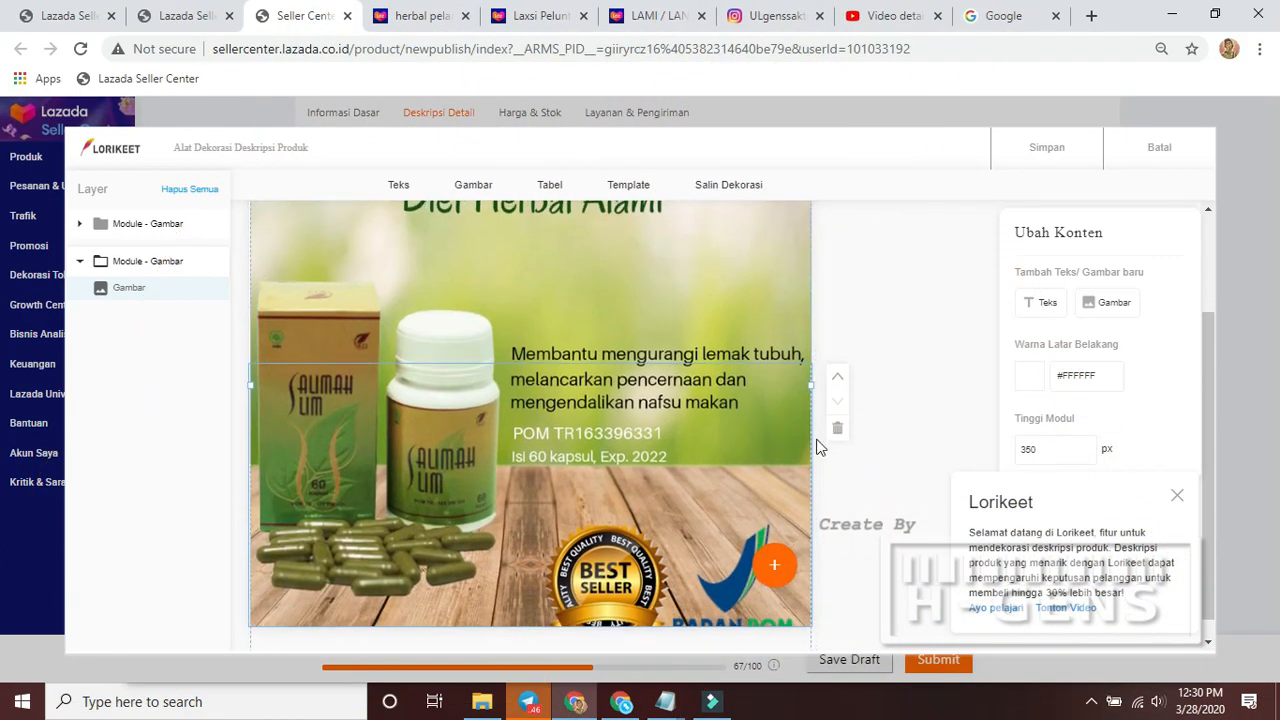
Add a text module below the images and replace its placeholder with the MANFAAT PENGGUNAAN list copied from the Tokopedia product description
left_click(780, 566)
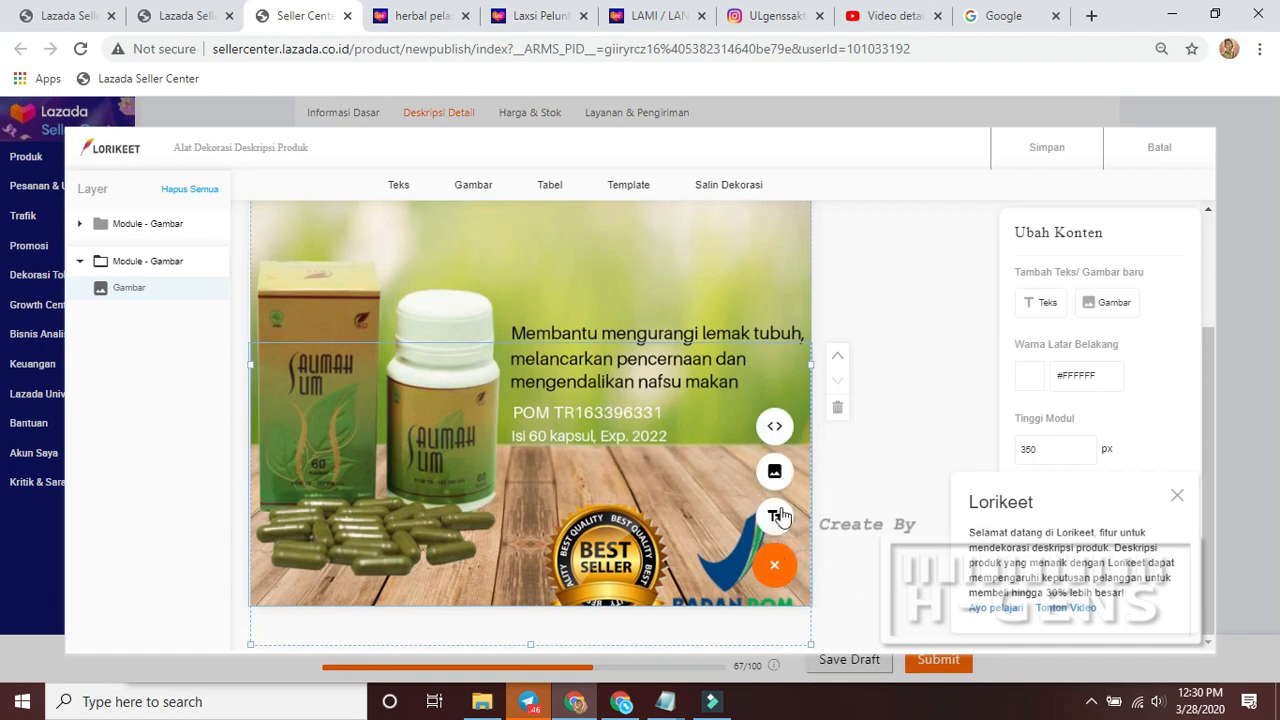
left_click(775, 517)
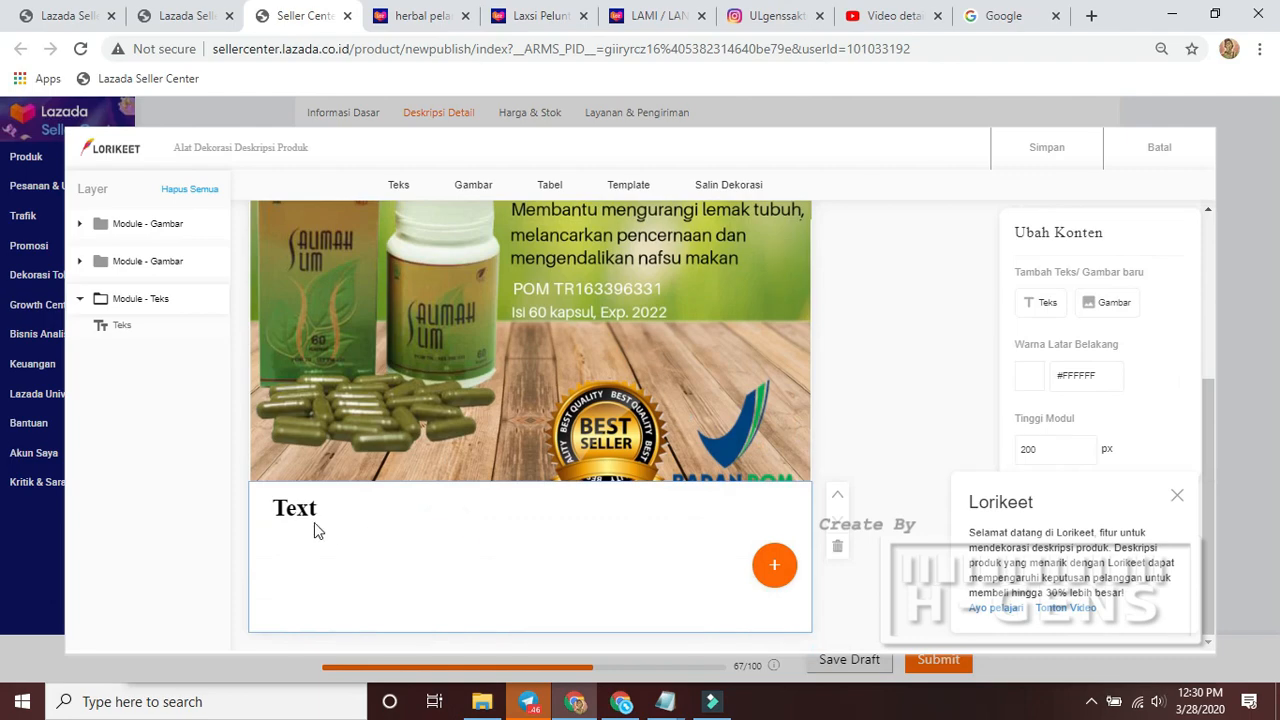
double_click(296, 507)
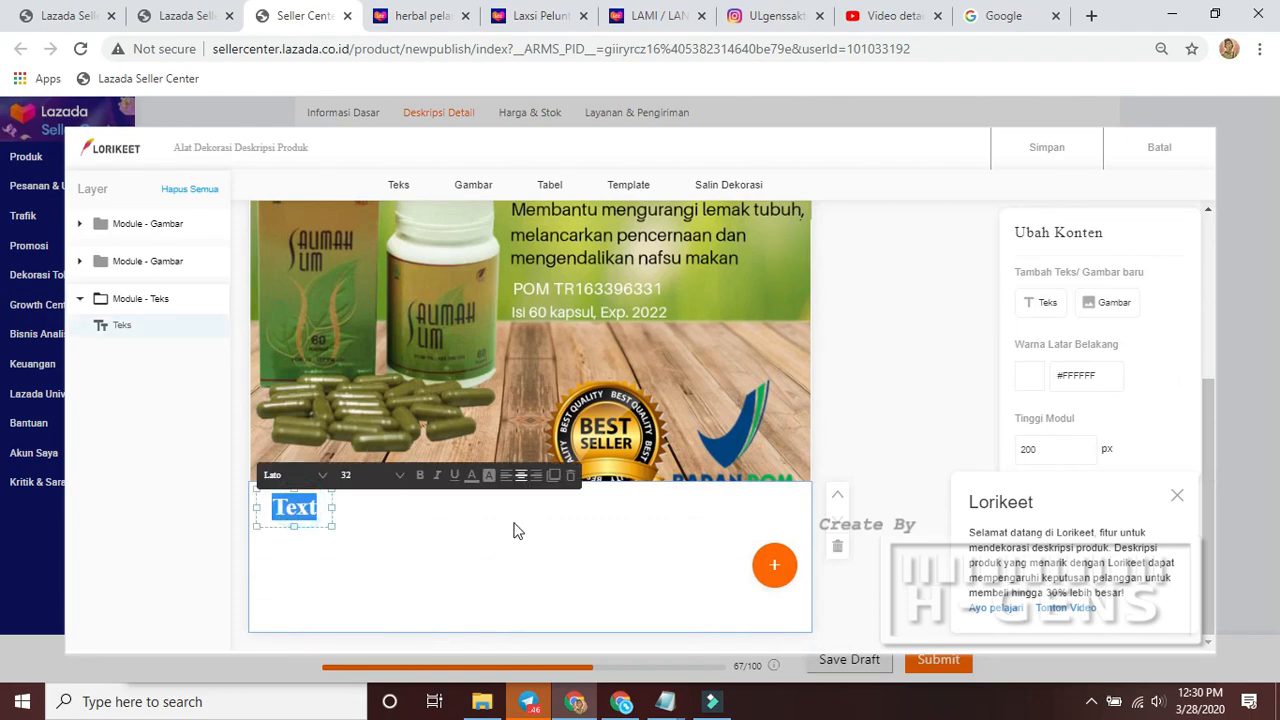
key("alt+Tab")
left_click(184, 314)
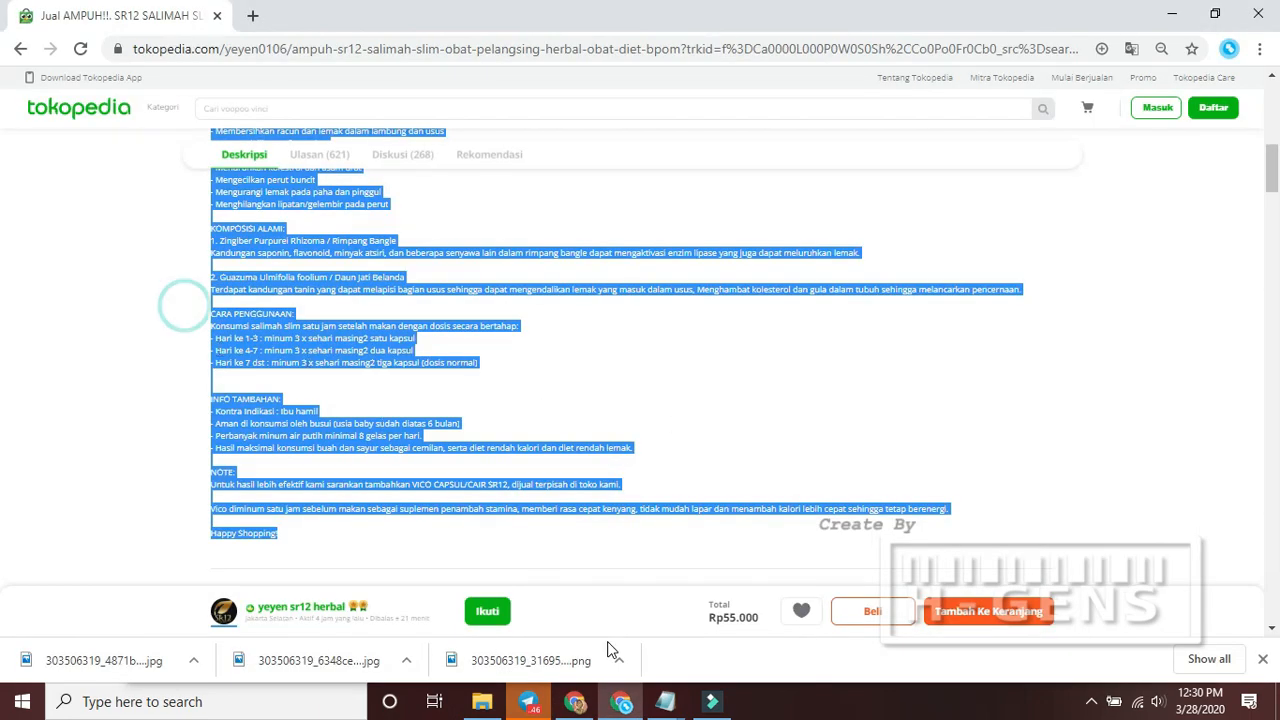
left_click(343, 425)
scroll(324, 365, "up", 1)
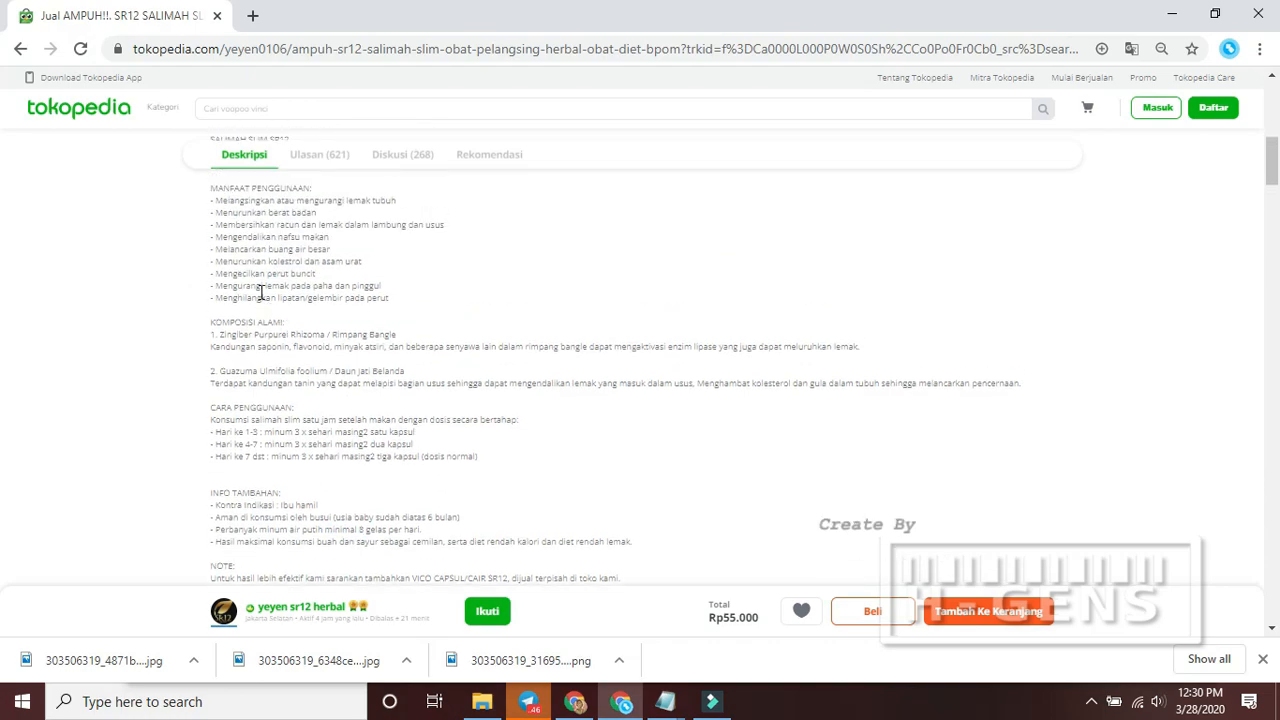
left_click_drag(212, 185, 390, 297)
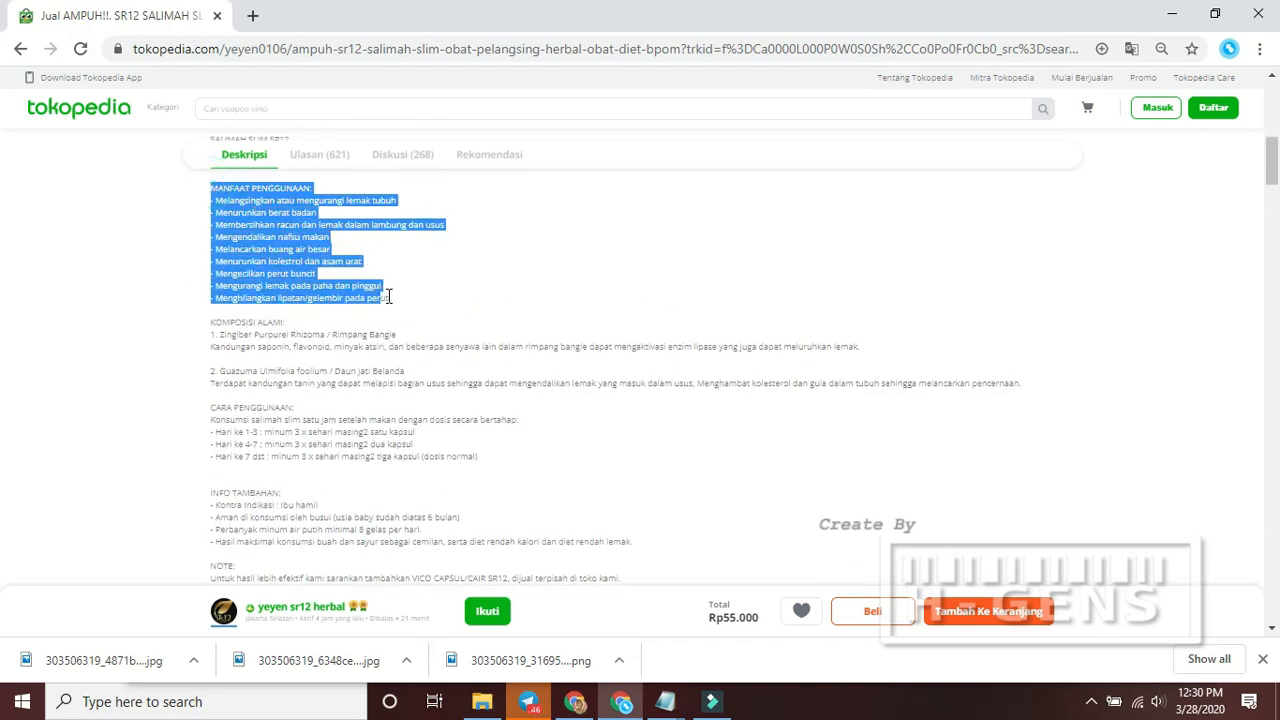
key("alt+Tab")
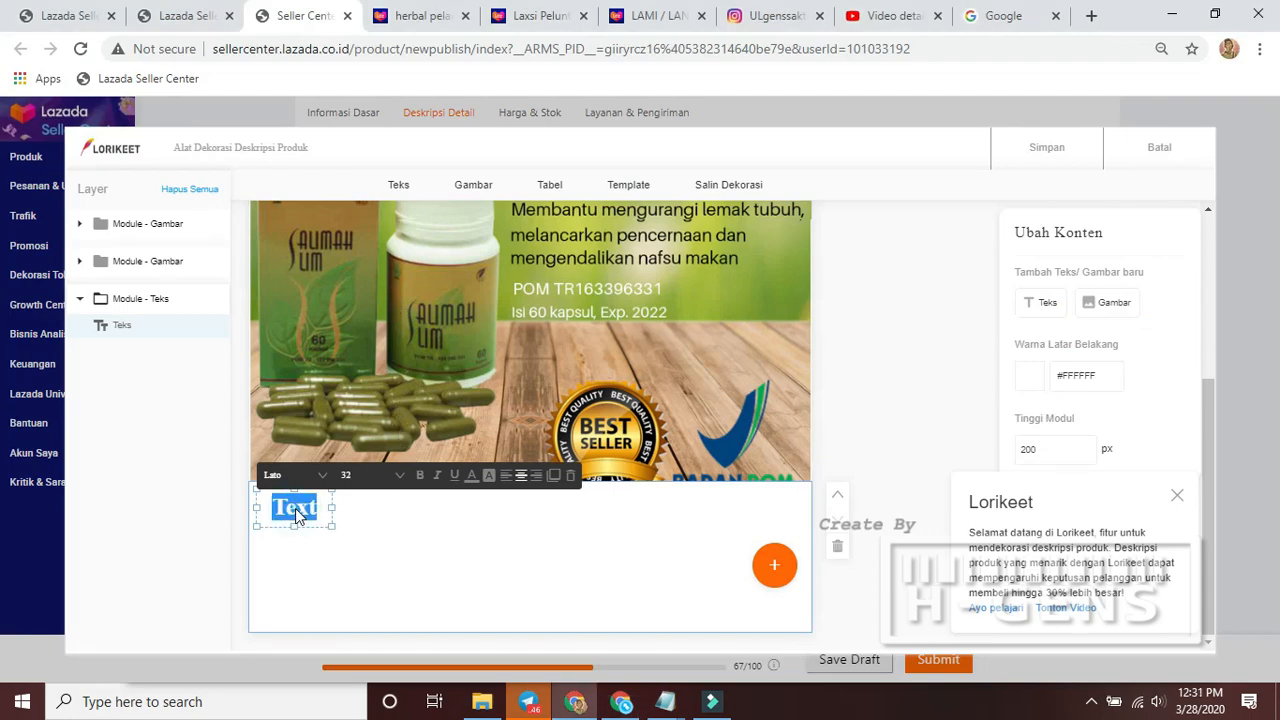
key("ctrl+v")
Stretch the MANFAAT PENGGUNAAN text box to fill its module and format the text at size 16, left-aligned
left_click_drag(710, 627, 812, 622)
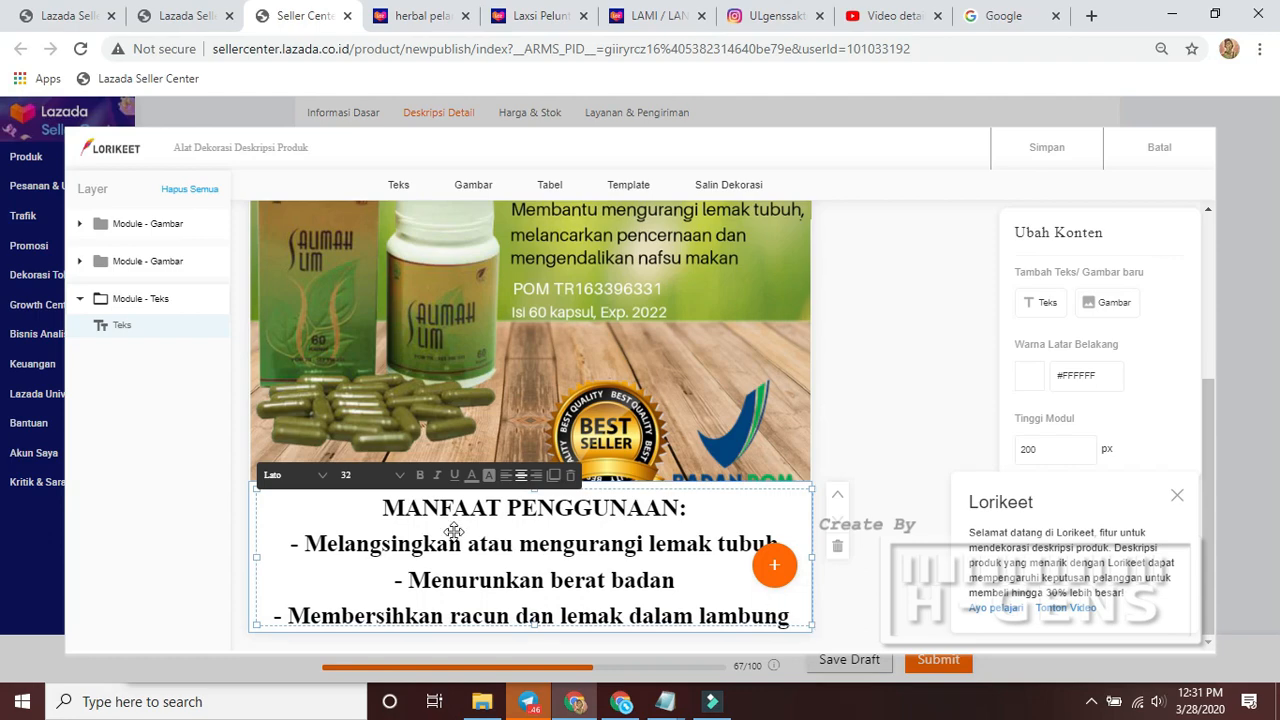
left_click(378, 480)
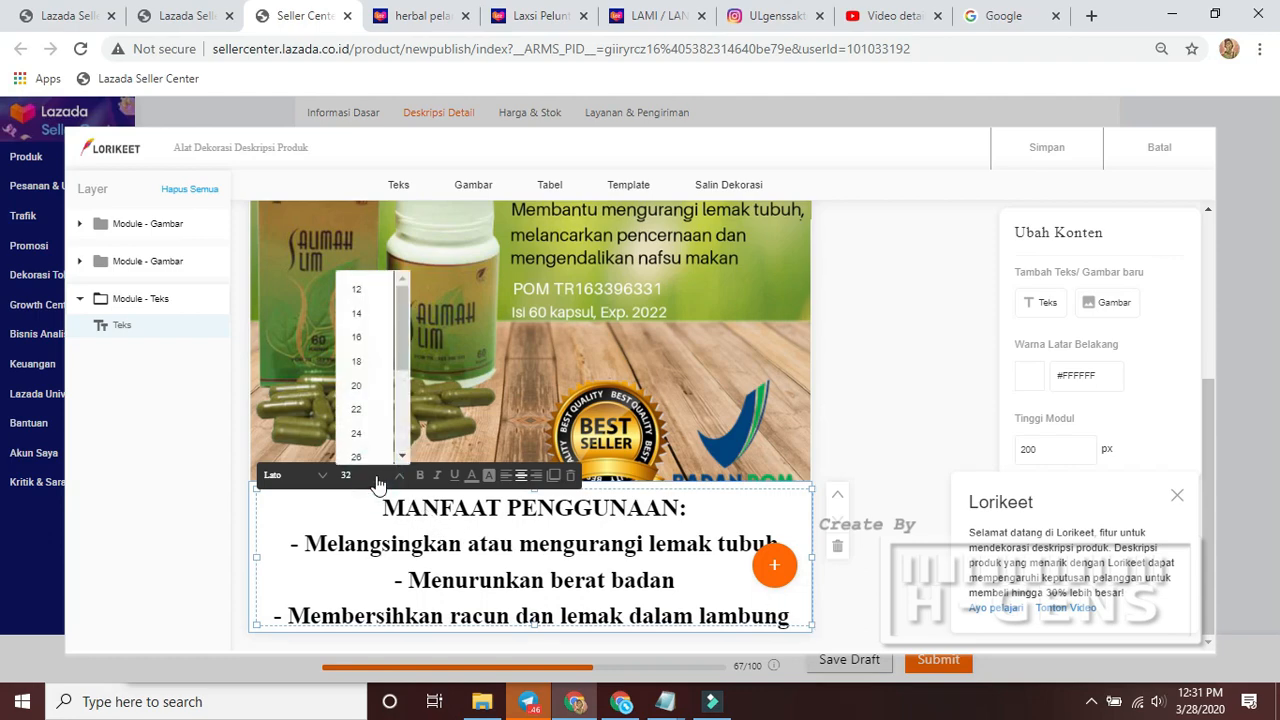
left_click(373, 347)
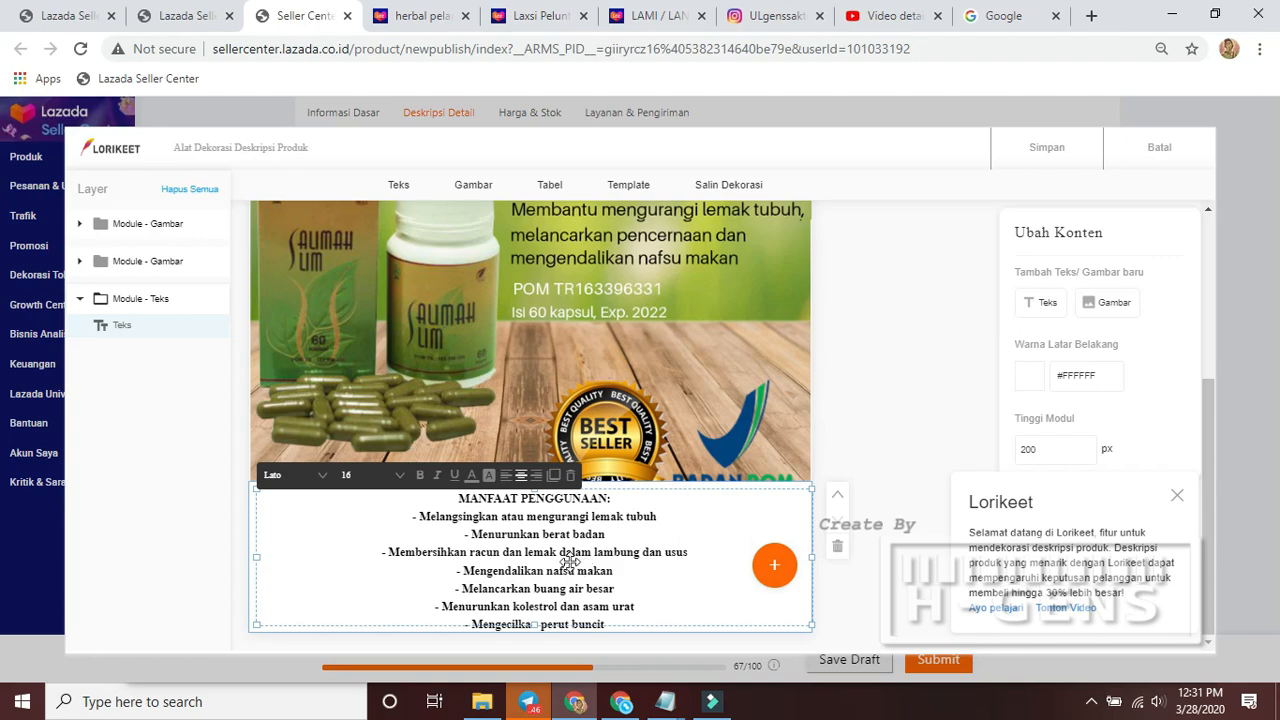
left_click(505, 476)
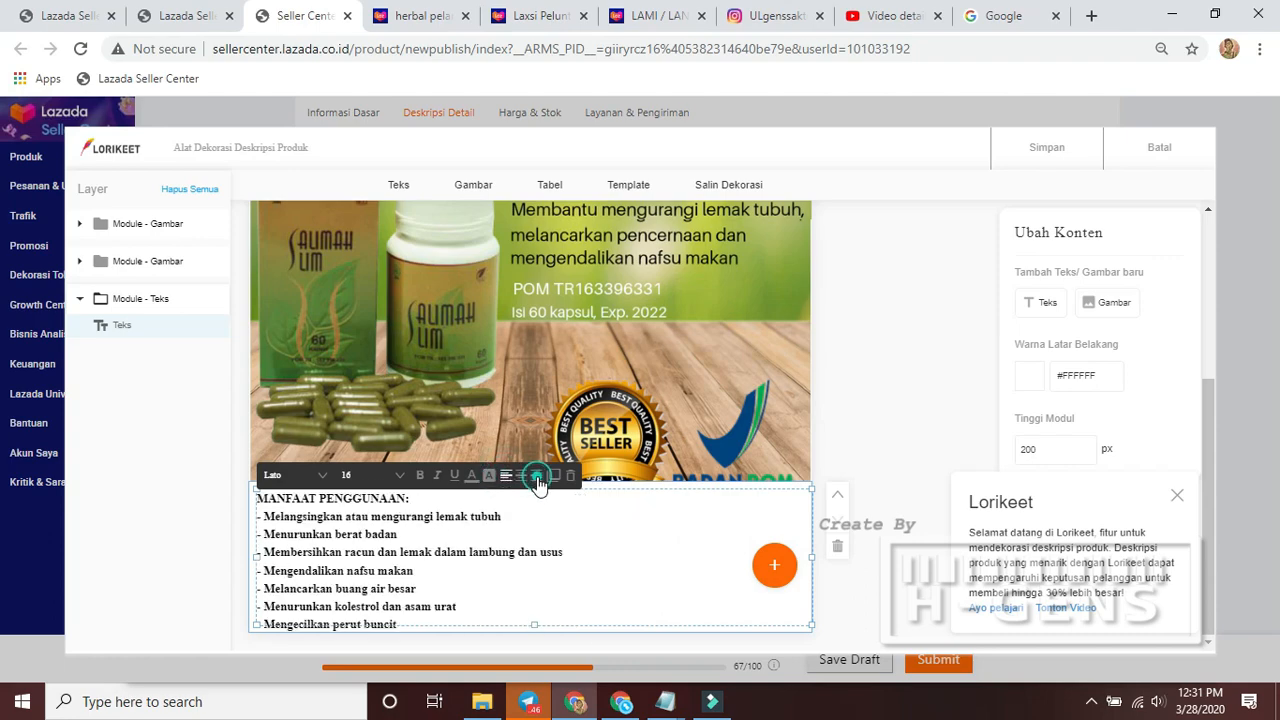
Right-align the MANFAAT PENGGUNAAN text
left_click(537, 478)
left_click(304, 483)
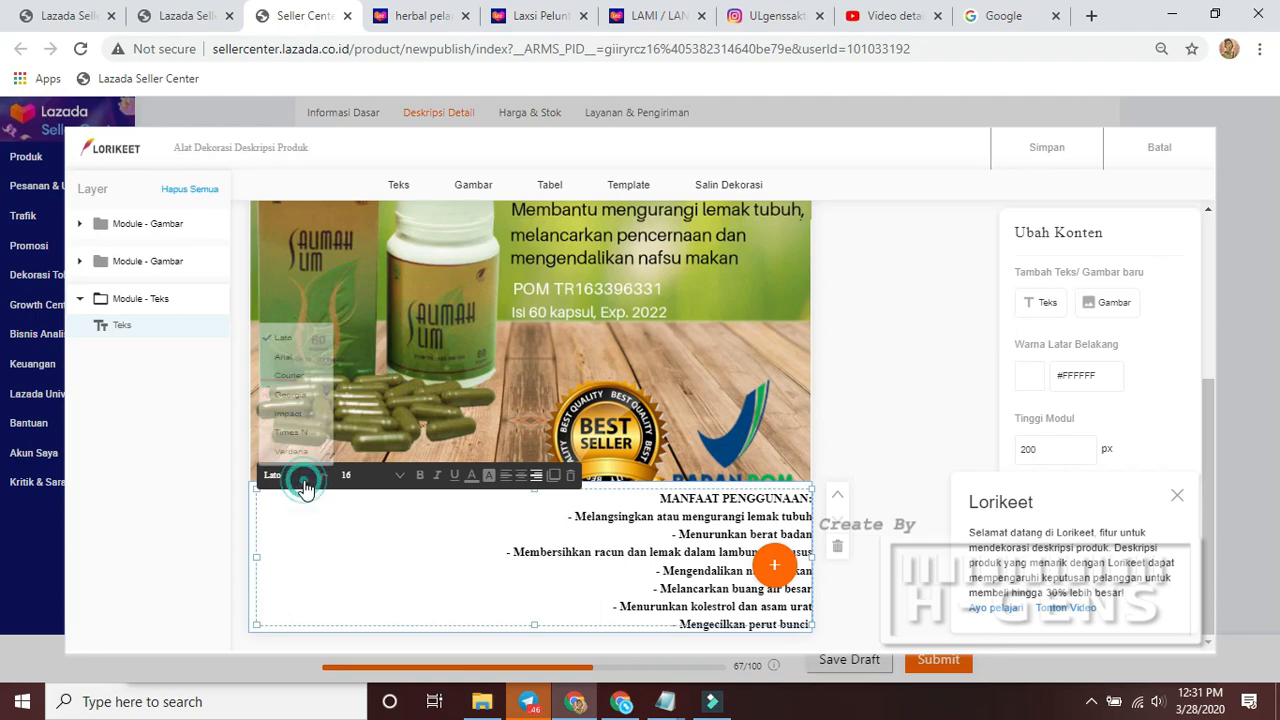
Add an image module below the MANFAAT PENGGUNAAN text and upload the OBAT PELANGSING HERBAL (2) testimonial picture into it
left_click(780, 567)
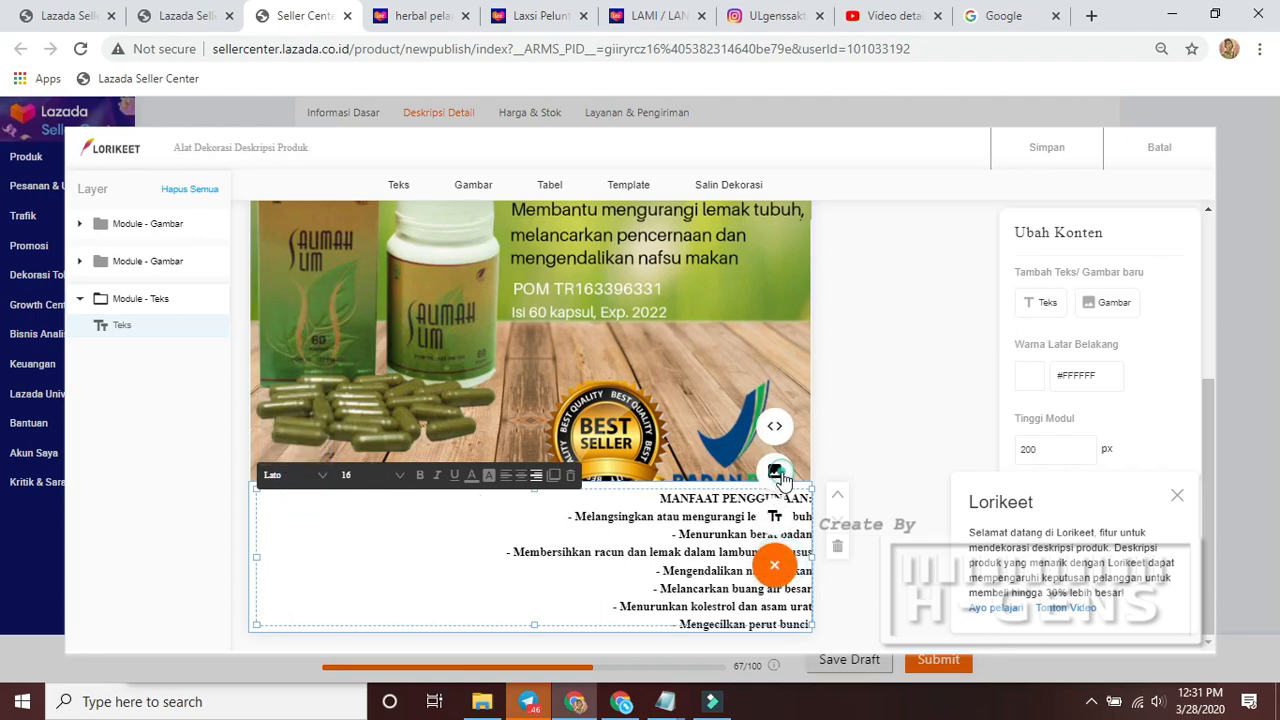
left_click(780, 472)
scroll(640, 570, "down", 4)
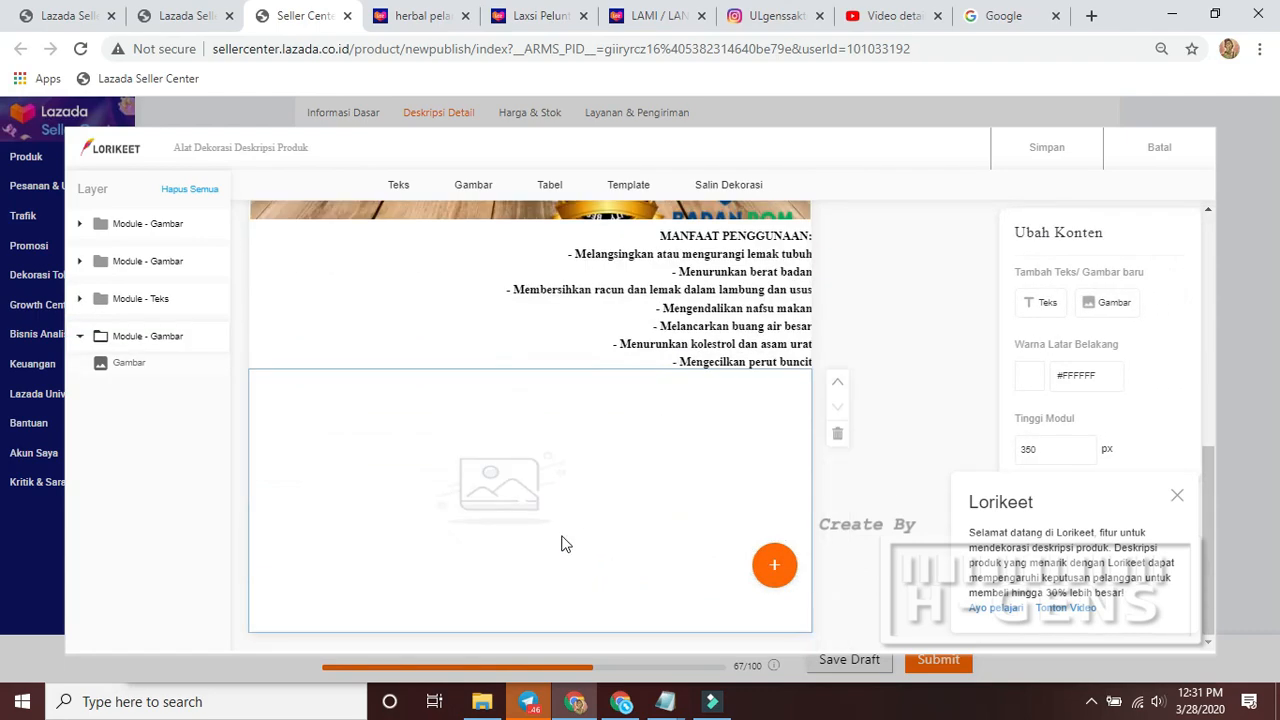
left_click(503, 451)
left_click(290, 363)
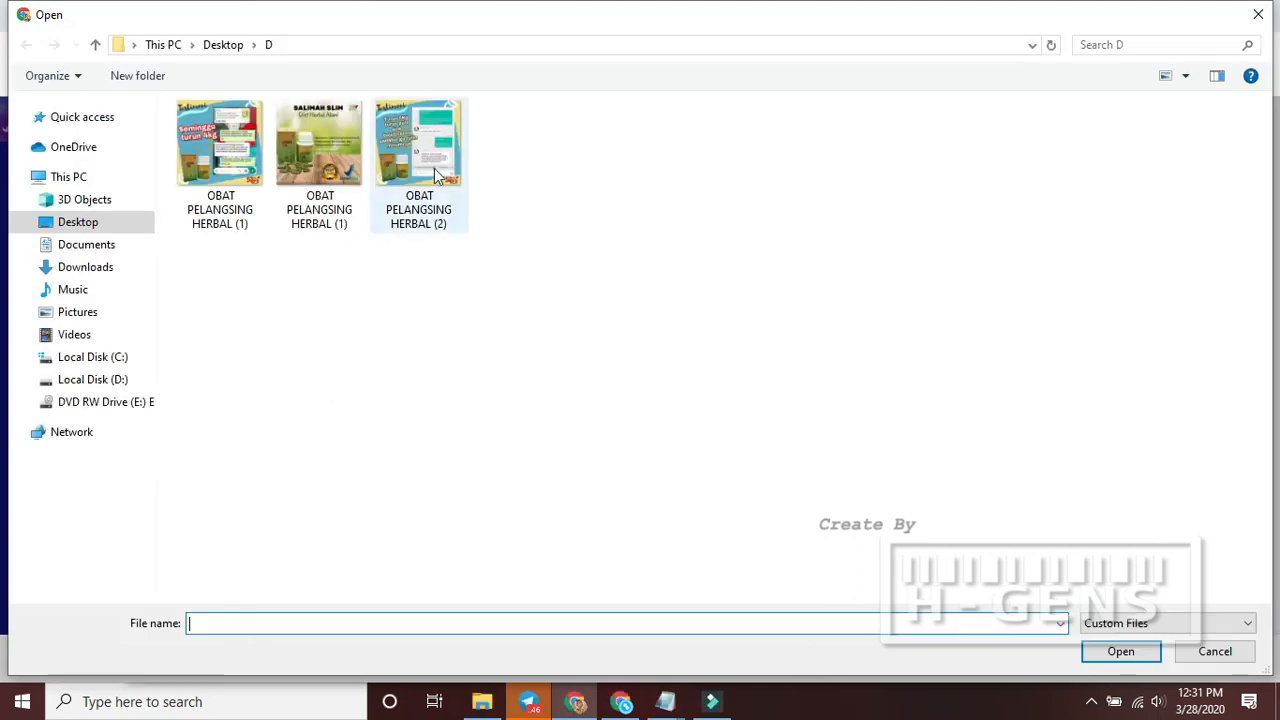
key("Escape")
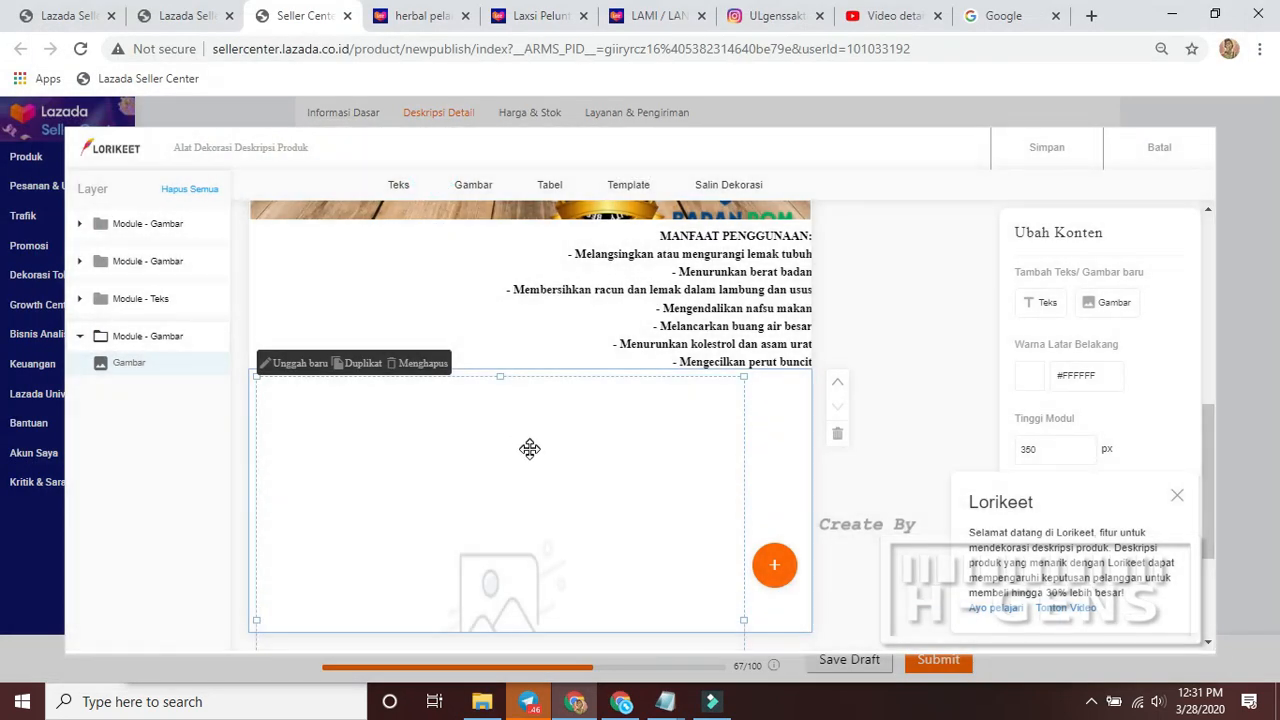
Shrink the testimonial picture to slightly less than half the module's width so it fits within the module's height
left_click_drag(745, 641, 591, 414)
scroll(530, 424, "up", 3)
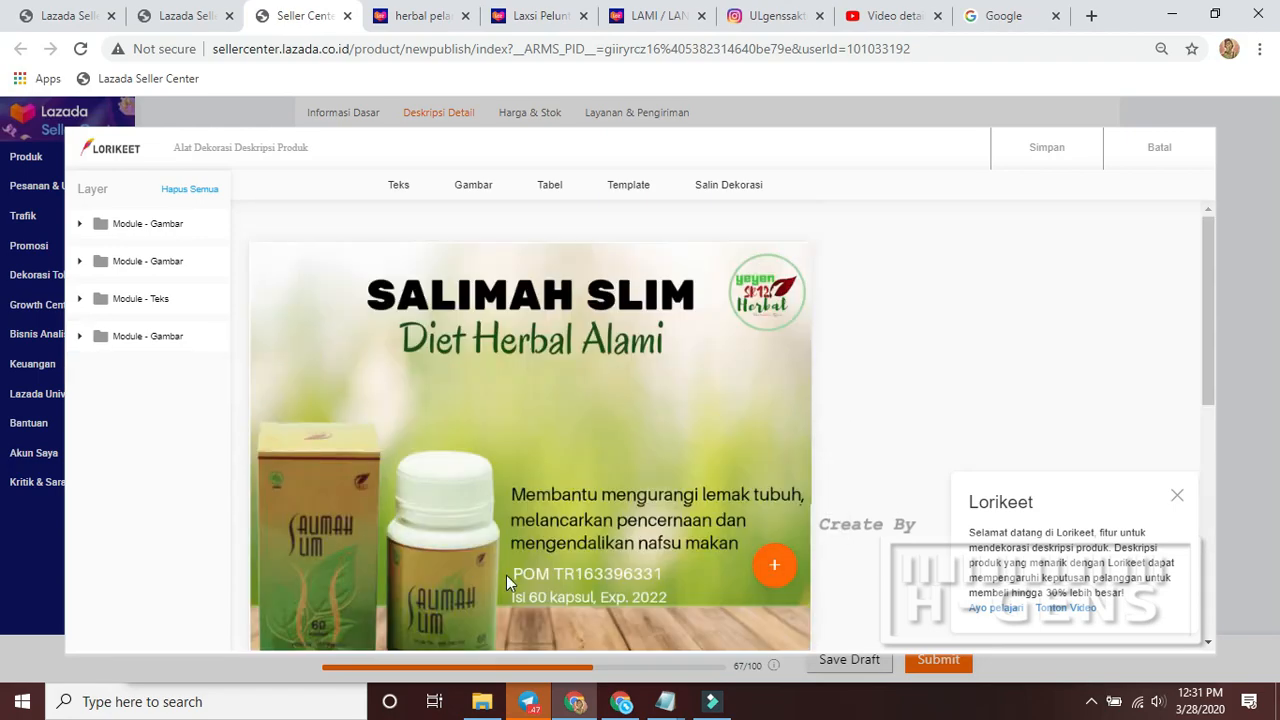
scroll(506, 575, "down", 6)
left_click(440, 459)
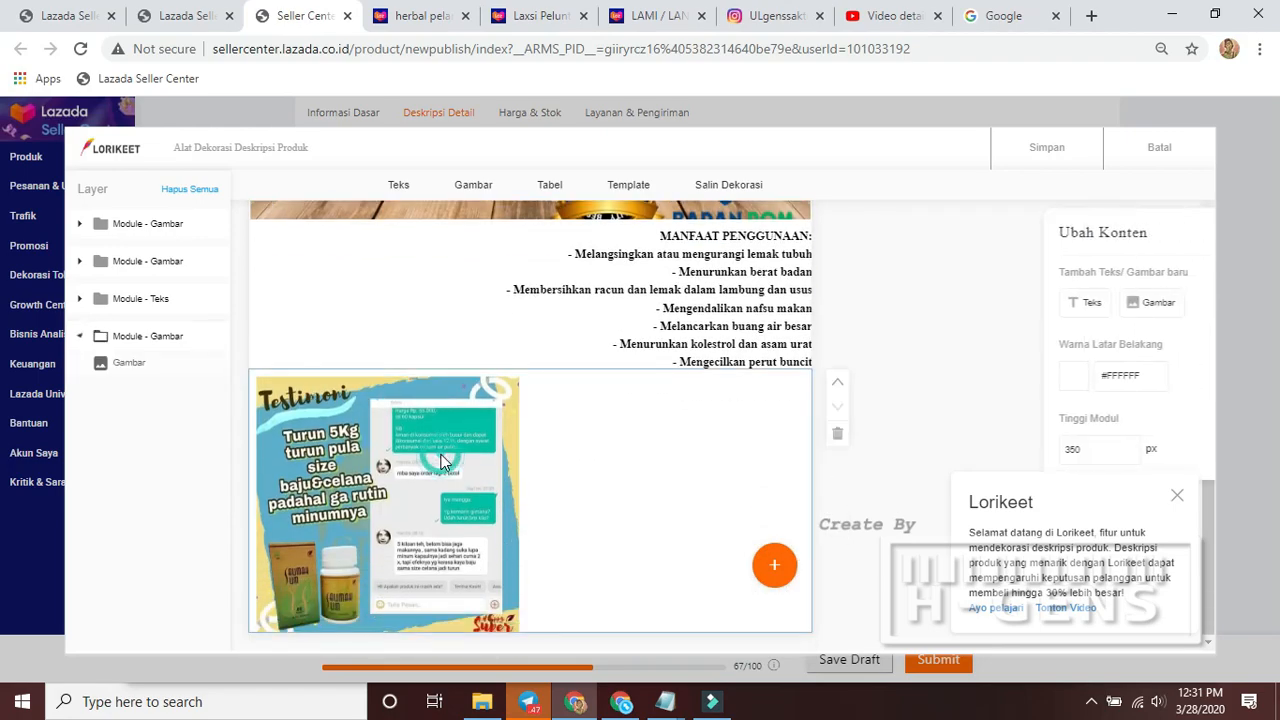
left_click(499, 490)
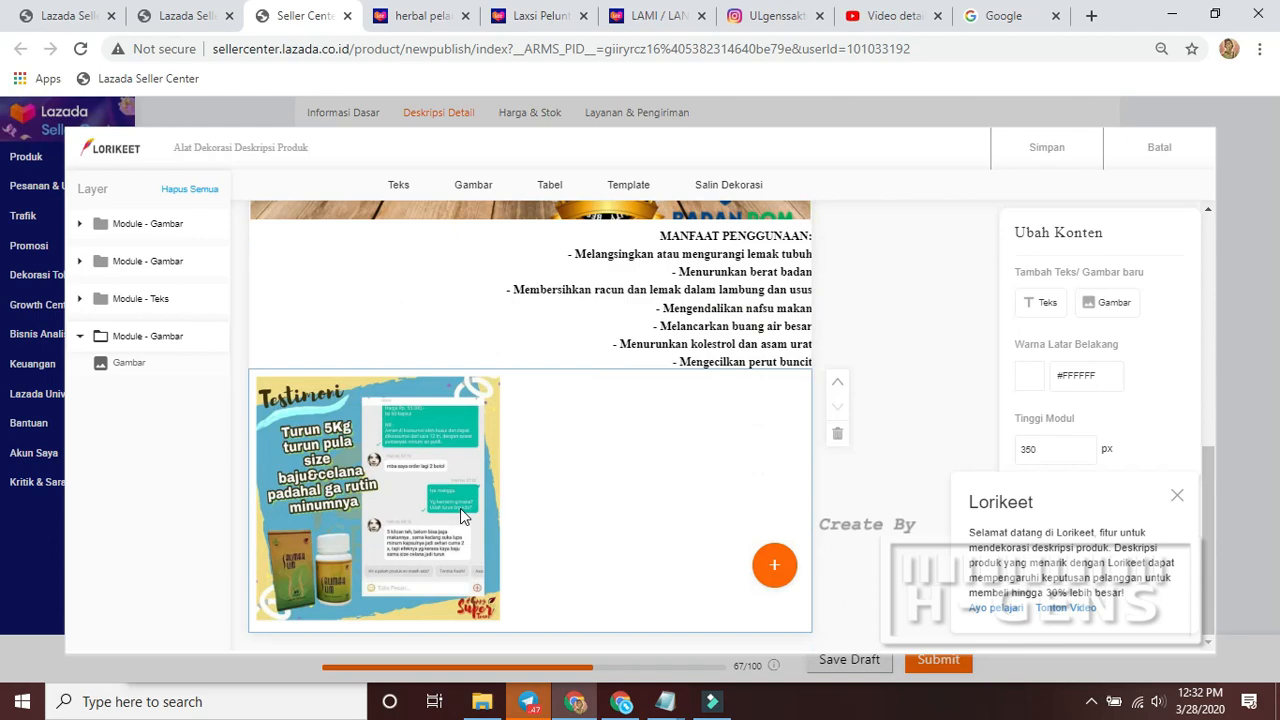
Duplicate the testimonial picture and place the copy beside the original in the same module
left_click(460, 510)
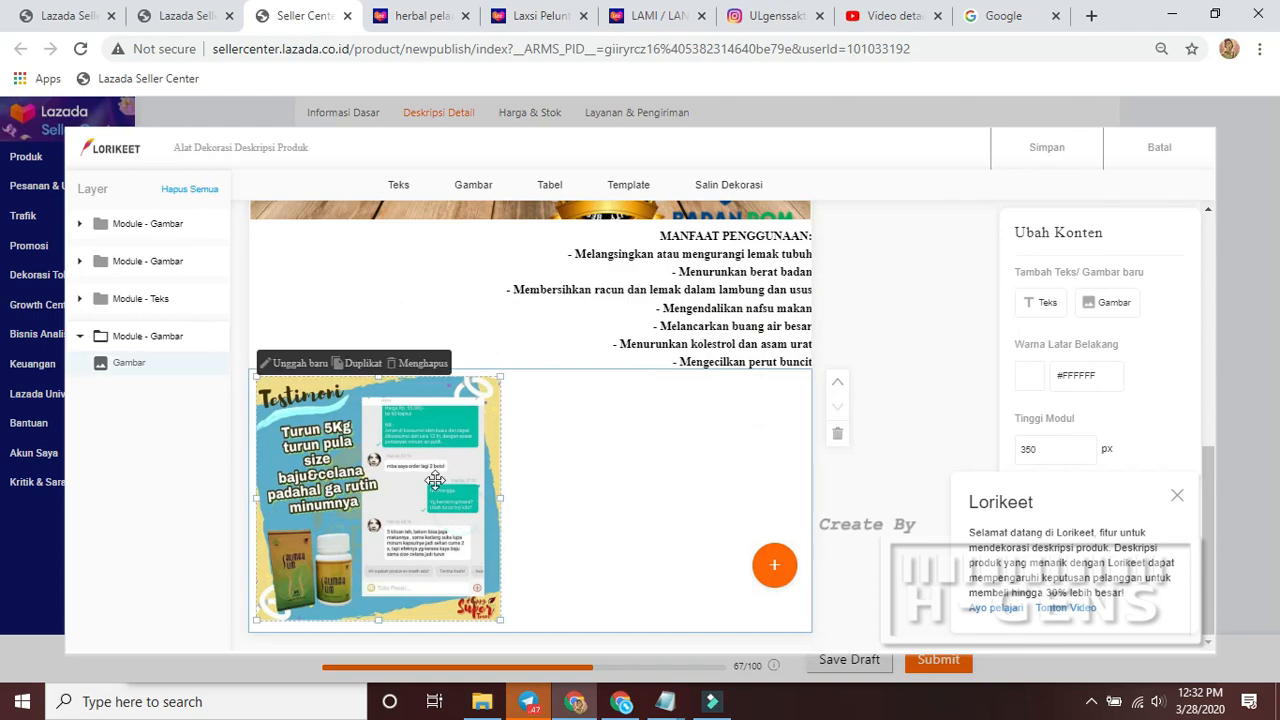
left_click(361, 364)
left_click_drag(414, 490, 645, 481)
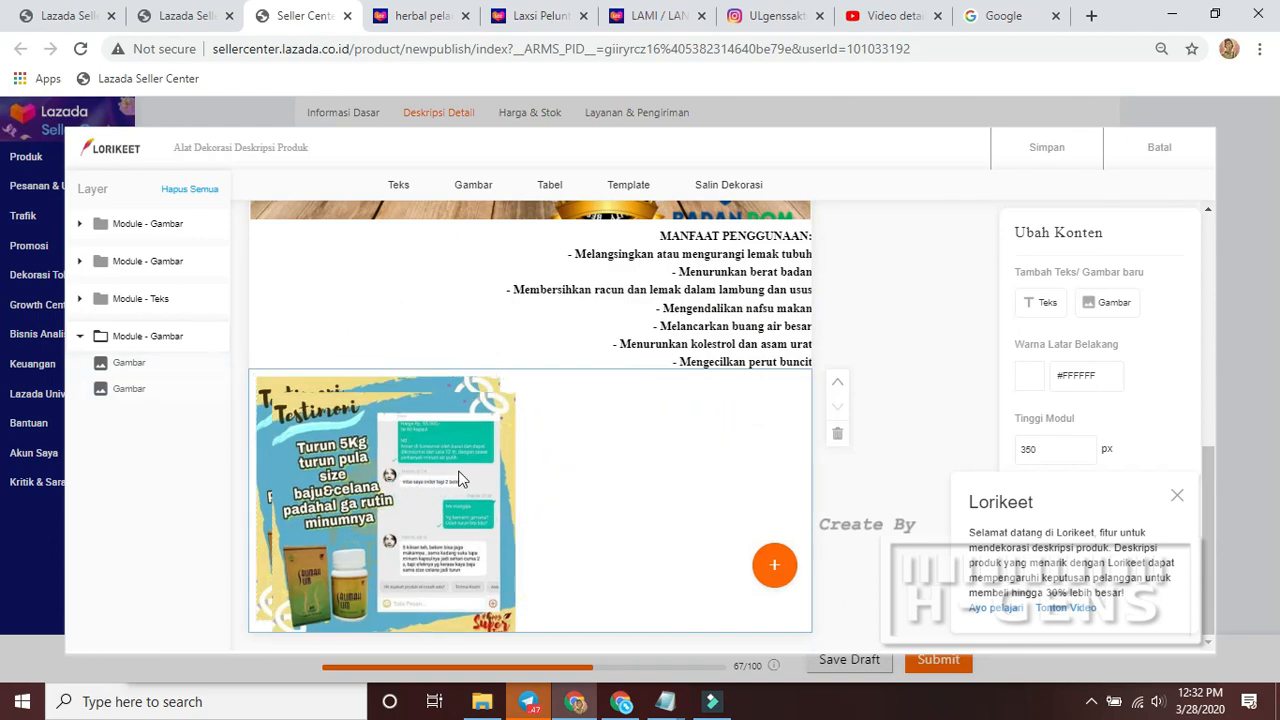
left_click(450, 470)
left_click_drag(422, 466, 671, 454)
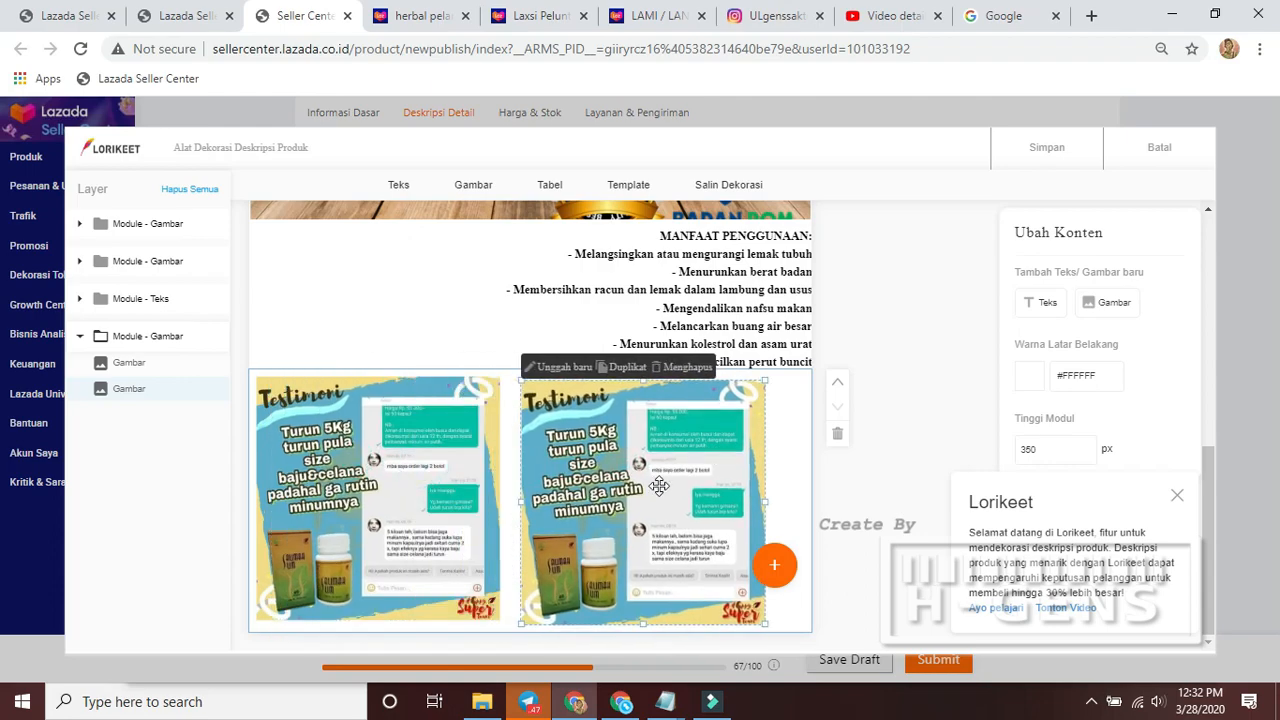
Replace the duplicate with the "Seminggu turun 4kg" testimonial picture and shift the original slightly inward to even out the spacing
left_click(659, 485)
left_click(548, 369)
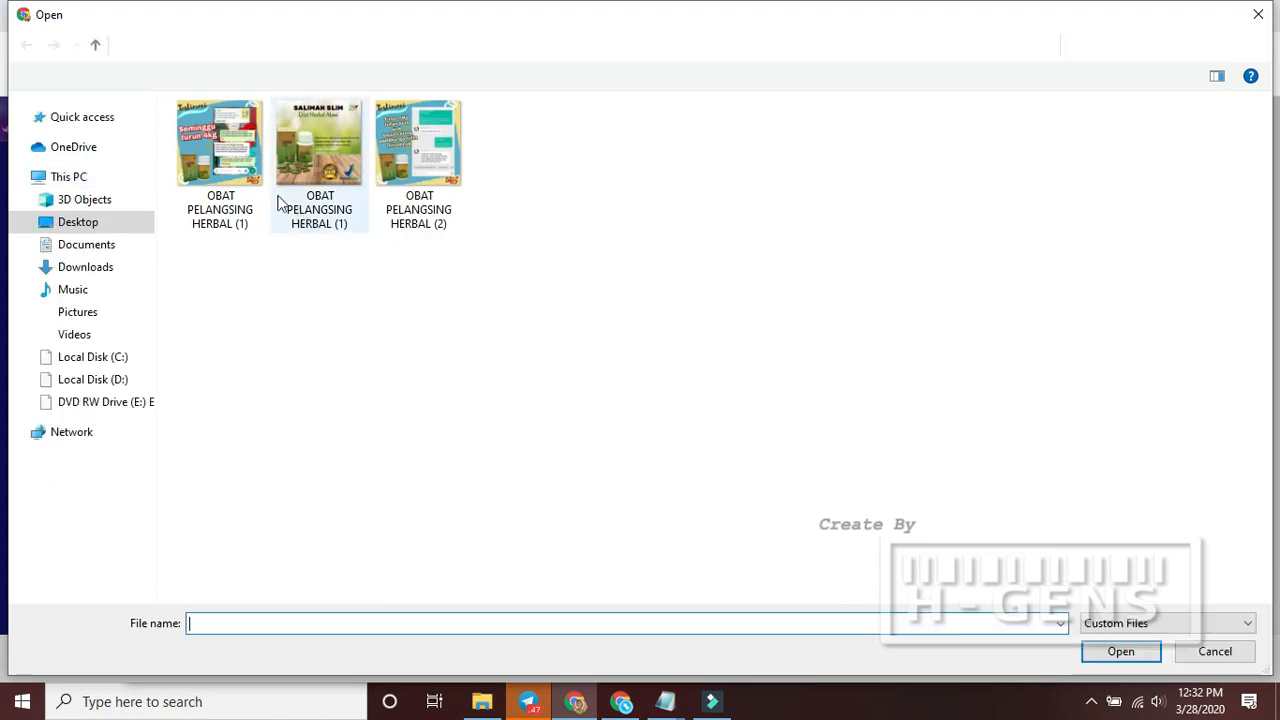
double_click(220, 148)
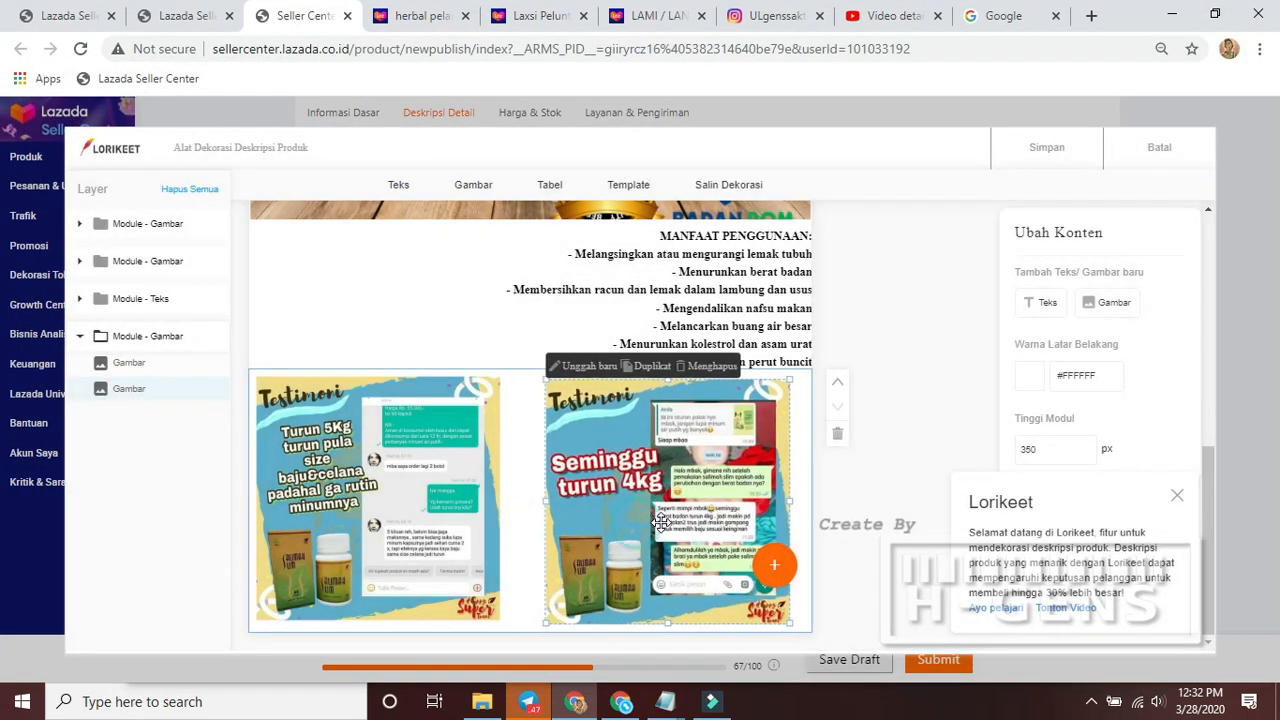
left_click(447, 493)
left_click_drag(447, 493, 459, 494)
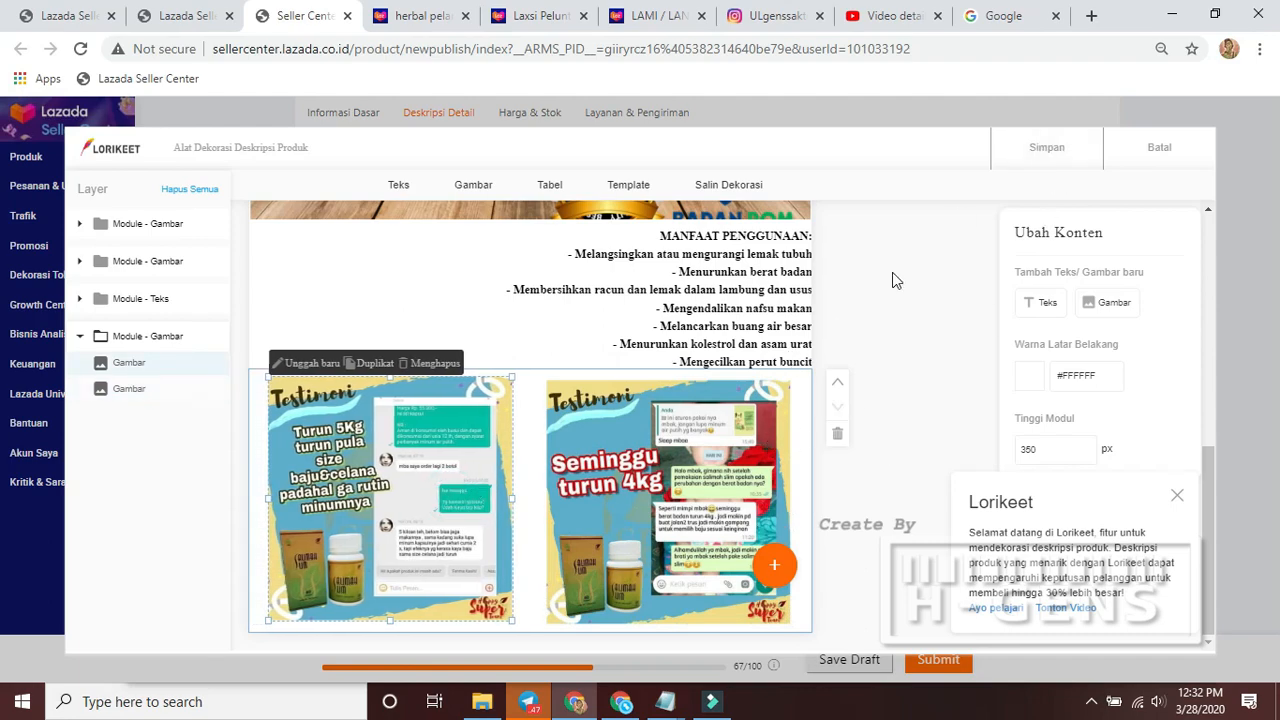
Review the decorated description from top to bottom and save it to the product listing
scroll(757, 399, "up", 10)
scroll(855, 442, "down", 10)
scroll(857, 443, "up", 10)
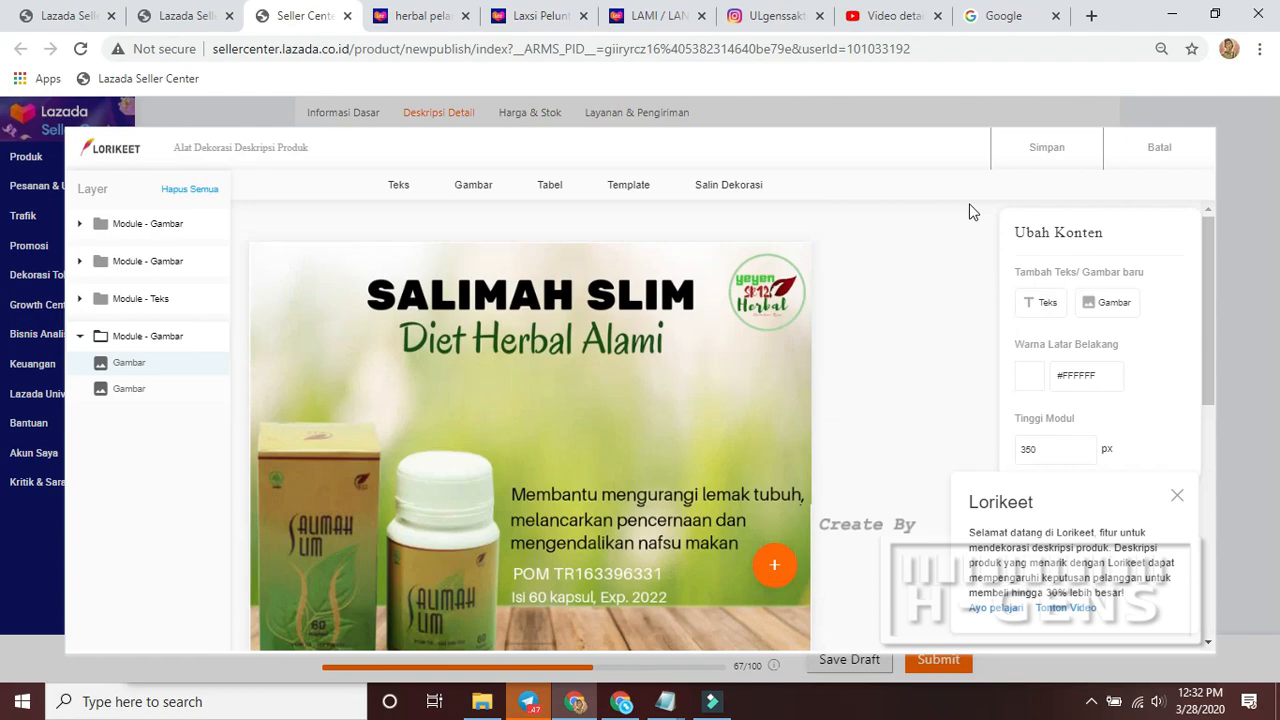
left_click(1049, 146)
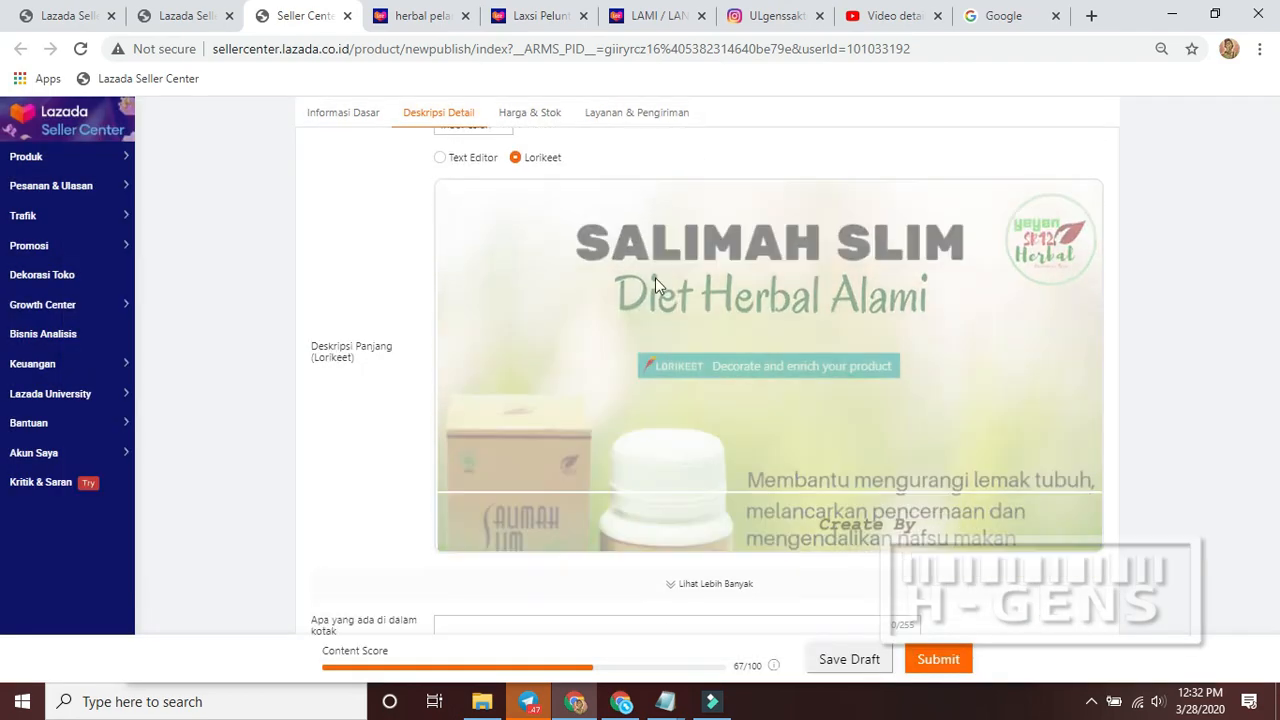
Upload the Salimah Slim picture and the two testimonial pictures as product images under Harga & Stok, with Salimah Slim as the main image
scroll(662, 338, "up", 3)
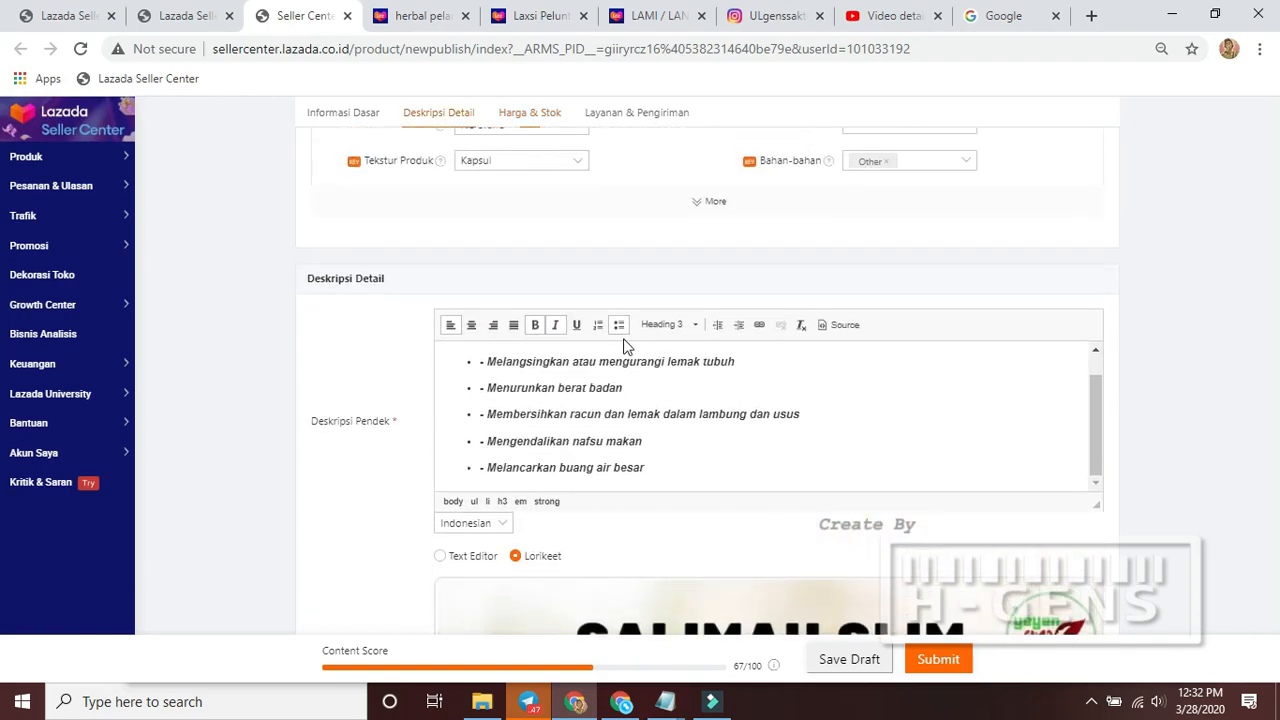
scroll(366, 463, "down", 8)
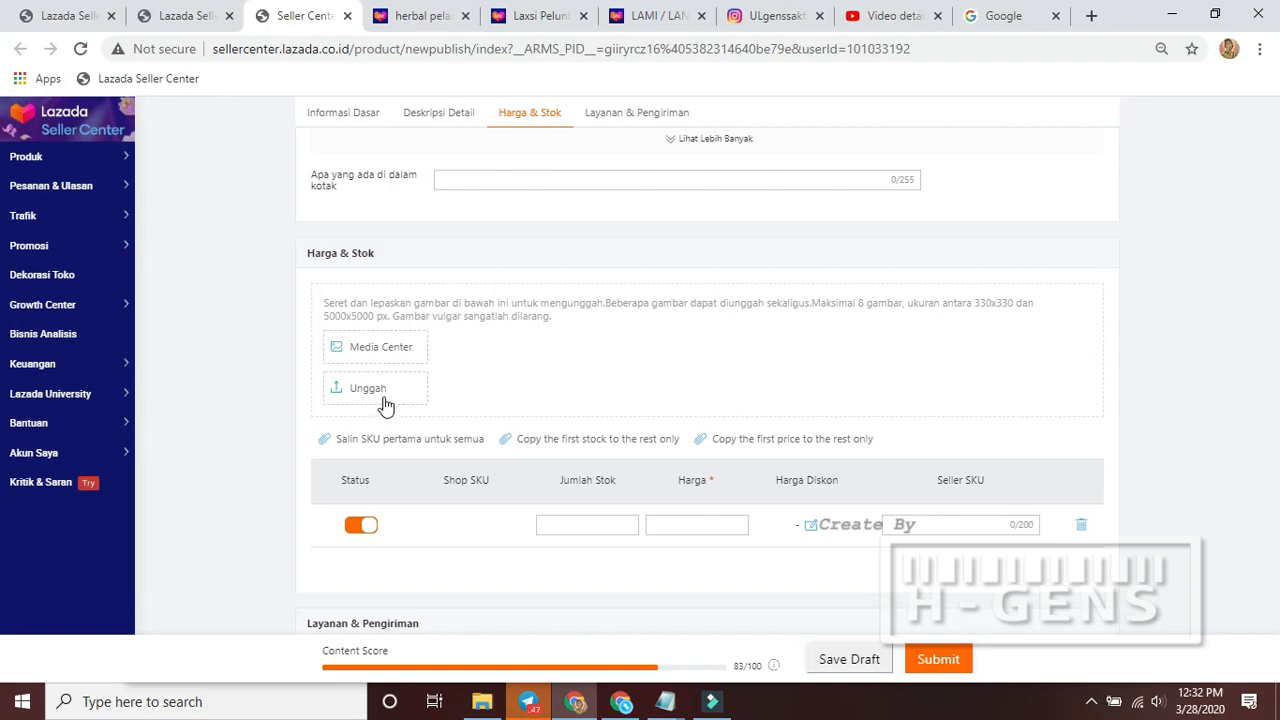
left_click(386, 396)
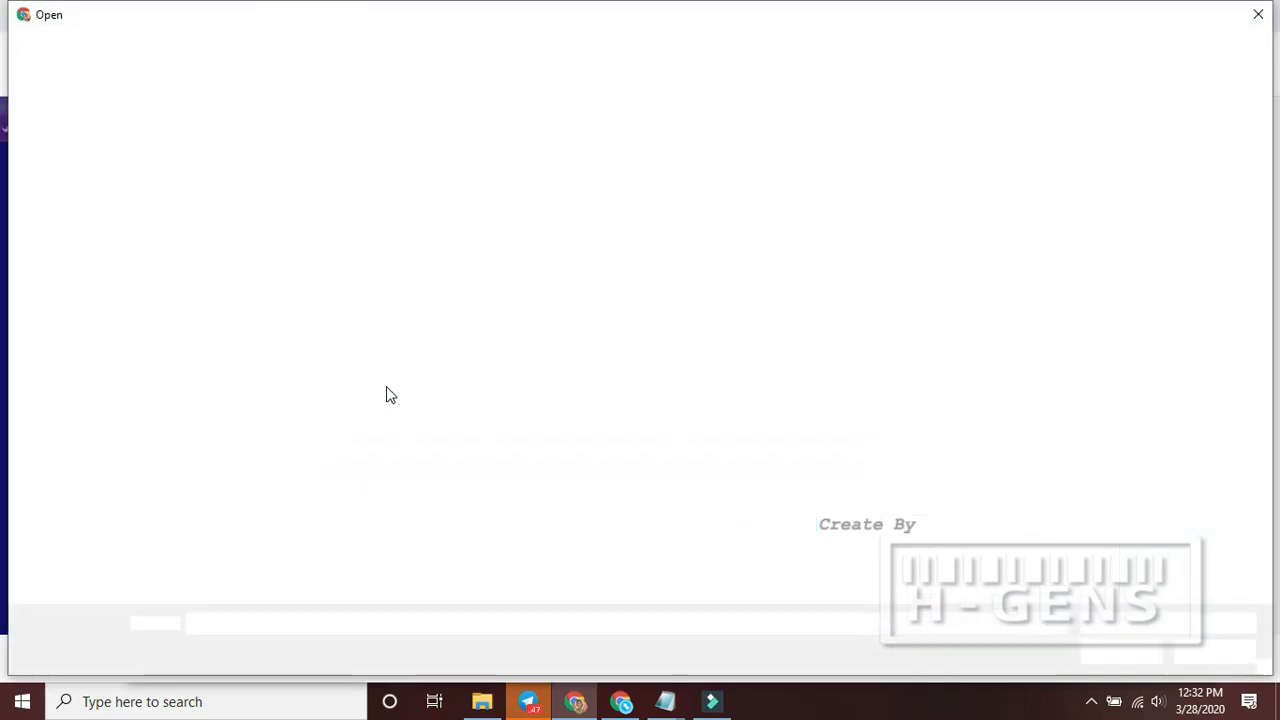
double_click(320, 141)
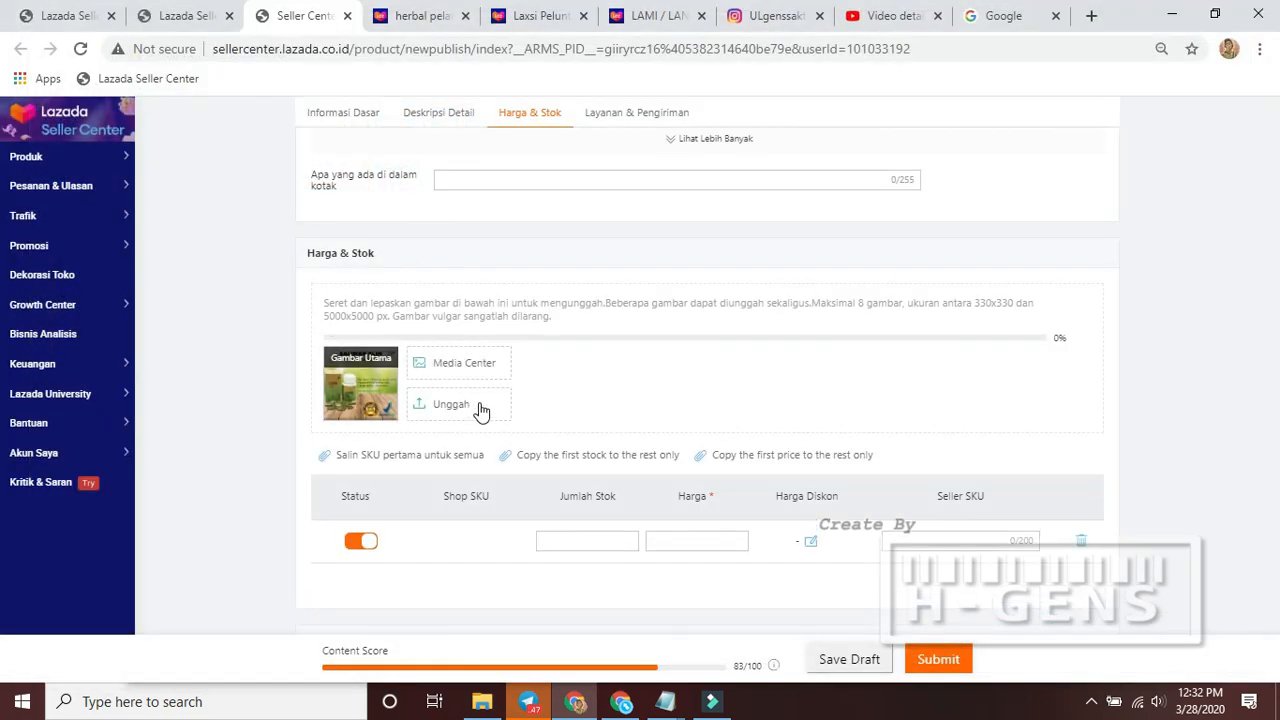
Set the product's stock quantity to 20
scroll(674, 451, "down", 1)
scroll(674, 450, "up", 6)
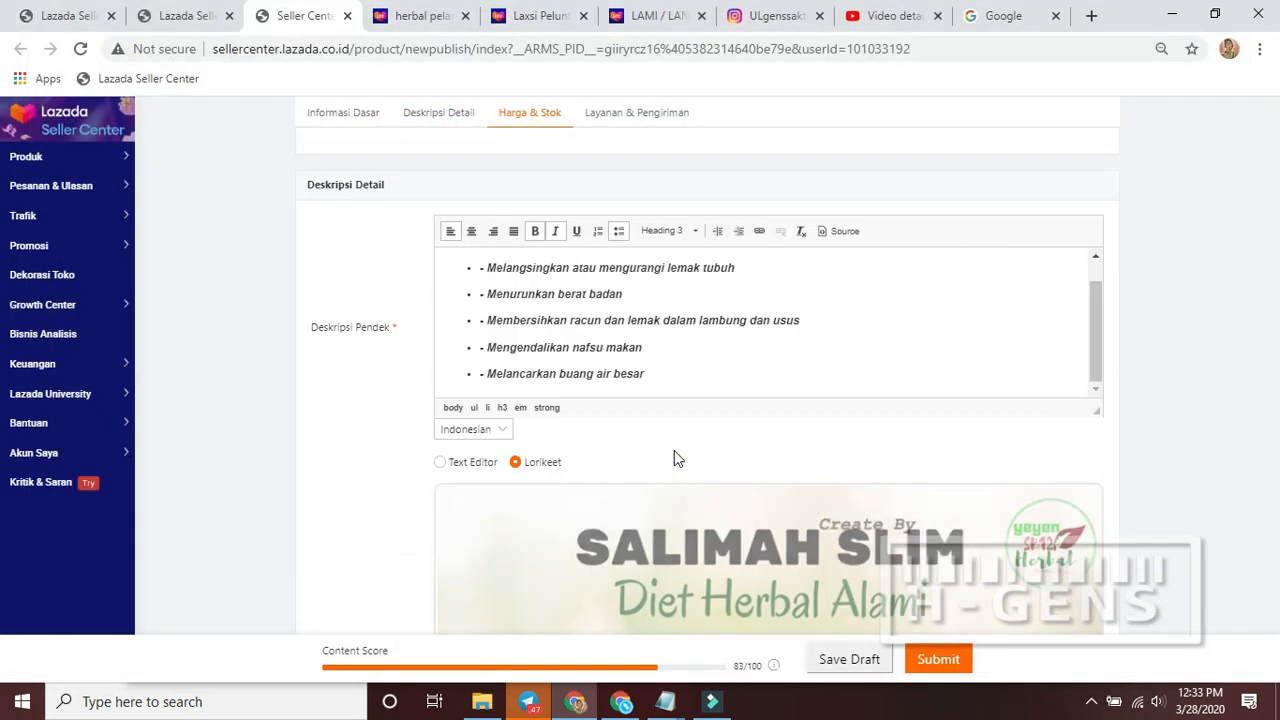
scroll(674, 450, "down", 9)
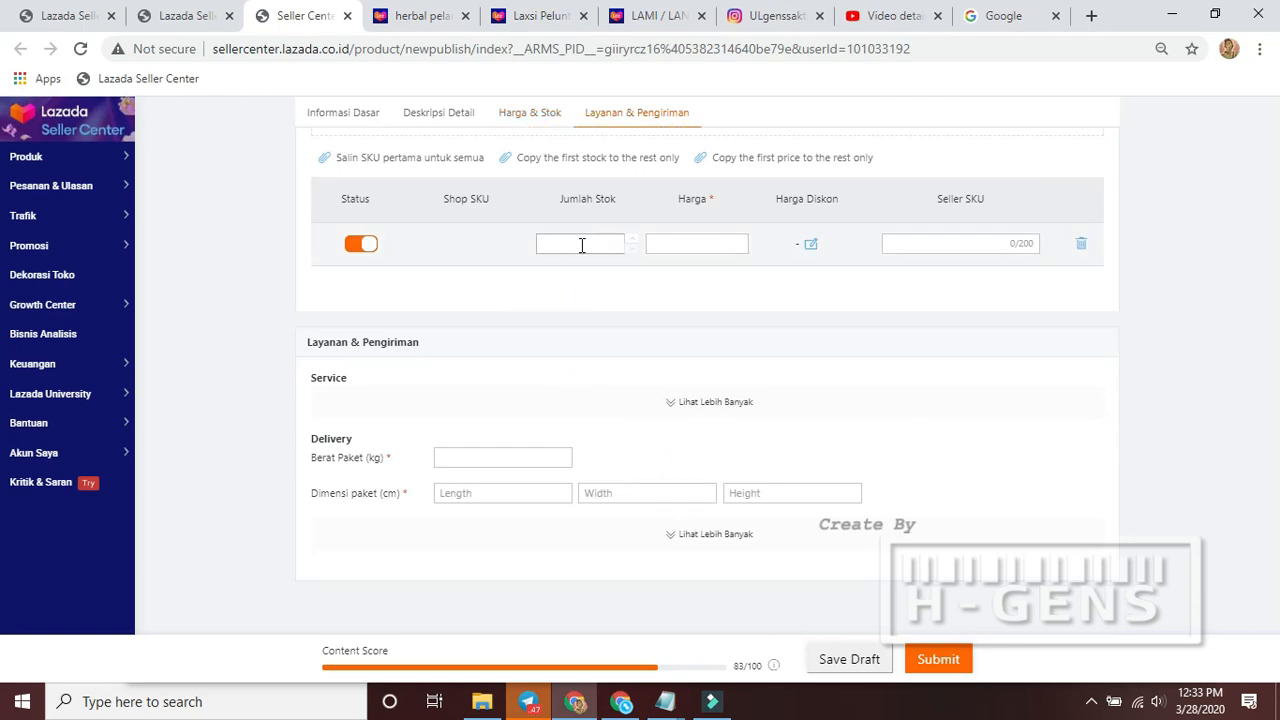
left_click(580, 246)
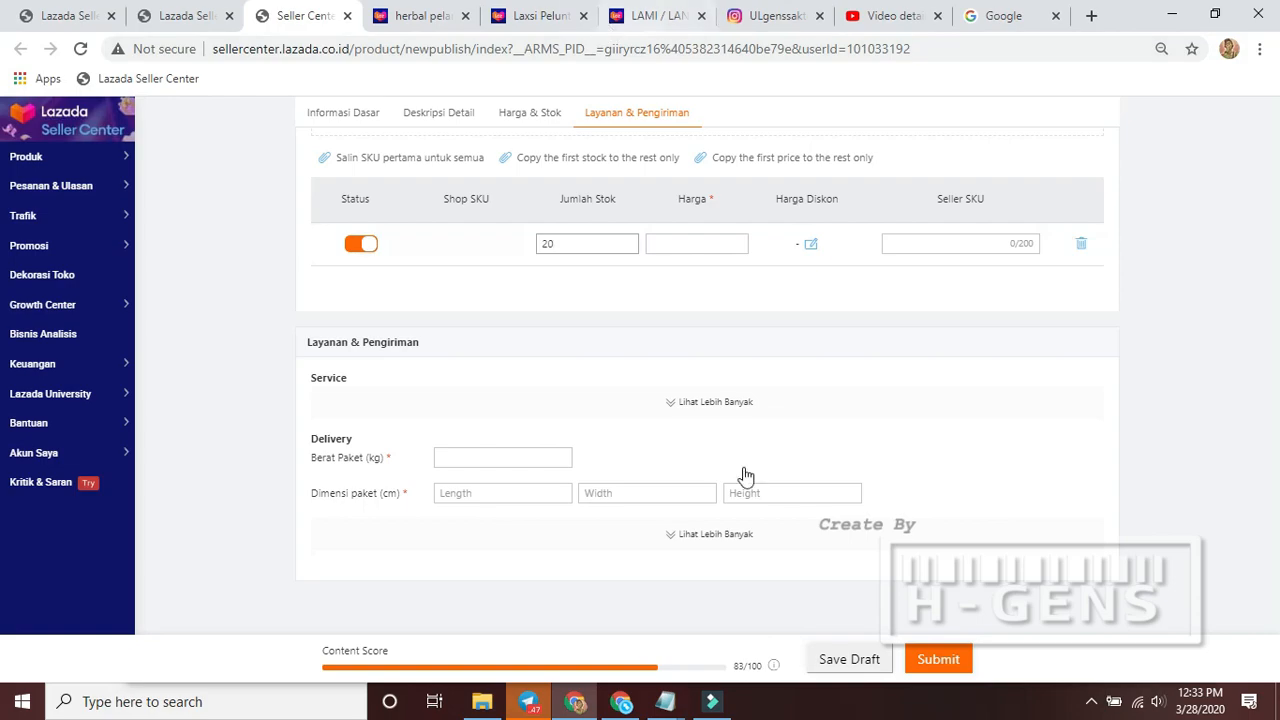
Check the product's price on its Tokopedia page and set the Lazada listing's price to 150000
left_click(621, 701)
scroll(585, 481, "up", 3)
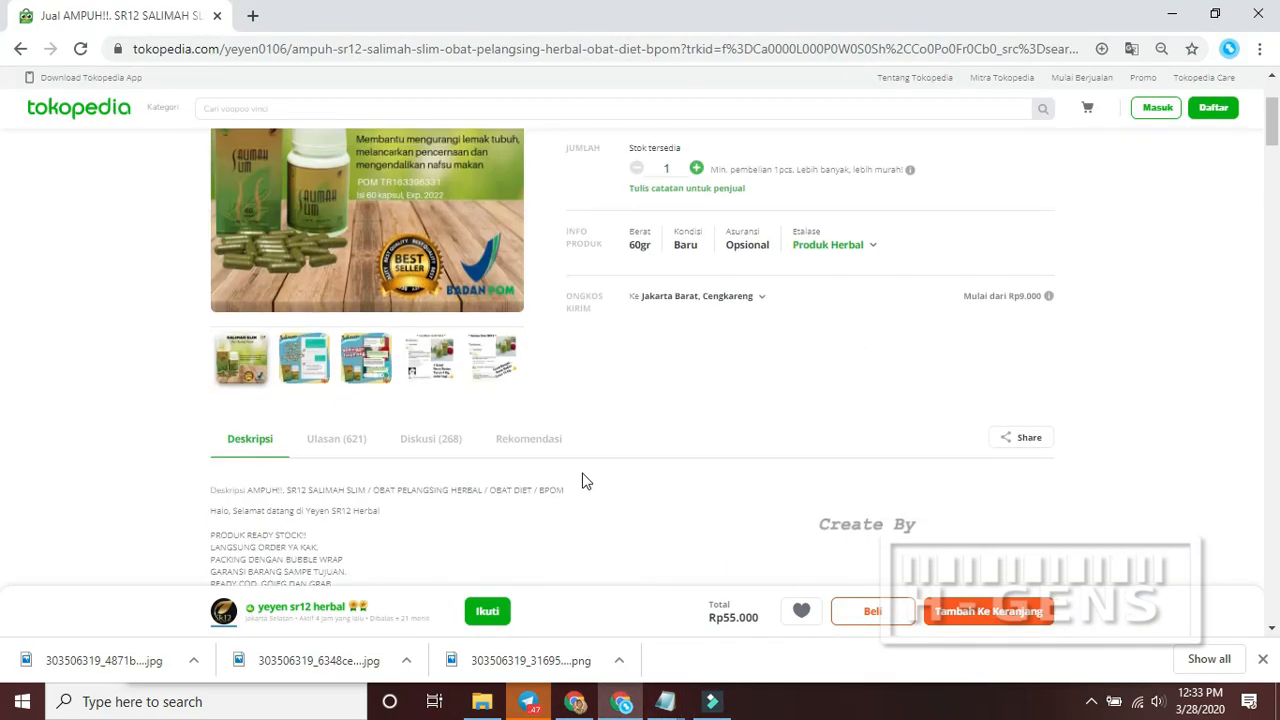
scroll(585, 481, "up", 2)
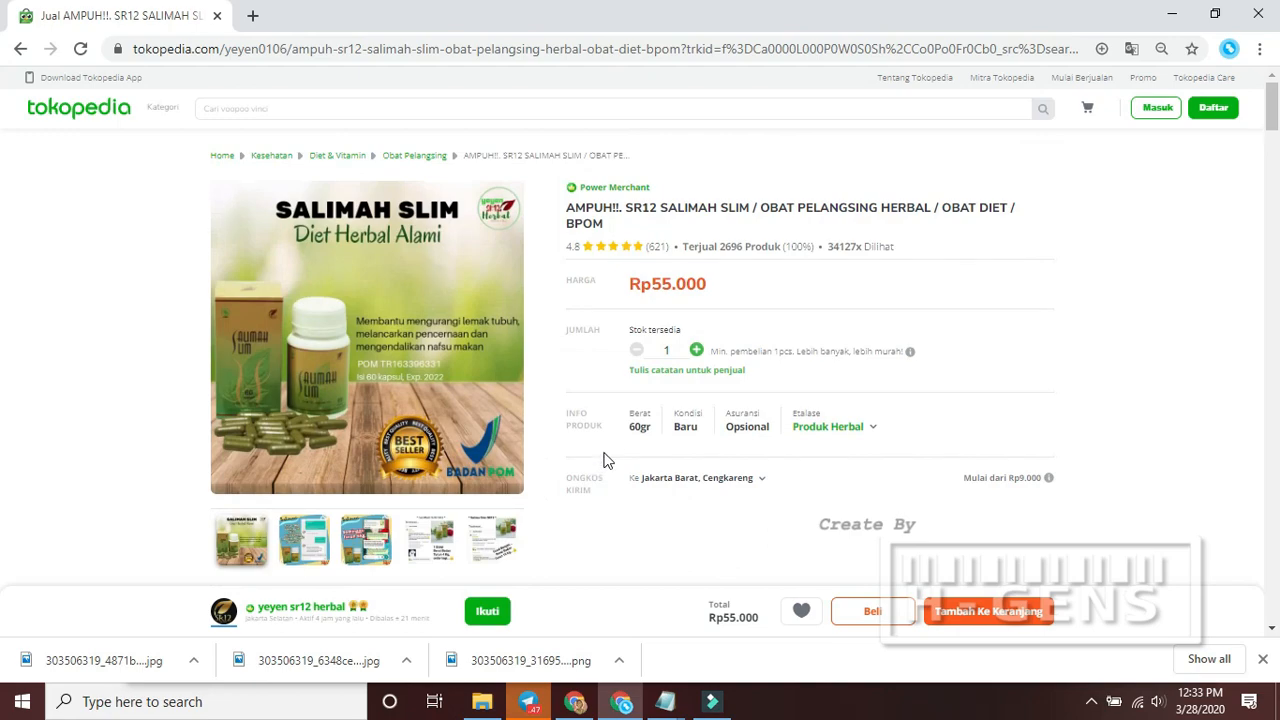
left_click_drag(652, 283, 713, 289)
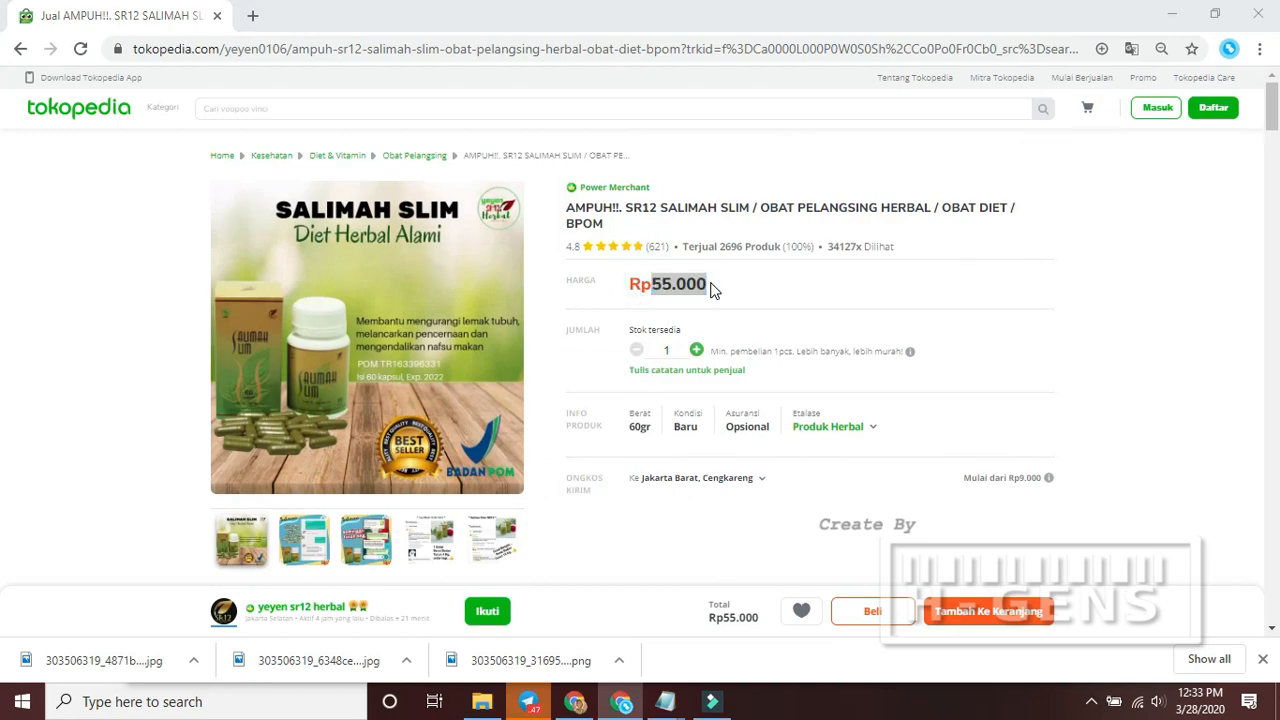
key("alt+Tab")
left_click(705, 247)
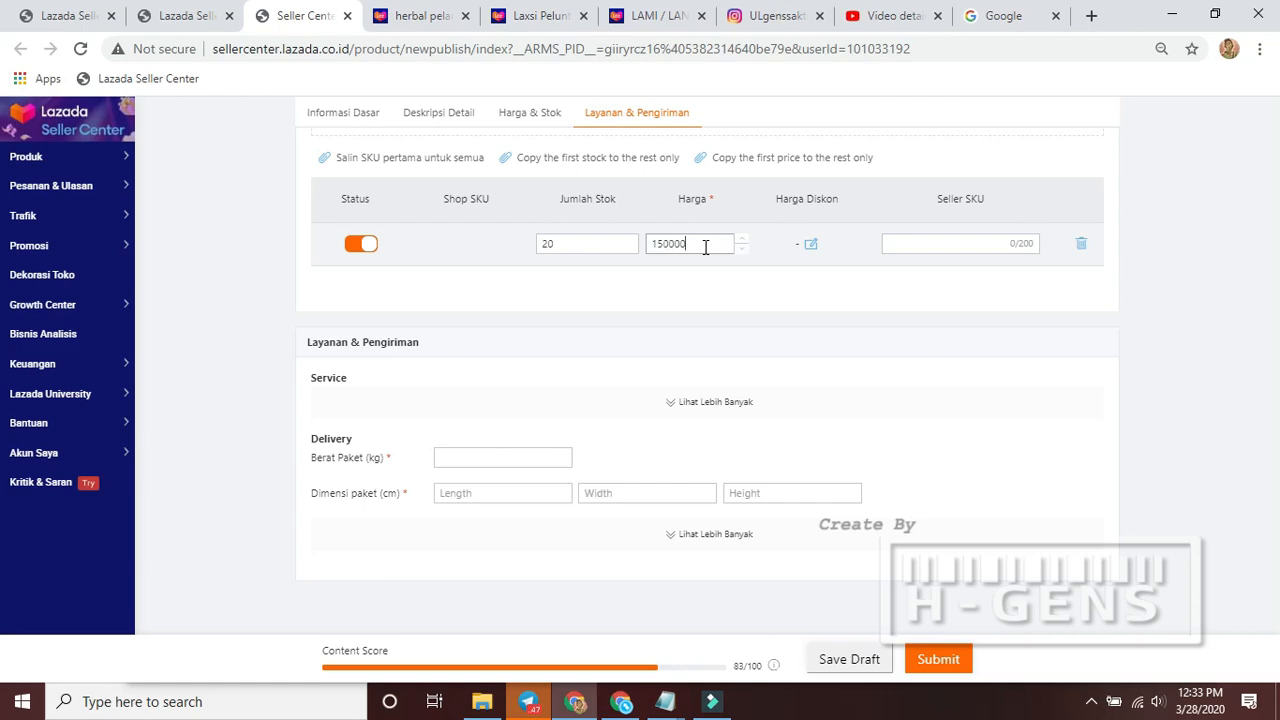
Set a discount price of 75000 with a promotion period from 2020-03-28 to 2022-04-30
left_click(810, 244)
scroll(792, 323, "up", 1)
left_click(683, 180)
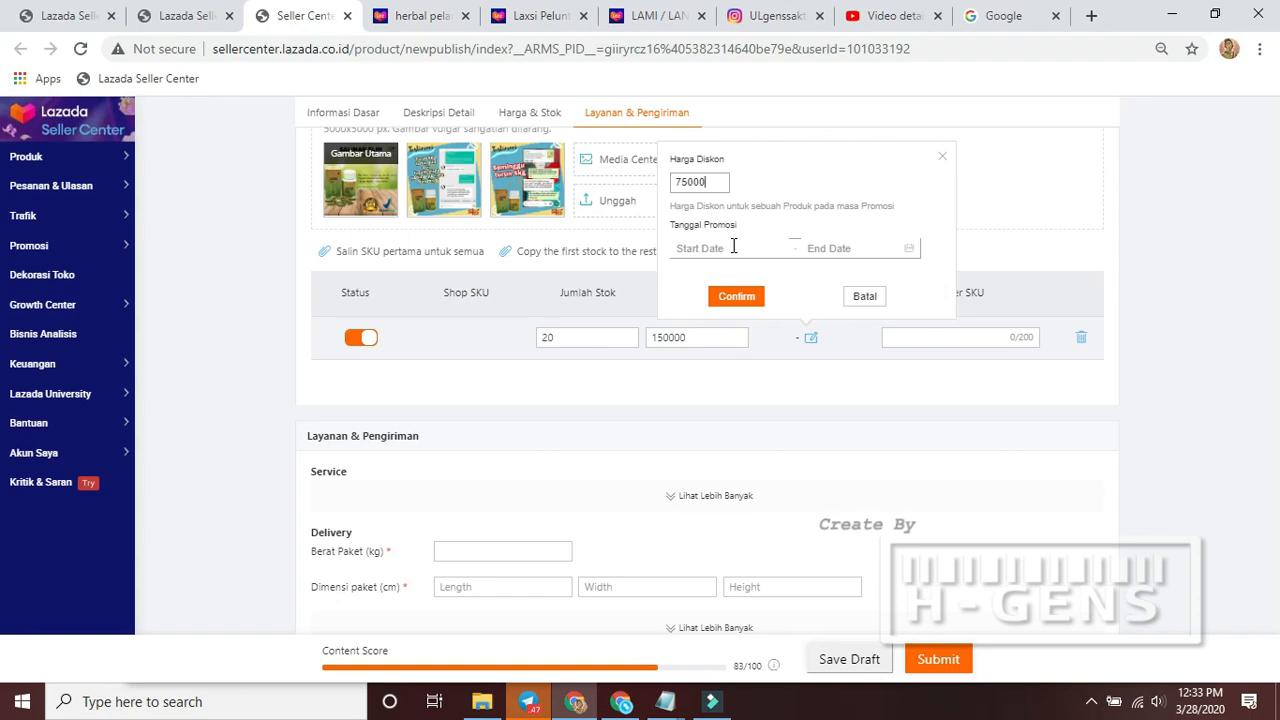
left_click(733, 247)
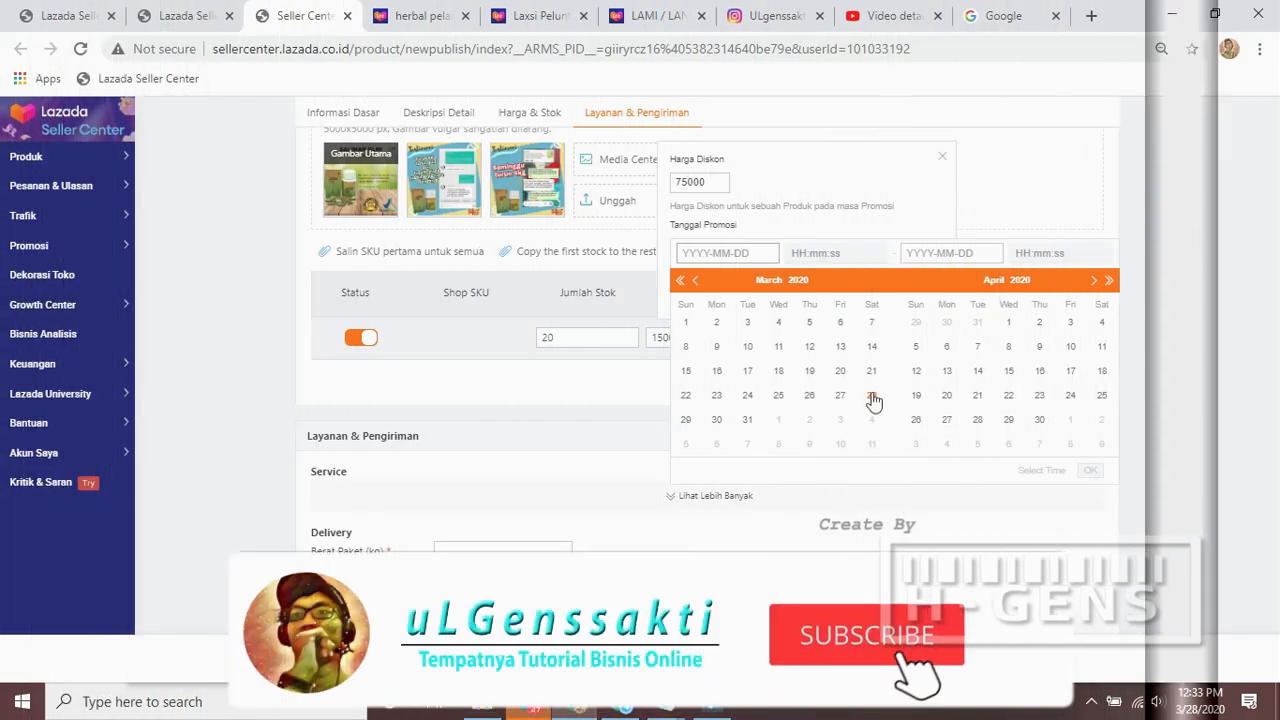
left_click(870, 396)
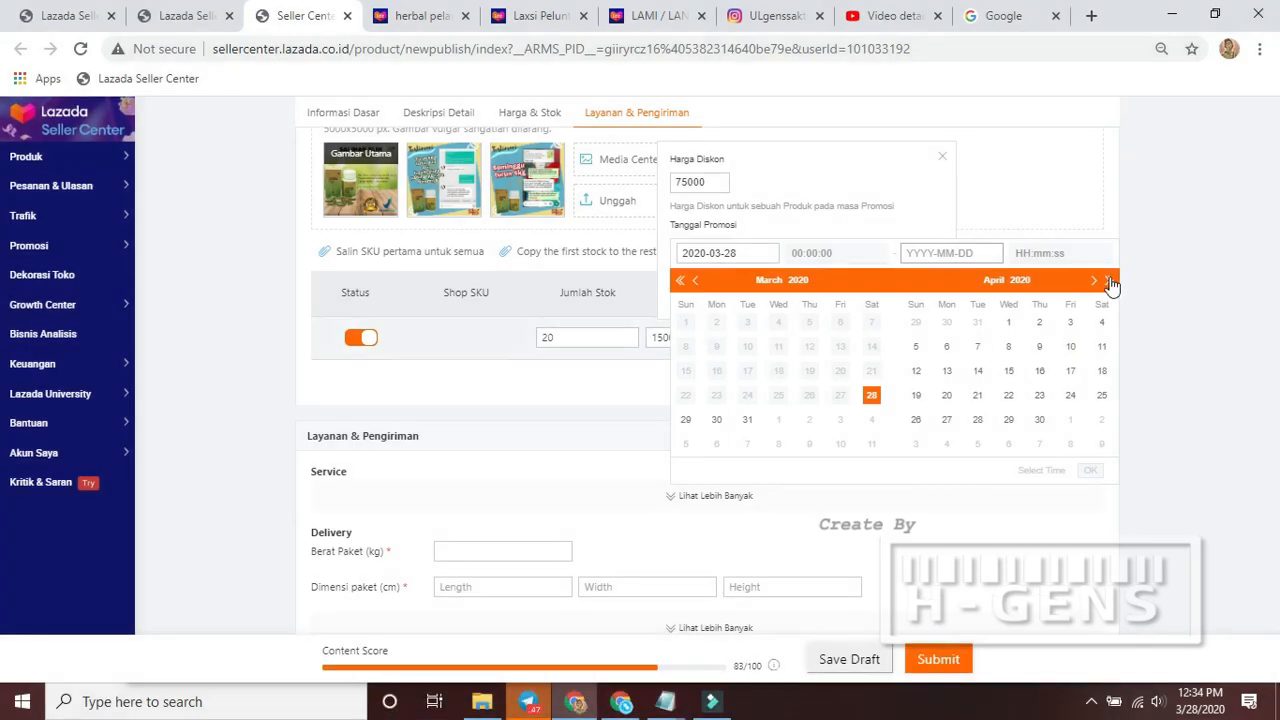
left_click(1108, 281)
left_click(1108, 281)
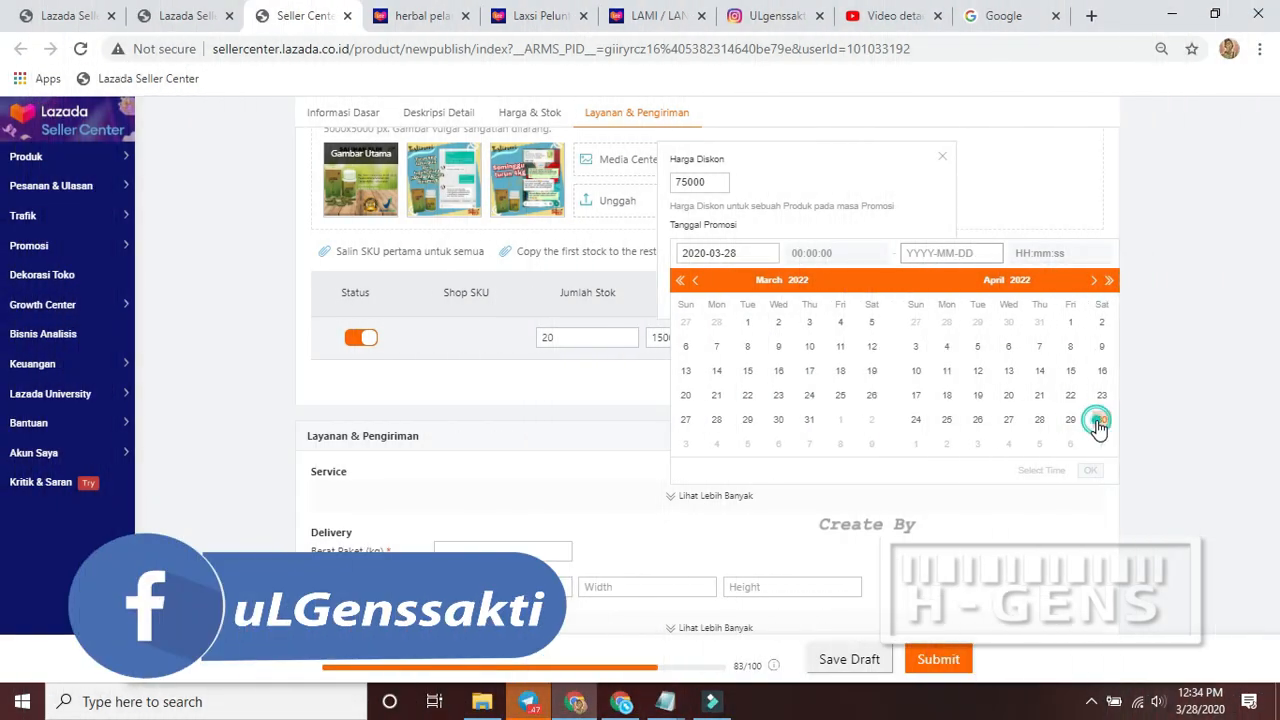
left_click(1101, 419)
left_click(1090, 470)
left_click(748, 306)
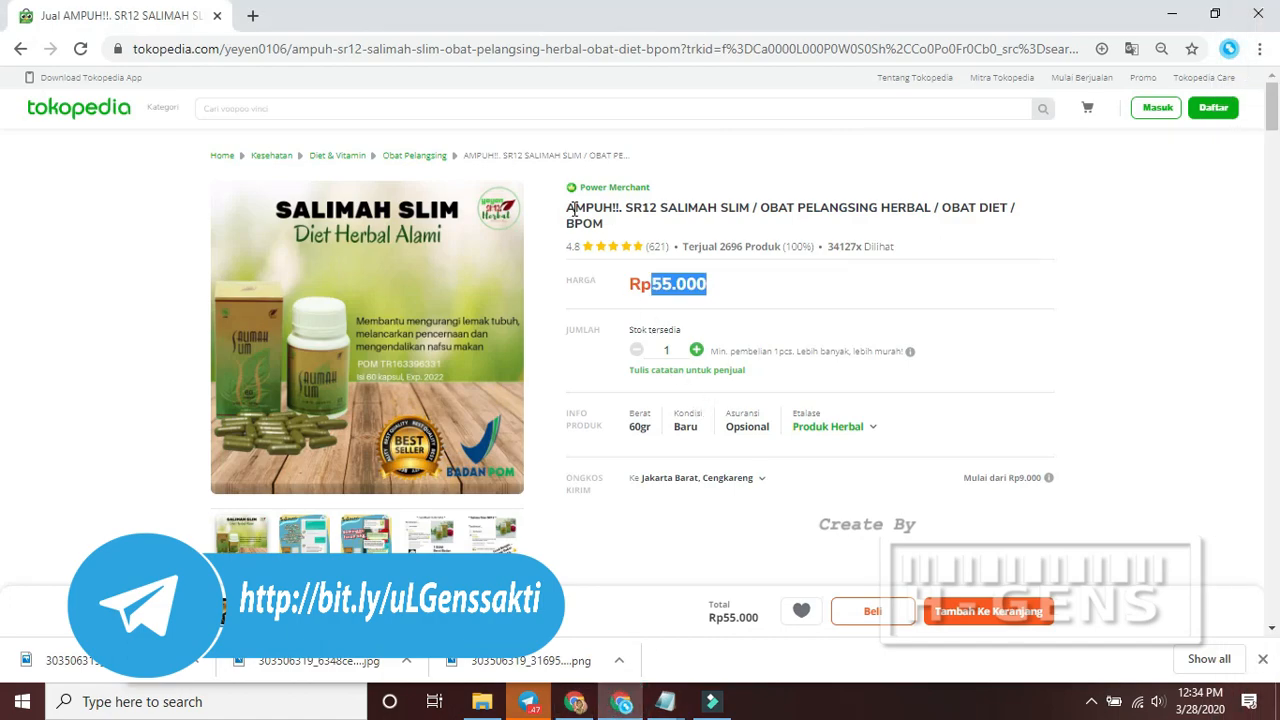
Fill in the Seller SKU with the full product title copied from the Tokopedia page
left_click_drag(568, 206, 605, 234)
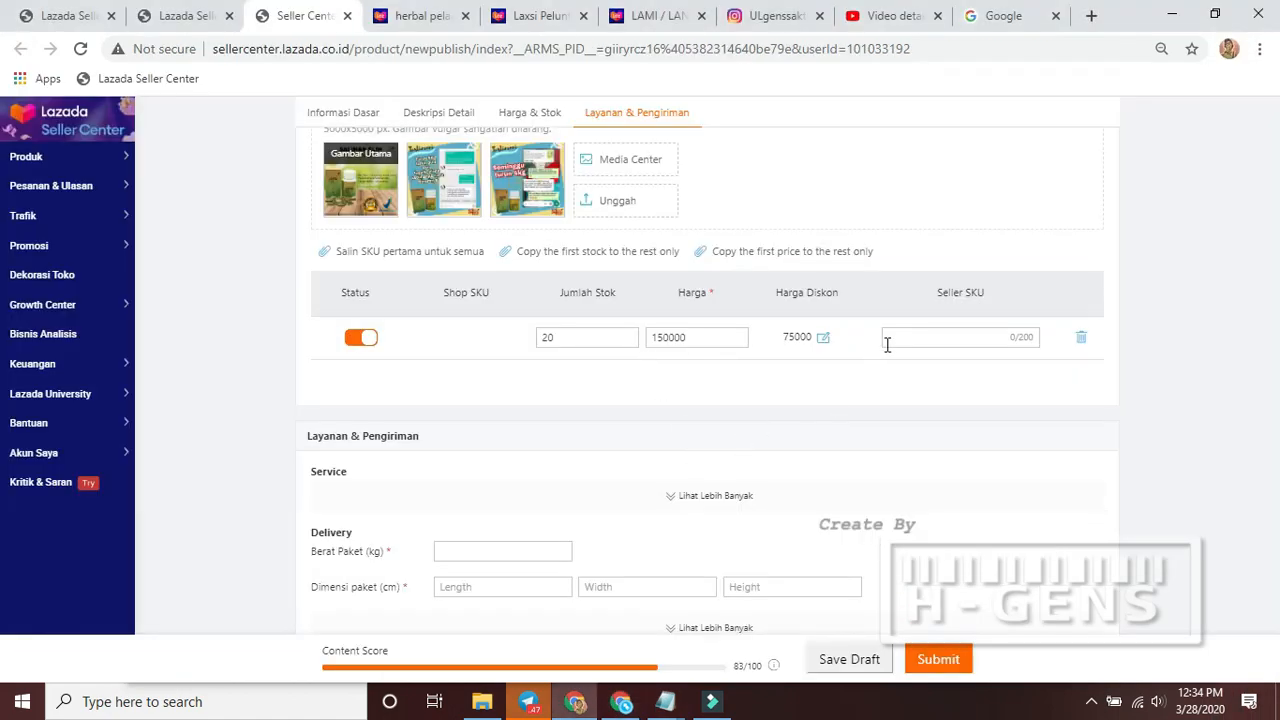
left_click(903, 334)
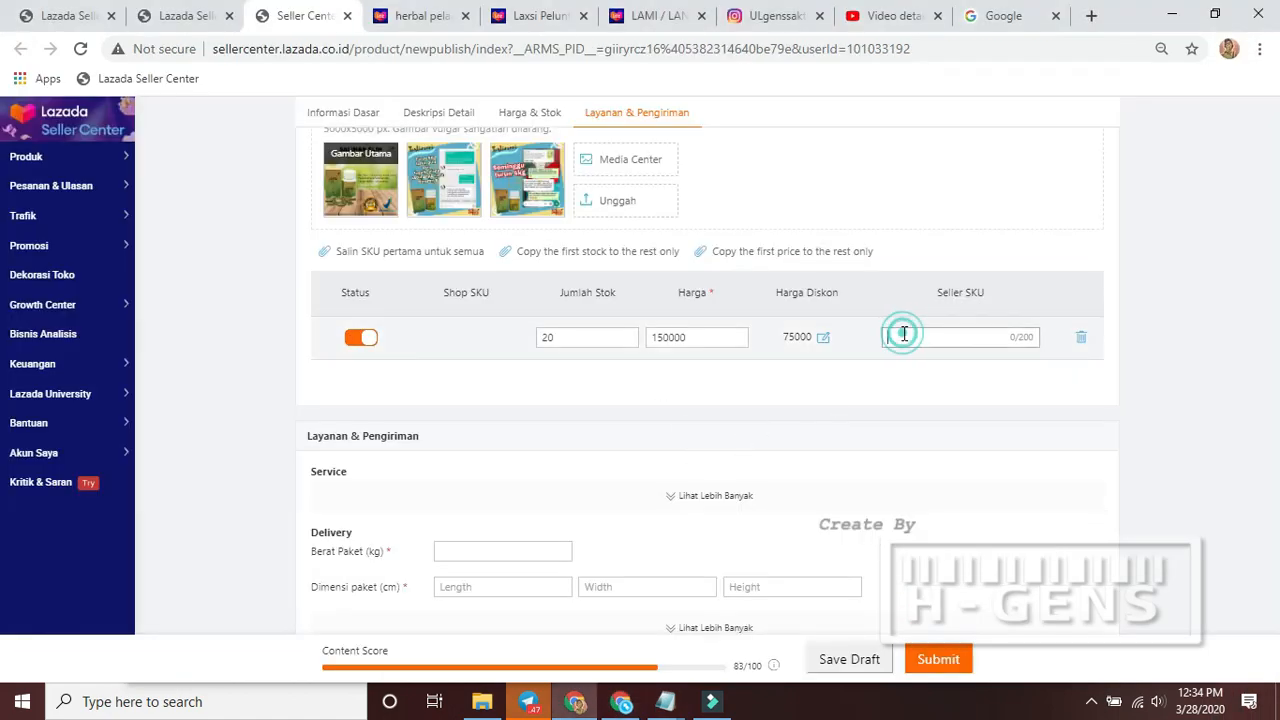
key("ctrl+v")
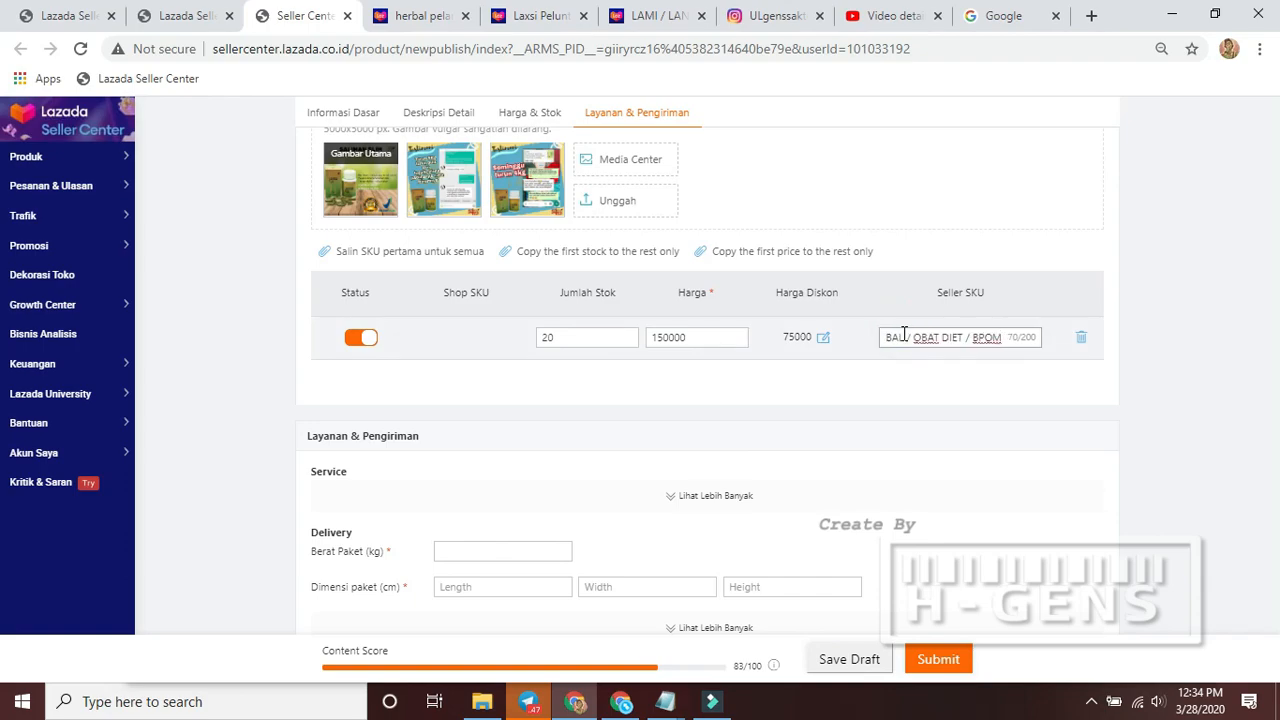
Expand the Service section to view its optional warranty fields and collapse it again
scroll(900, 428, "down", 1)
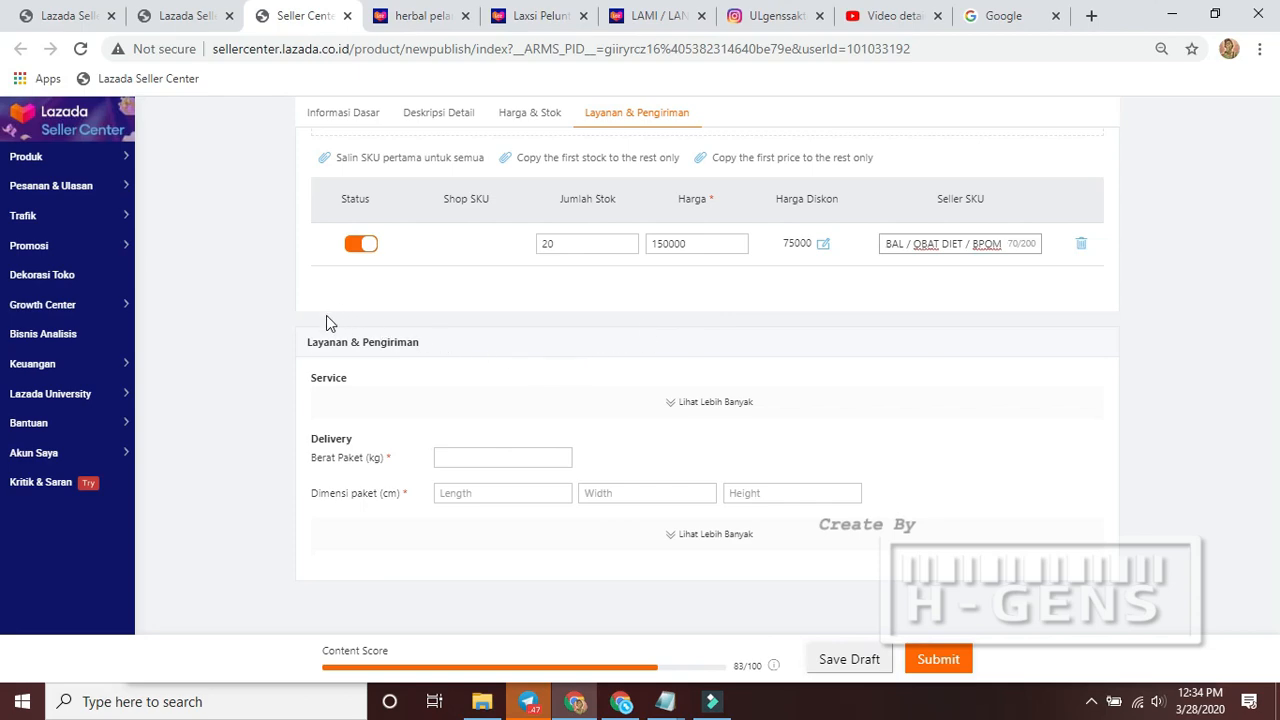
left_click(736, 403)
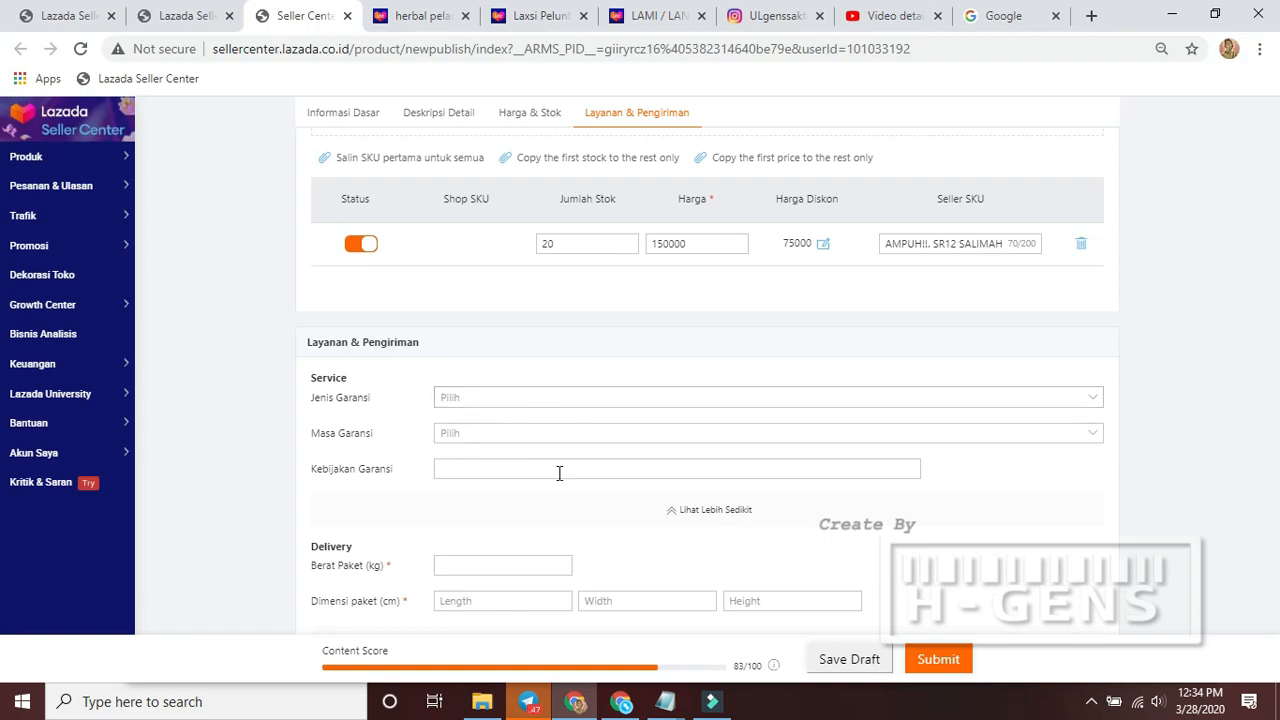
left_click(736, 510)
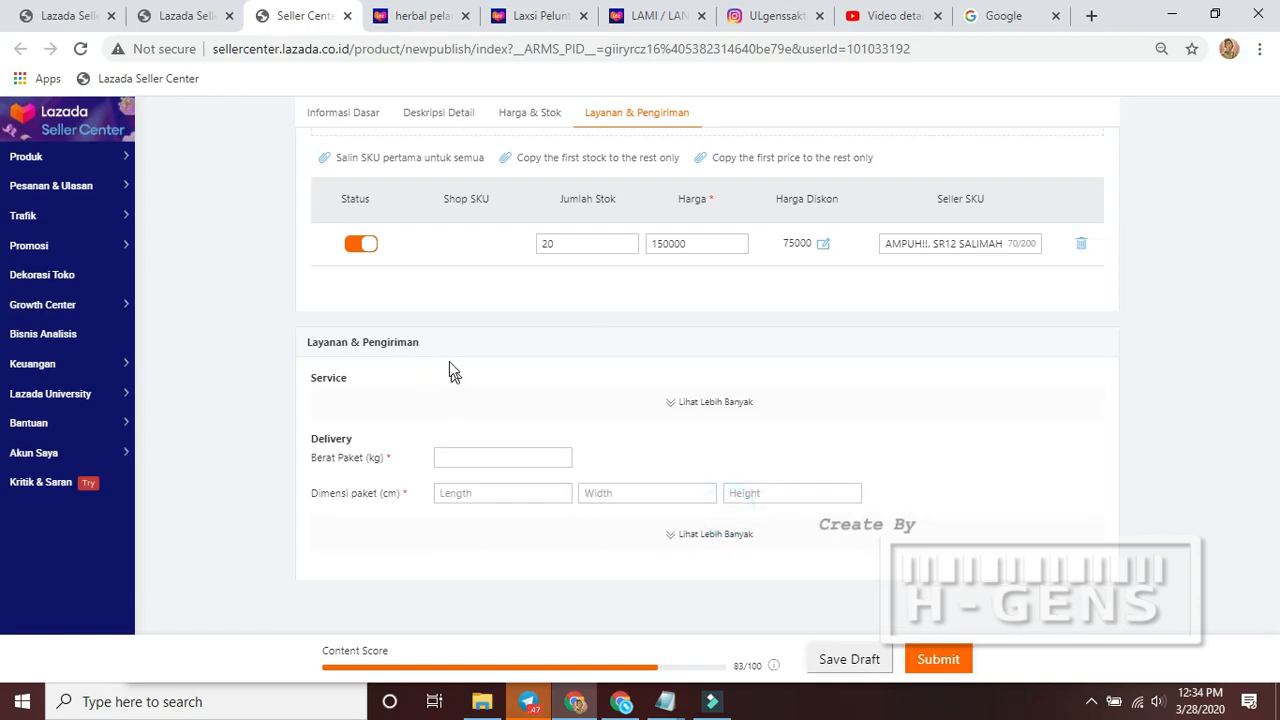
scroll(699, 286, "down", 1)
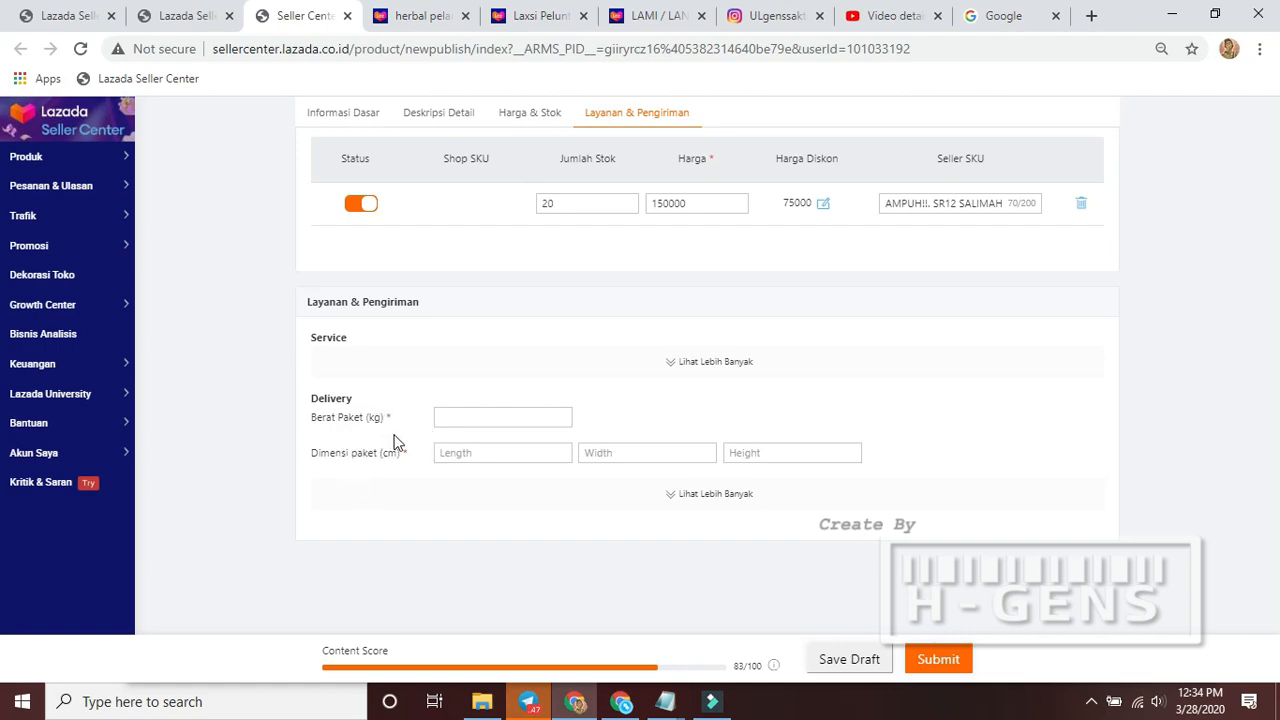
Check the product's weight on its Tokopedia page and return to the Lazada delivery form
left_click(492, 416)
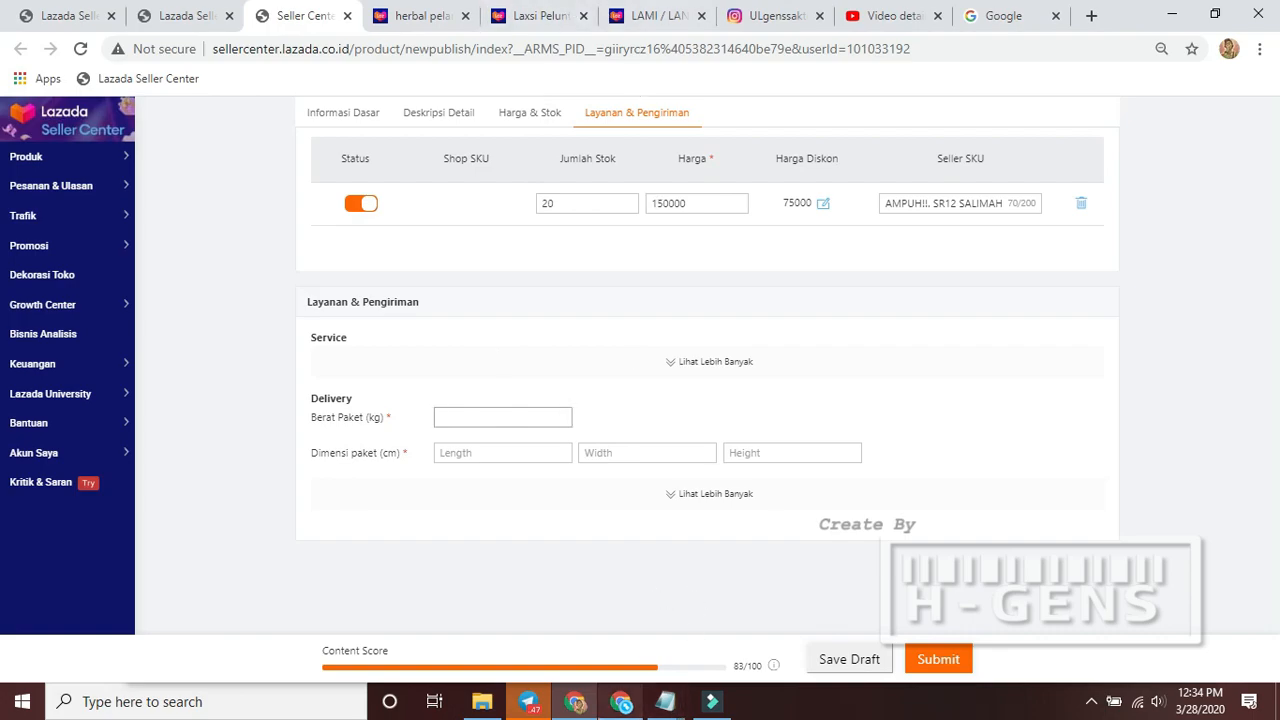
left_click(621, 702)
left_click_drag(622, 432, 651, 435)
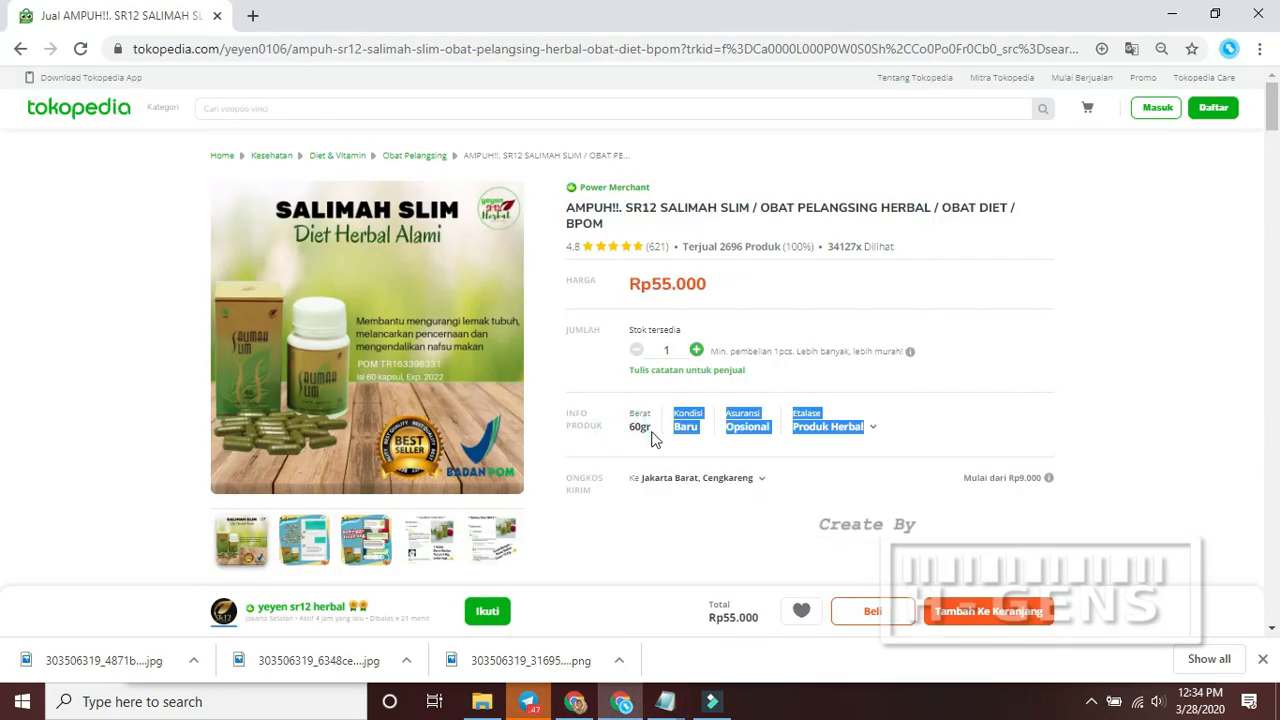
left_click(60, 478)
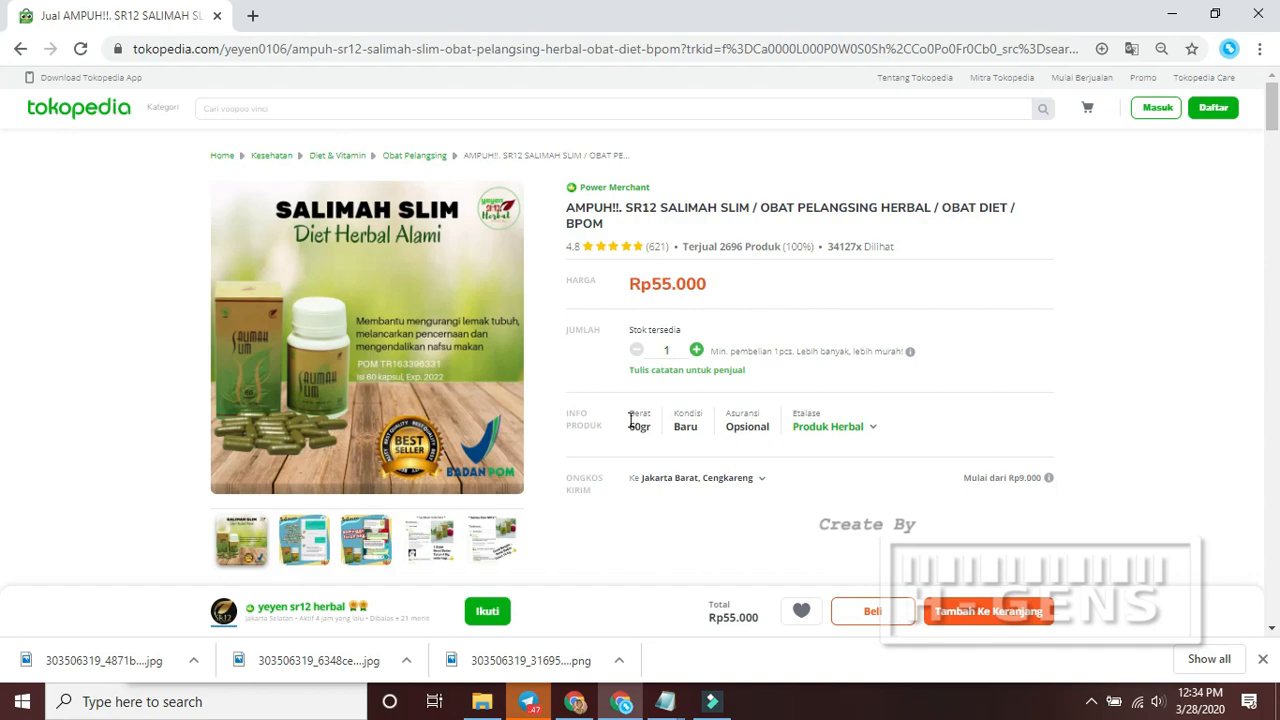
key("alt+Tab")
Set the package weight to 0.1 kg, rechecking the product's weight on the Tokopedia page
left_click(450, 416)
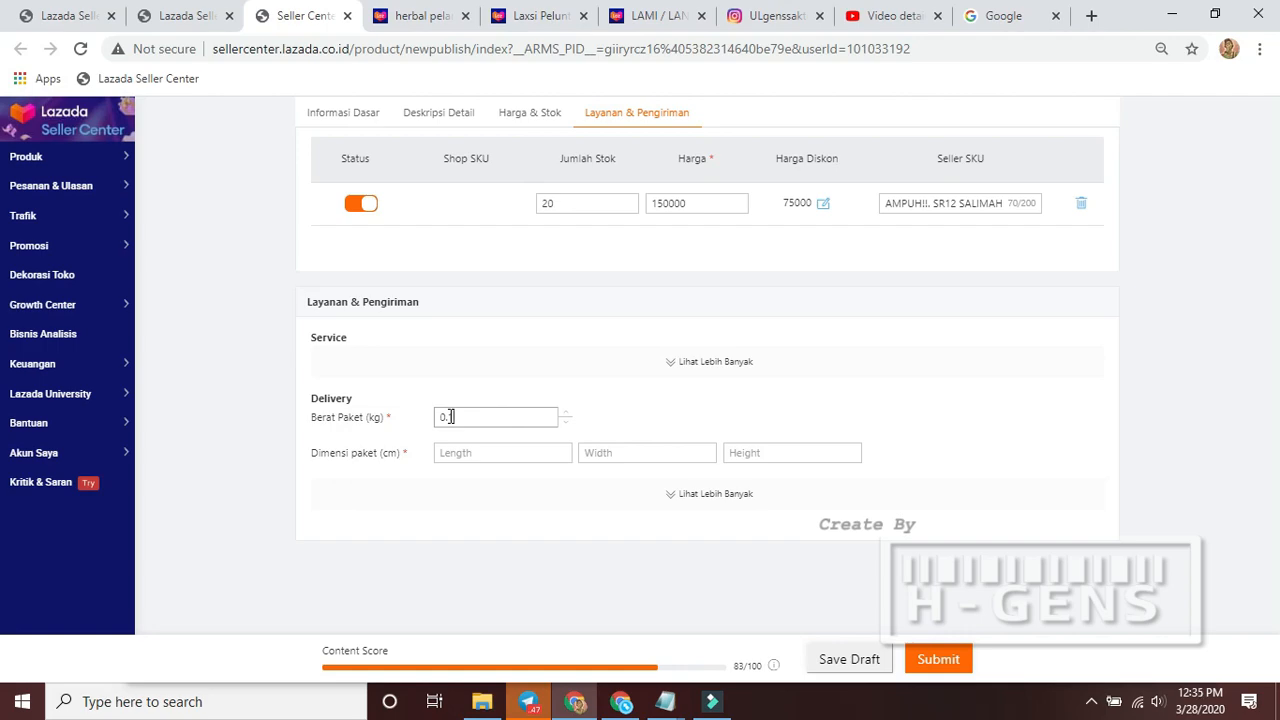
type("1")
double_click(452, 416)
type("1")
double_click(447, 415)
type("2")
double_click(446, 415)
double_click(446, 414)
type("0.1")
key("alt+Tab")
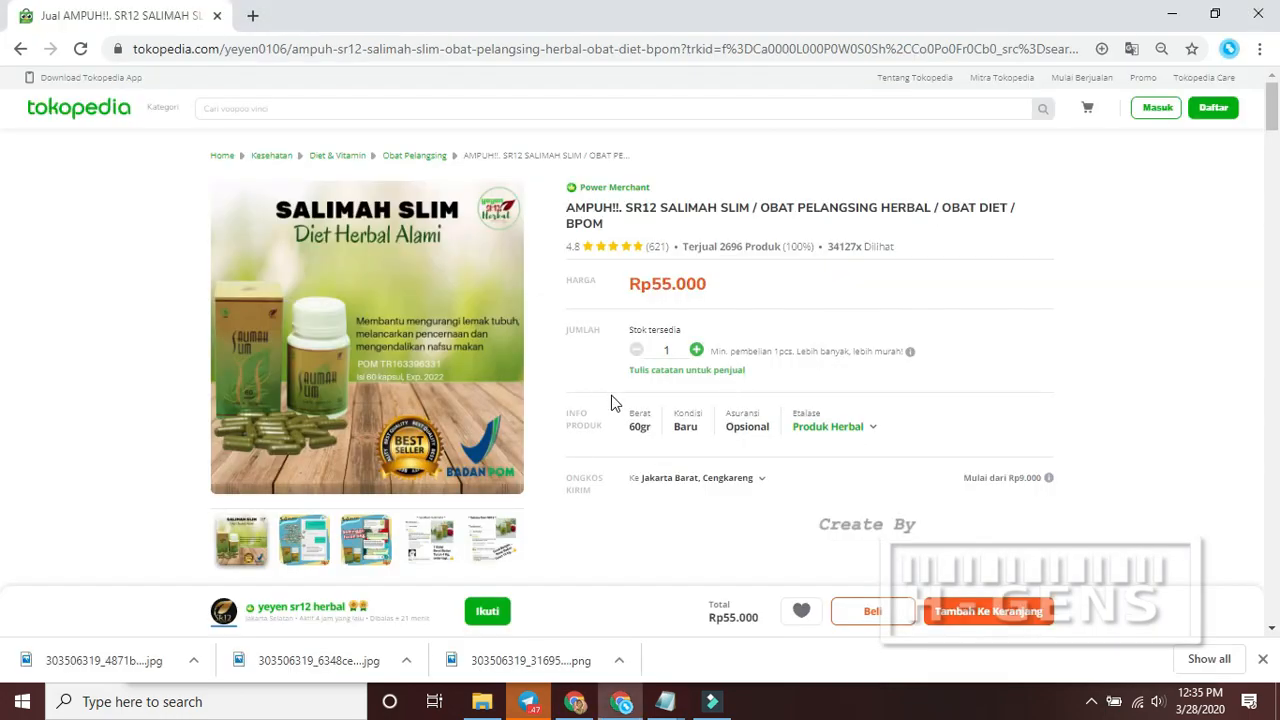
key("alt+Tab")
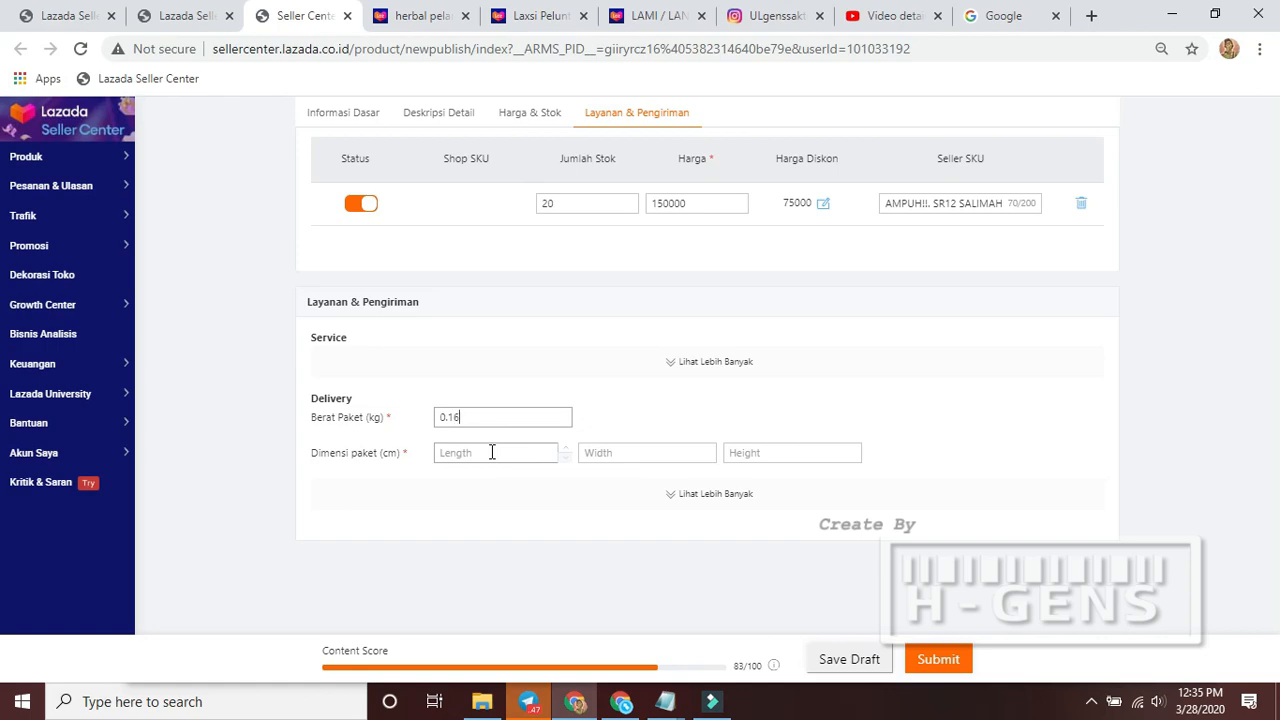
type("6")
Set the package dimensions to length 6, width 8 and height 10 cm
left_click(491, 450)
type("6")
left_click(618, 455)
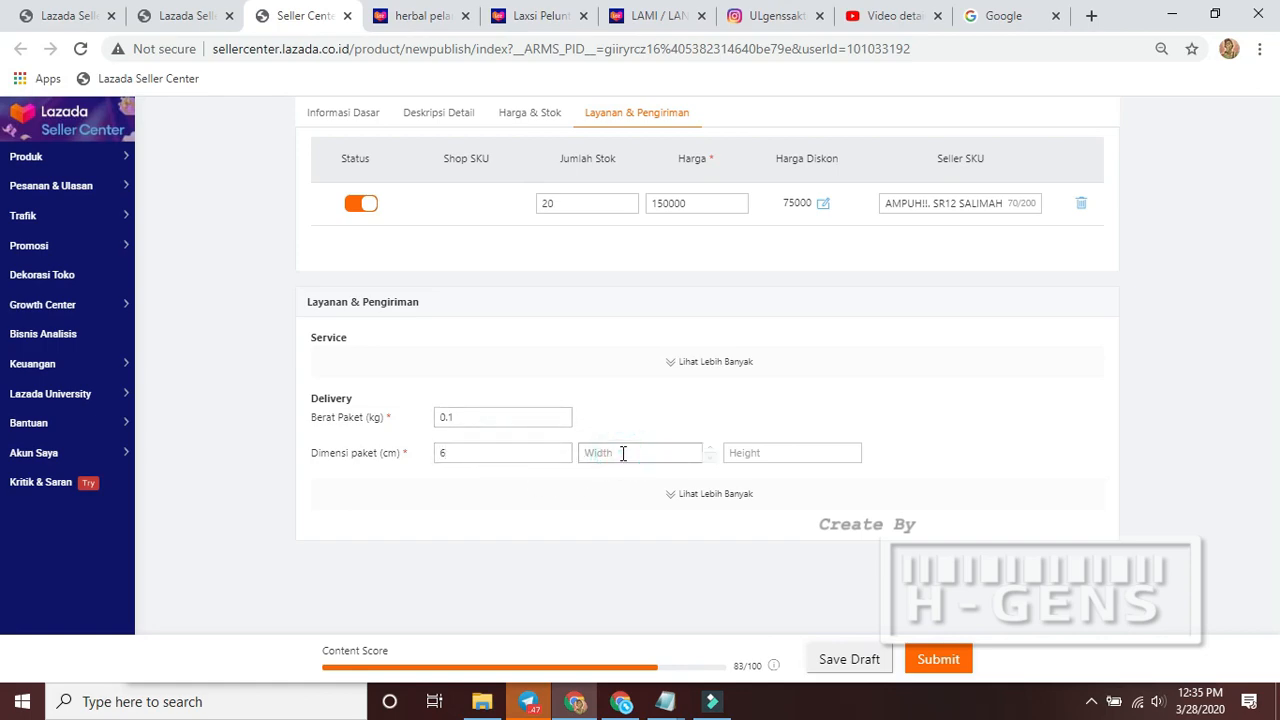
type("8")
left_click(757, 452)
type("10")
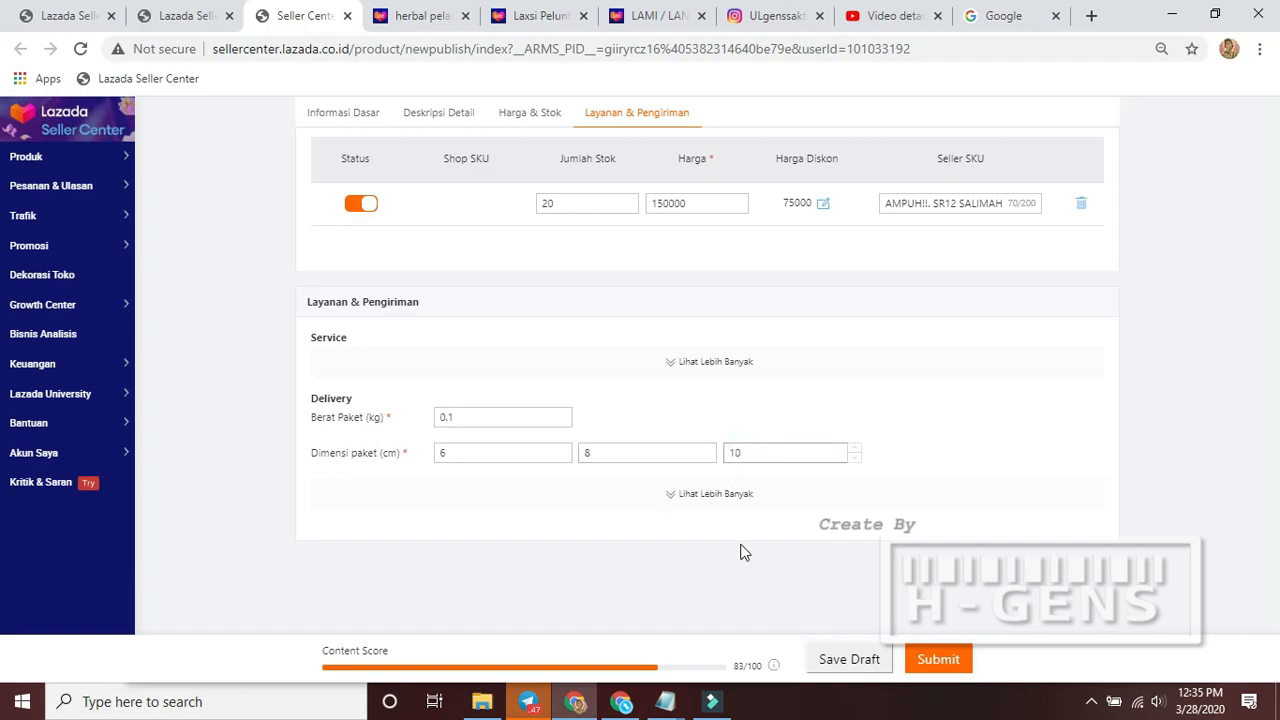
Review the completed description, price, stock and delivery sections and submit the product listing
scroll(760, 482, "up", 5)
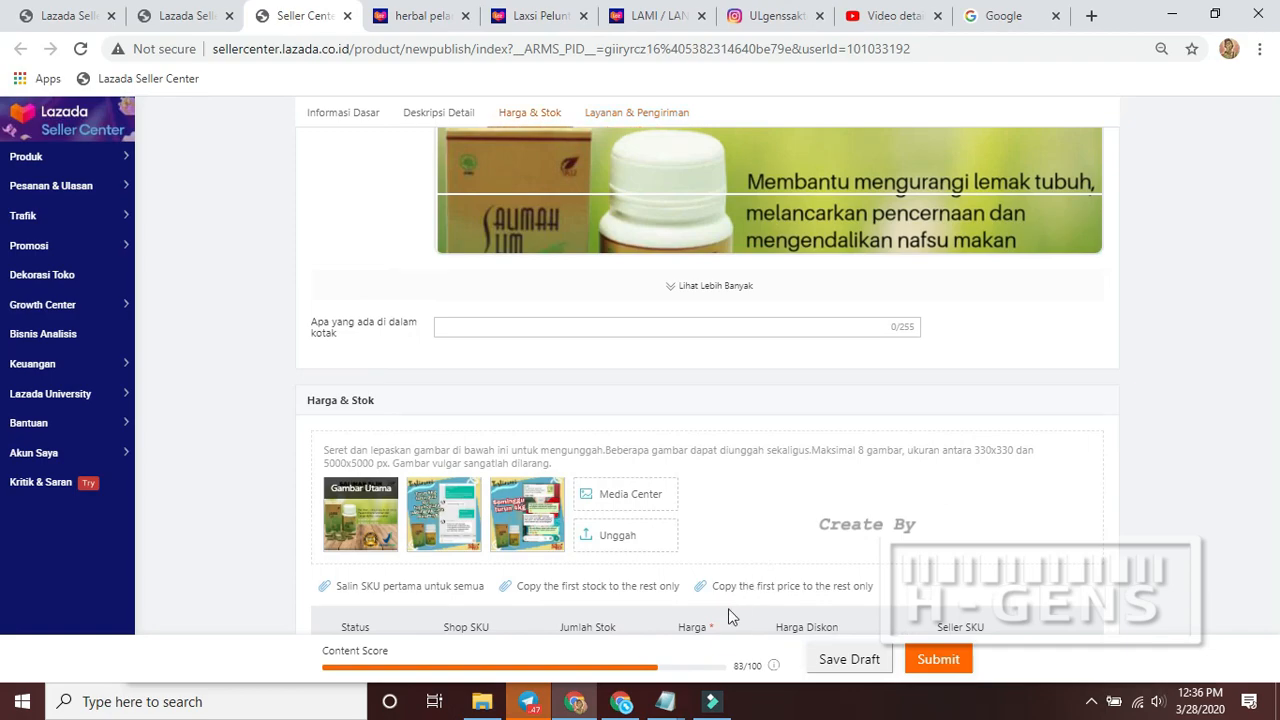
scroll(728, 608, "down", 1)
scroll(503, 422, "up", 3)
scroll(520, 400, "down", 5)
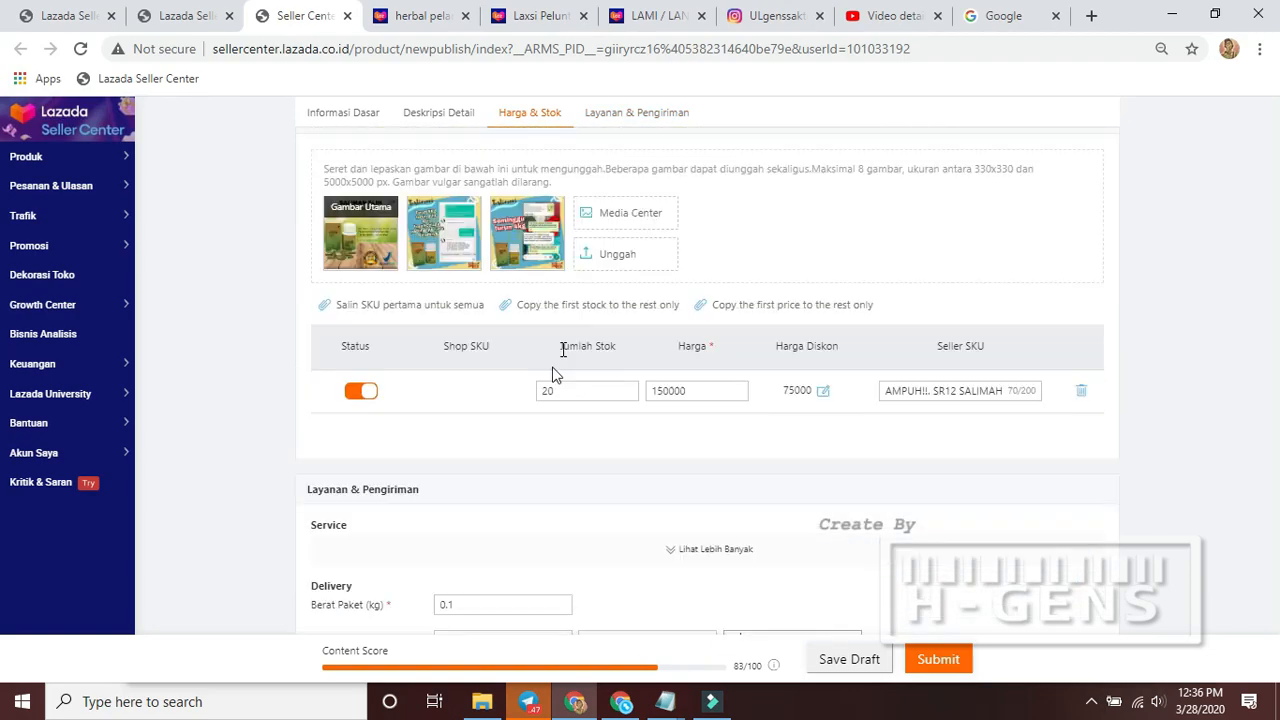
scroll(548, 375, "up", 5)
scroll(593, 448, "down", 3)
scroll(593, 448, "down", 4)
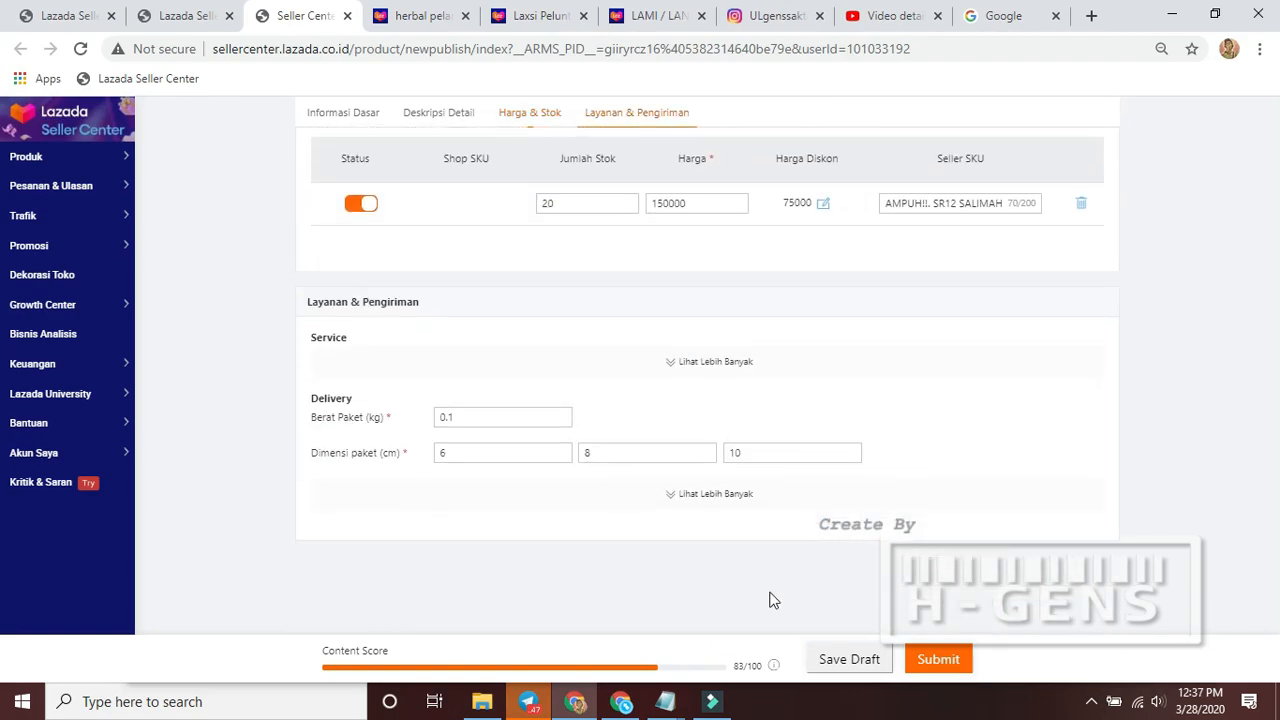
left_click(938, 660)
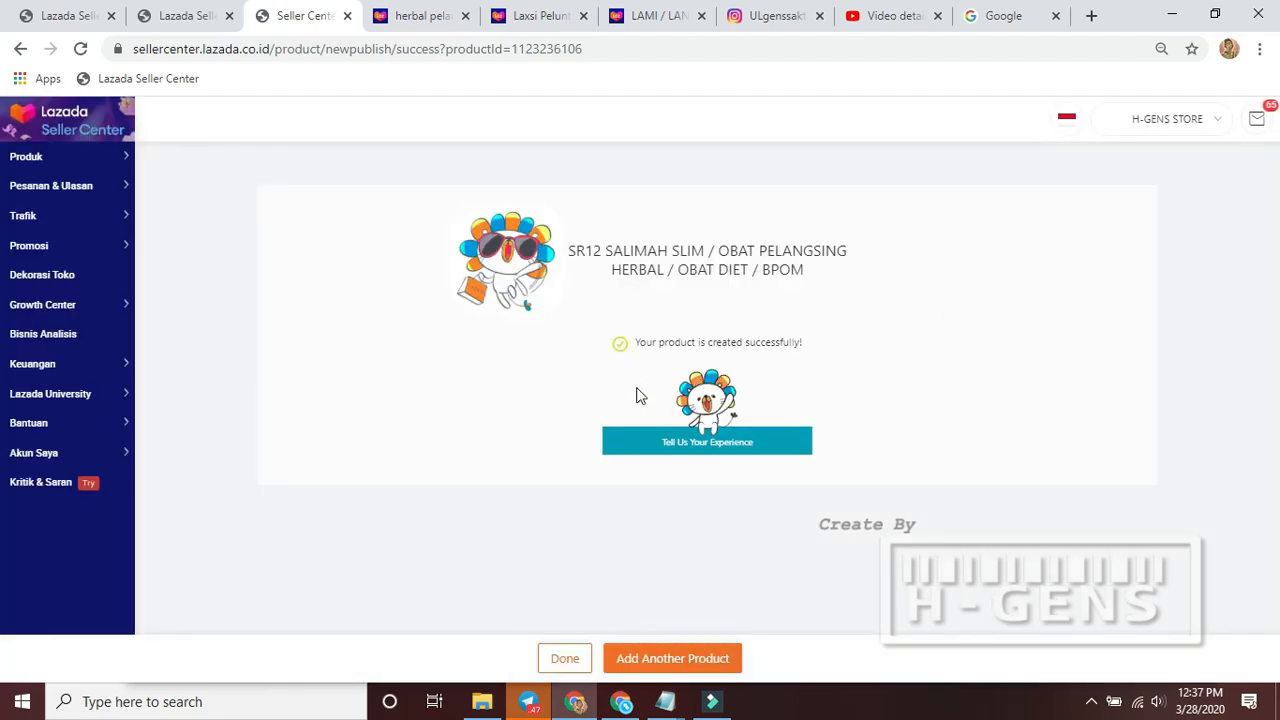
View the Seller Center dashboard and product management list, and revisit the source product's Tokopedia page
left_click(50, 16)
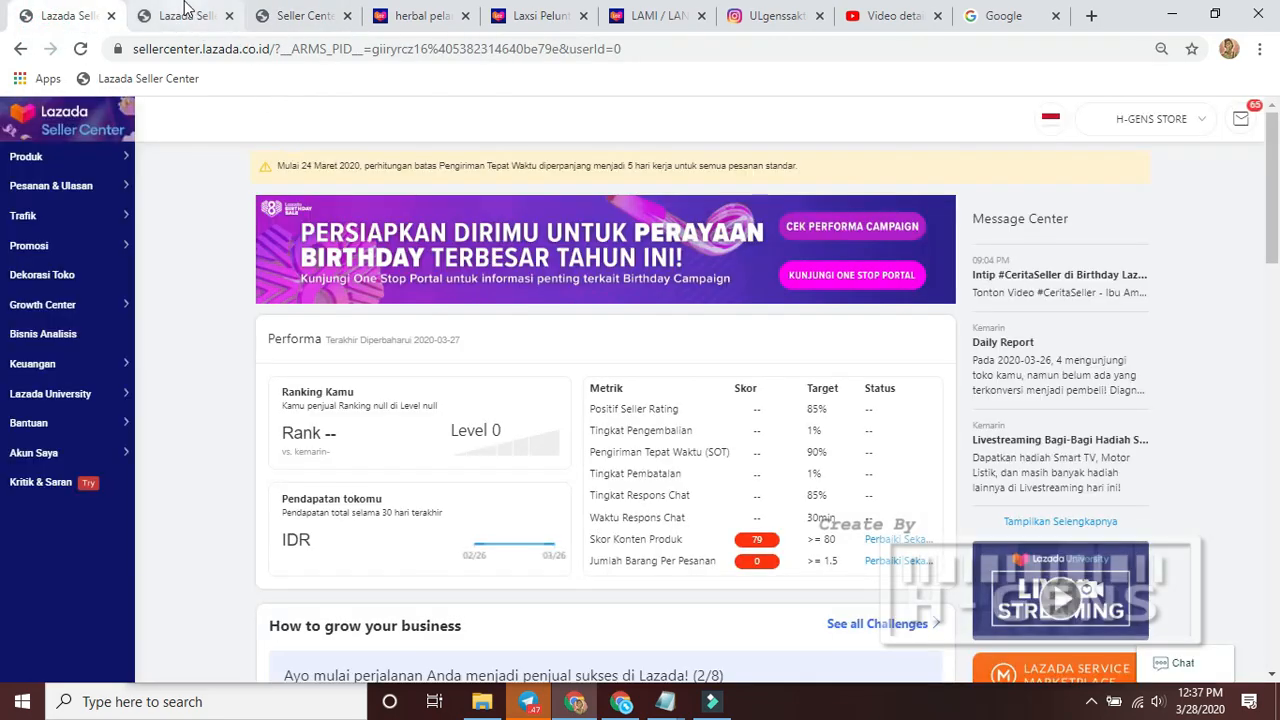
left_click(184, 12)
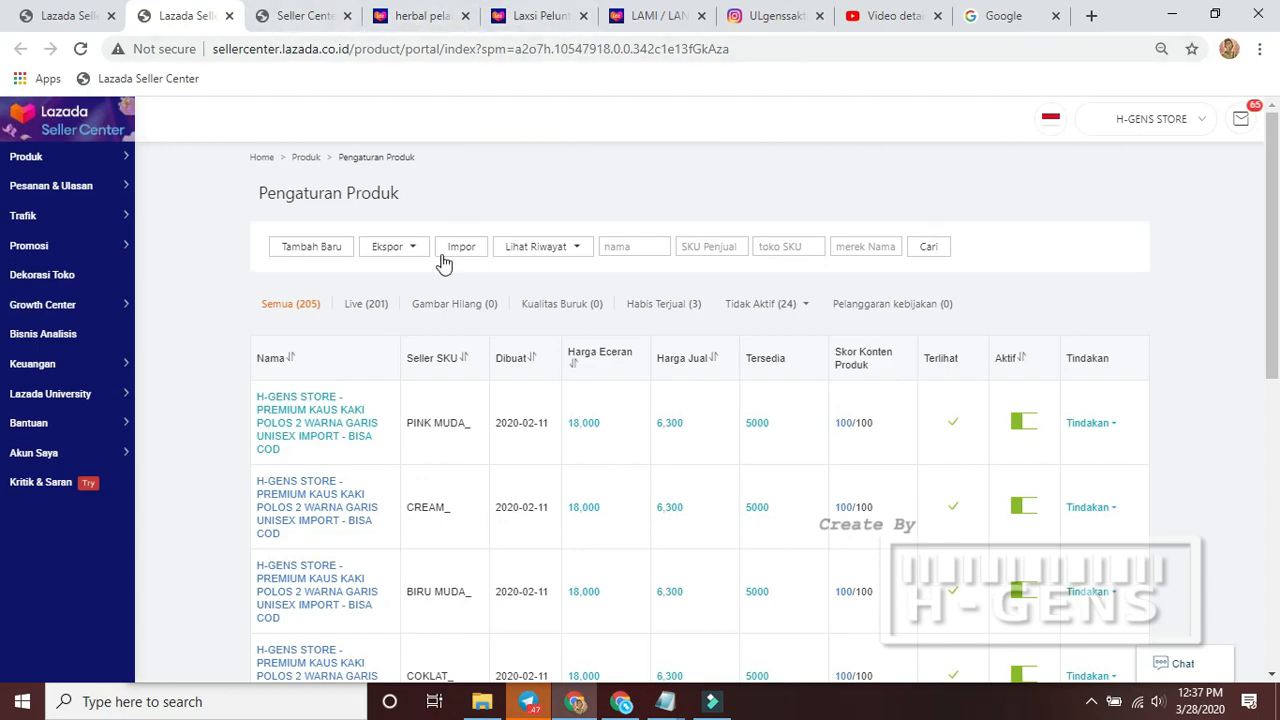
left_click(620, 701)
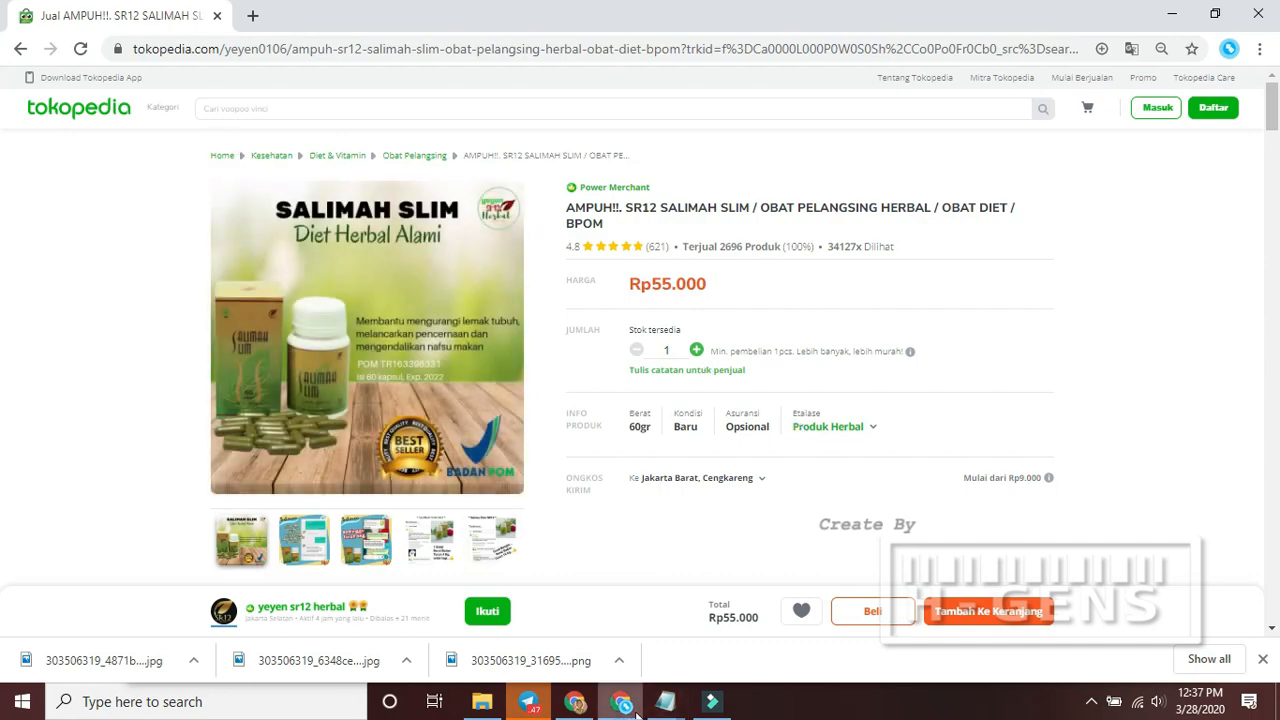
mouse_move(603, 713)
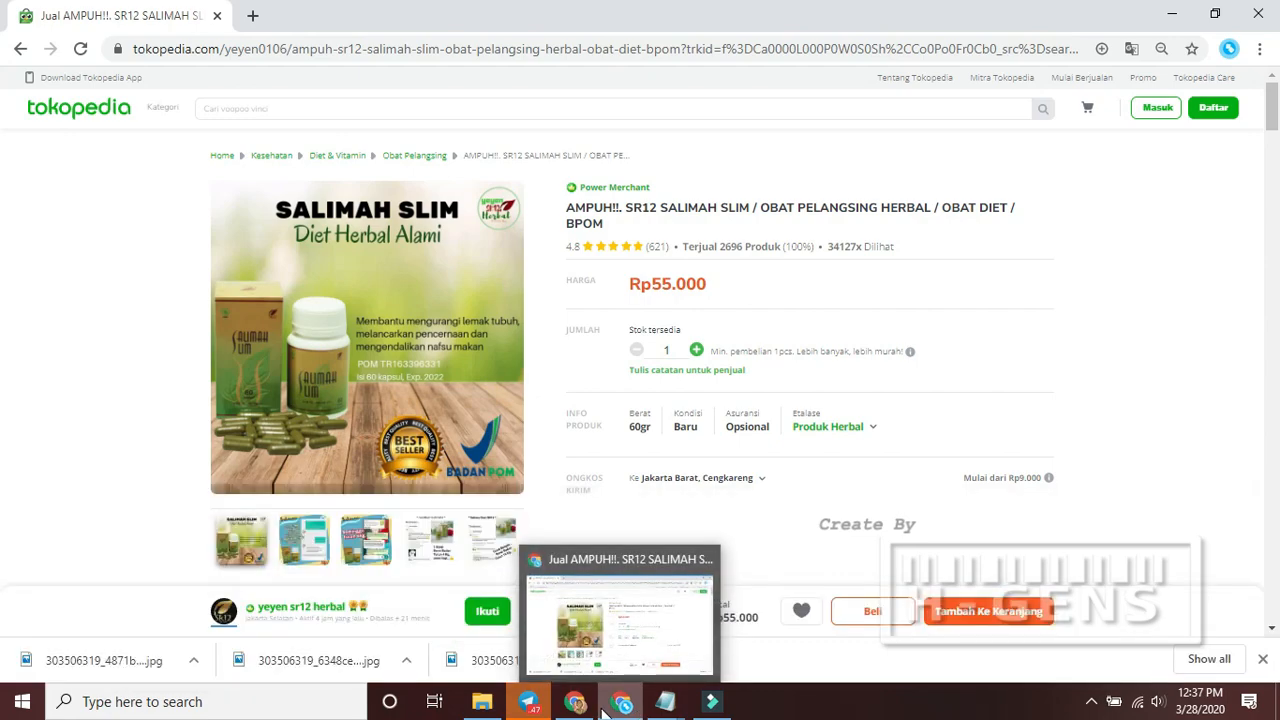
left_click(575, 701)
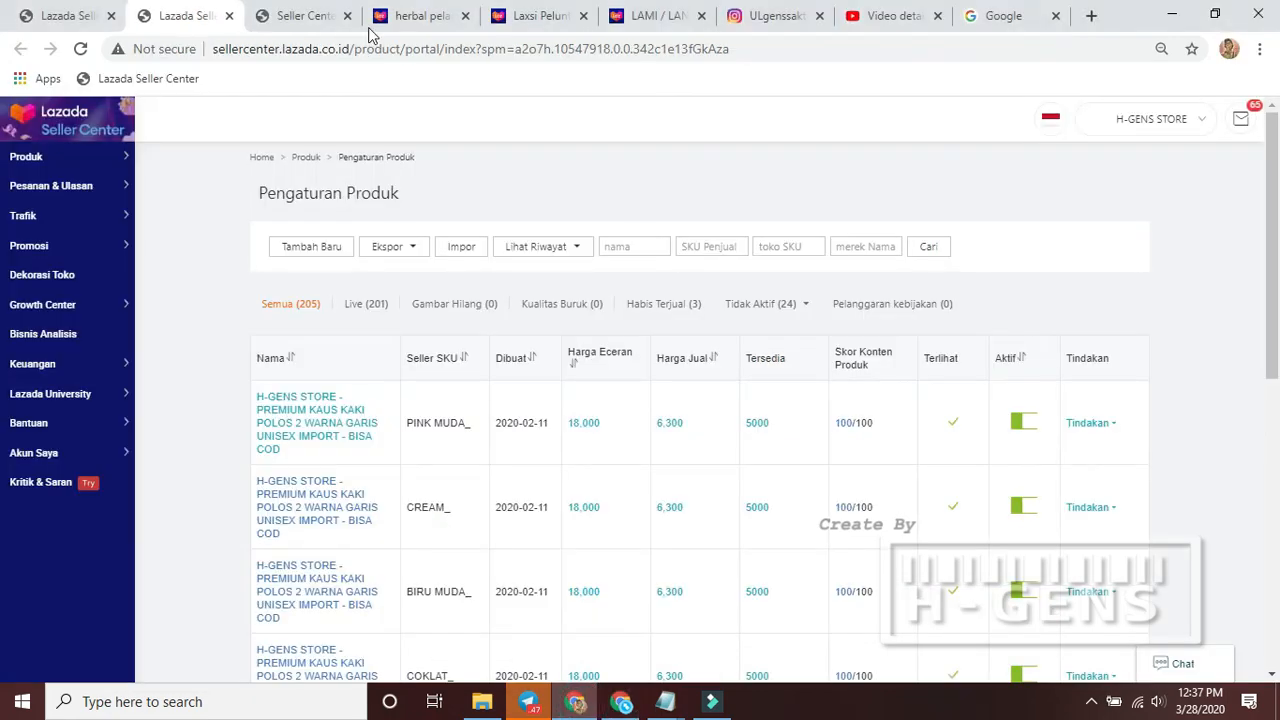
Examine Lazada's herbal pelangsing search results and the category paths of the competing Laxsi and LAMI products
left_click(420, 15)
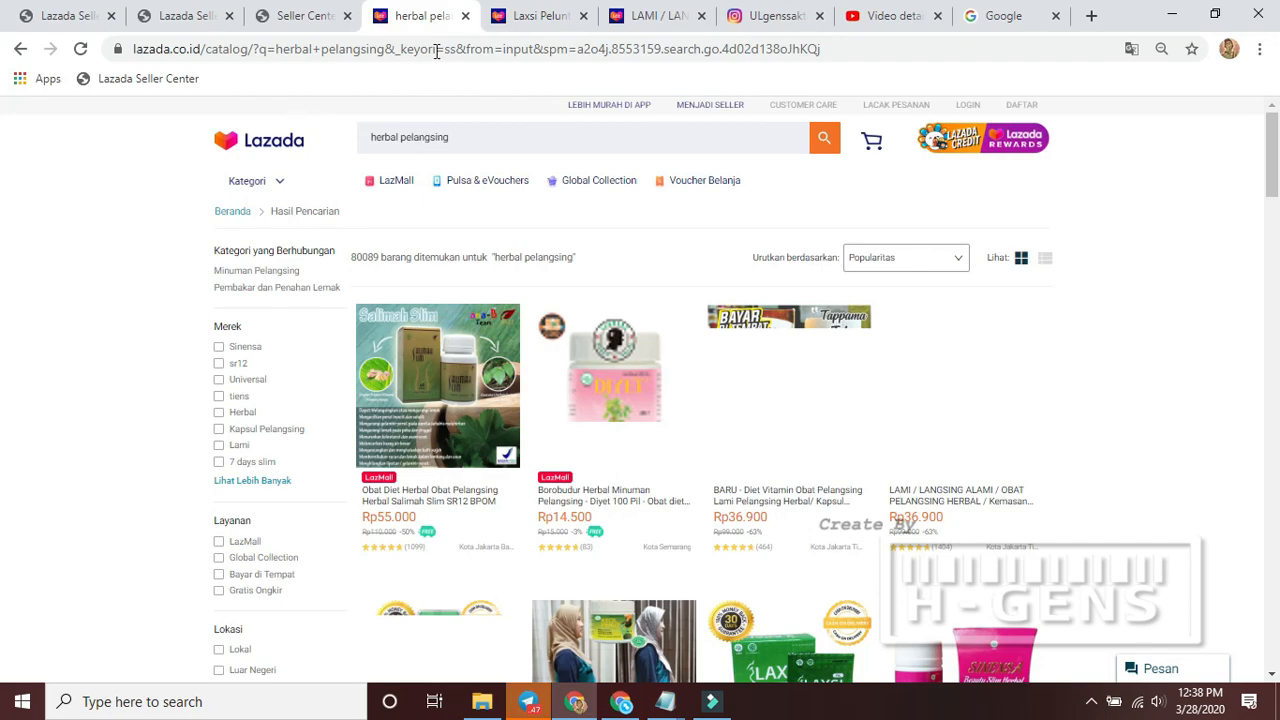
scroll(566, 449, "down", 3)
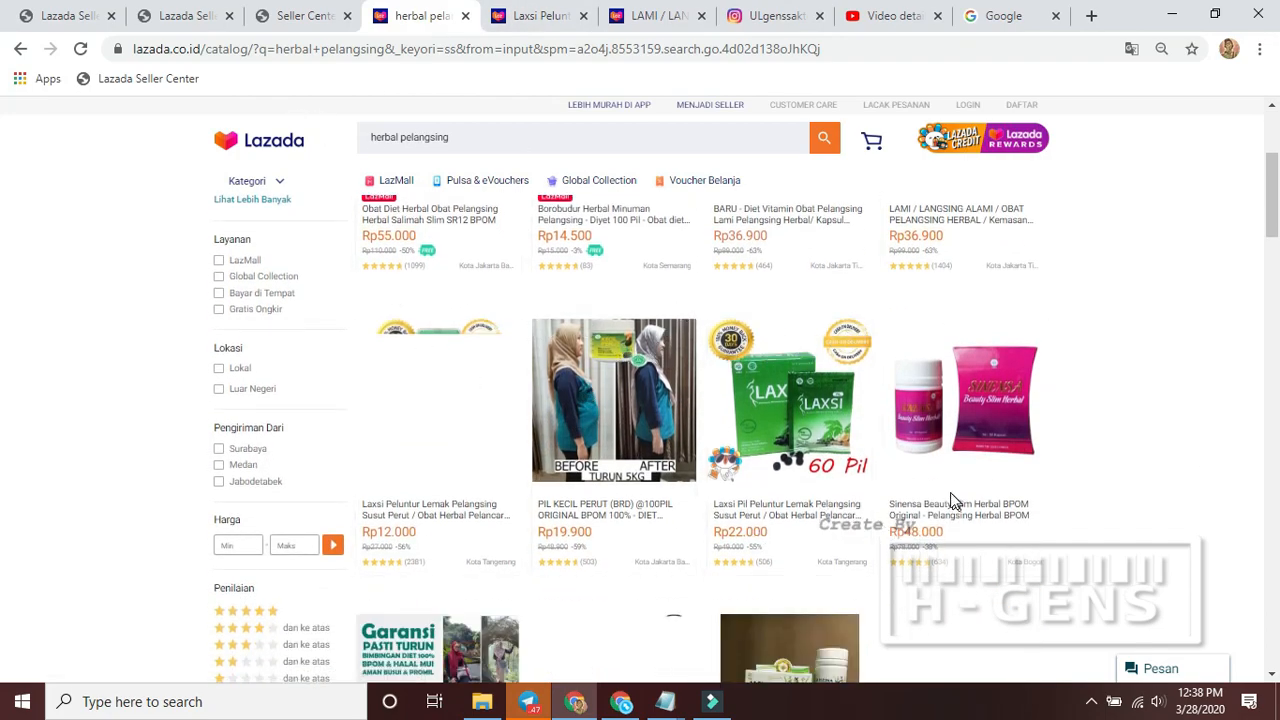
scroll(856, 450, "up", 3)
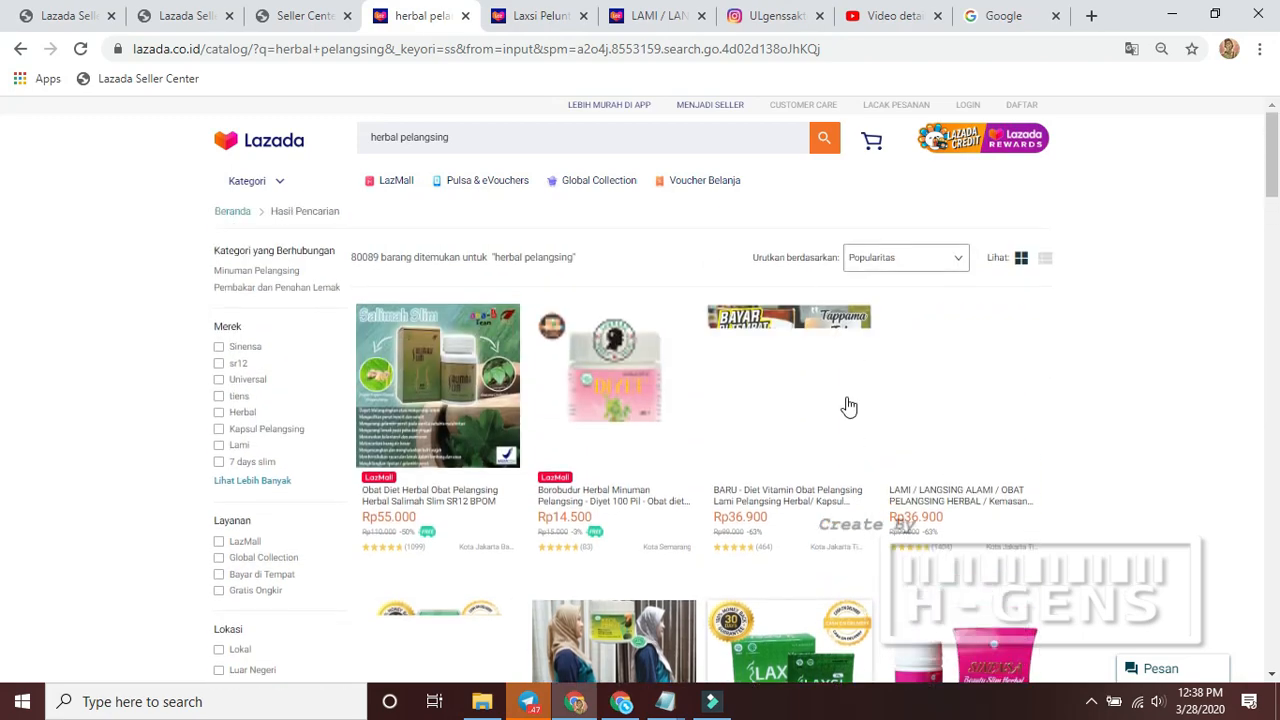
left_click(517, 18)
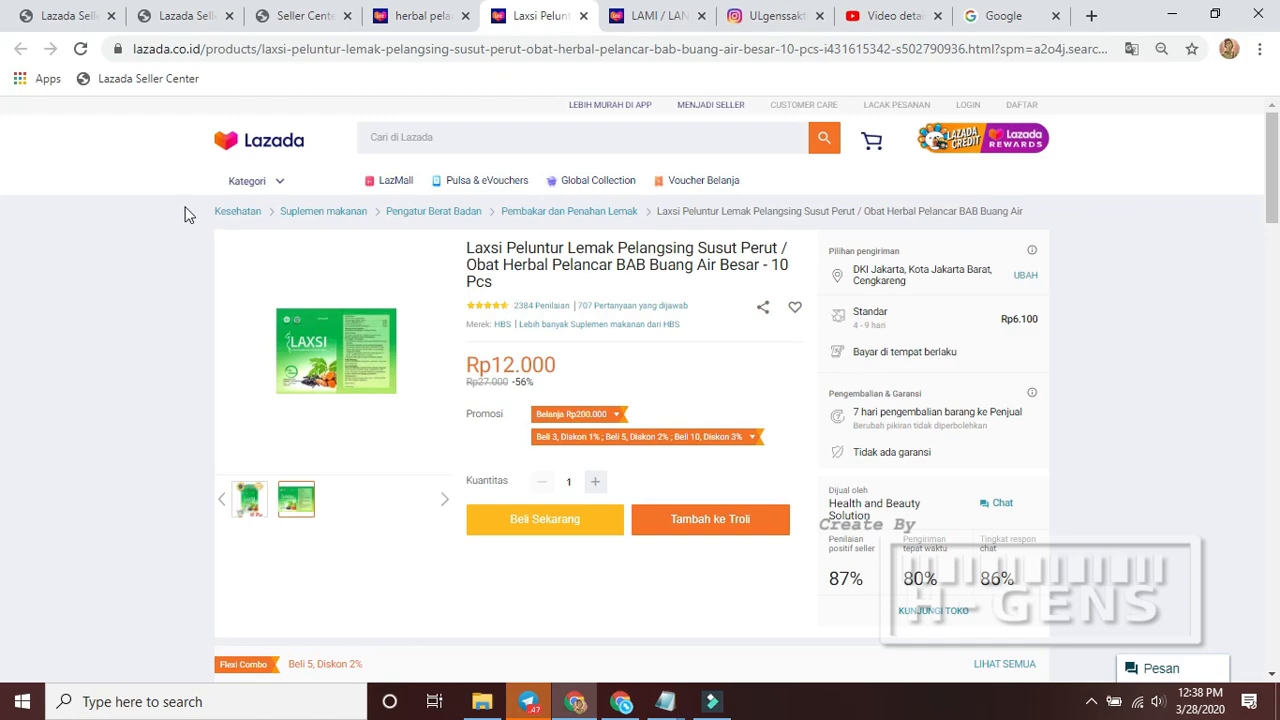
left_click_drag(185, 215, 642, 216)
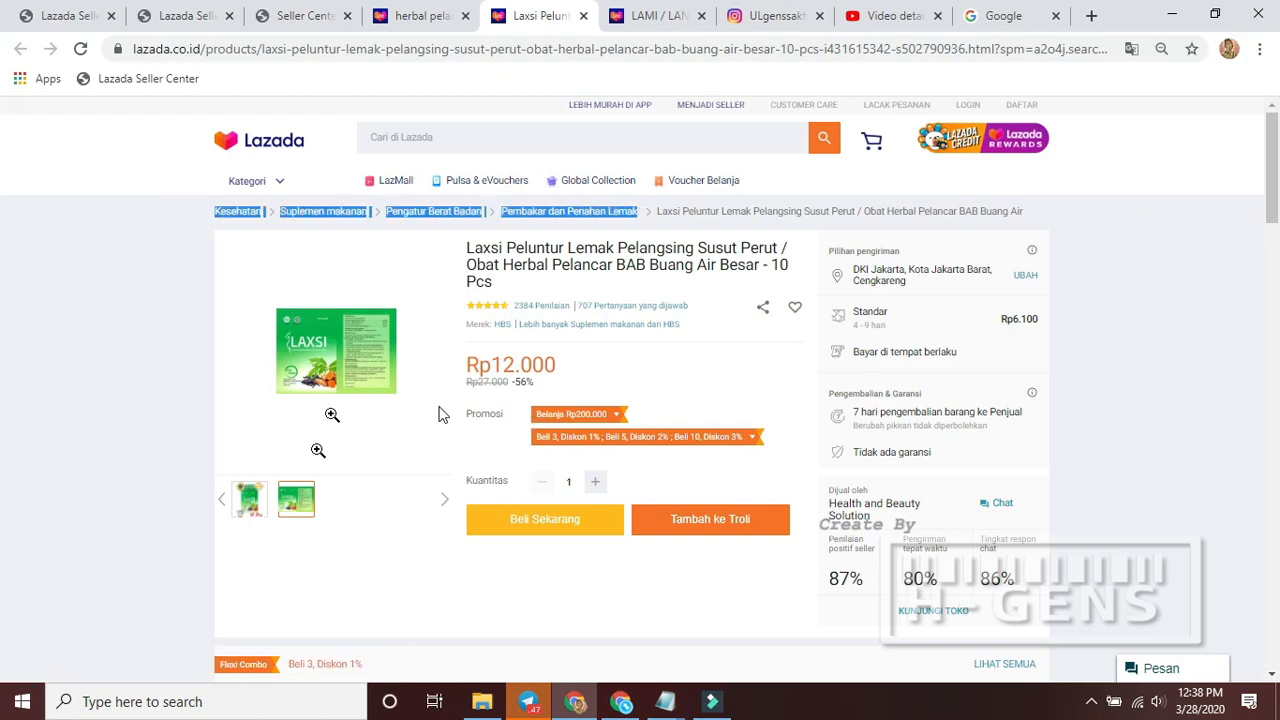
left_click(645, 16)
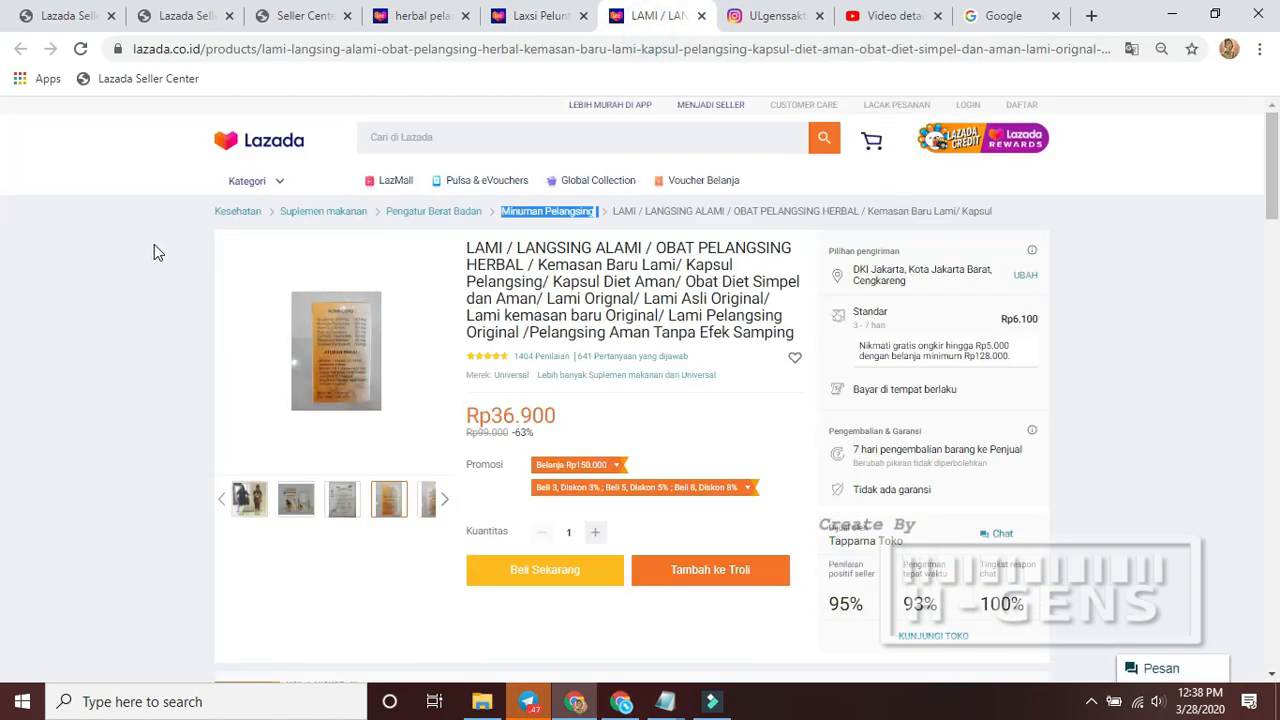
left_click_drag(163, 211, 601, 218)
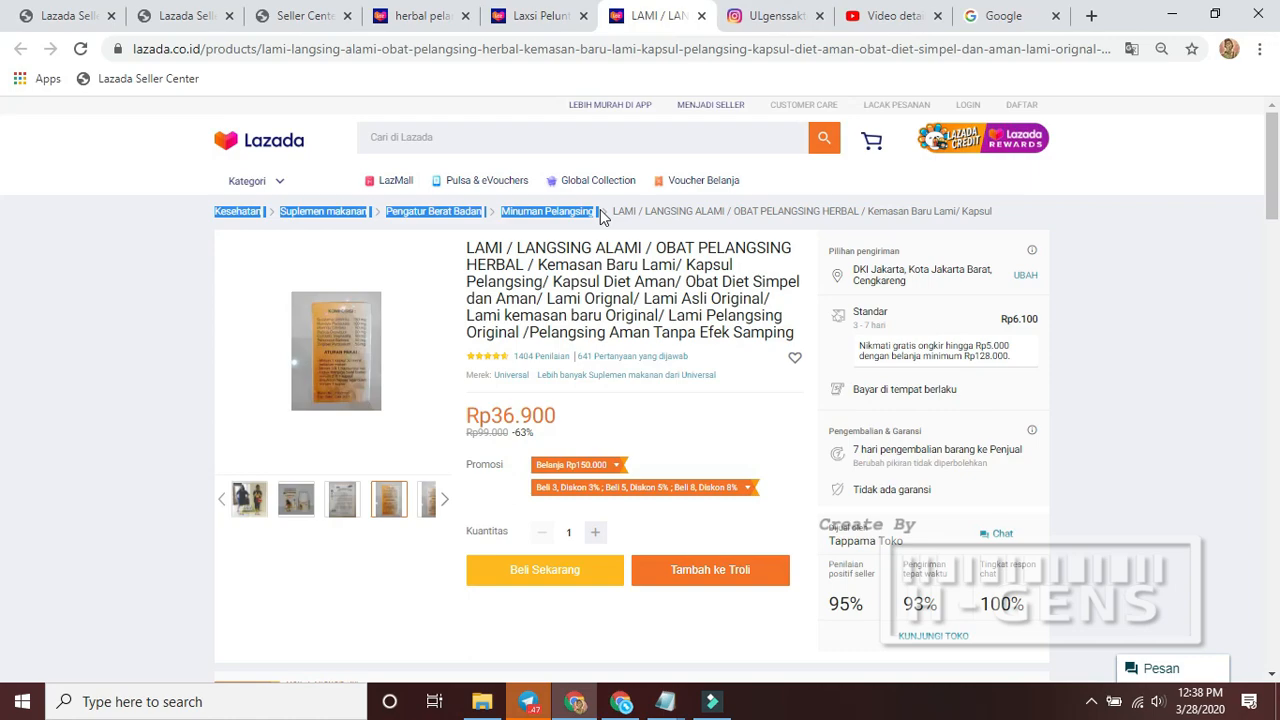
left_click(114, 251)
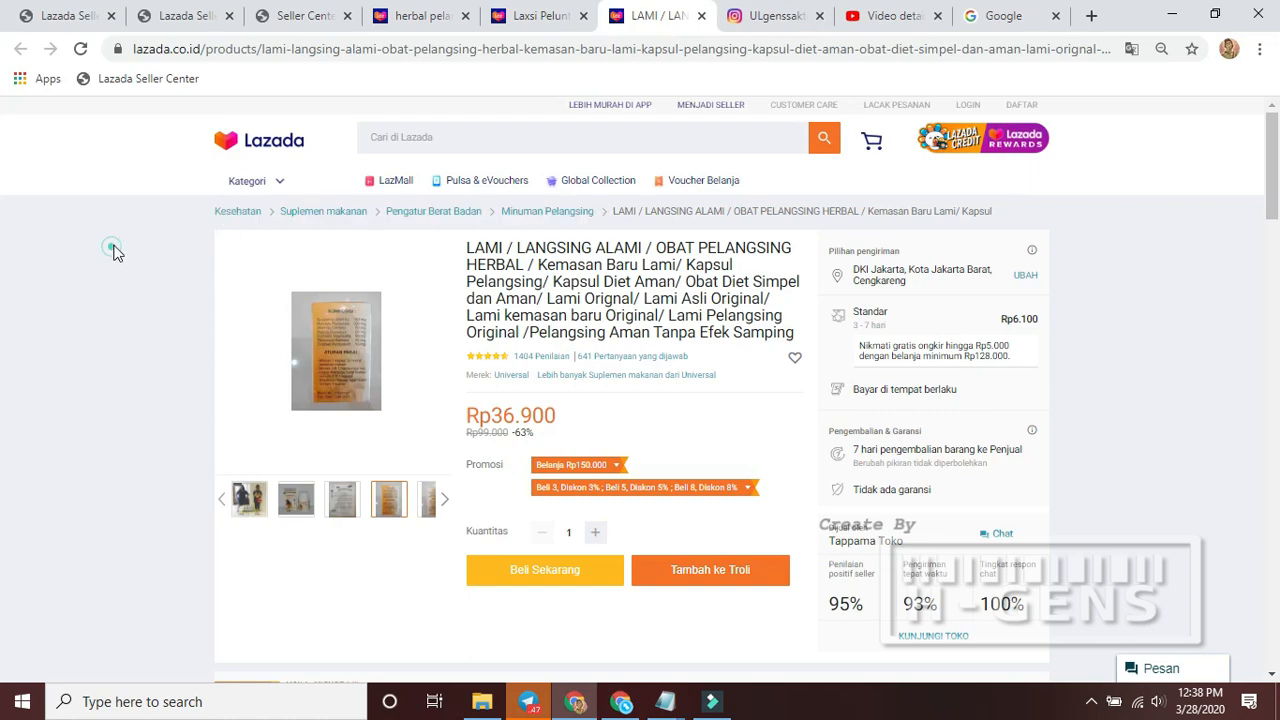
left_click(540, 18)
Browse the competing slimming products in the herbal pelangsing search results, looking at their titles, prices and ratings
left_click(410, 17)
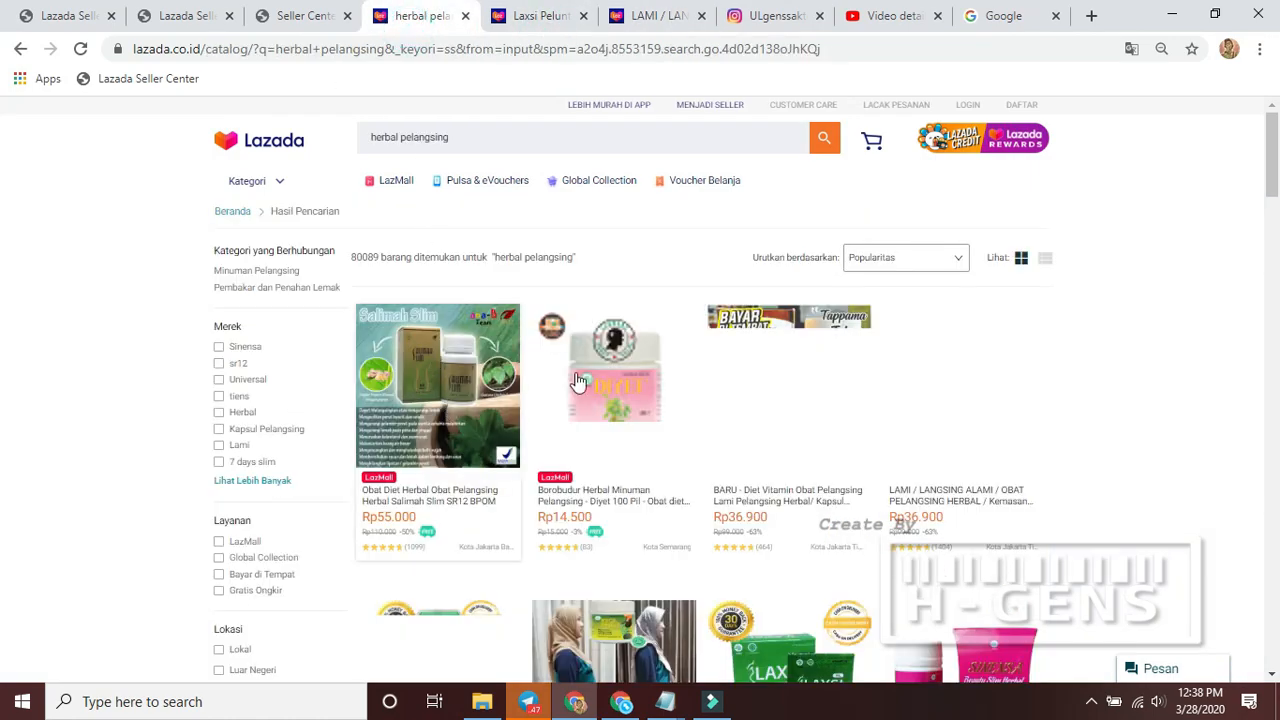
scroll(556, 513, "down", 2)
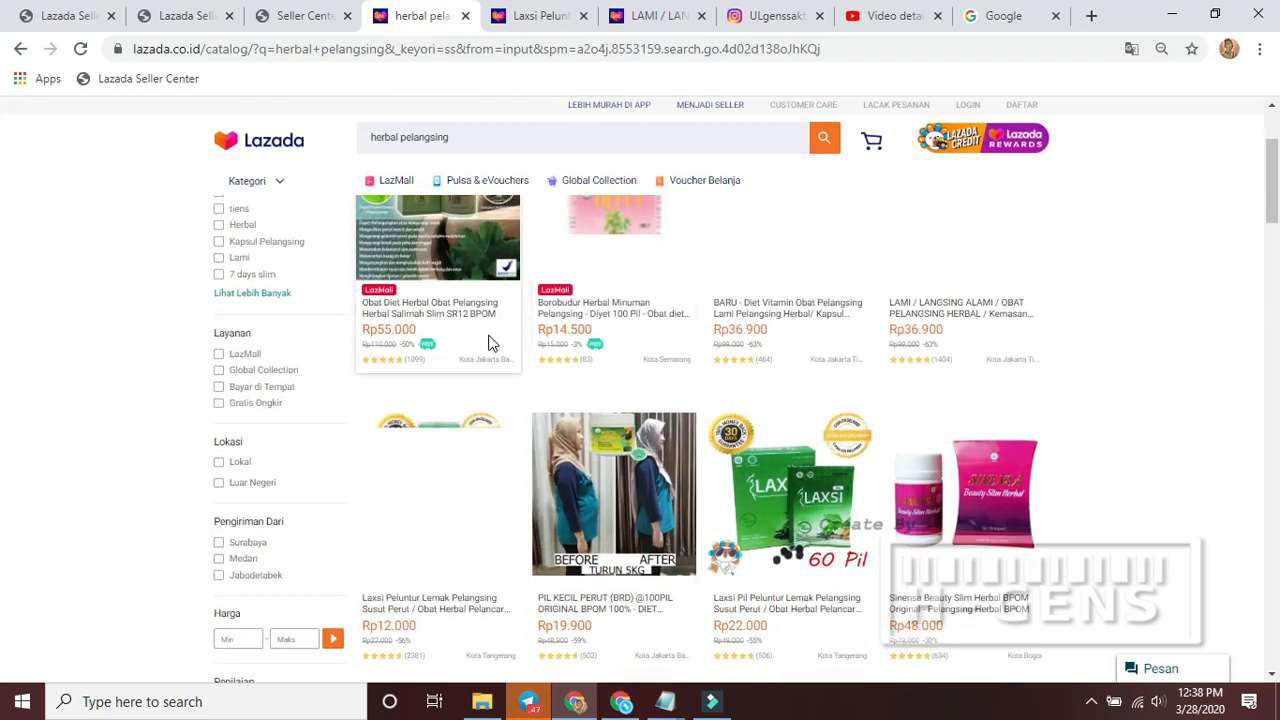
scroll(490, 352, "up", 2)
scroll(714, 391, "down", 1)
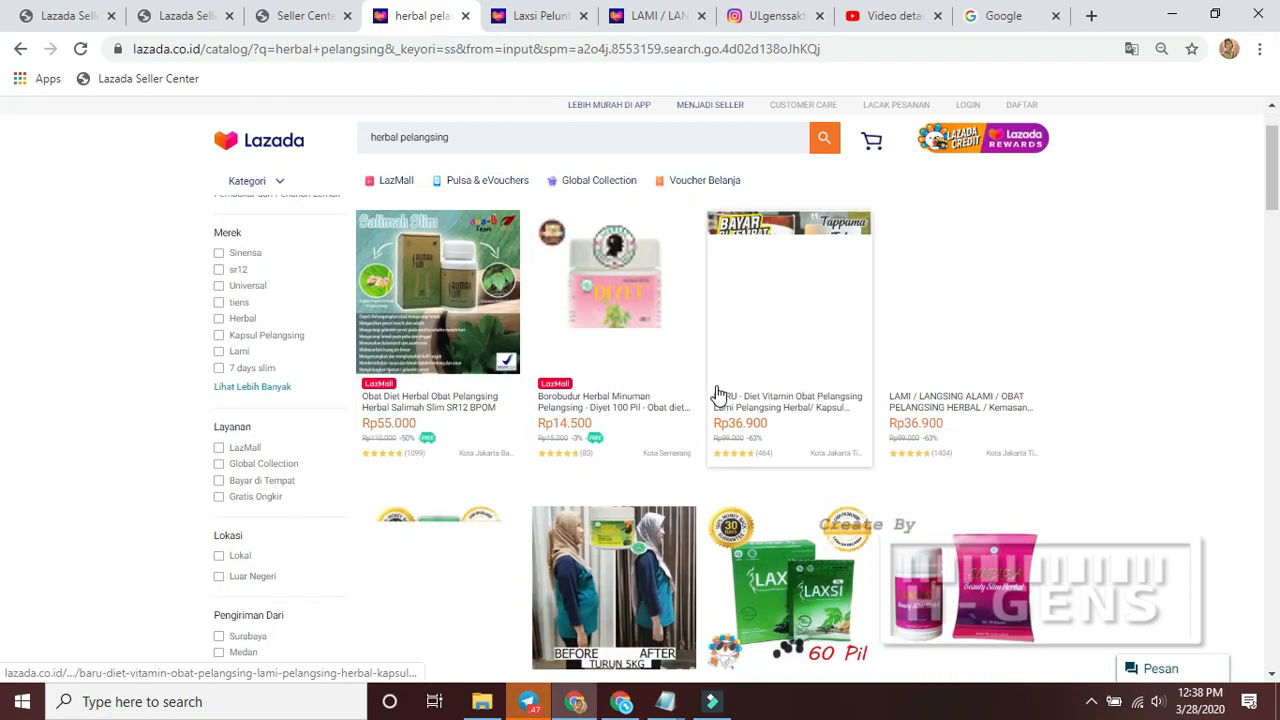
scroll(840, 428, "up", 1)
scroll(671, 520, "down", 4)
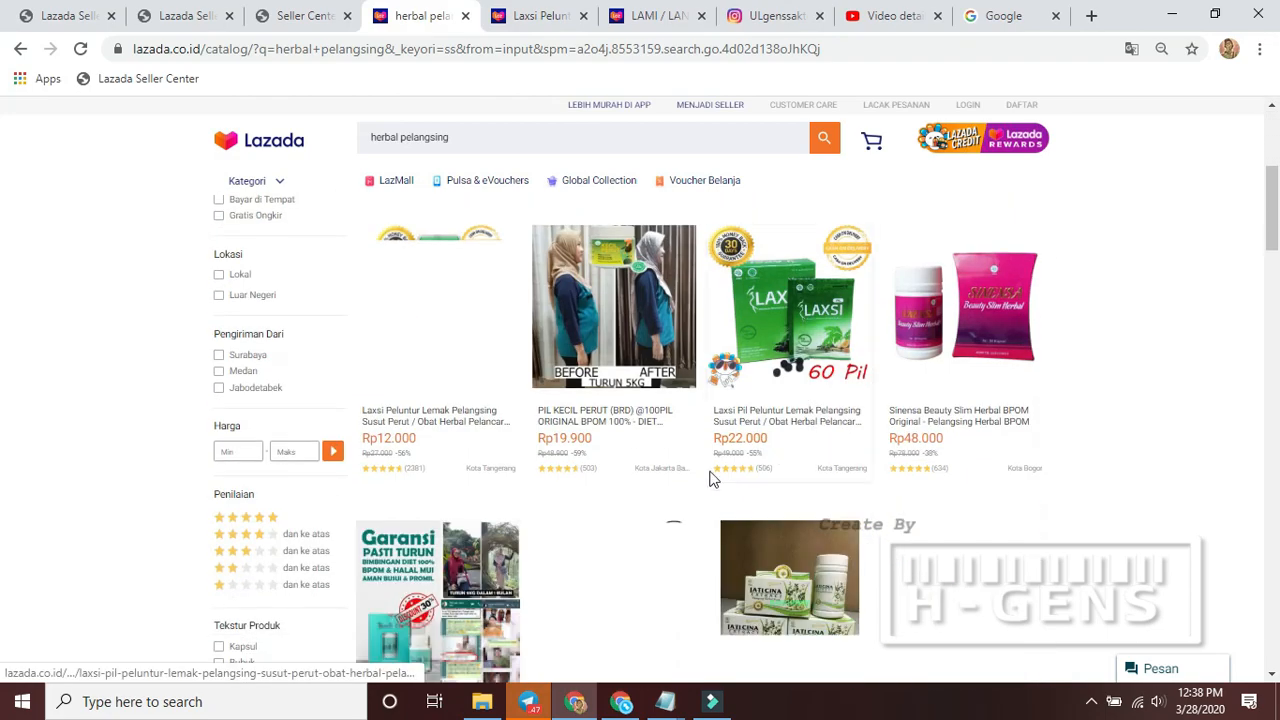
scroll(593, 483, "down", 4)
scroll(598, 480, "up", 5)
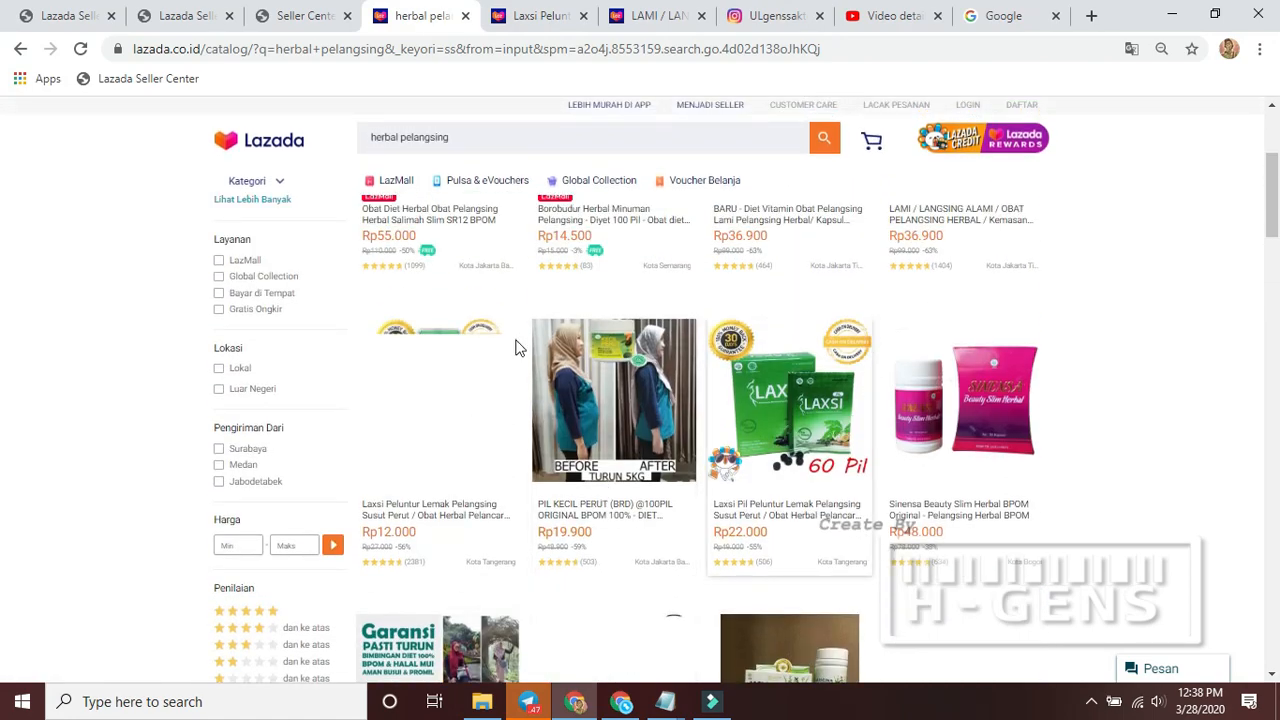
scroll(686, 510, "up", 3)
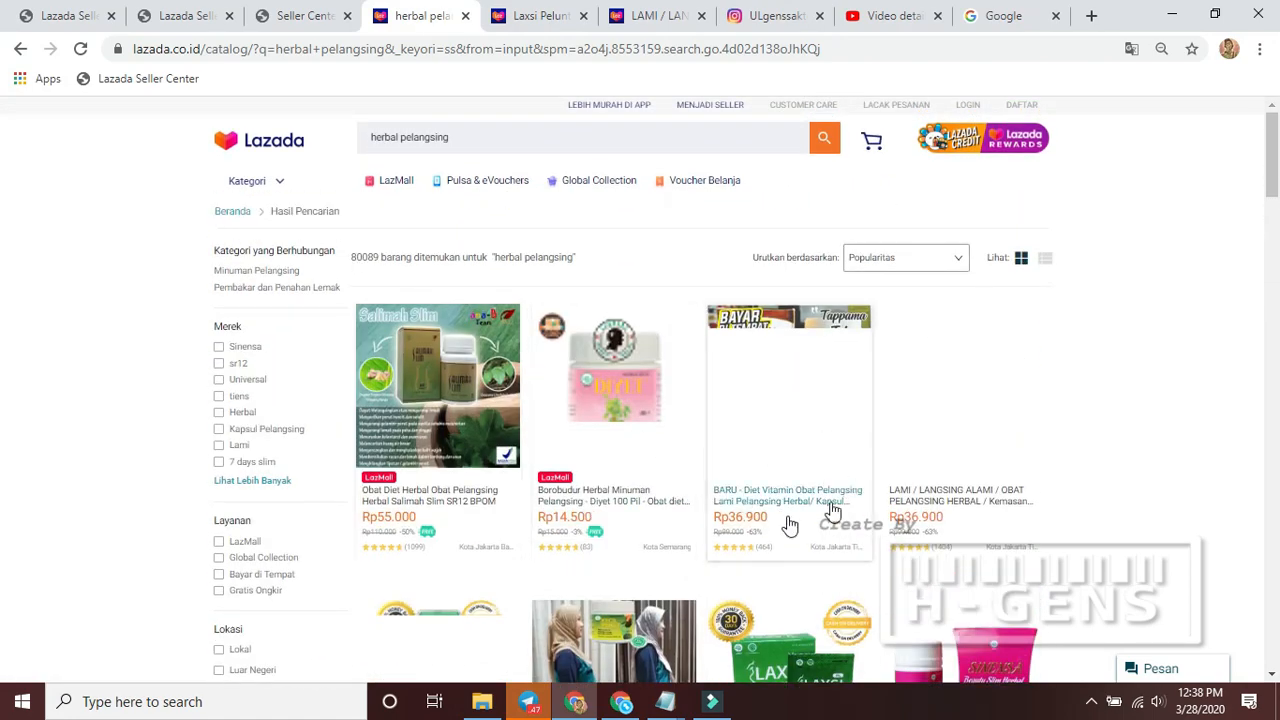
Review the herbal pelangsing results and the Laxsi product page, and switch to the Lazada product upload checklist in Notepad
scroll(697, 548, "down", 6)
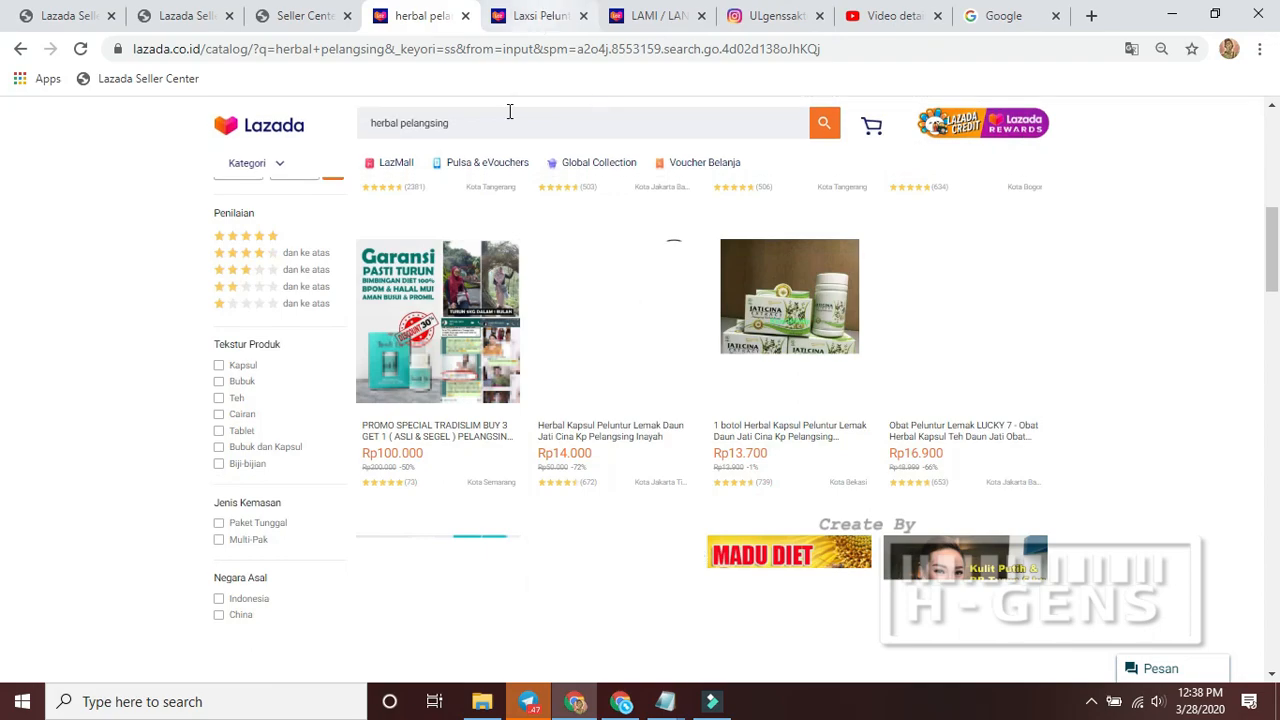
scroll(555, 376, "up", 7)
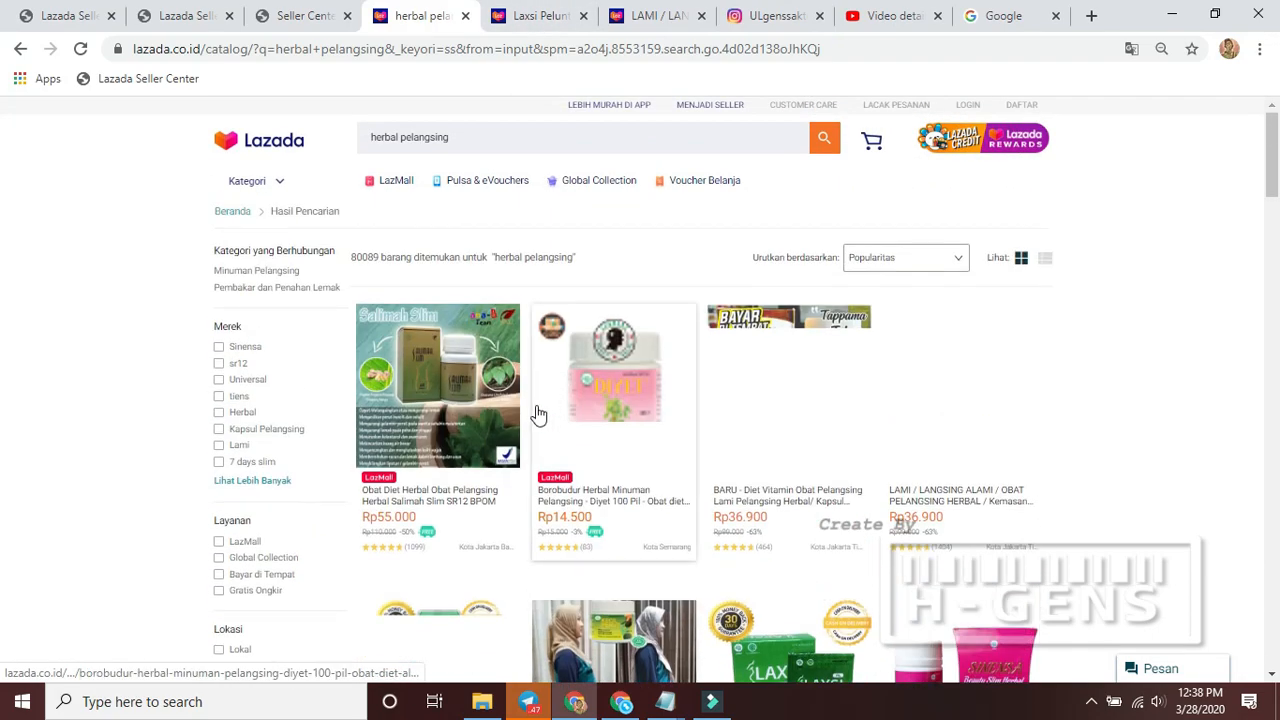
left_click(535, 15)
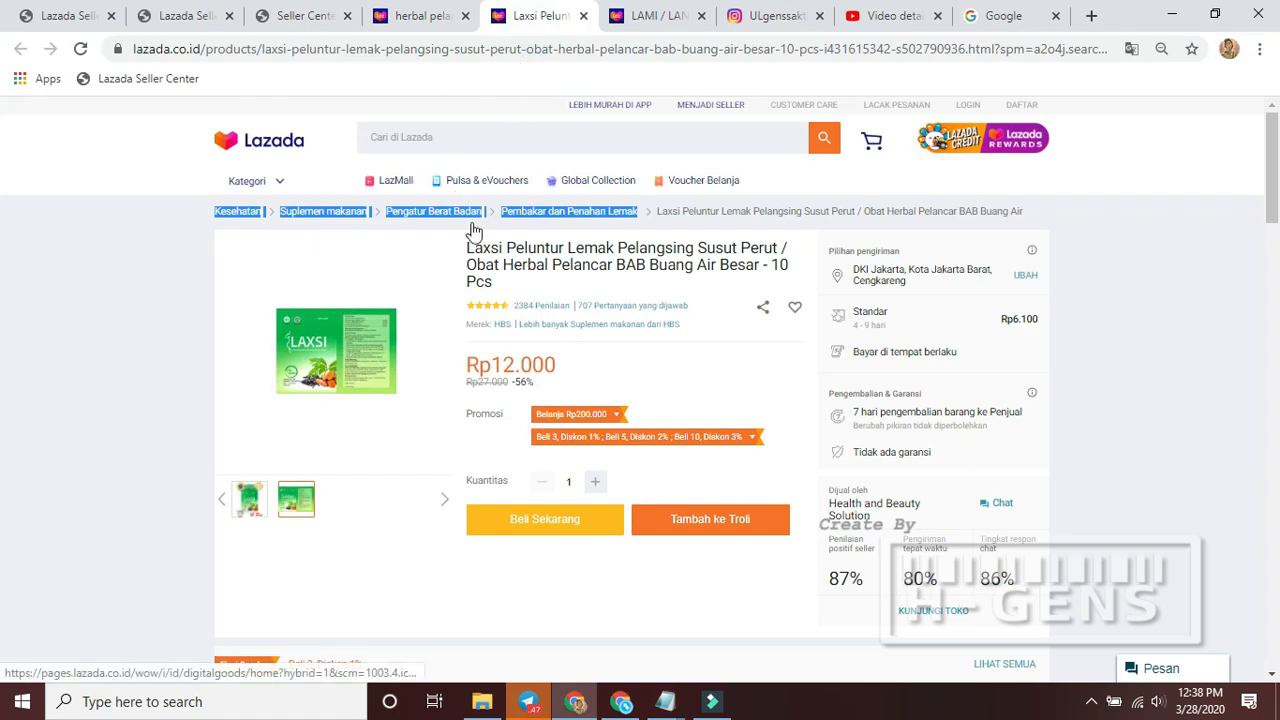
left_click(665, 701)
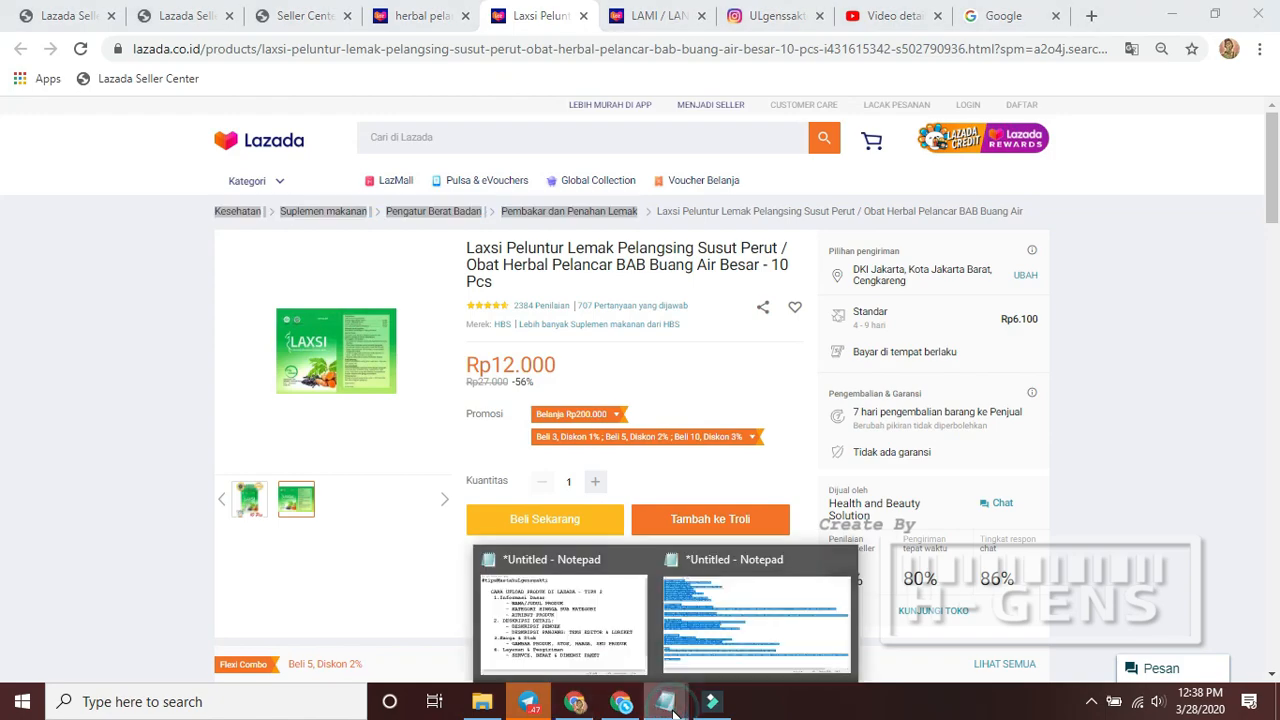
left_click(600, 620)
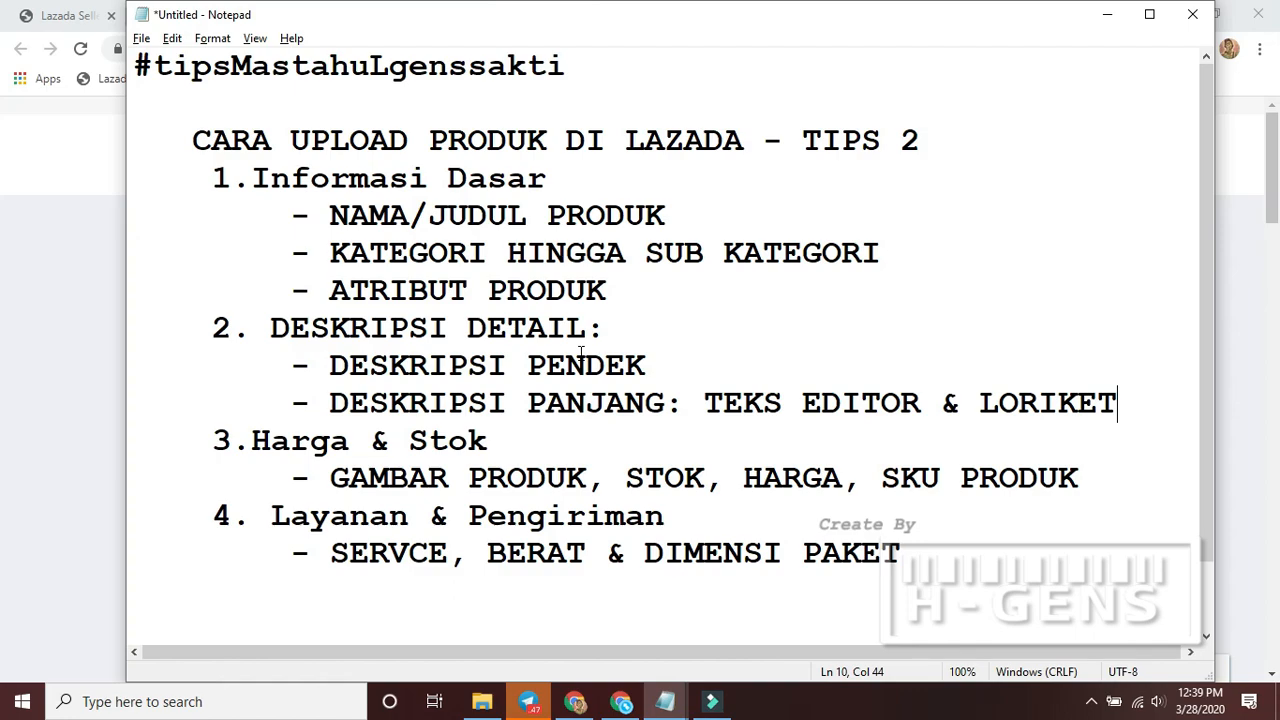
Return to Lazada in Chrome and compare the herbal pelangsing results and related search suggestions with the Laxsi product page
left_click(620, 703)
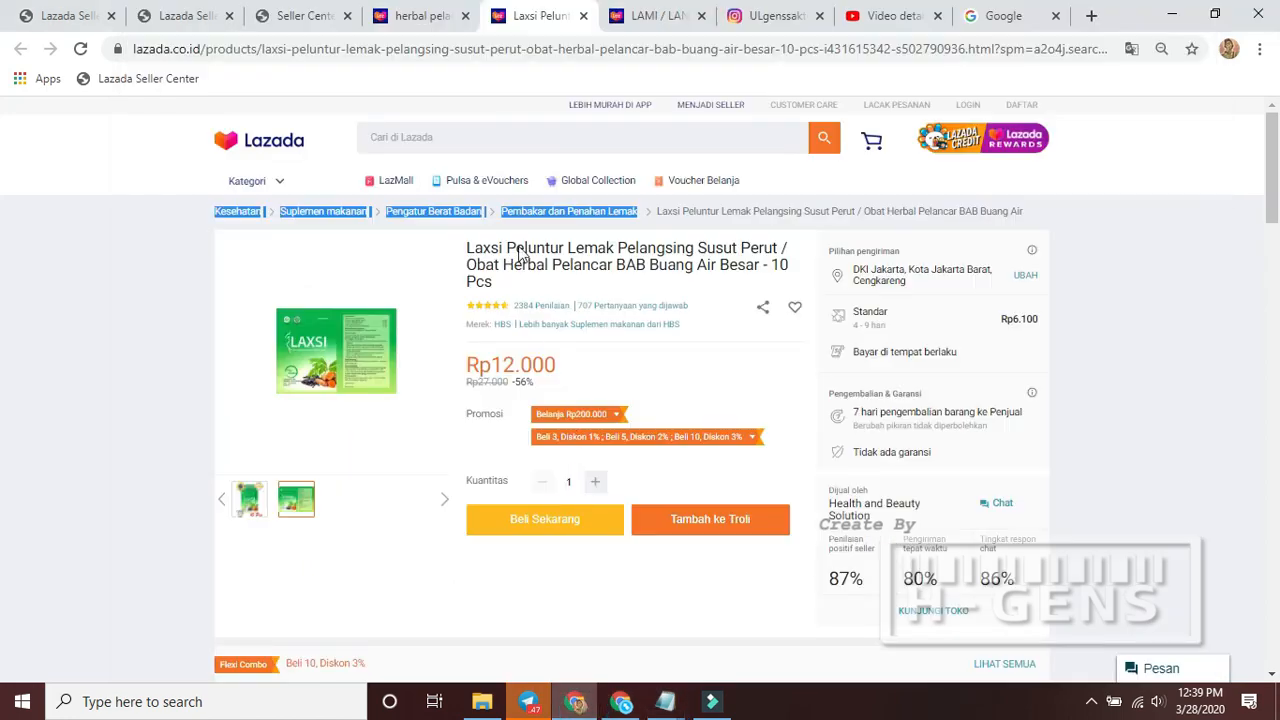
left_click(413, 17)
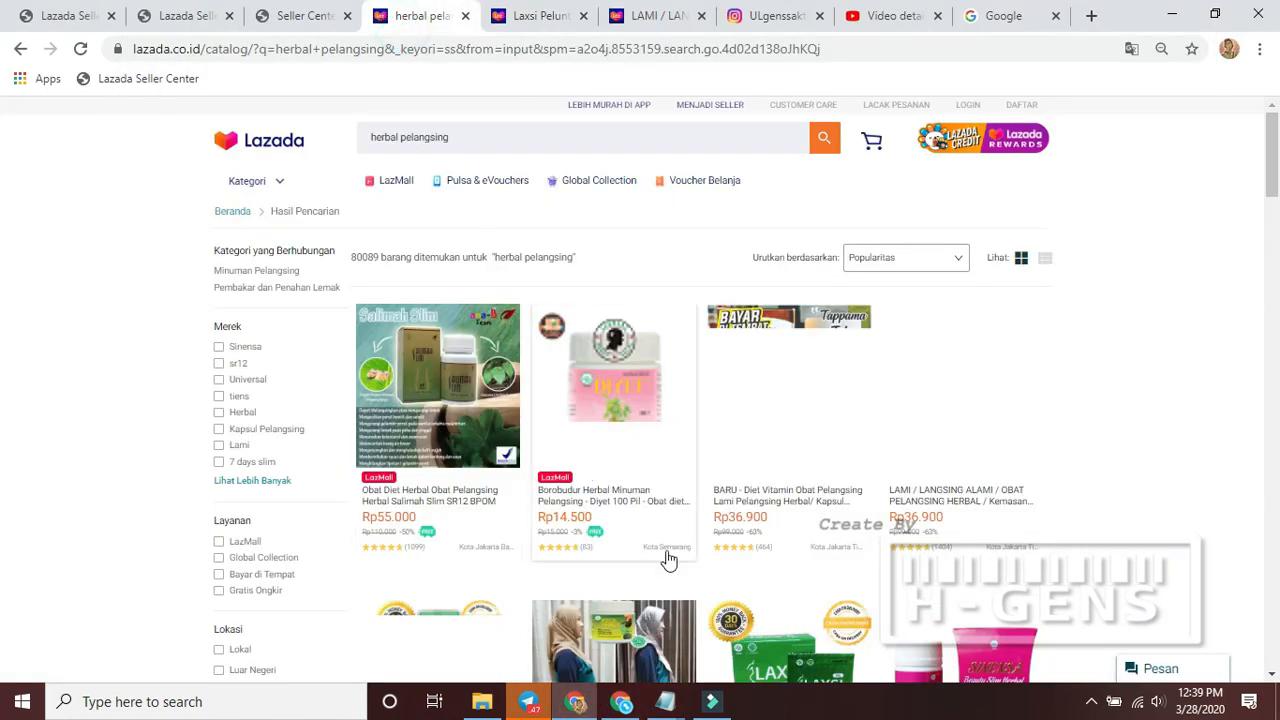
left_click(488, 139)
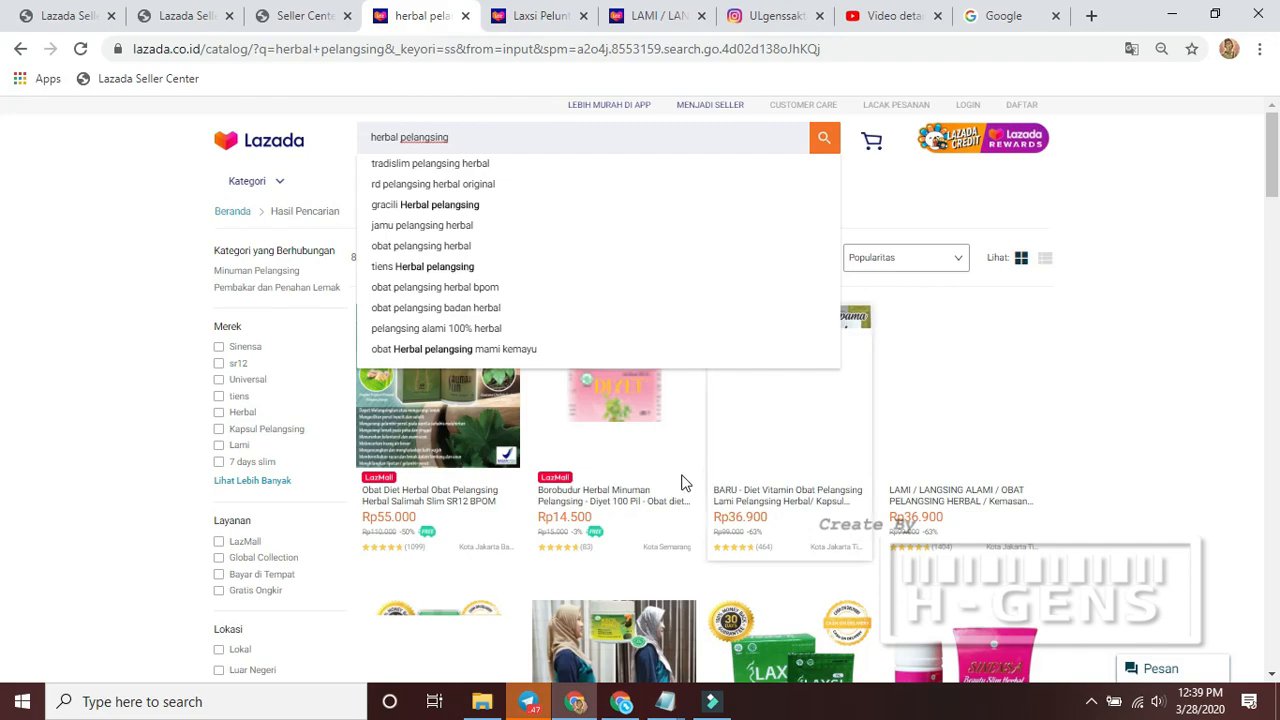
left_click(523, 15)
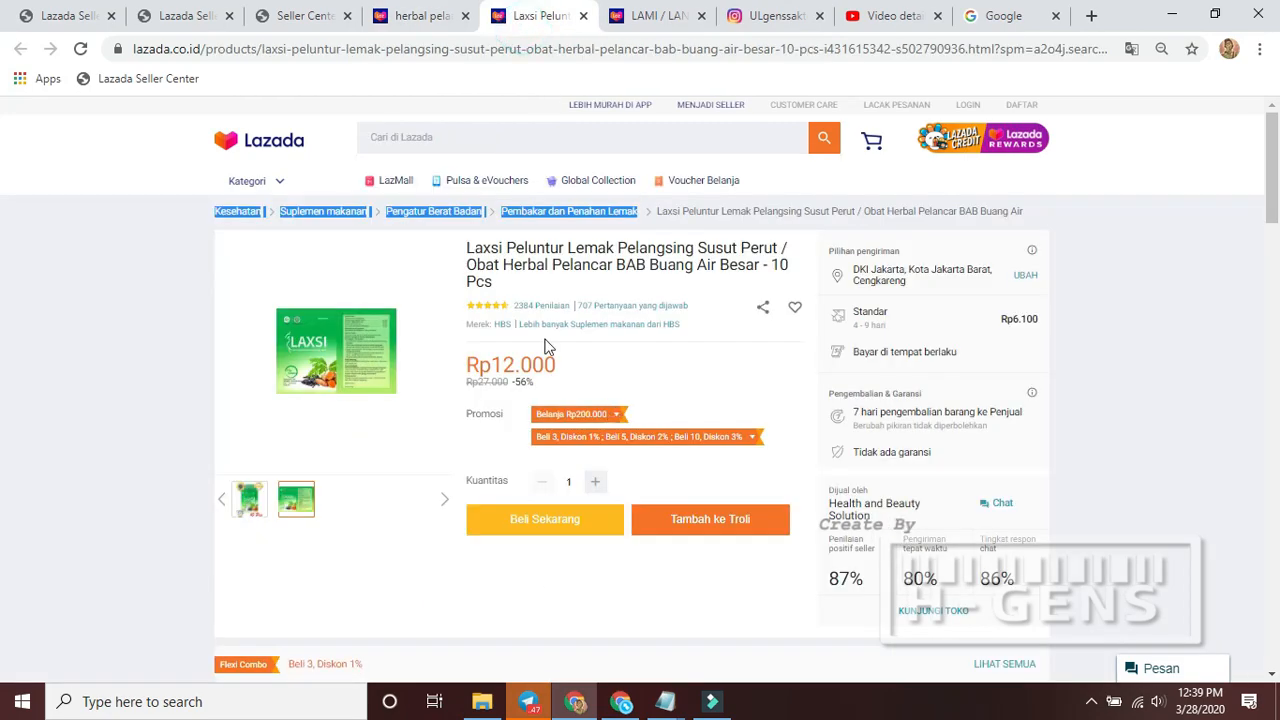
left_click(383, 17)
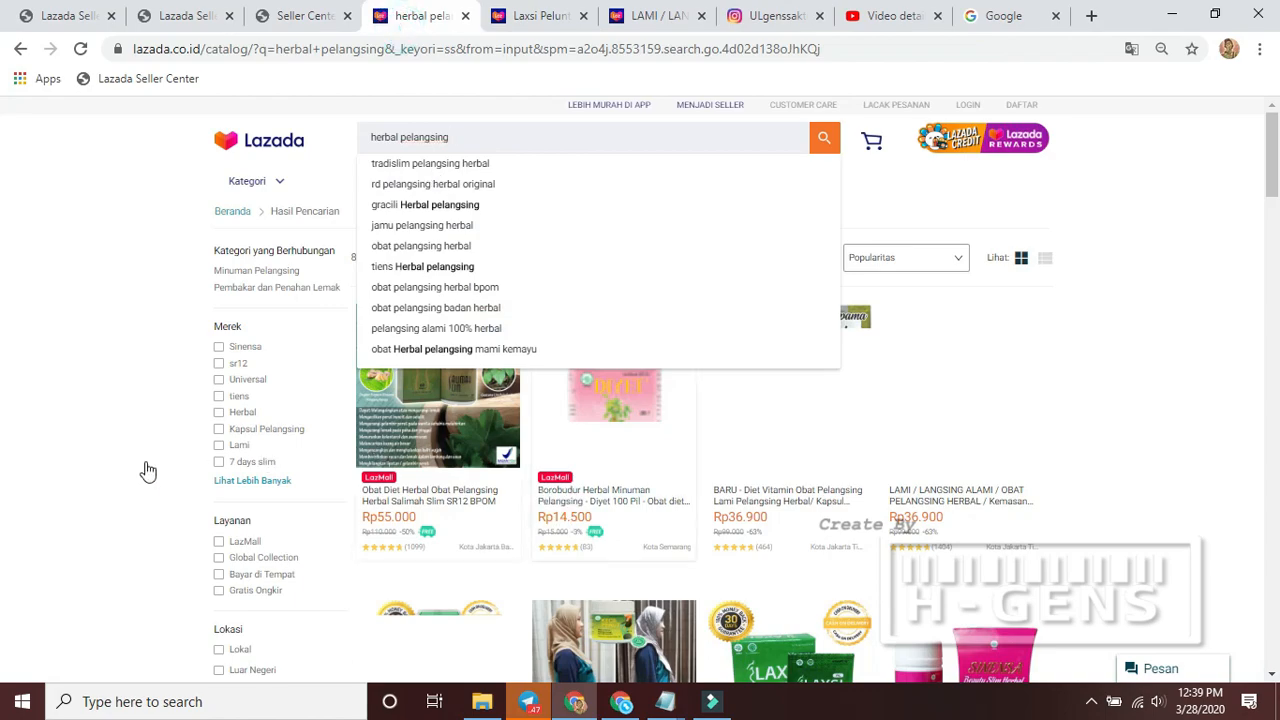
left_click(44, 404)
scroll(675, 583, "down", 1)
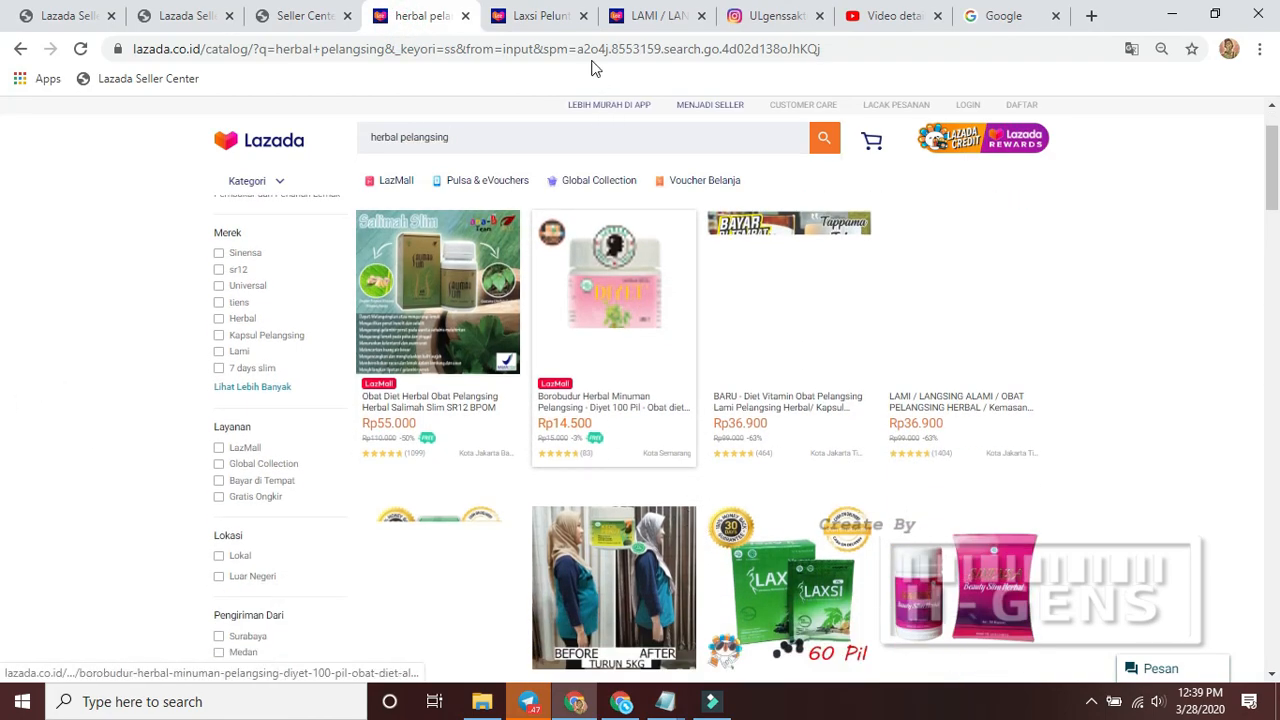
Highlight the subcategory Pembakar dan Penahan Lemak in the Laxsi product's category path and reopen the upload checklist in Notepad
left_click(548, 17)
left_click(192, 224)
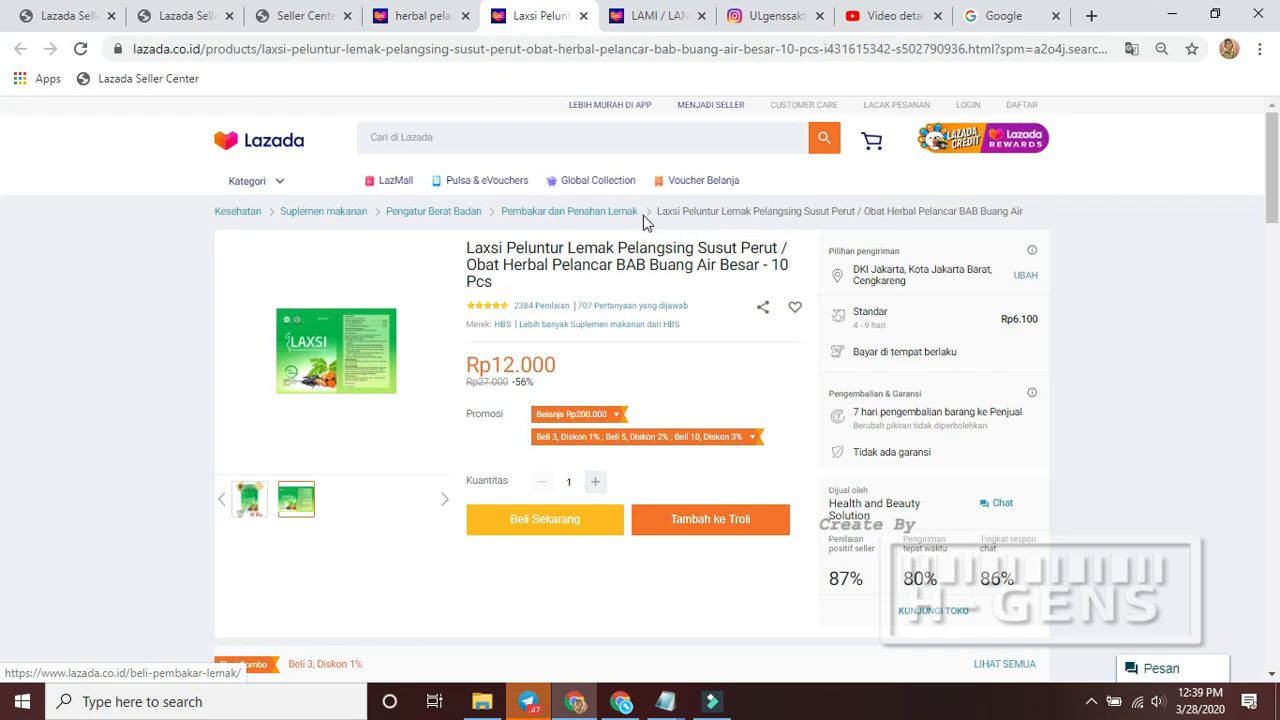
left_click_drag(643, 215, 500, 218)
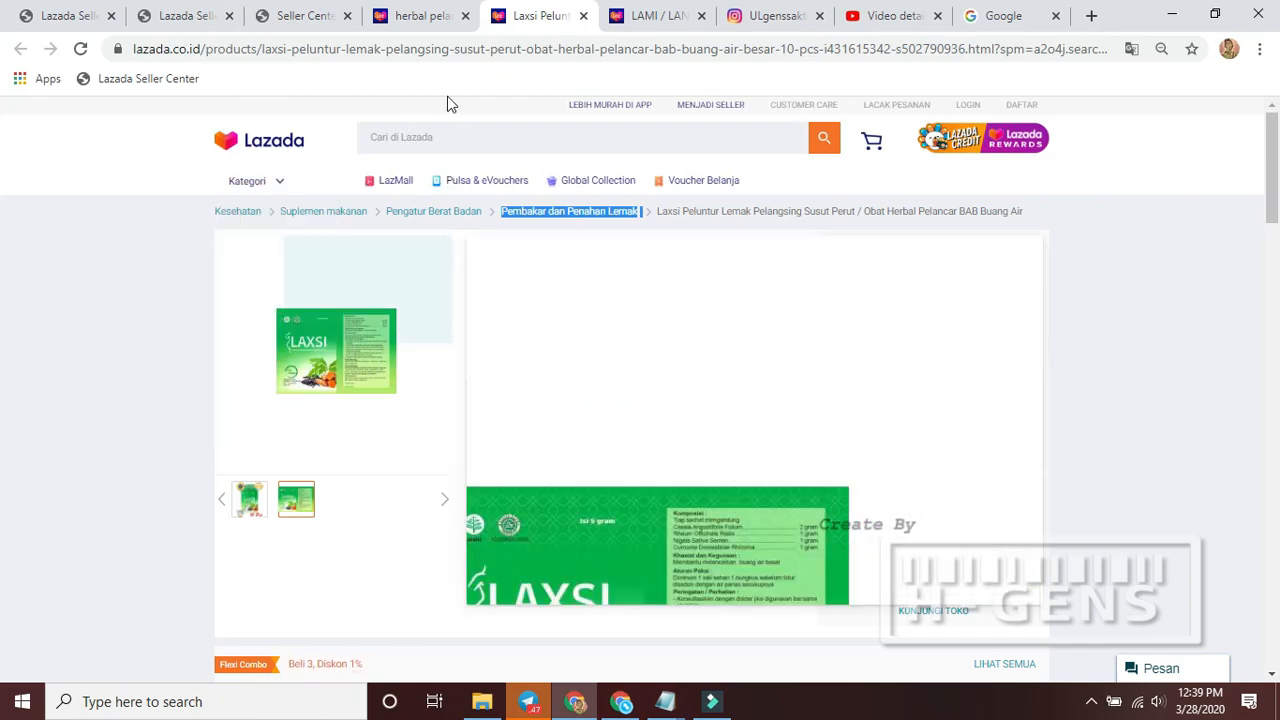
mouse_move(627, 707)
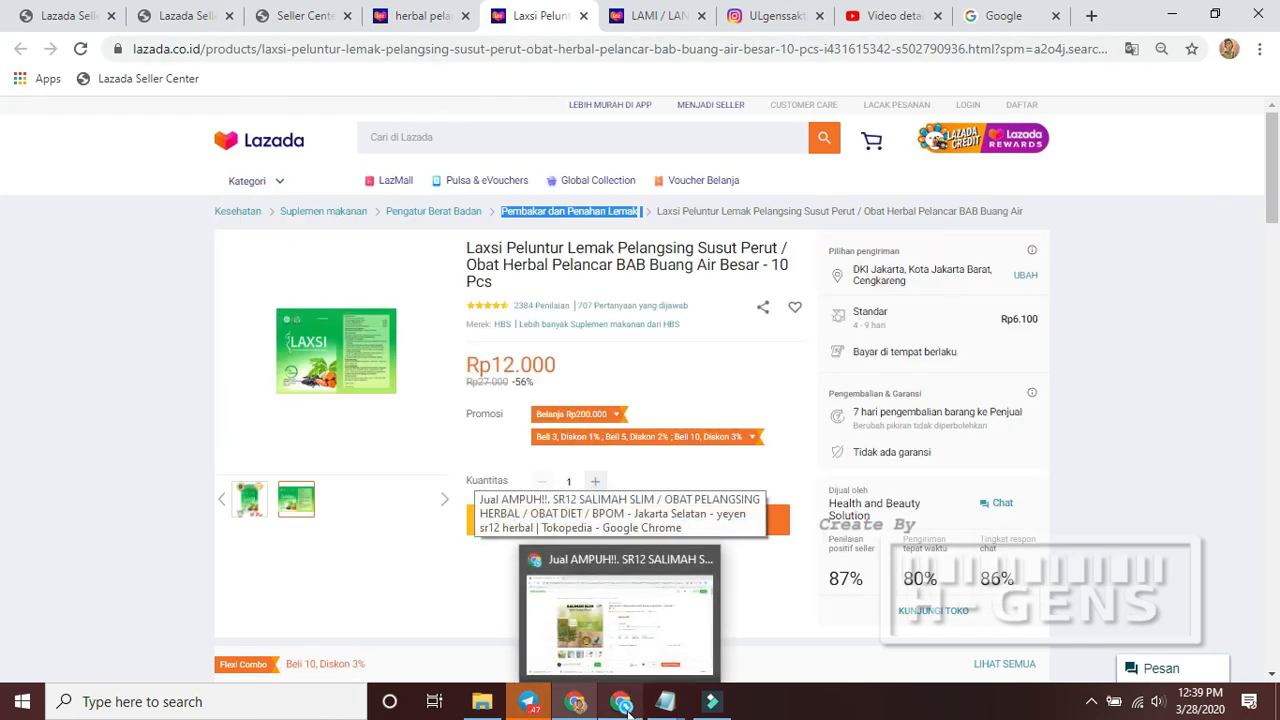
mouse_move(665, 701)
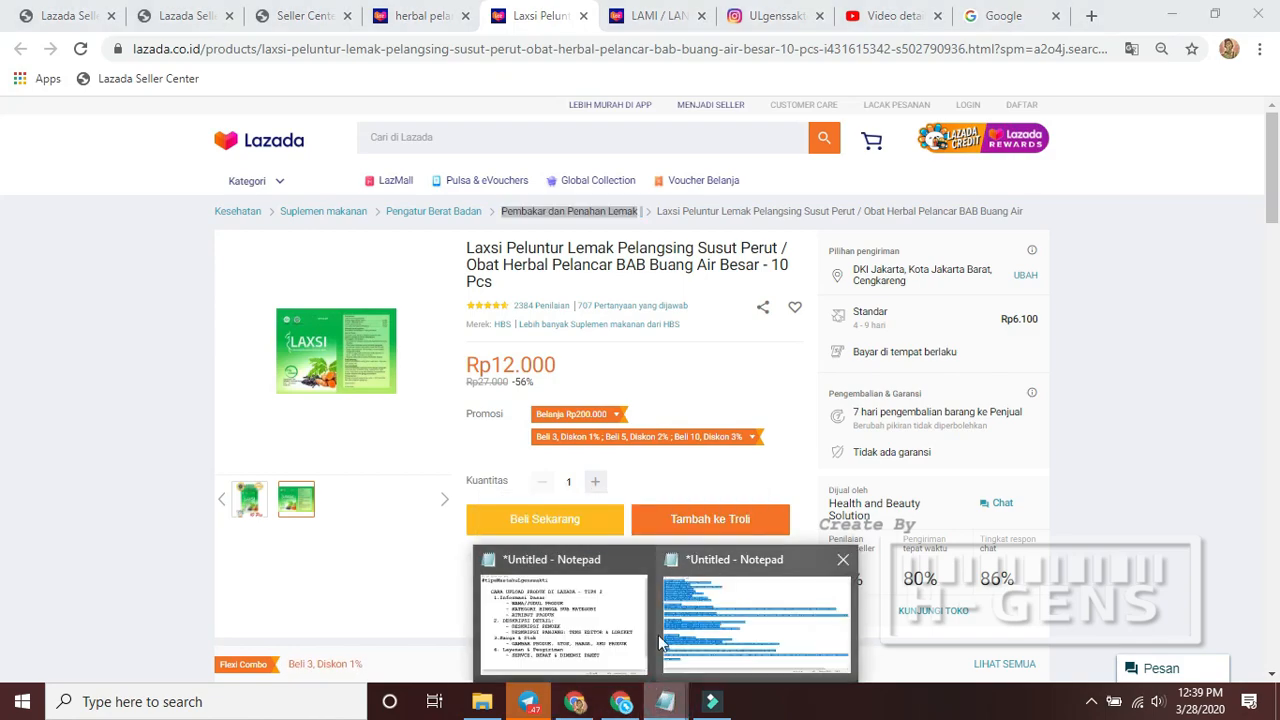
left_click(594, 615)
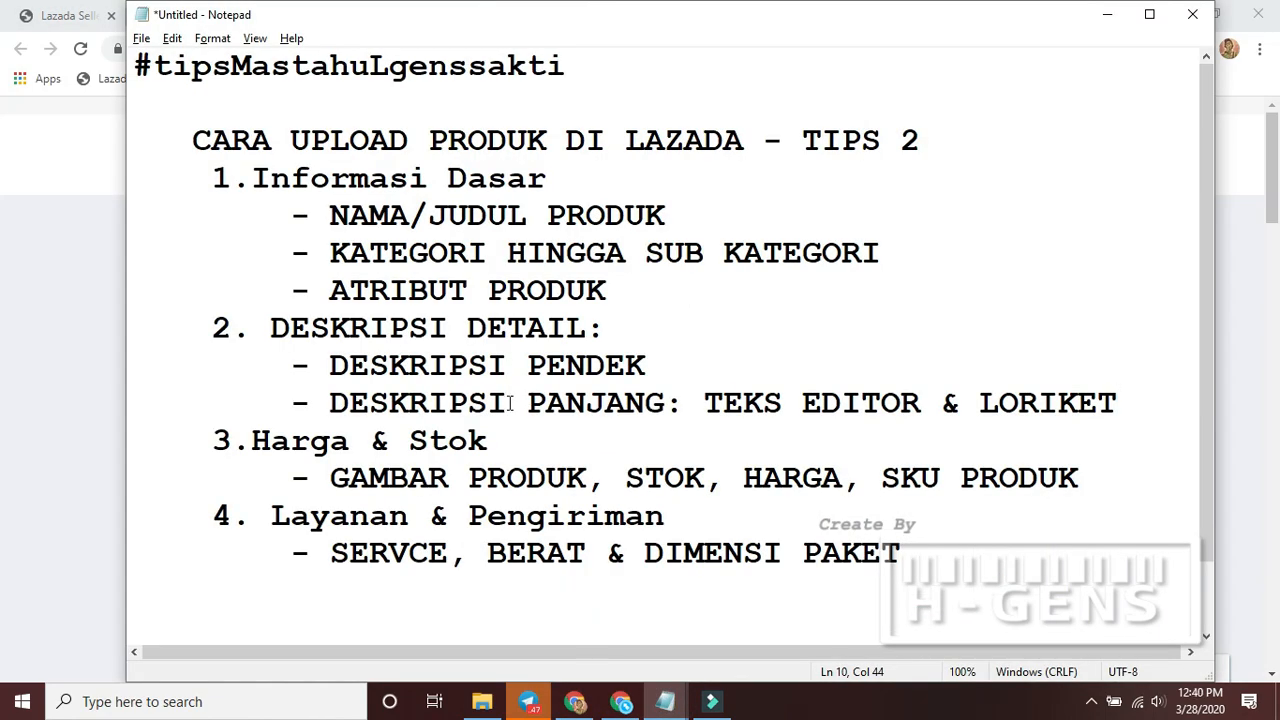